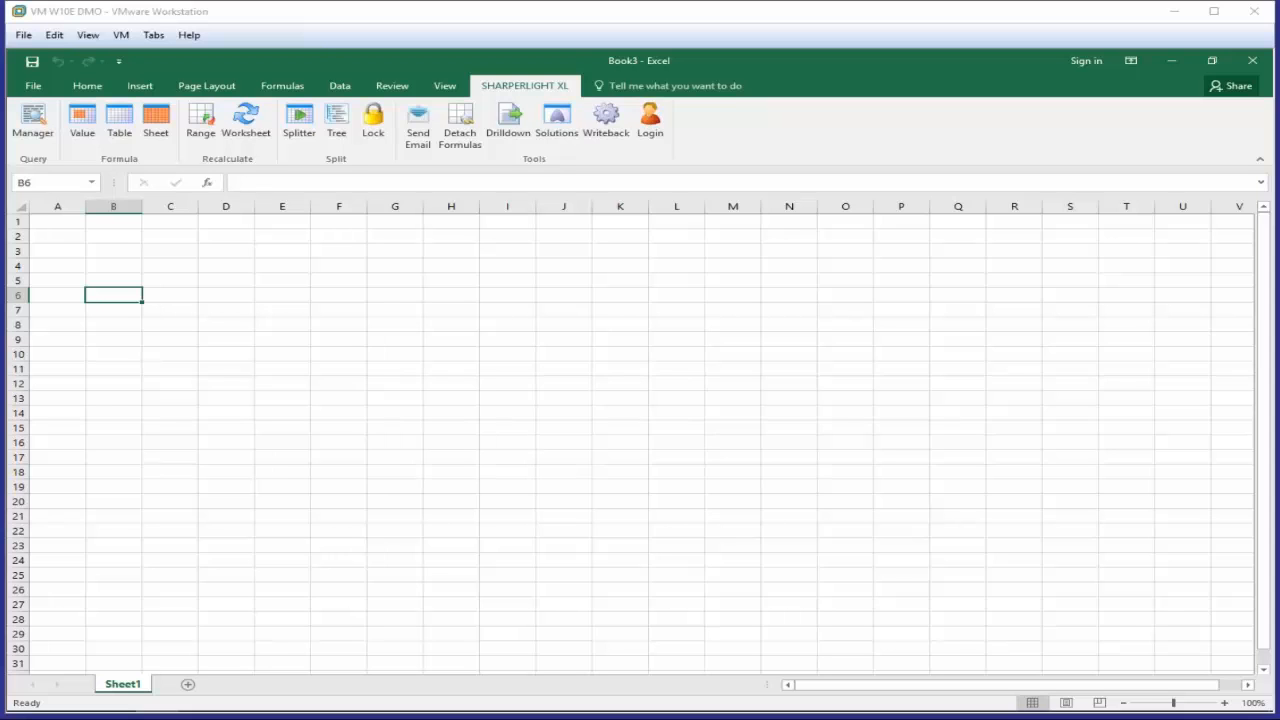
Step: Start a table formula query in cell B6 on the Financials G/L Transactions table with OEC Computers UK as the company
{"action": "left_click", "coordinate": [115, 128]}
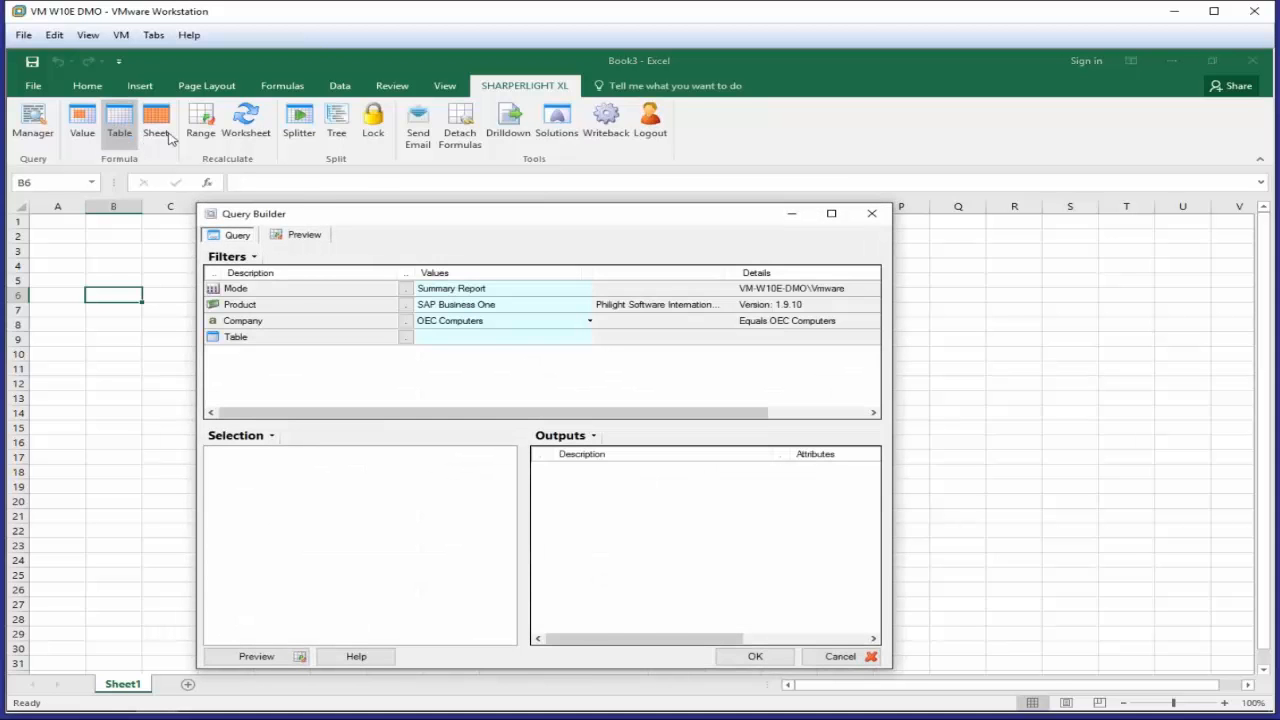
{"action": "left_click_drag", "start_coordinate": [383, 221], "coordinate": [399, 181]}
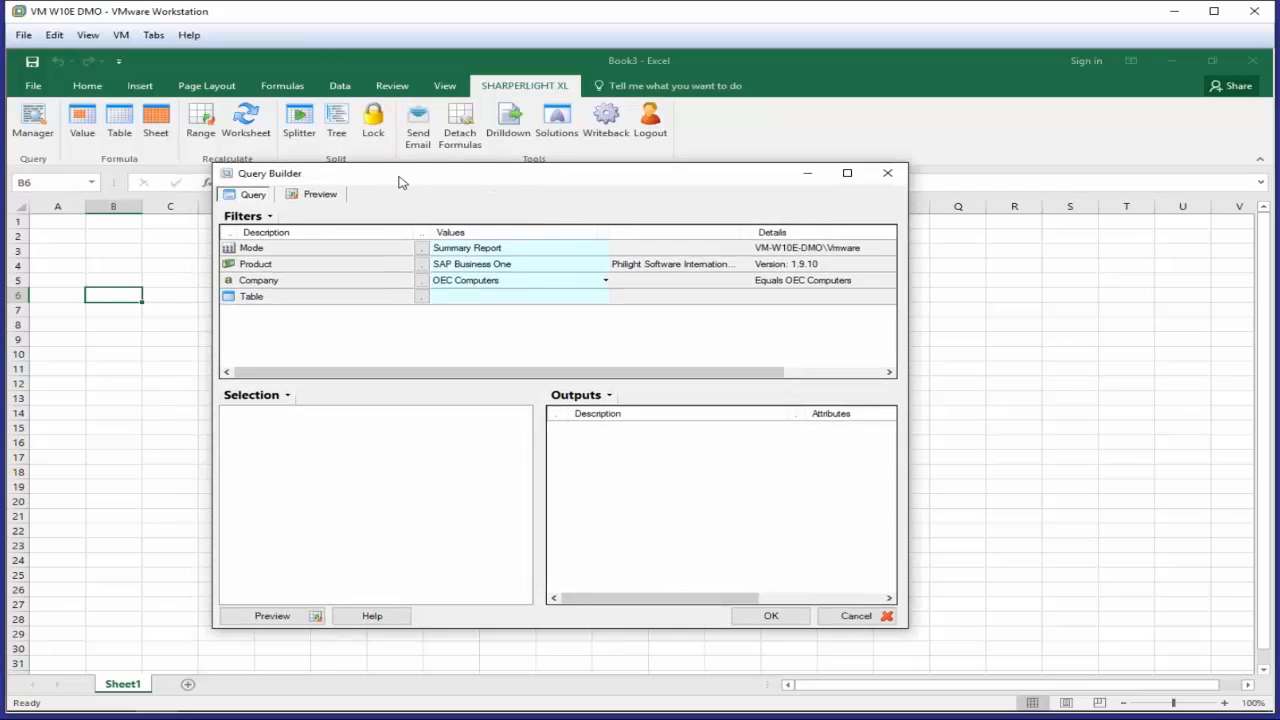
{"action": "left_click", "coordinate": [422, 298]}
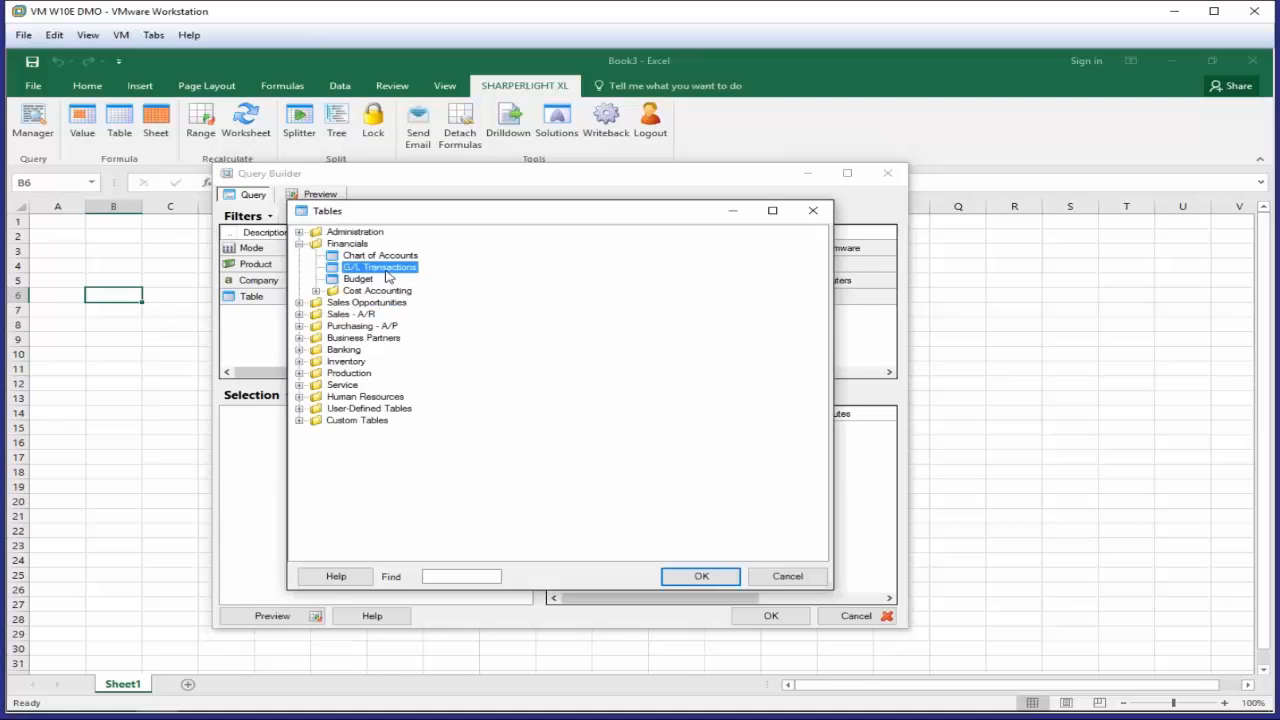
{"action": "double_click", "coordinate": [388, 273]}
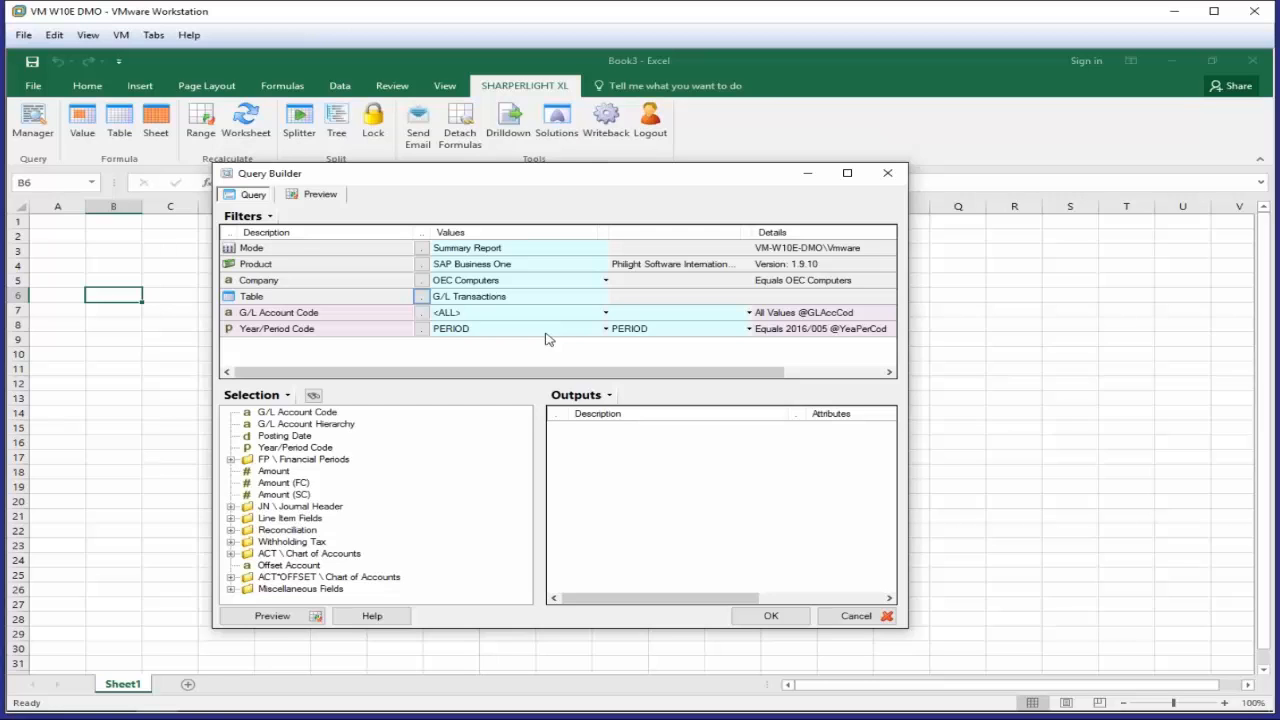
{"action": "left_click", "coordinate": [421, 280]}
{"action": "double_click", "coordinate": [381, 330]}
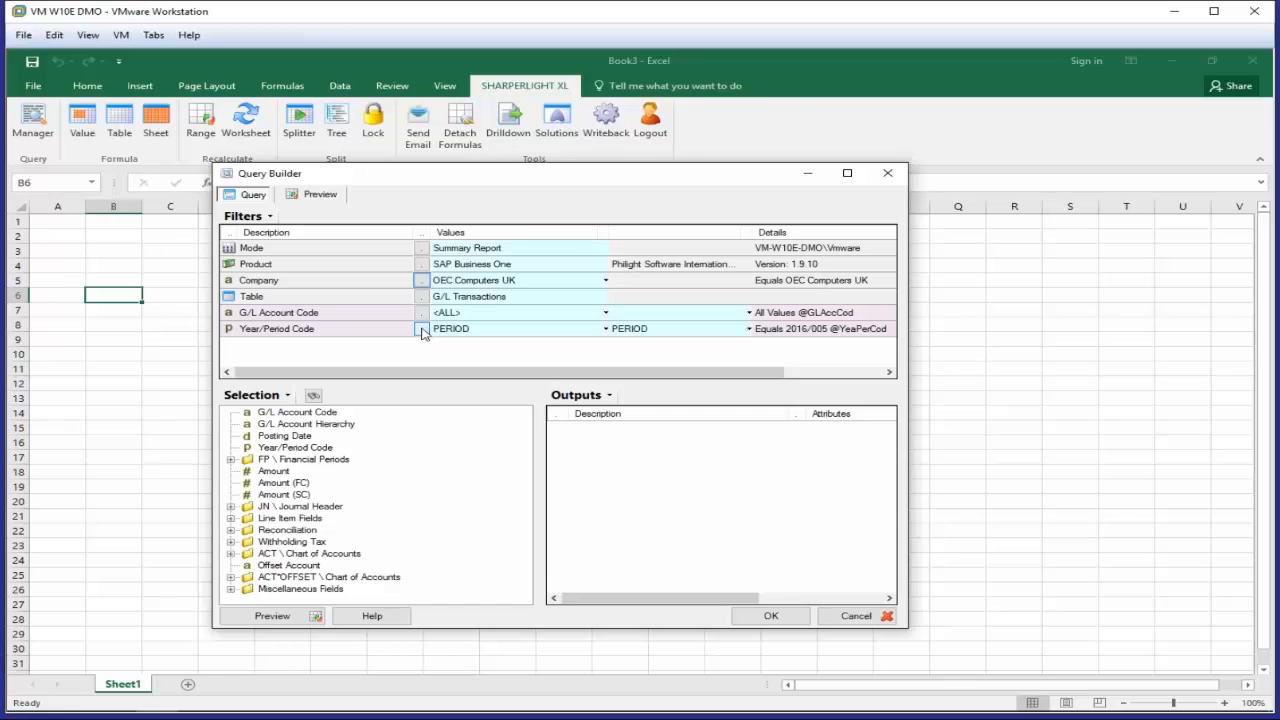
Step: Filter the query's G/L Account Code to the range 400000 to 420000 using the account lookup
{"action": "left_click", "coordinate": [421, 312]}
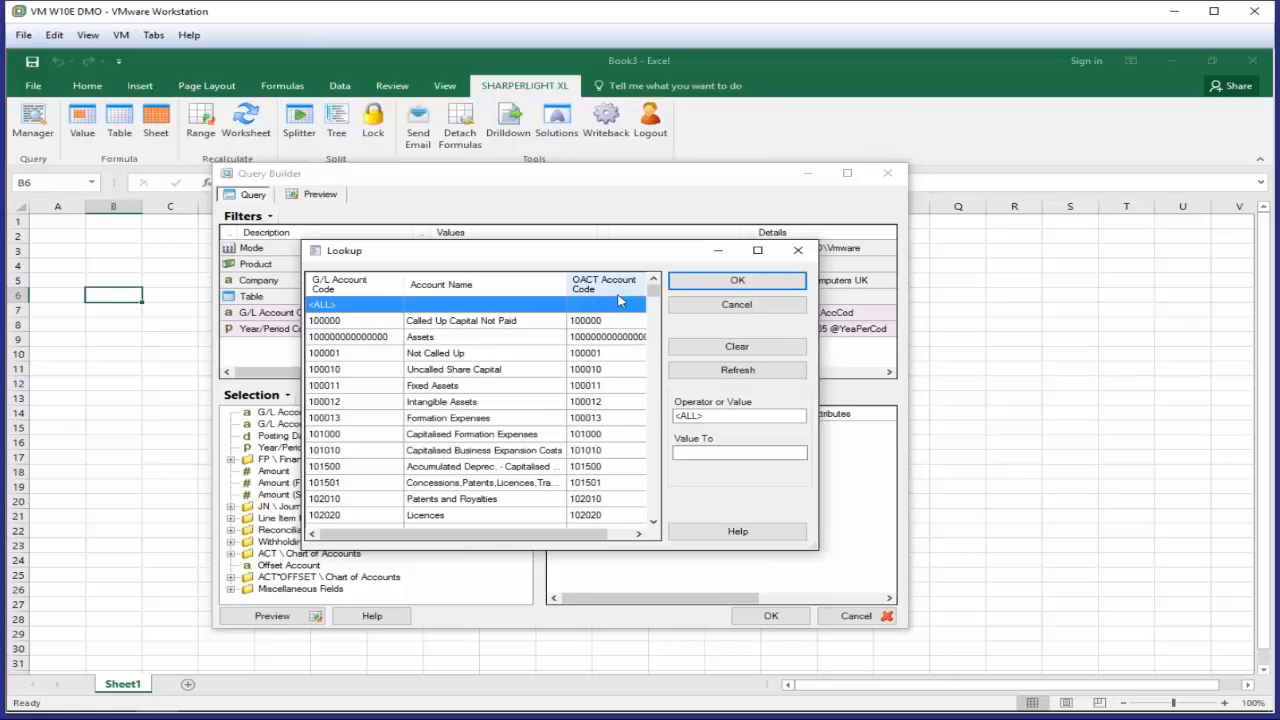
{"action": "left_click_drag", "start_coordinate": [652, 292], "coordinate": [654, 402]}
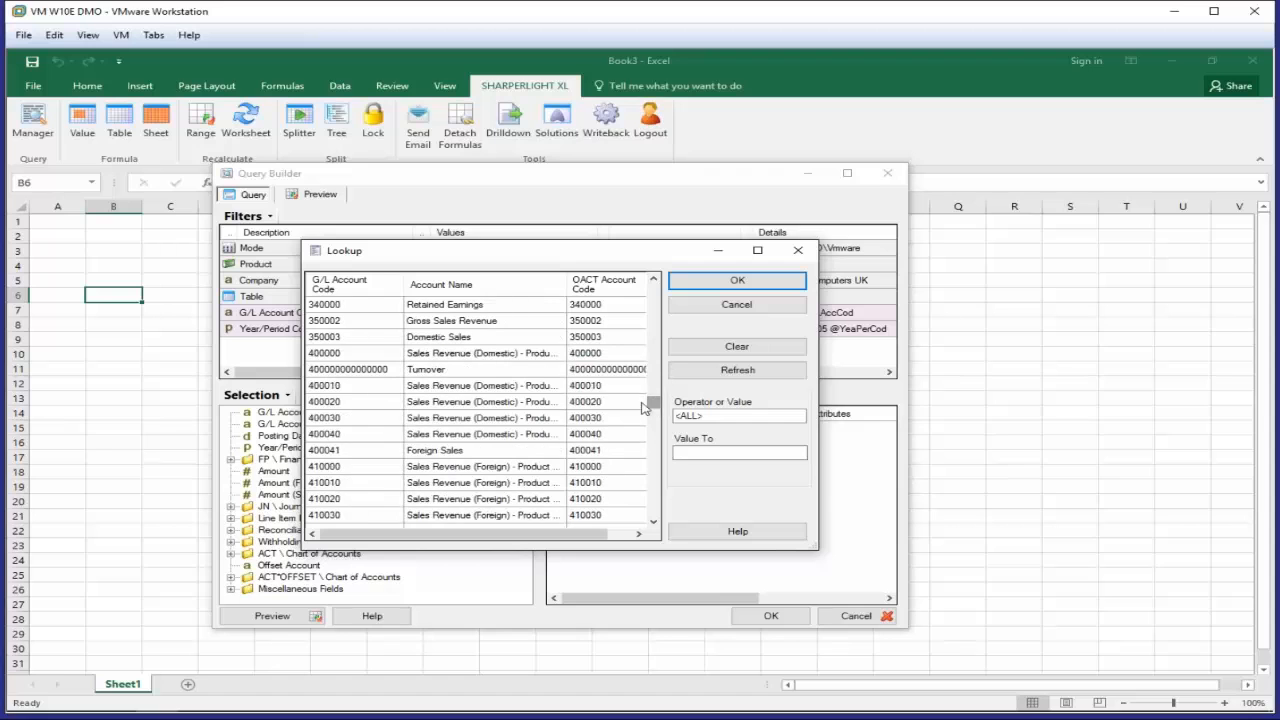
{"action": "left_click", "coordinate": [383, 355]}
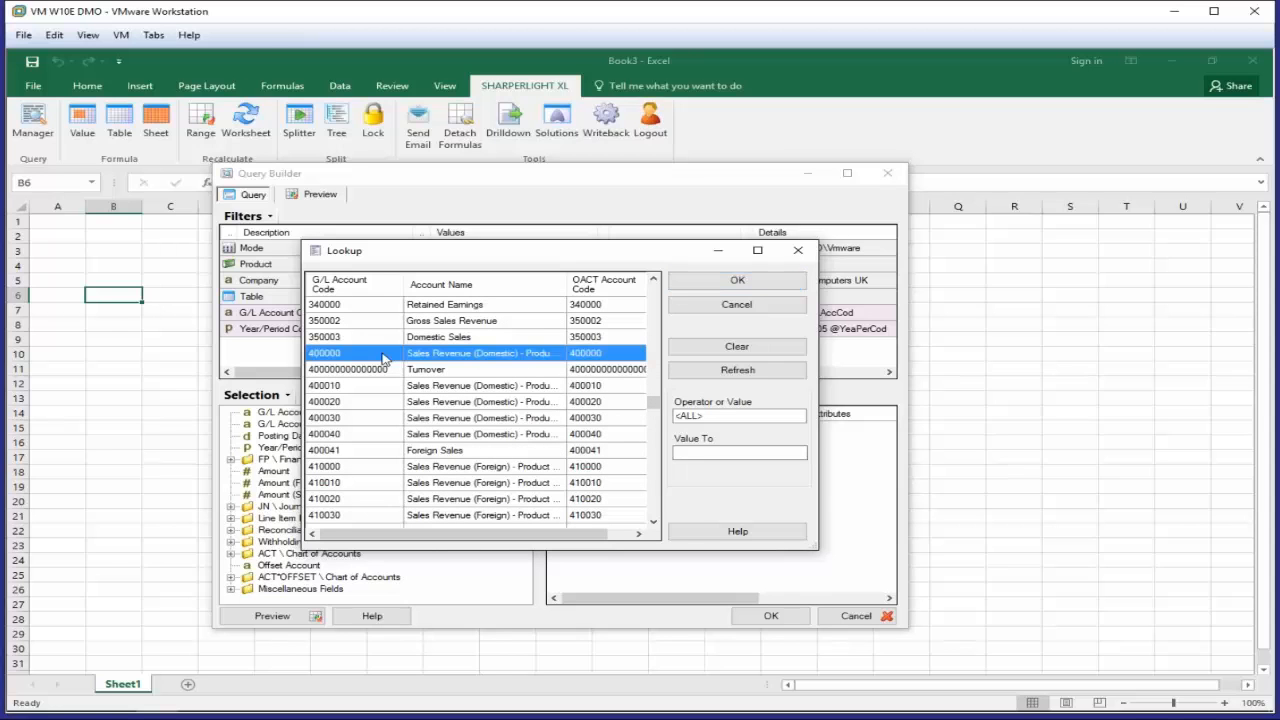
{"action": "left_click_drag", "start_coordinate": [653, 404], "coordinate": [653, 407]}
{"action": "left_click", "coordinate": [418, 421]}
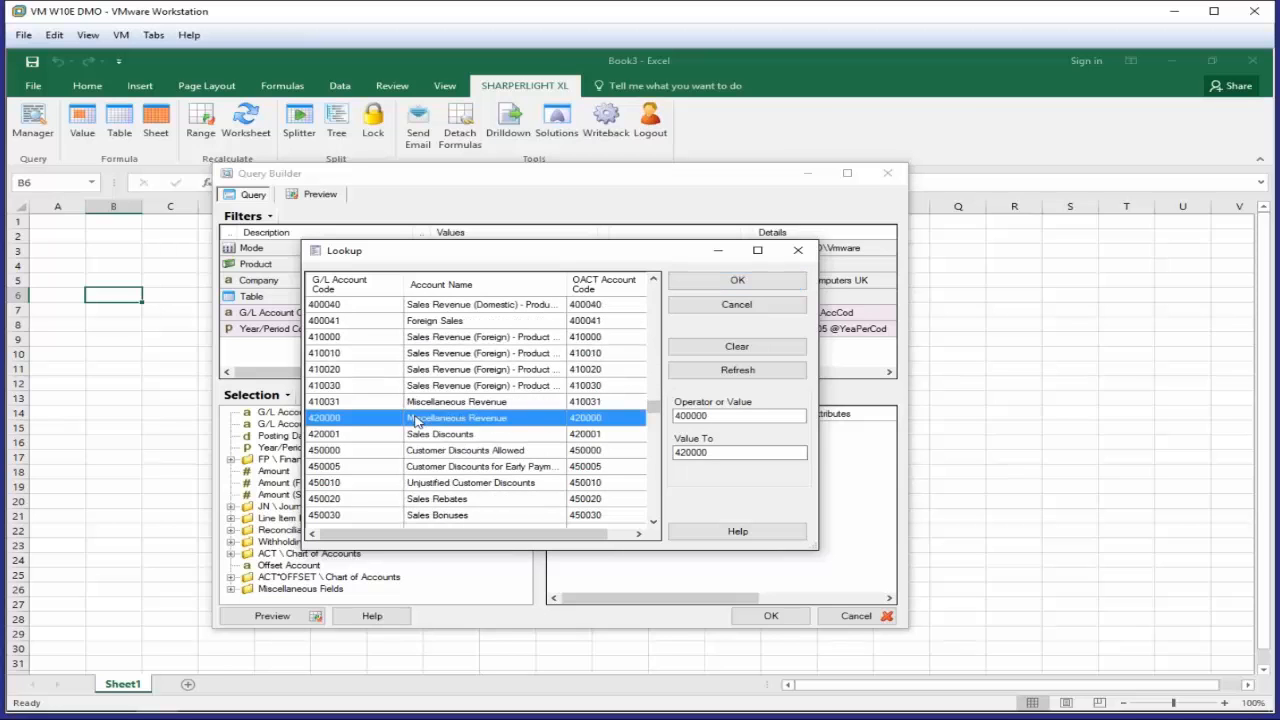
{"action": "left_click", "coordinate": [724, 288]}
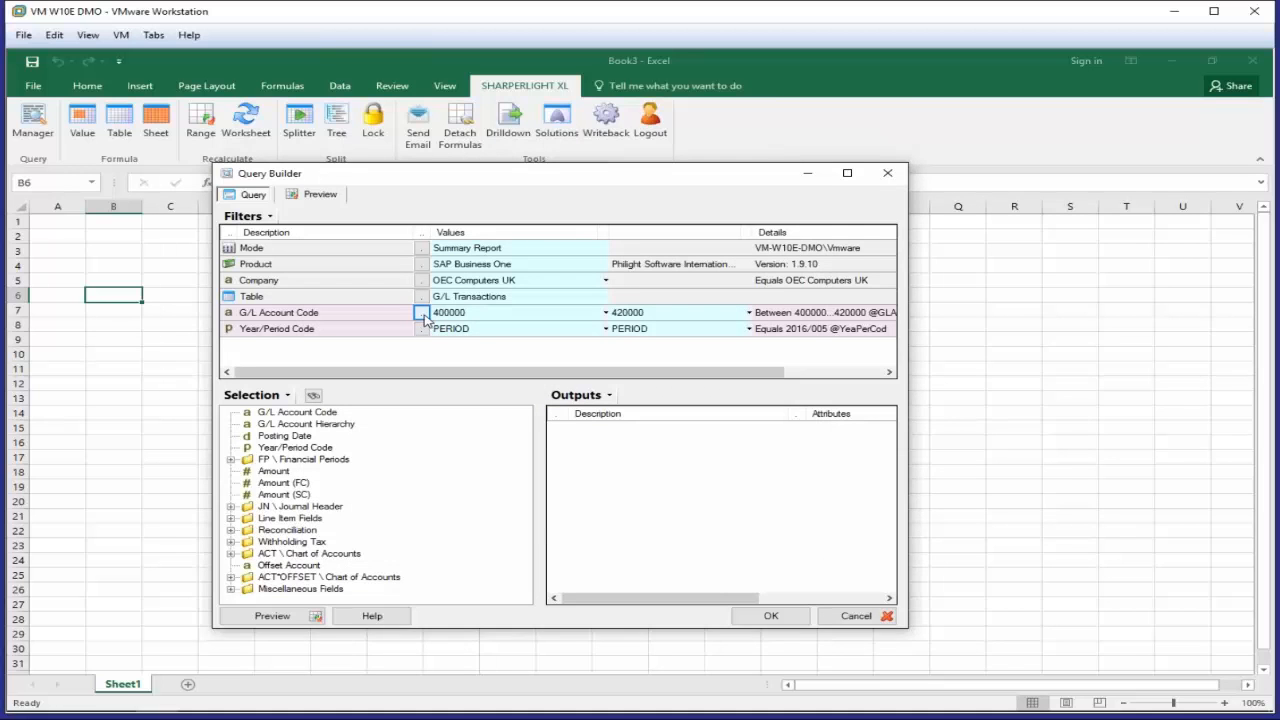
{"action": "left_click", "coordinate": [421, 312]}
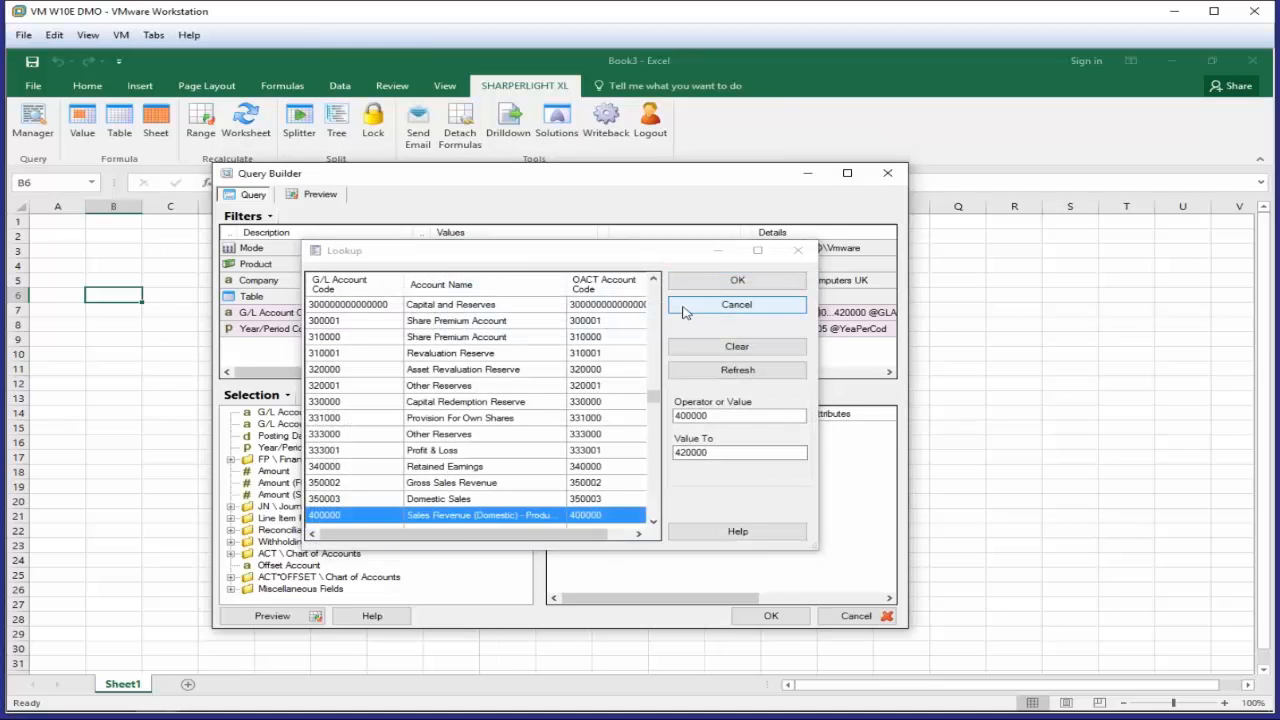
{"action": "left_click", "coordinate": [686, 306]}
Step: Set the Year/Period Code filter to the range 2007/001 to 2007/006
{"action": "left_click", "coordinate": [465, 330]}
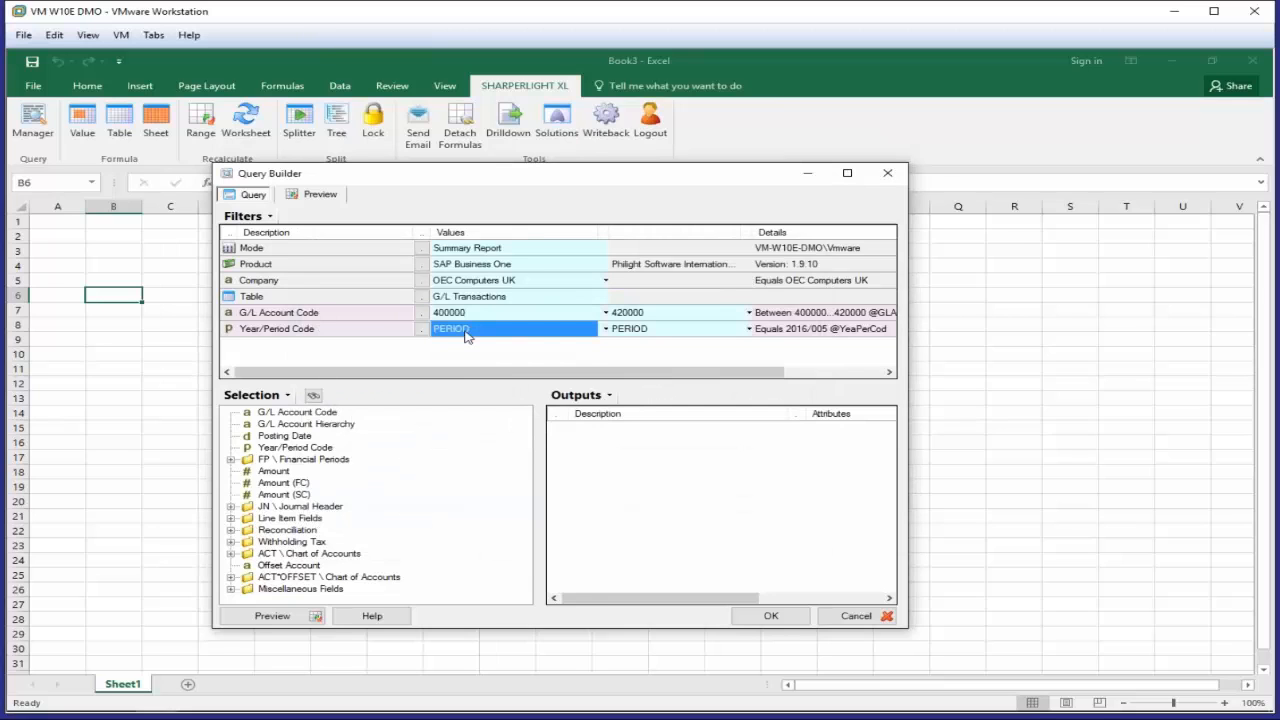
{"action": "type", "text": "200"}
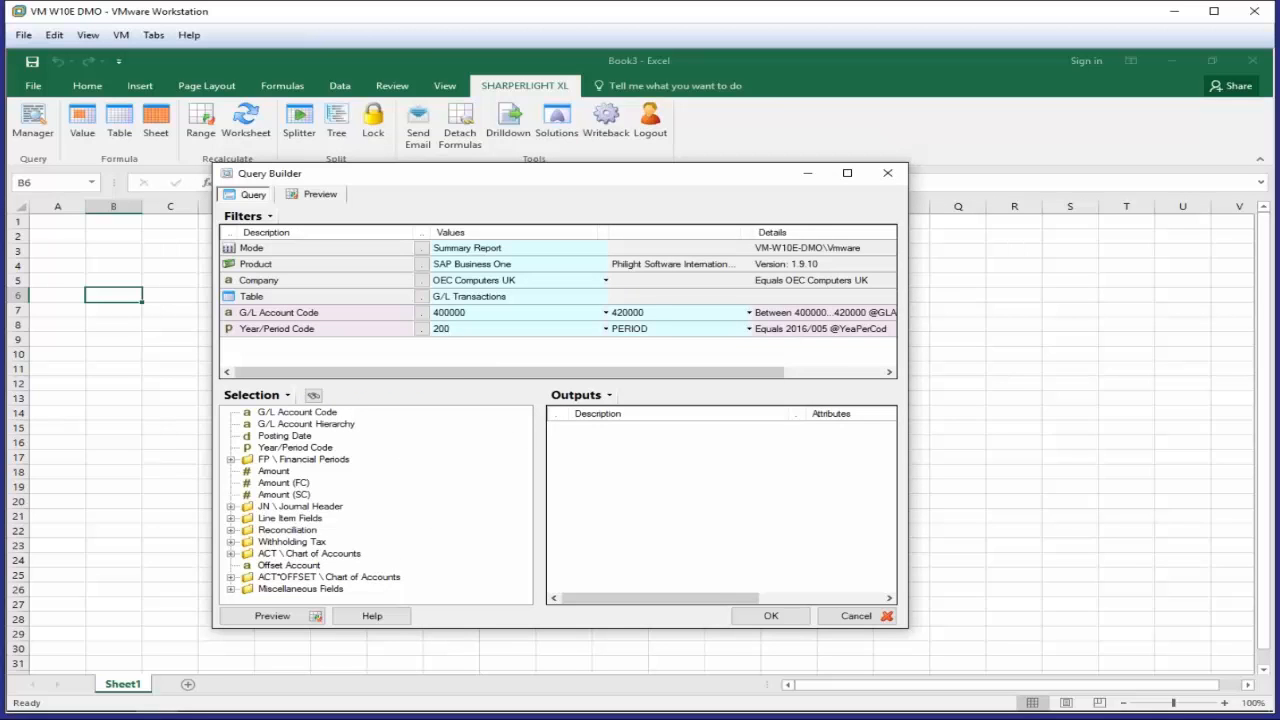
{"action": "type", "text": "7/001"}
{"action": "key", "text": "Tab"}
{"action": "type", "text": "2007"}
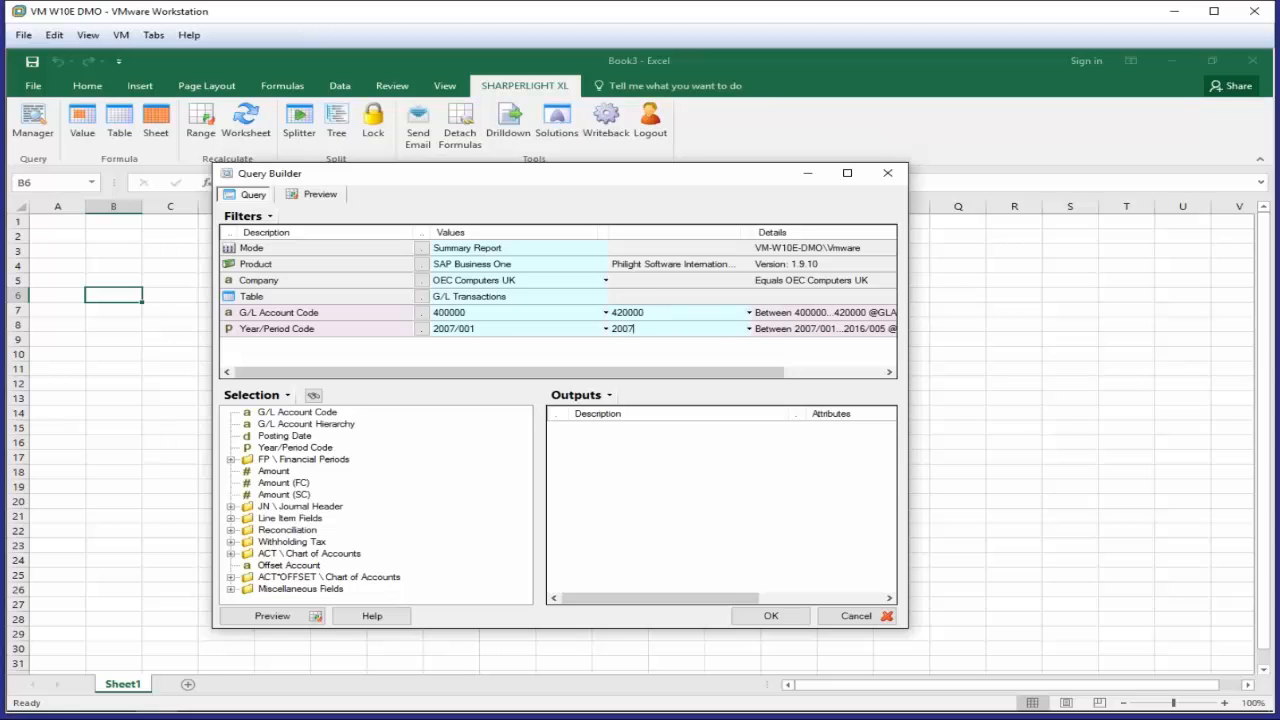
{"action": "type", "text": "/006"}
Step: Add G/L Account Code, the Account Name from Chart of Accounts, and Amount to the query outputs
{"action": "left_click", "coordinate": [281, 416]}
{"action": "left_click_drag", "start_coordinate": [281, 416], "coordinate": [582, 450]}
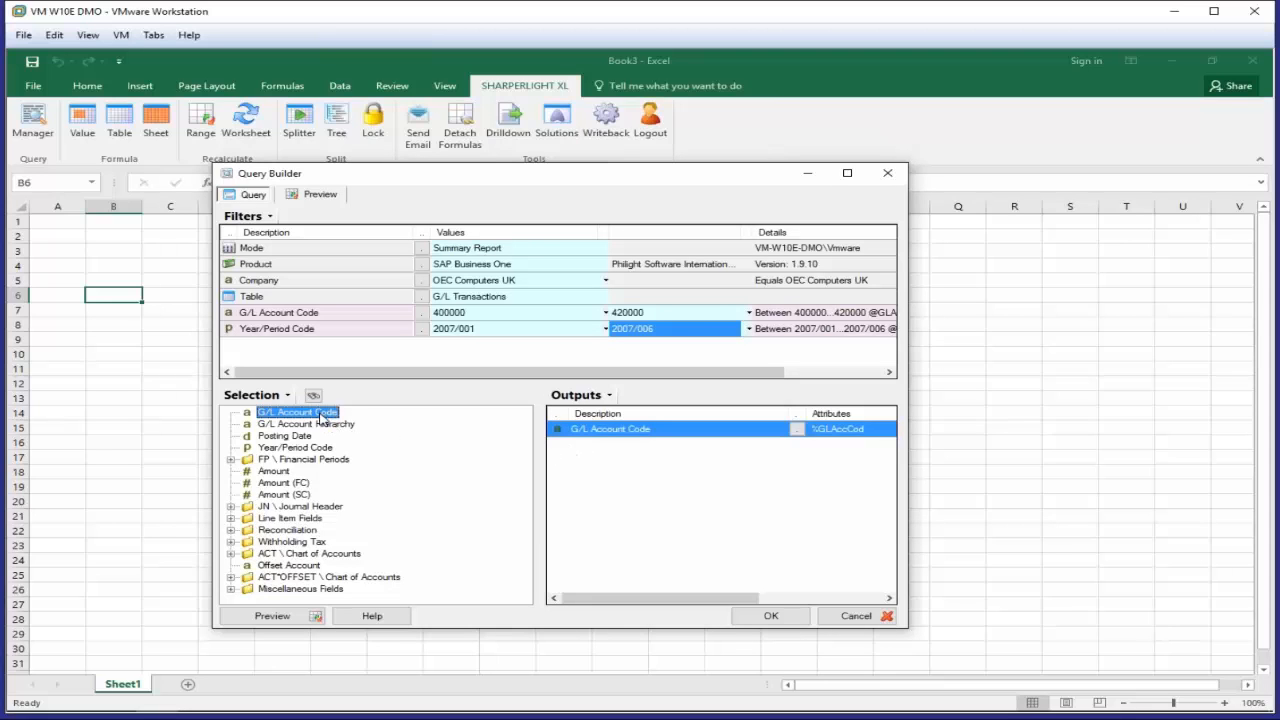
{"action": "left_click", "coordinate": [231, 555]}
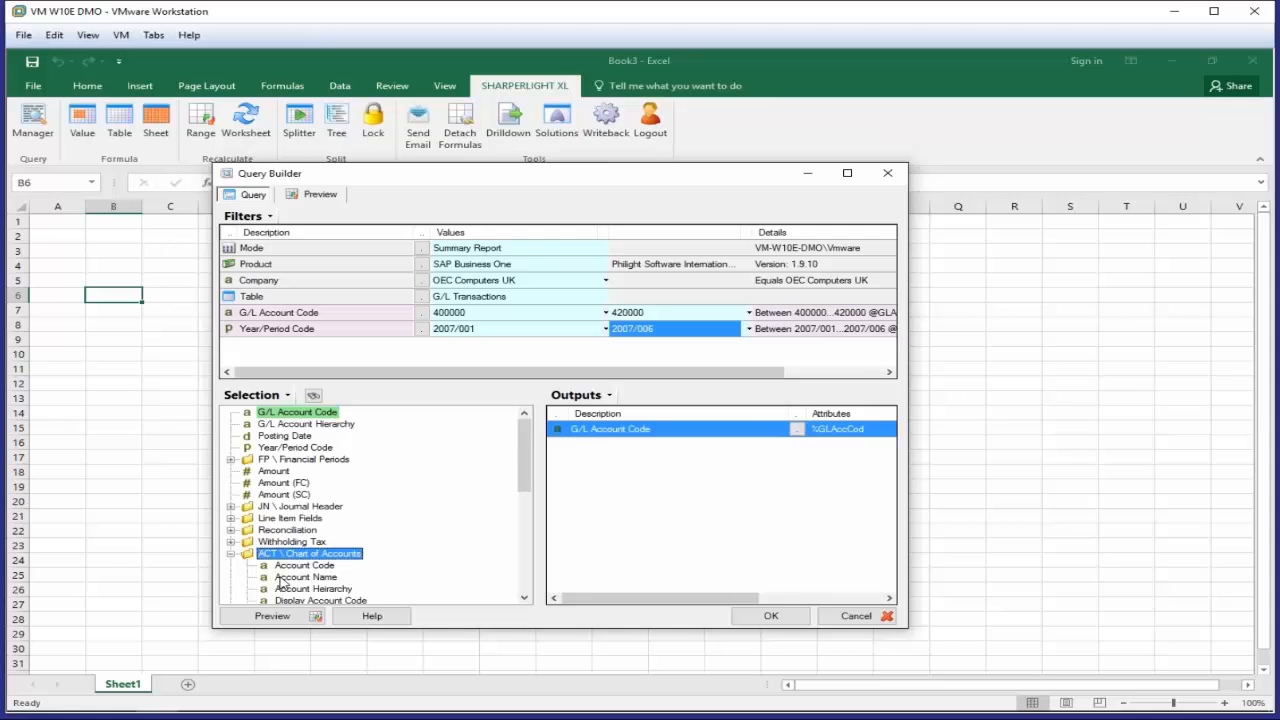
{"action": "left_click_drag", "start_coordinate": [281, 582], "coordinate": [595, 473]}
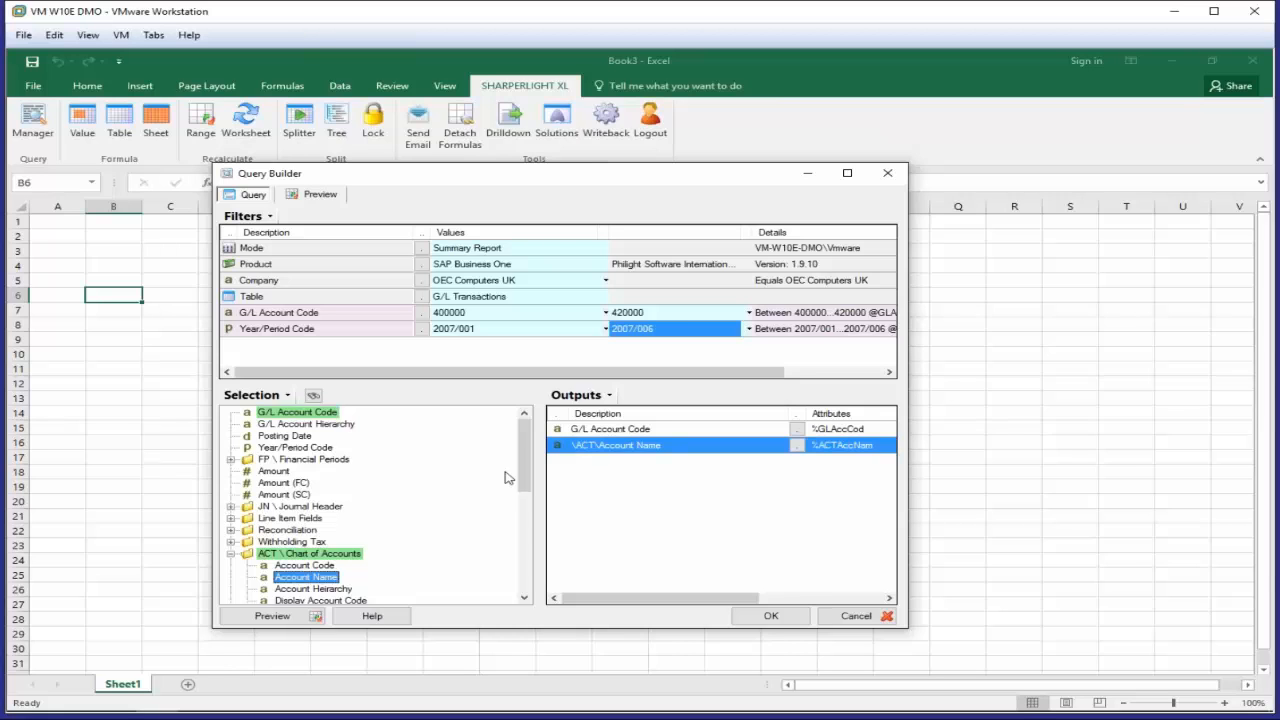
{"action": "left_click_drag", "start_coordinate": [270, 476], "coordinate": [614, 486]}
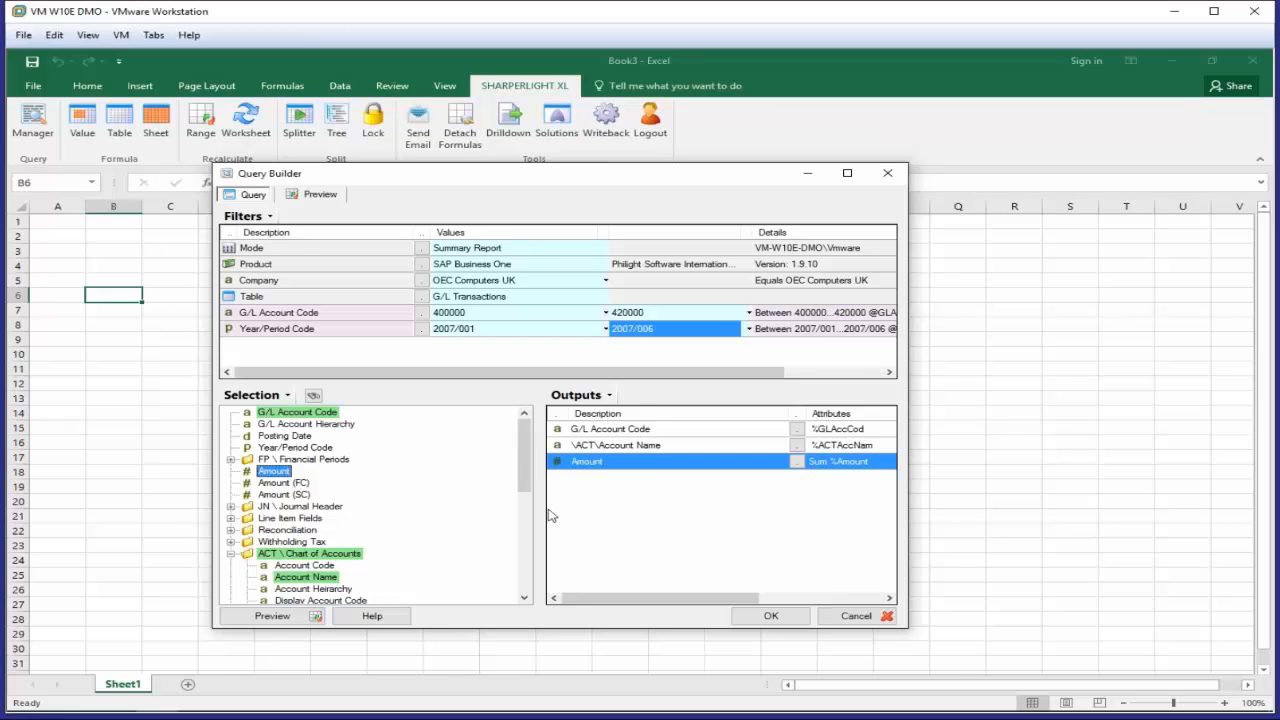
Step: Preview the query results and insert the table into the worksheet, checking the formula in cell B6
{"action": "left_click", "coordinate": [301, 619]}
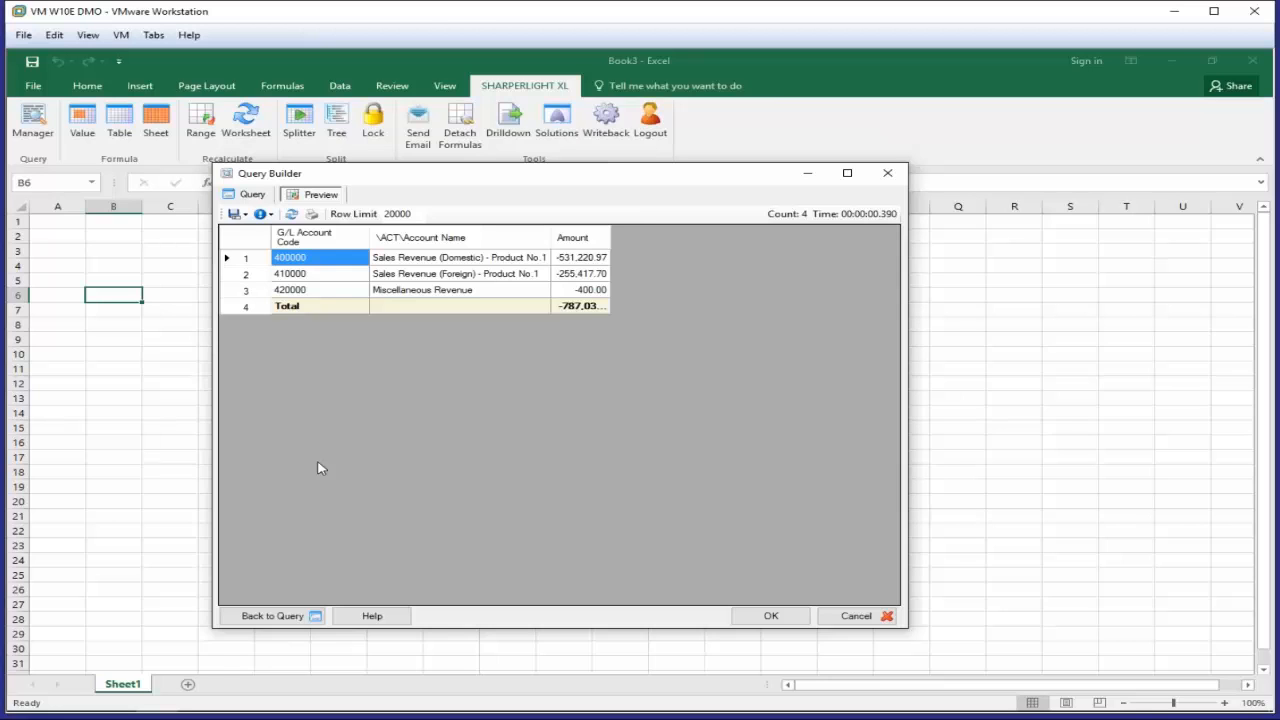
{"action": "left_click", "coordinate": [750, 621]}
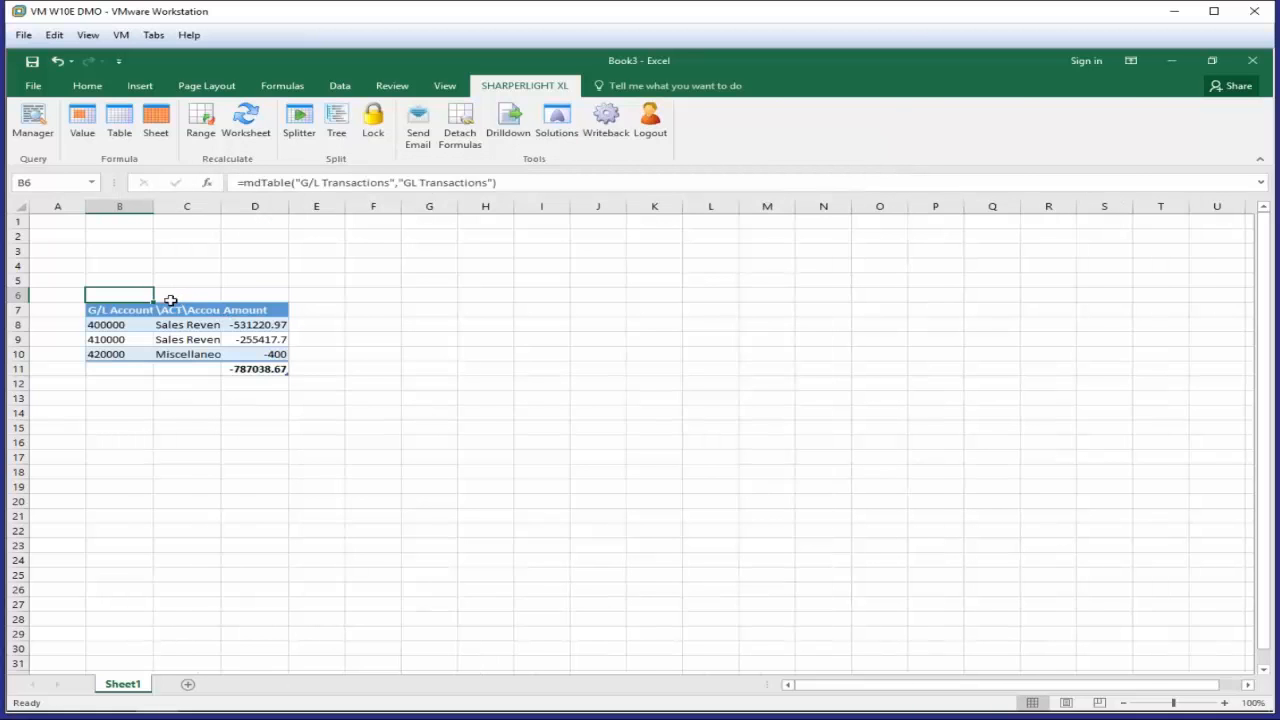
{"action": "left_click", "coordinate": [121, 310]}
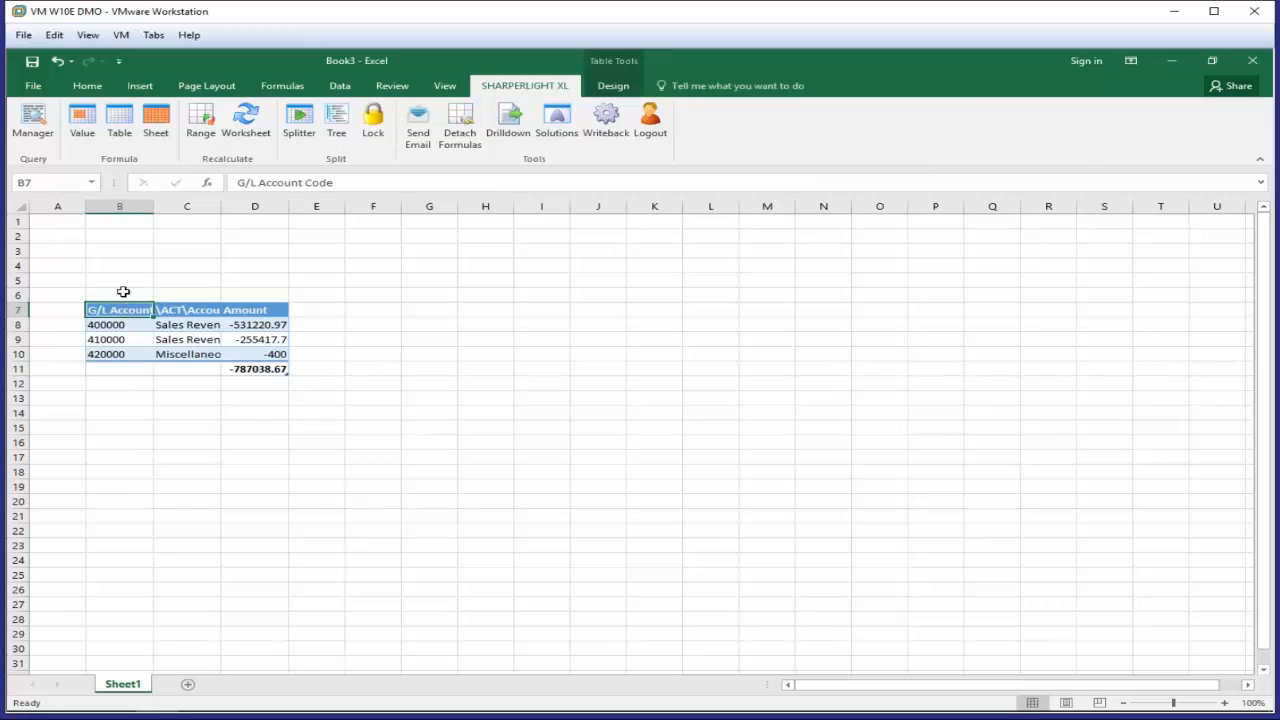
{"action": "left_click", "coordinate": [123, 292]}
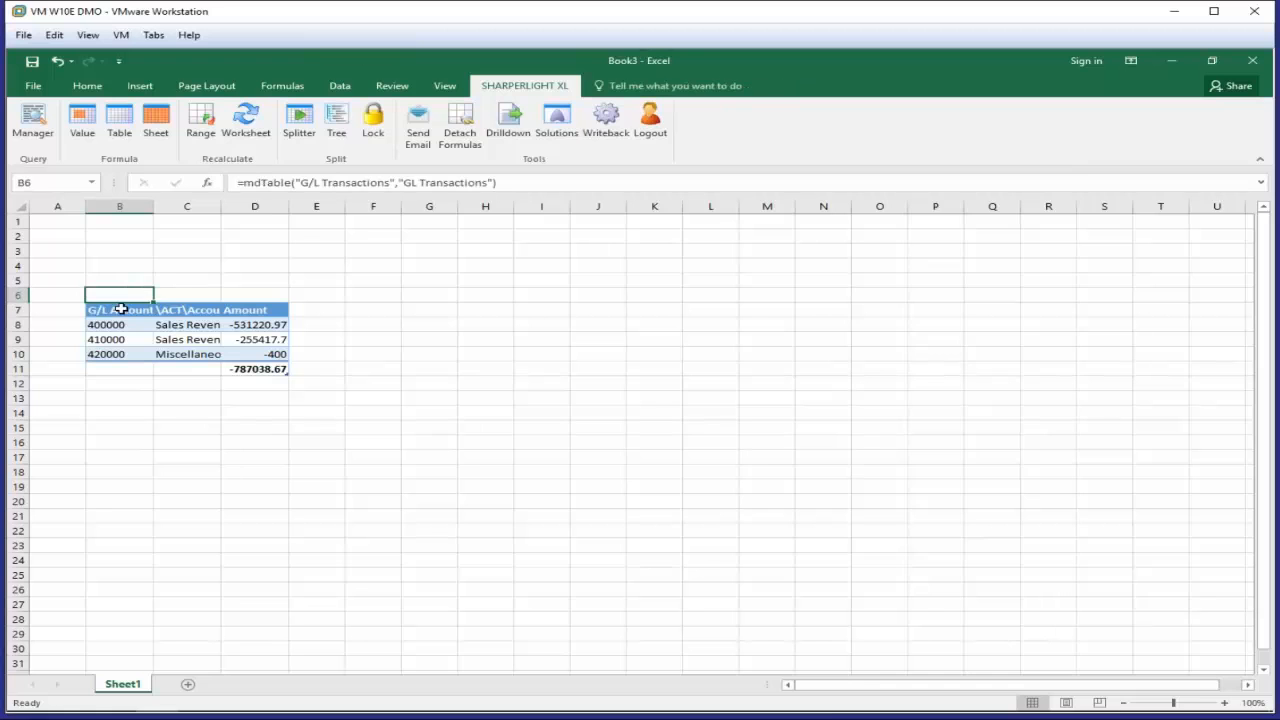
Step: Auto-fit the widths of columns B to D to the inserted table's contents
{"action": "left_click_drag", "start_coordinate": [120, 308], "coordinate": [266, 368]}
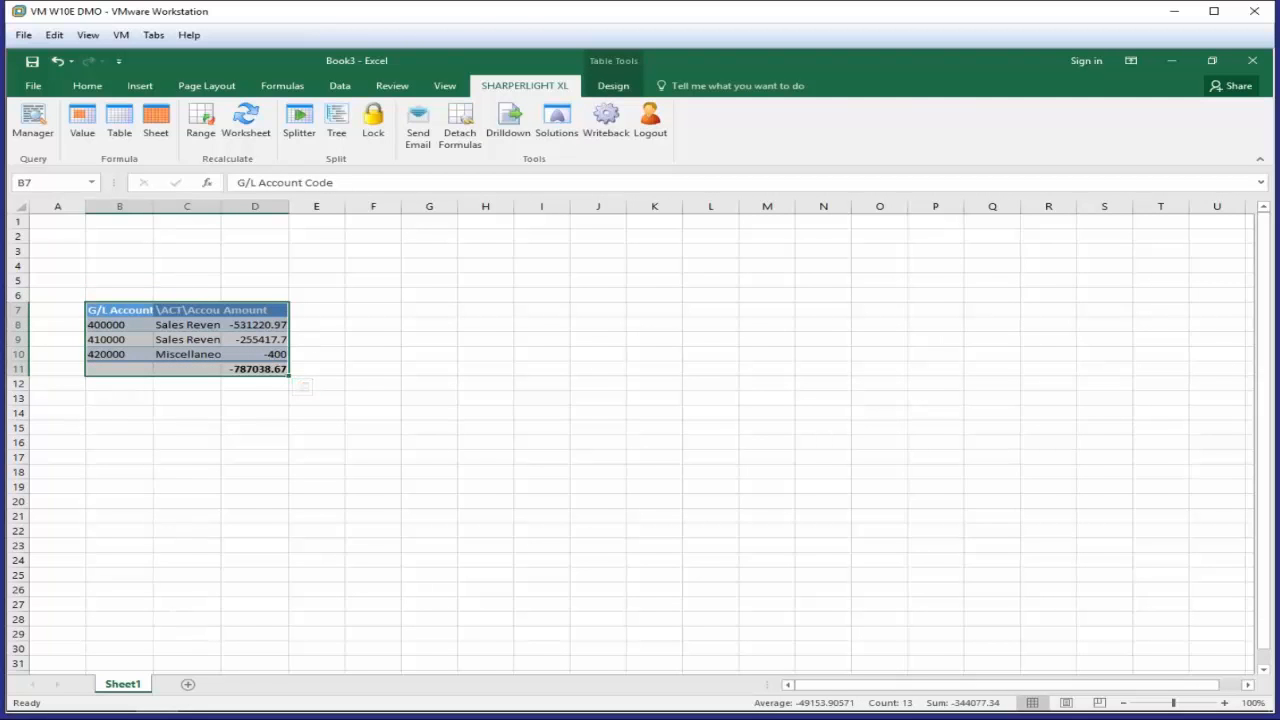
{"action": "double_click", "coordinate": [153, 206]}
{"action": "double_click", "coordinate": [258, 206]}
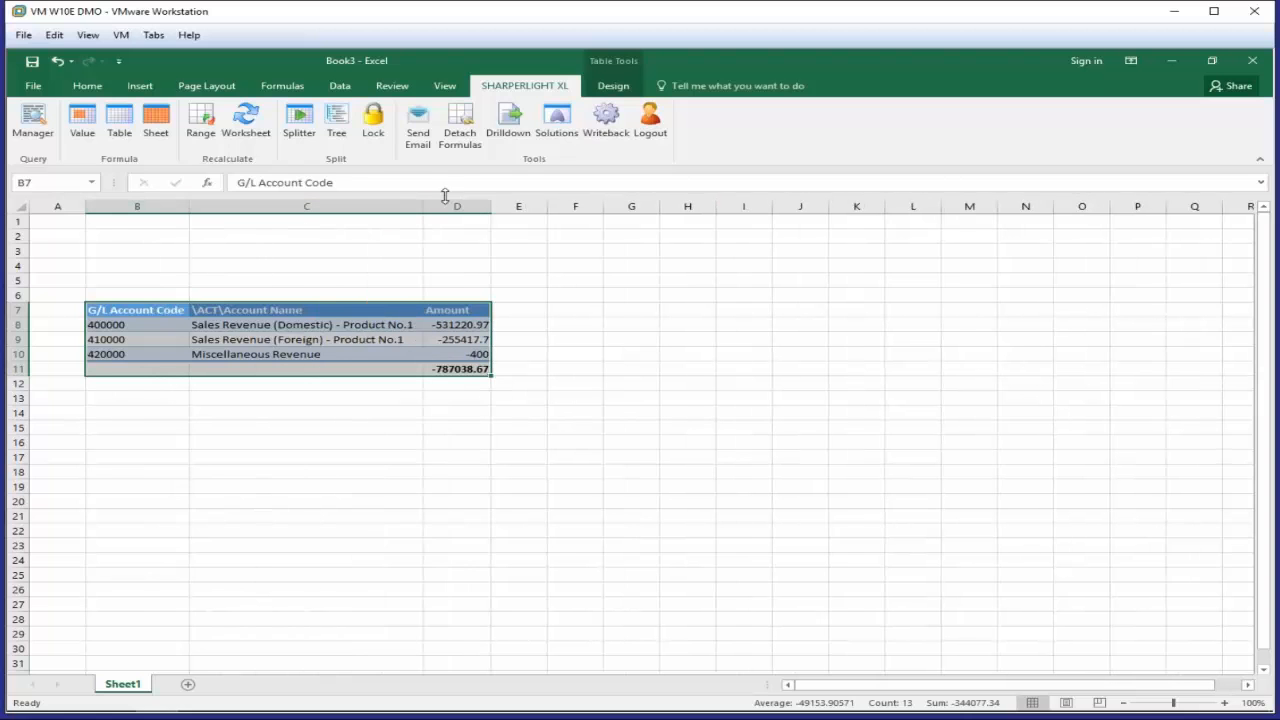
{"action": "double_click", "coordinate": [491, 205]}
{"action": "left_click", "coordinate": [514, 352]}
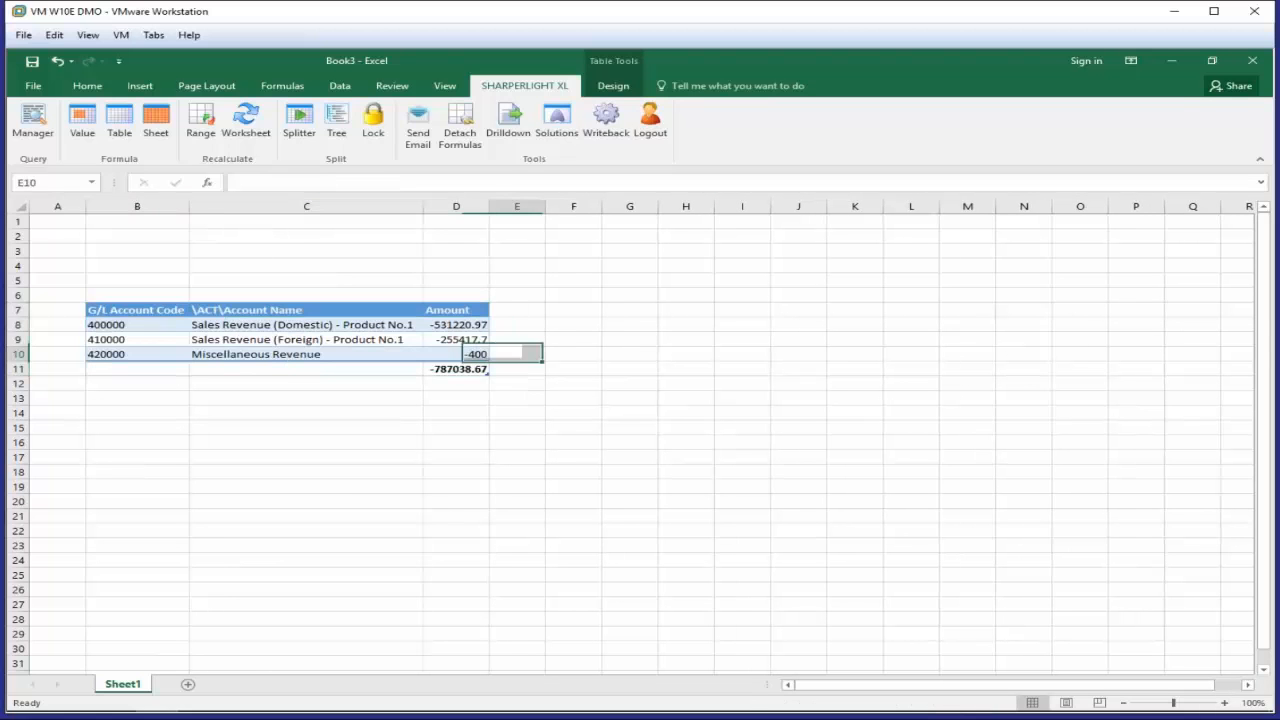
Step: Reopen the table query from cell B6 and copy its Company value, OEC Computers UK, into cell A1
{"action": "left_click", "coordinate": [164, 294]}
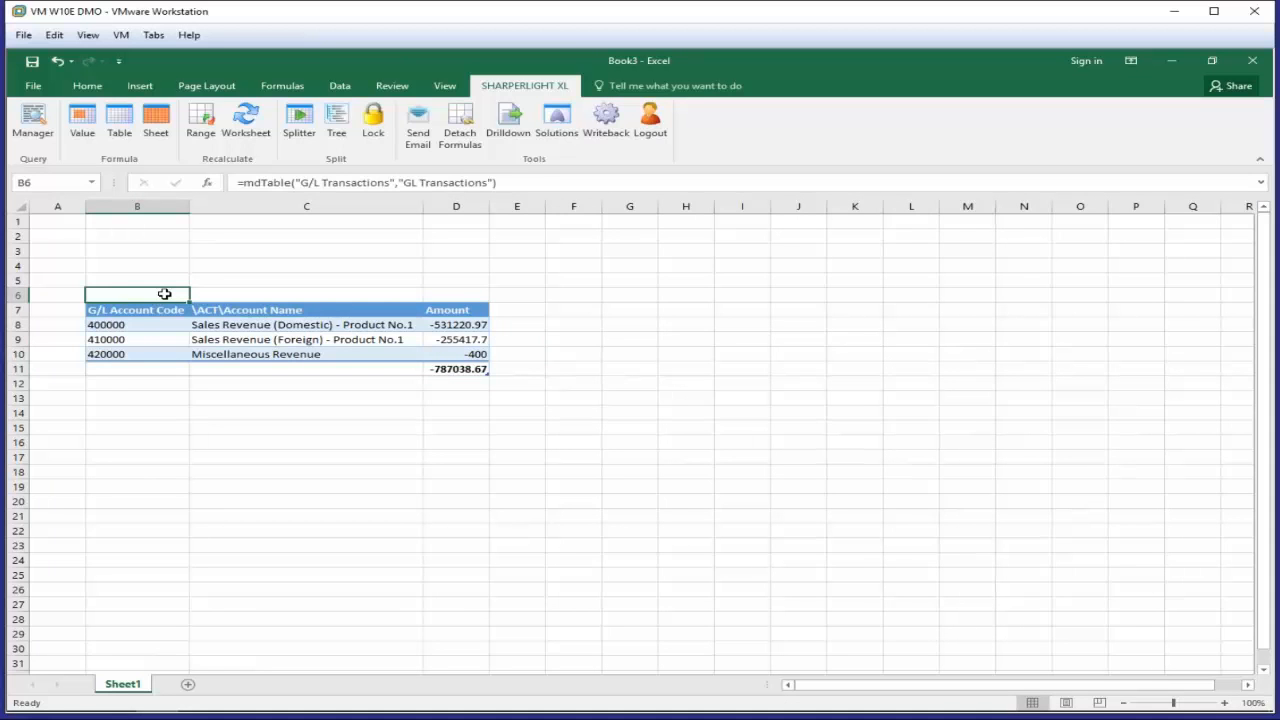
{"action": "double_click", "coordinate": [164, 294]}
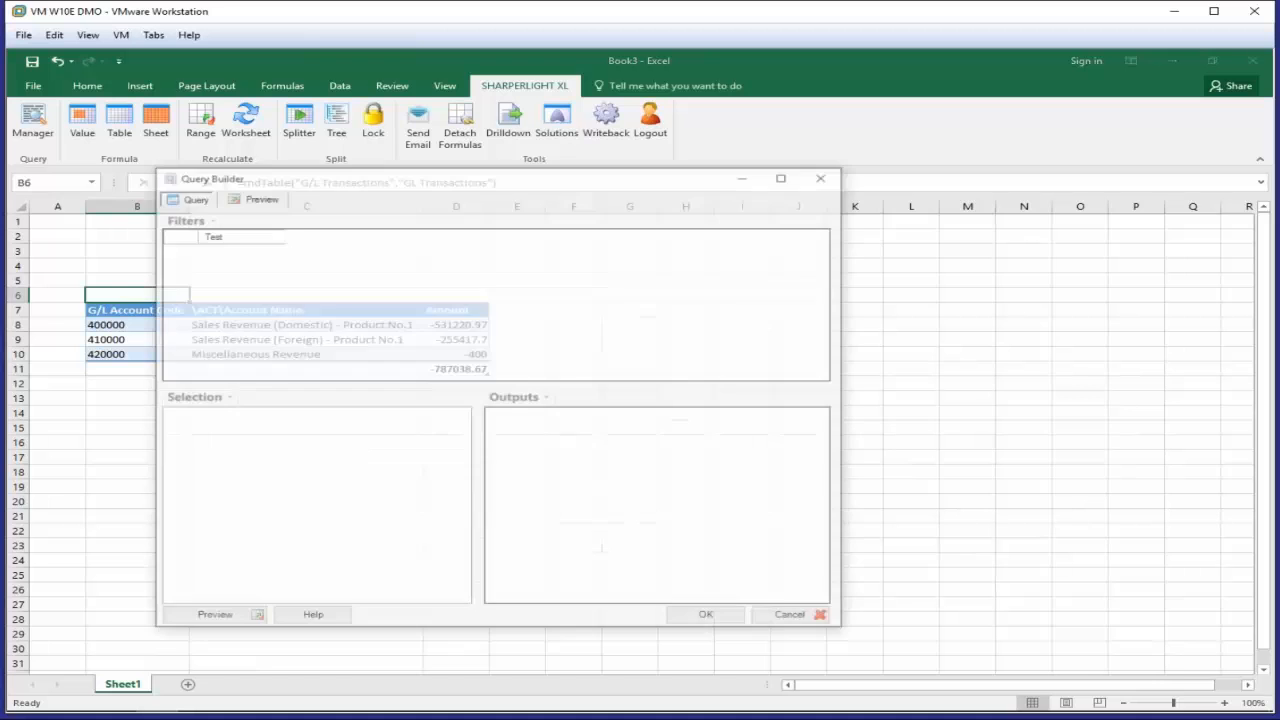
{"action": "left_click_drag", "start_coordinate": [257, 180], "coordinate": [578, 166]}
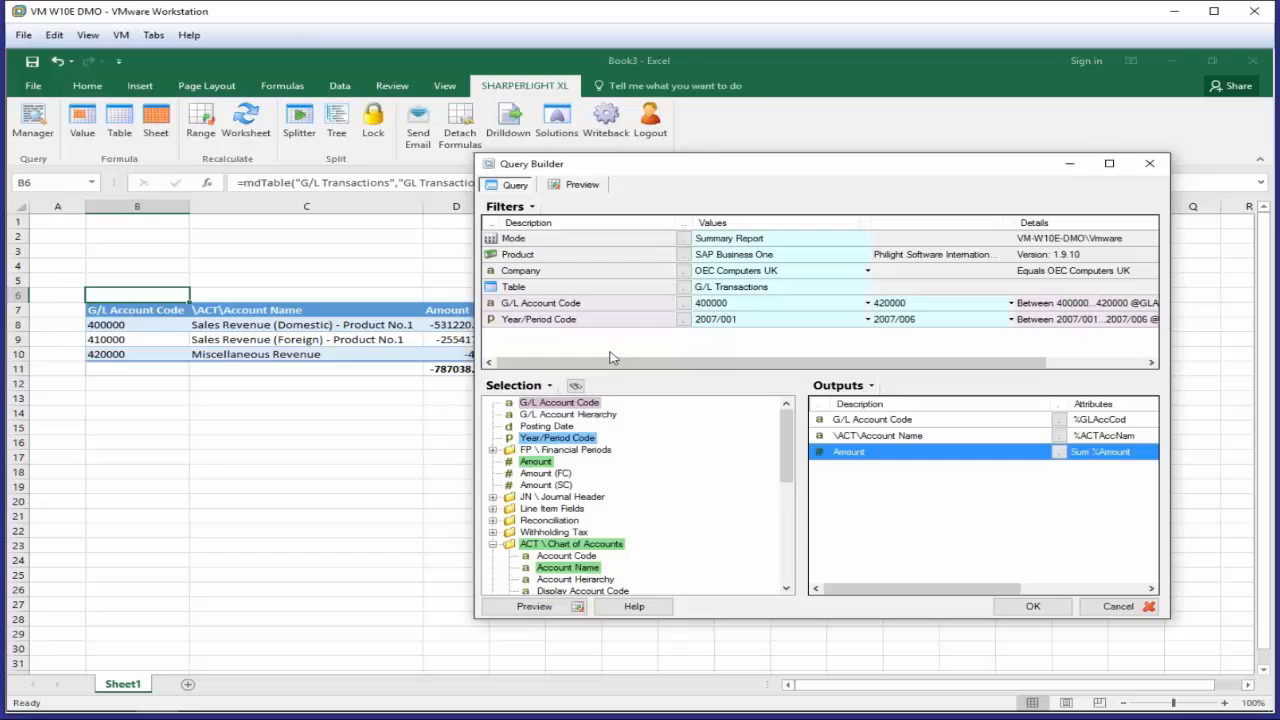
{"action": "left_click", "coordinate": [707, 277]}
{"action": "left_click", "coordinate": [707, 280]}
{"action": "key", "text": "ctrl+c"}
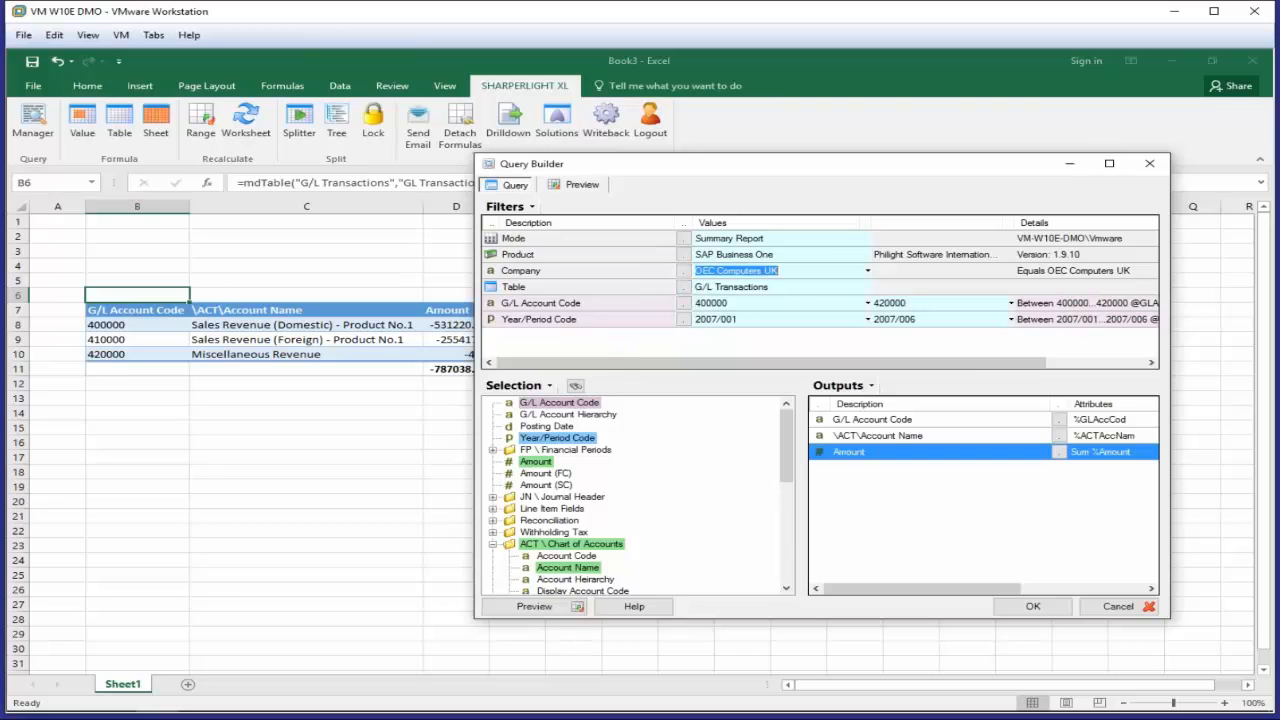
{"action": "left_click", "coordinate": [55, 222]}
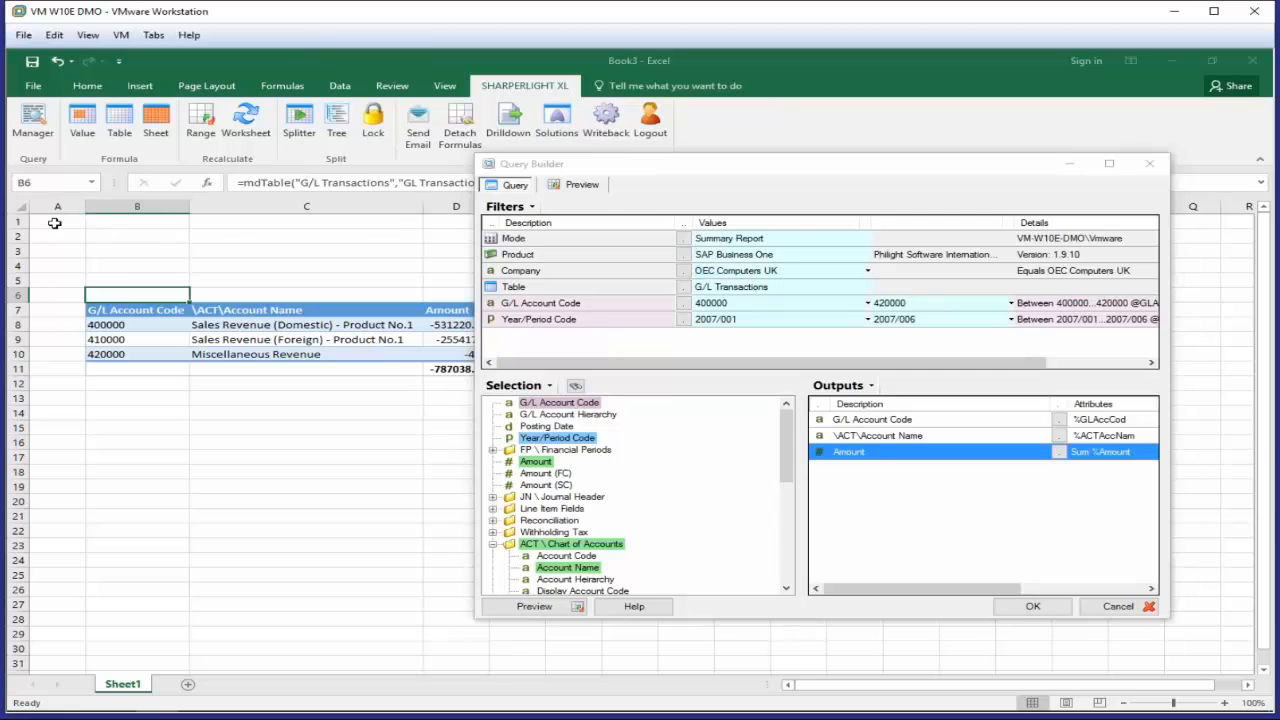
{"action": "key", "text": "ctrl+v"}
Step: Copy the starting period 2007/001 from the Year/Period Code filter into cell A2
{"action": "left_click", "coordinate": [55, 237]}
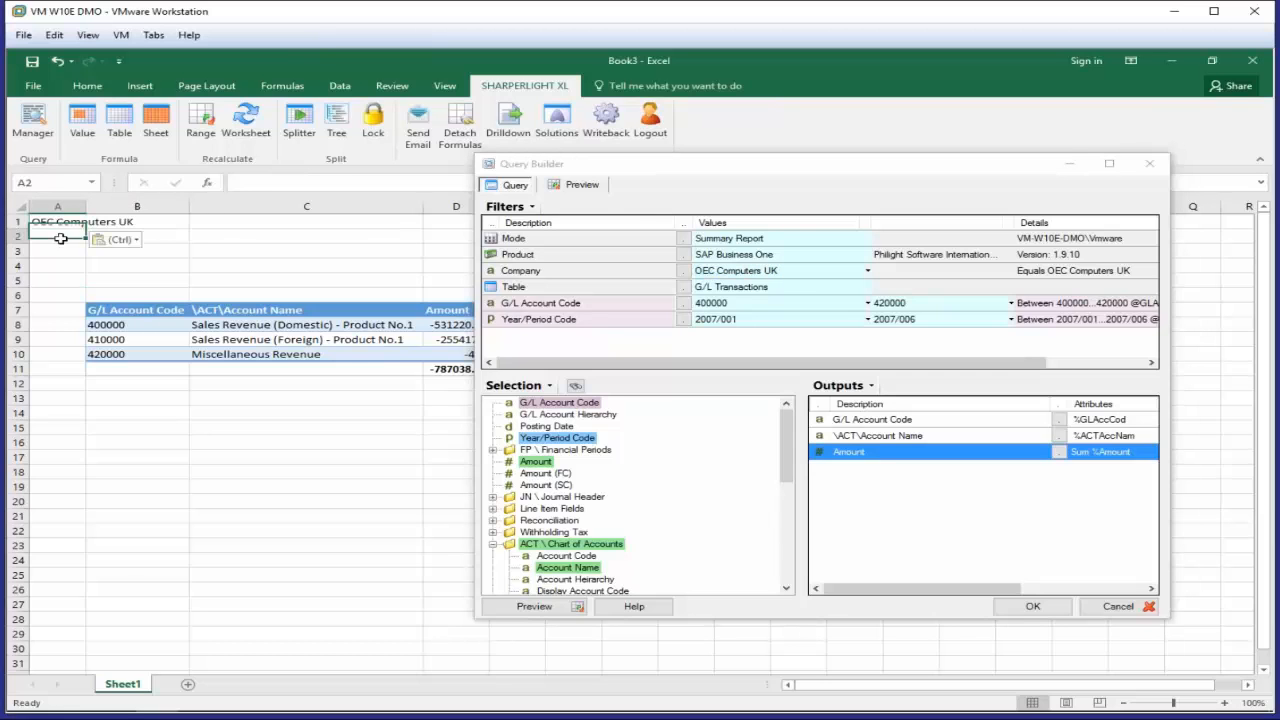
{"action": "left_click", "coordinate": [740, 320]}
{"action": "key", "text": "ctrl+c"}
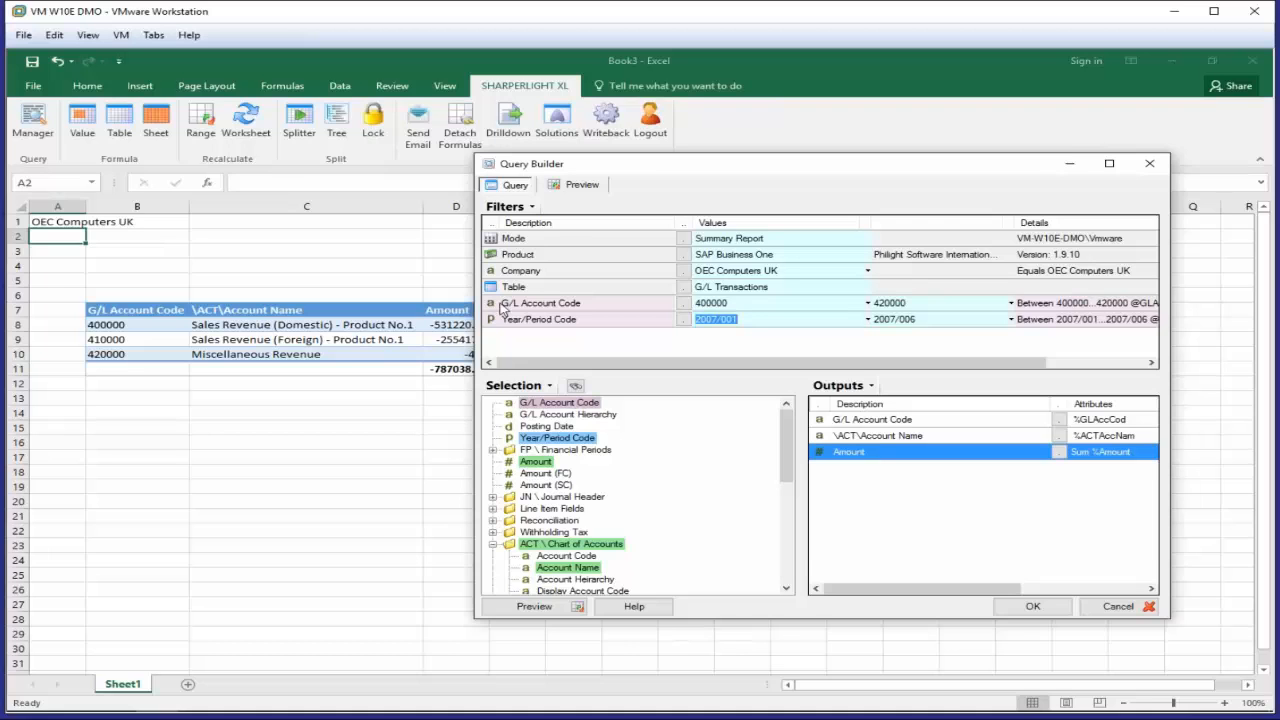
{"action": "left_click", "coordinate": [37, 237]}
{"action": "key", "text": "ctrl+v"}
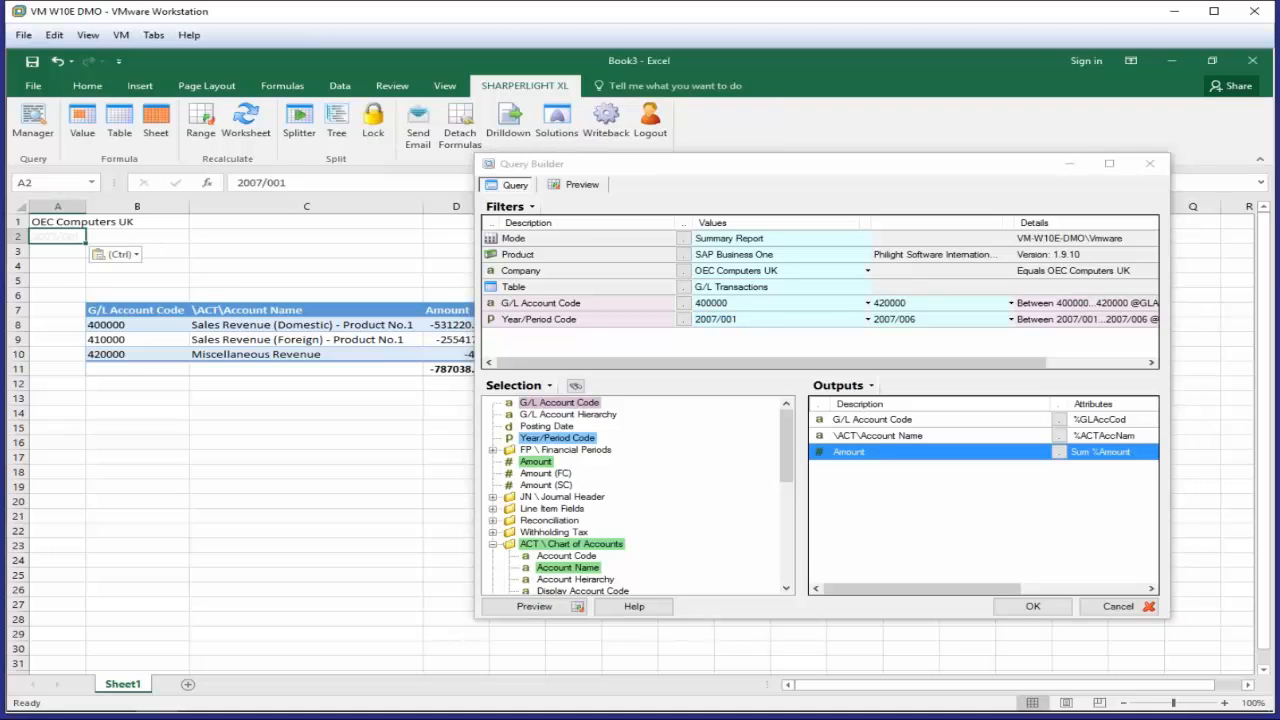
Step: Copy the ending period 2007/006 from the Year/Period Code filter into cell A3
{"action": "left_click", "coordinate": [920, 320]}
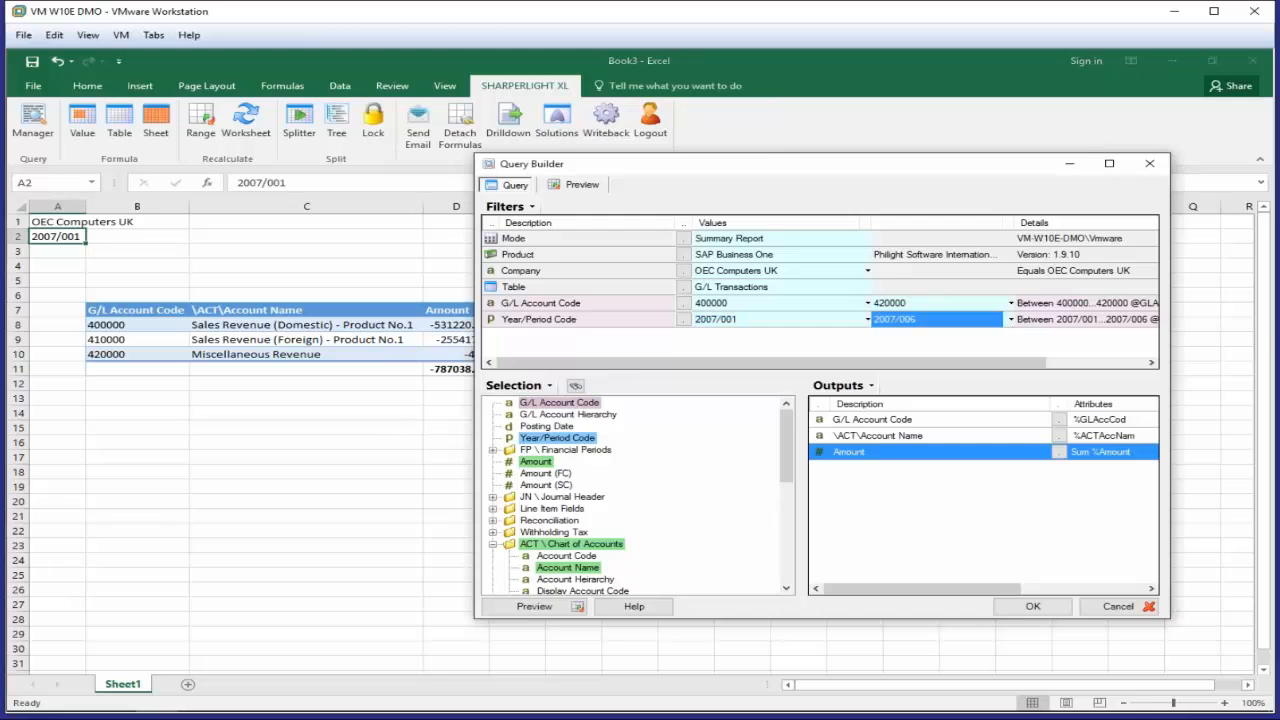
{"action": "left_click", "coordinate": [908, 321]}
{"action": "key", "text": "ctrl+c"}
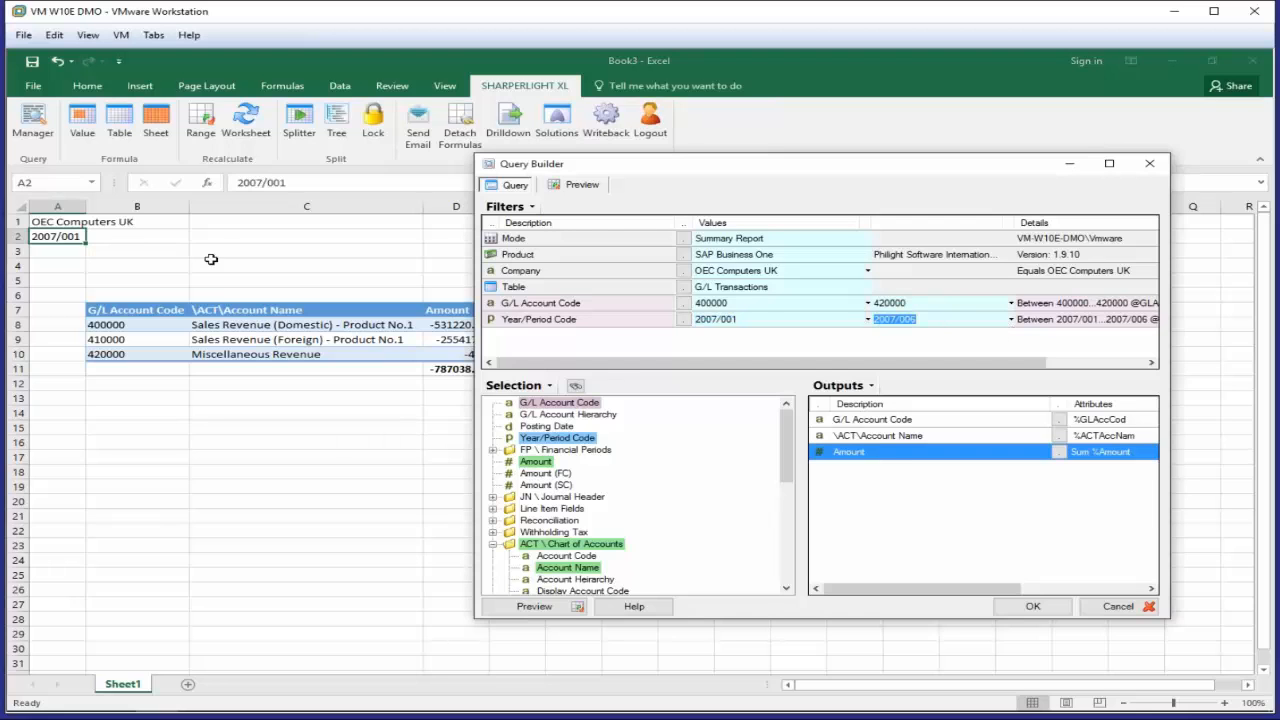
{"action": "left_click", "coordinate": [61, 249]}
{"action": "key", "text": "ctrl+v"}
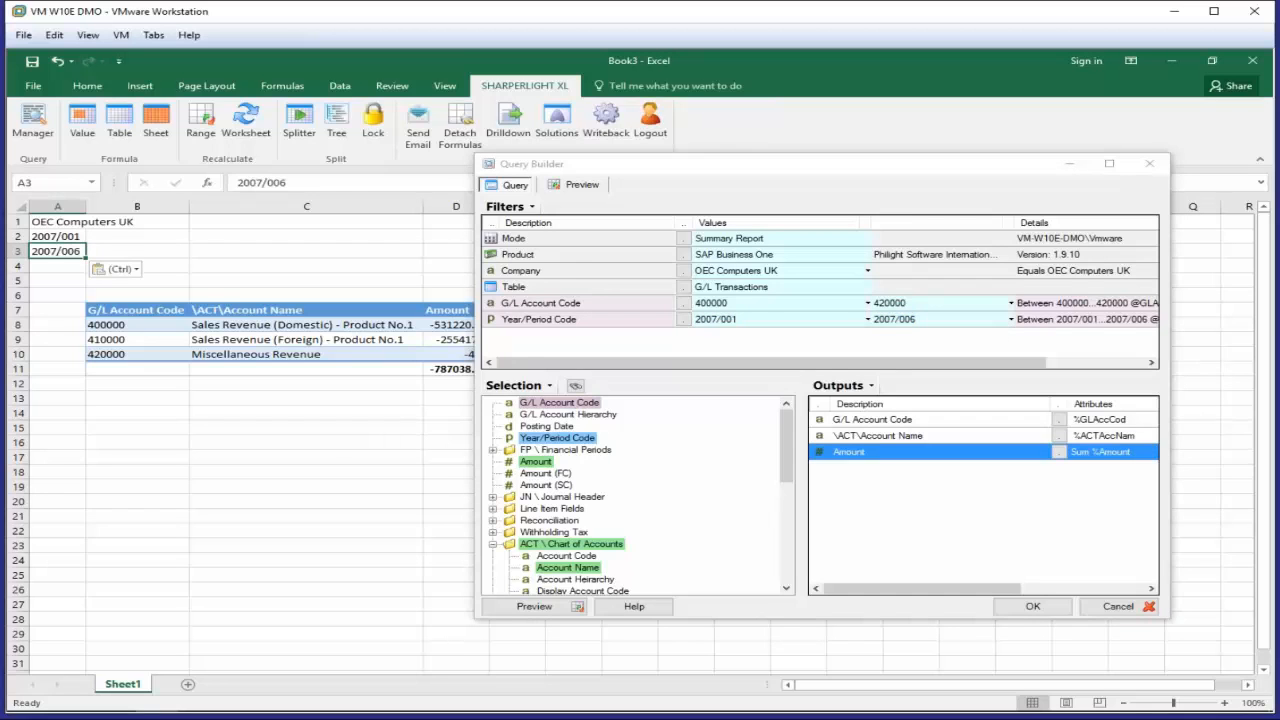
Step: Link the Company filter to cell A1 and the Year/Period Code range to cells A2 and A3, and accept the query
{"action": "left_click", "coordinate": [709, 276]}
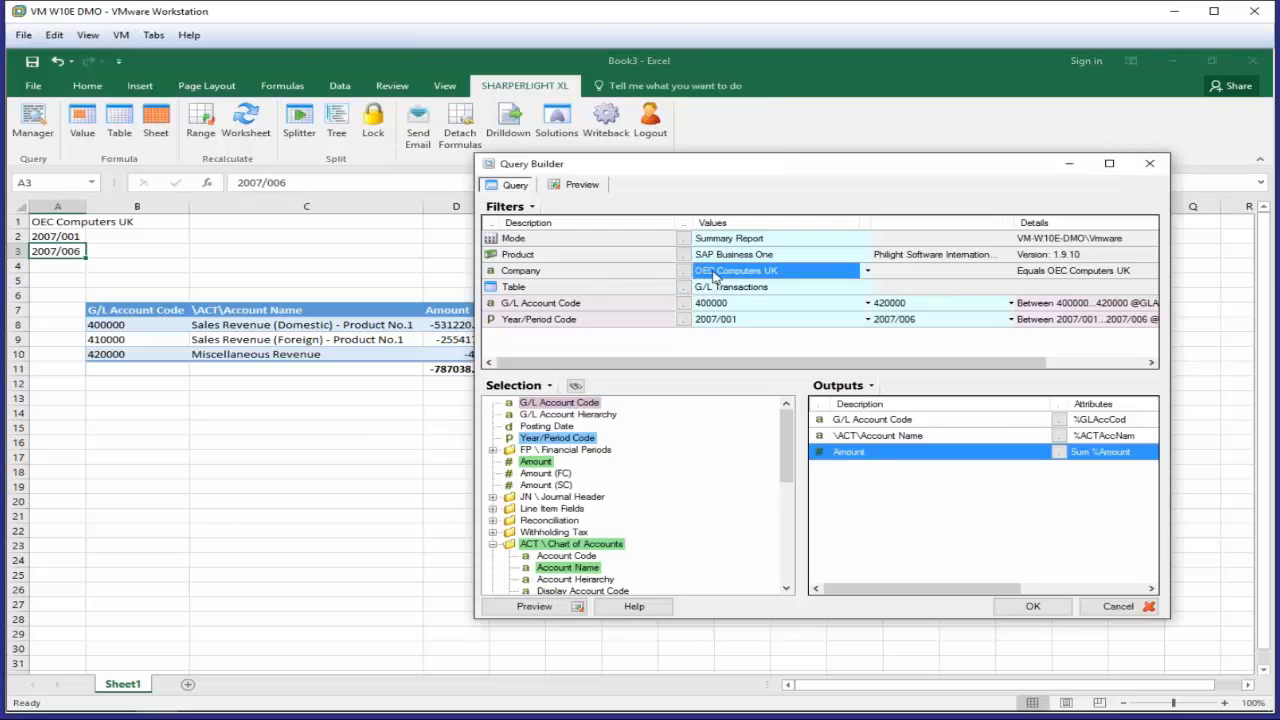
{"action": "left_click", "coordinate": [70, 222]}
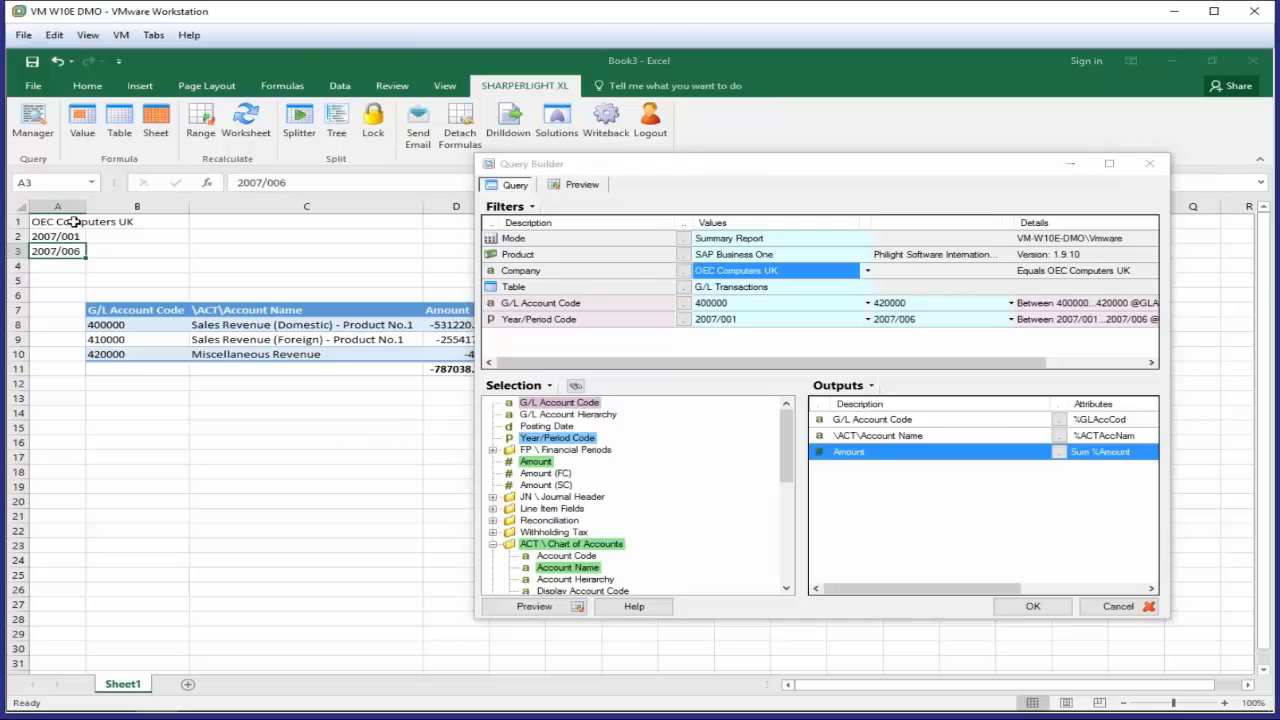
{"action": "left_click", "coordinate": [721, 305]}
{"action": "left_click", "coordinate": [716, 320]}
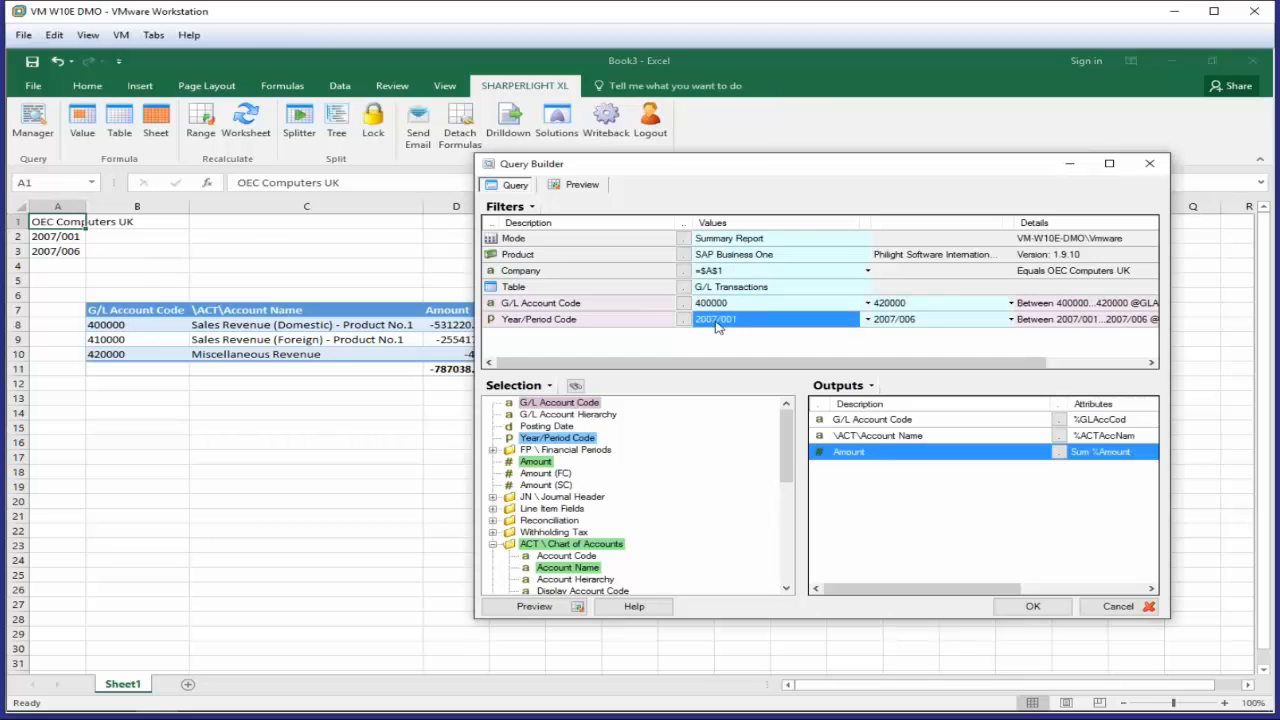
{"action": "left_click", "coordinate": [65, 235]}
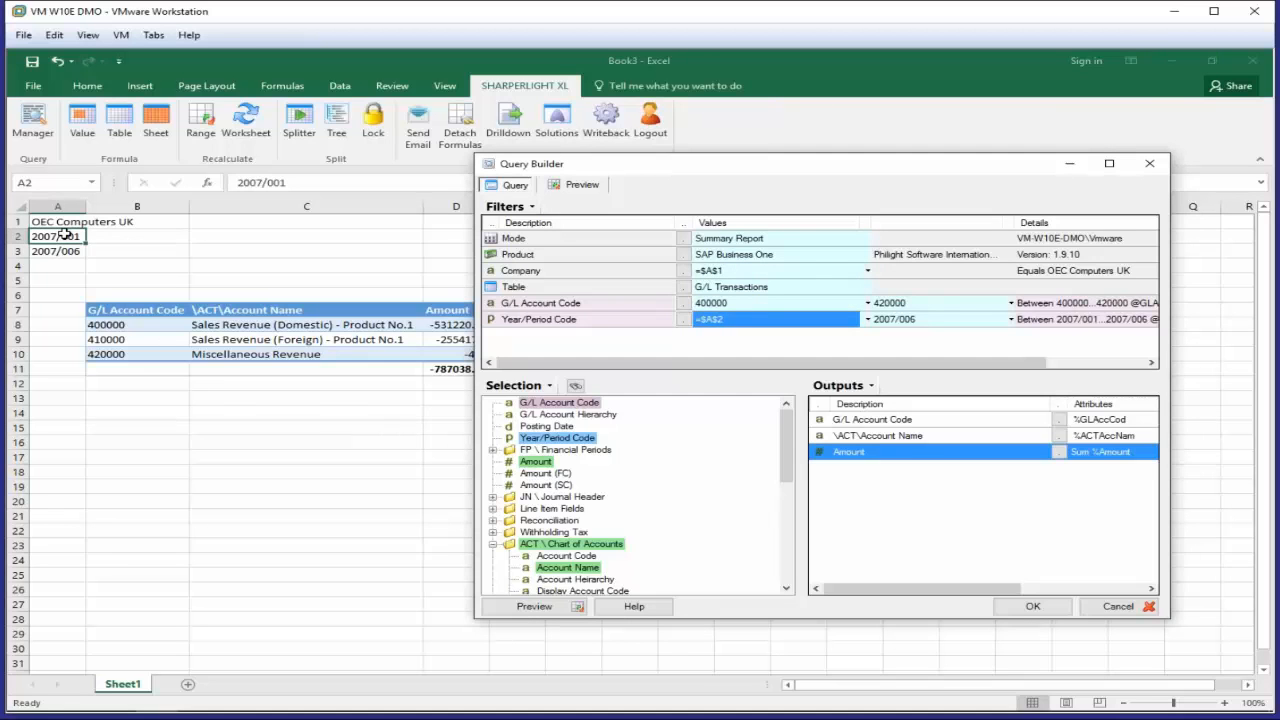
{"action": "left_click", "coordinate": [922, 319]}
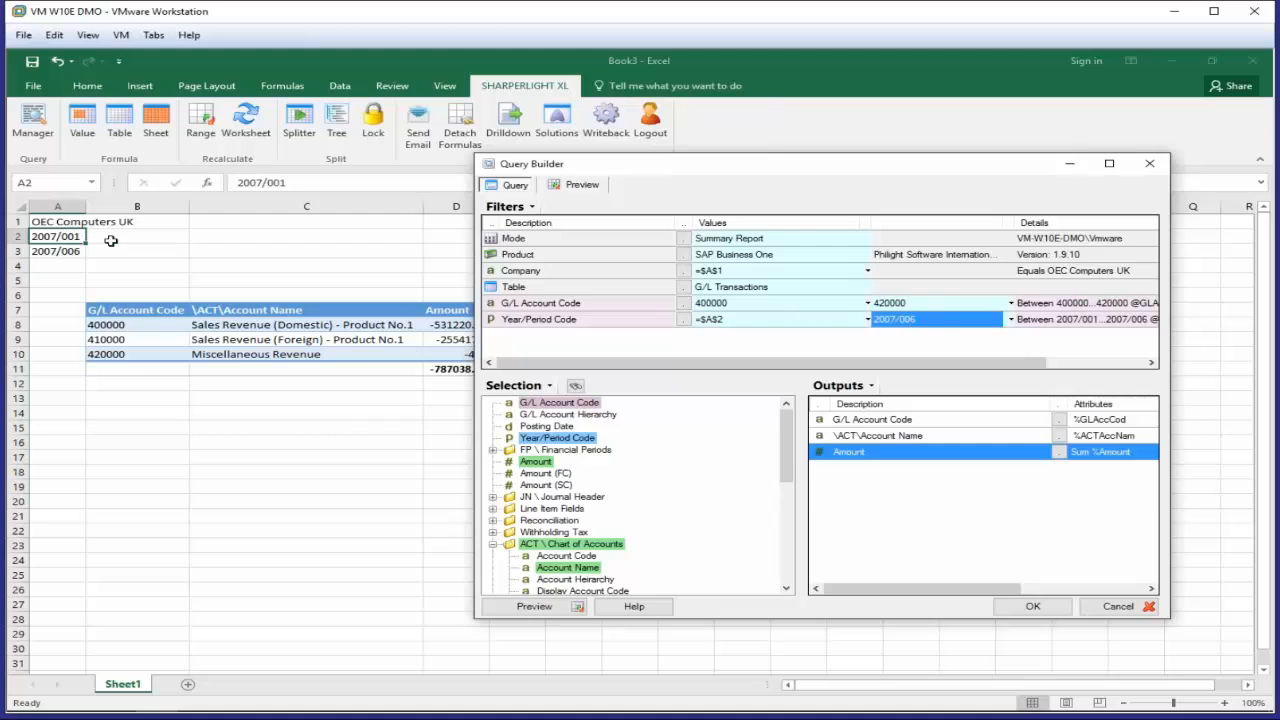
{"action": "left_click", "coordinate": [64, 252]}
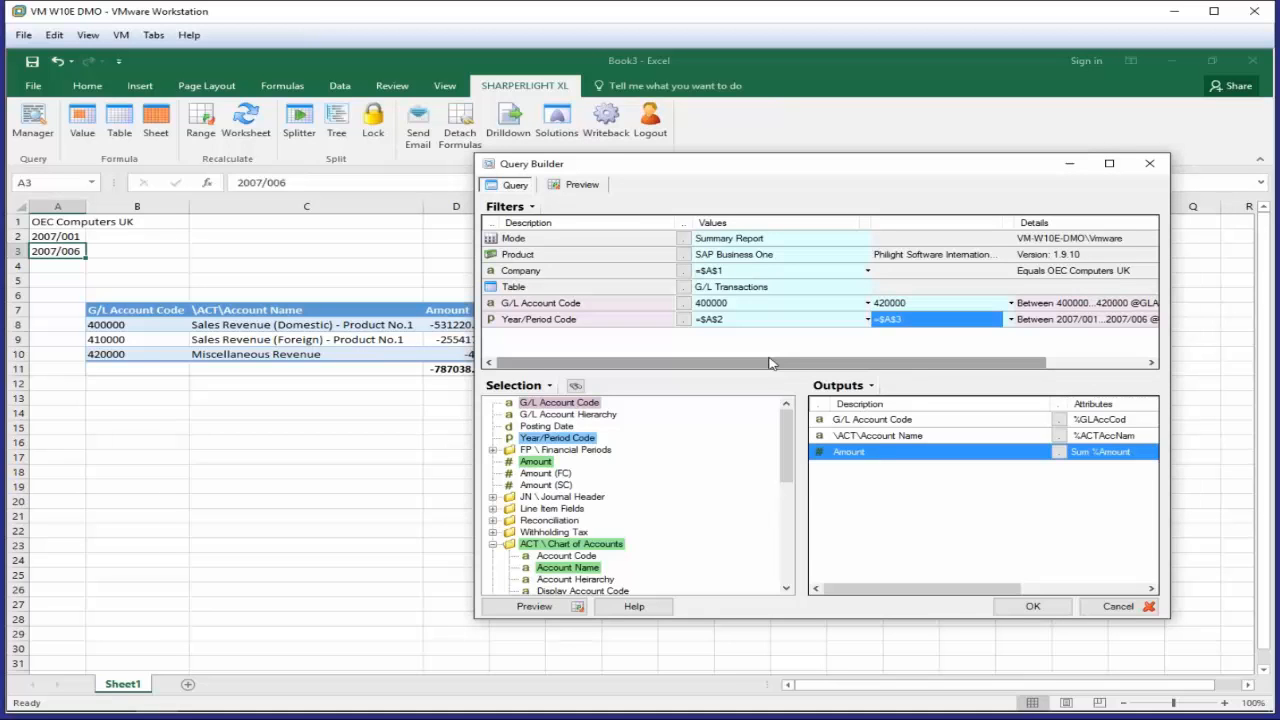
{"action": "left_click", "coordinate": [1033, 606]}
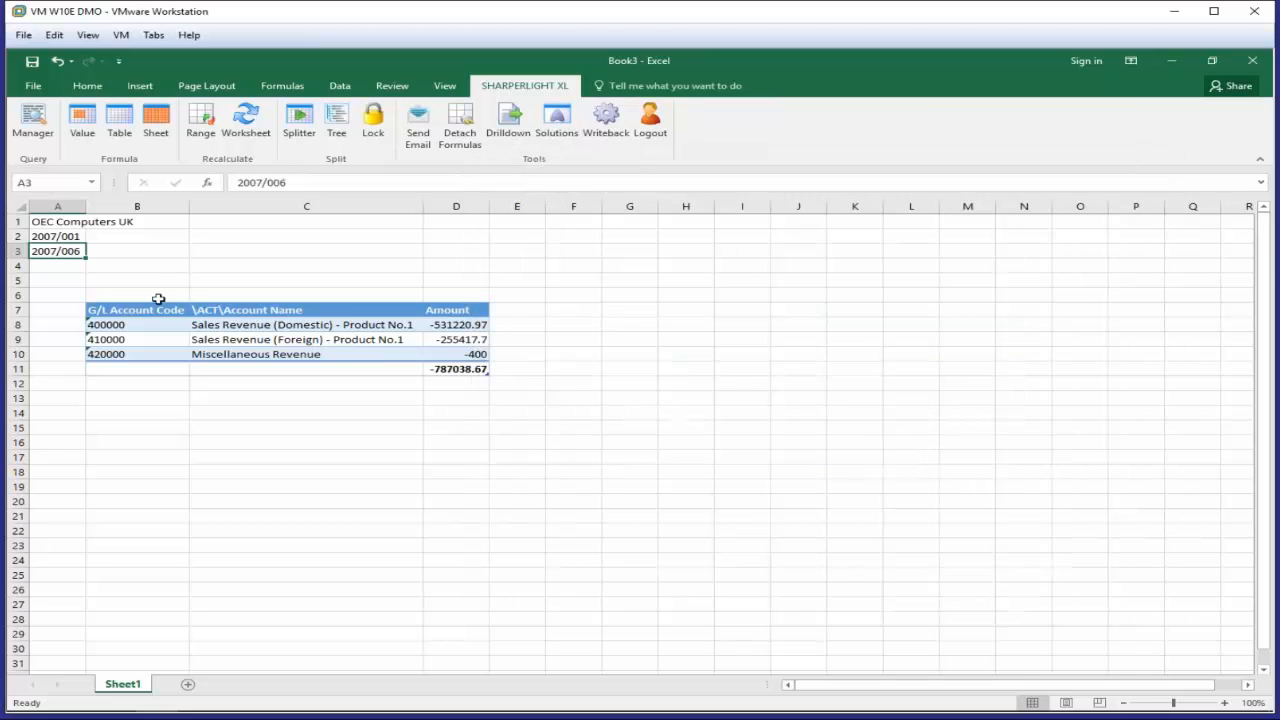
Step: Check the cell references in the mdTable formula in cell B6
{"action": "left_click", "coordinate": [158, 296]}
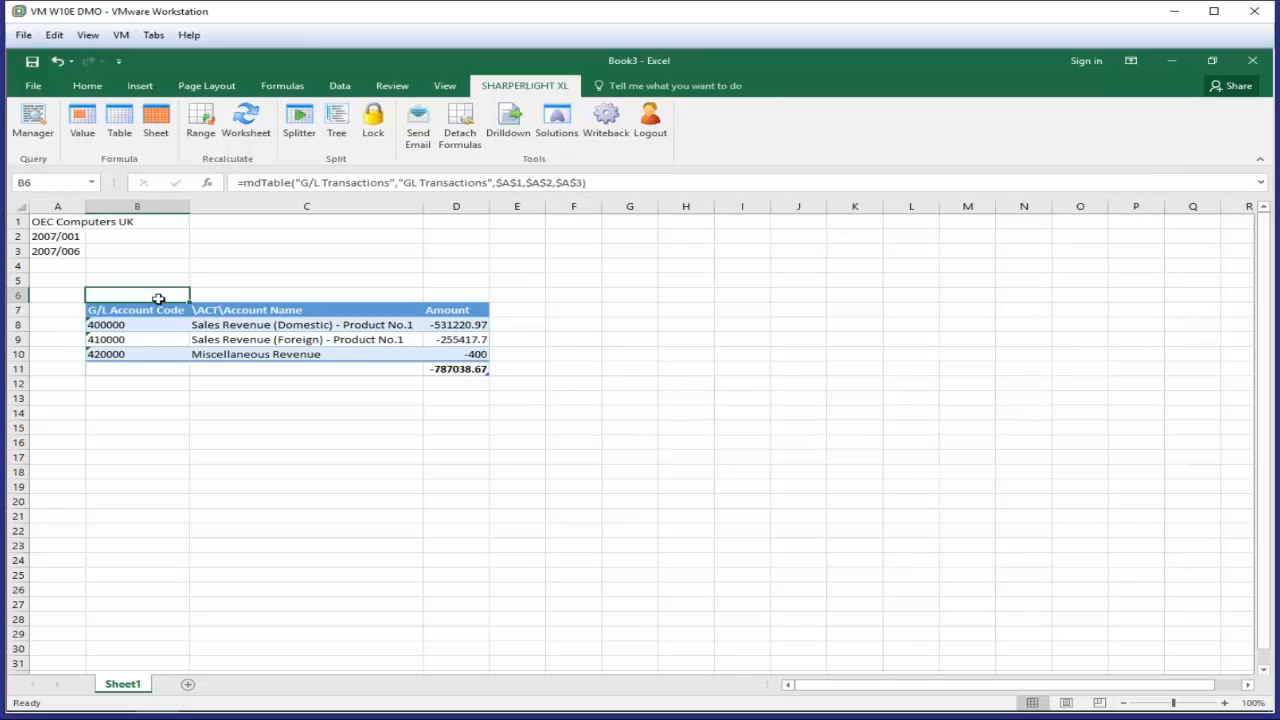
{"action": "double_click", "coordinate": [158, 299]}
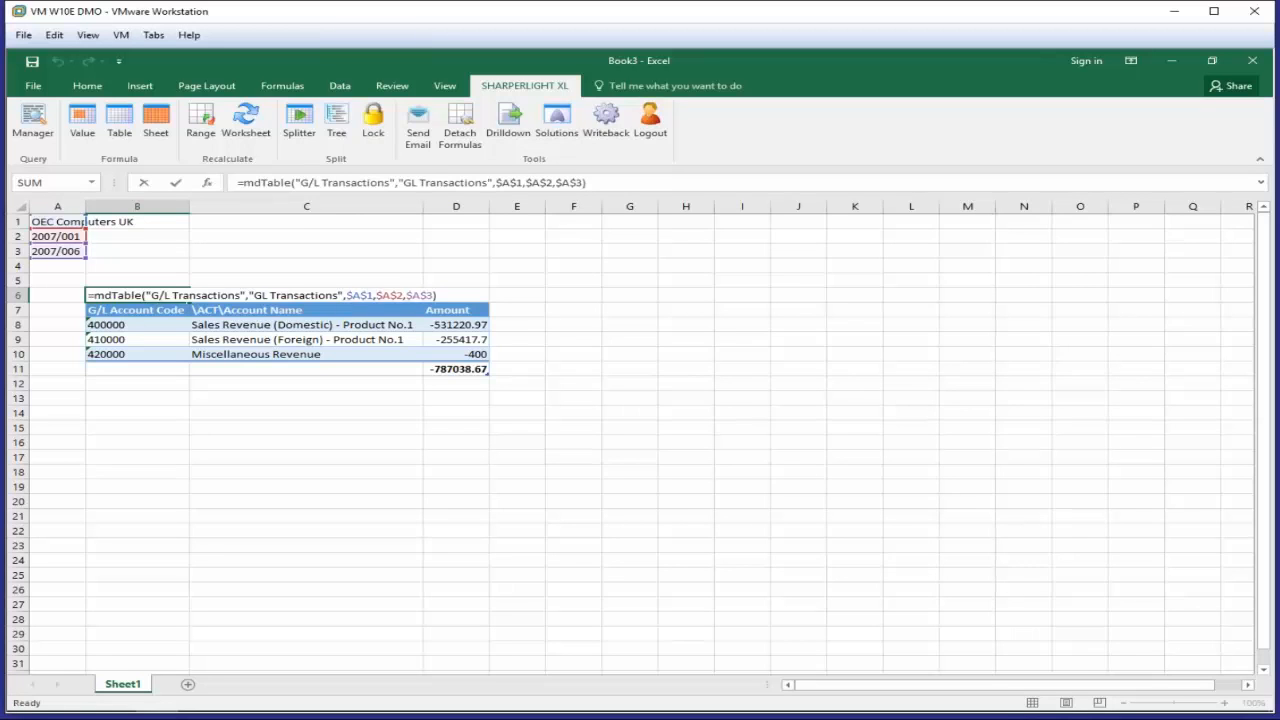
{"action": "key", "text": "Return"}
Step: Change the ending period in cell A3 to 2007/002
{"action": "left_click", "coordinate": [57, 250]}
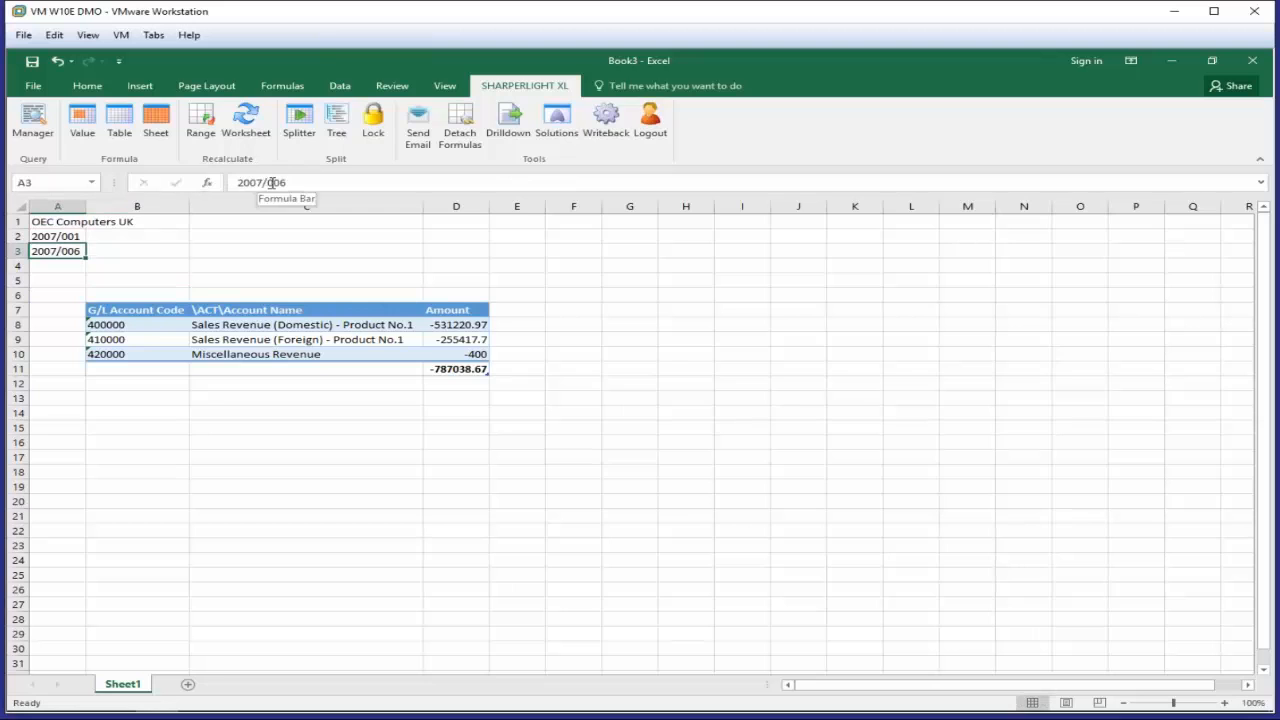
{"action": "left_click_drag", "start_coordinate": [271, 183], "coordinate": [299, 183]}
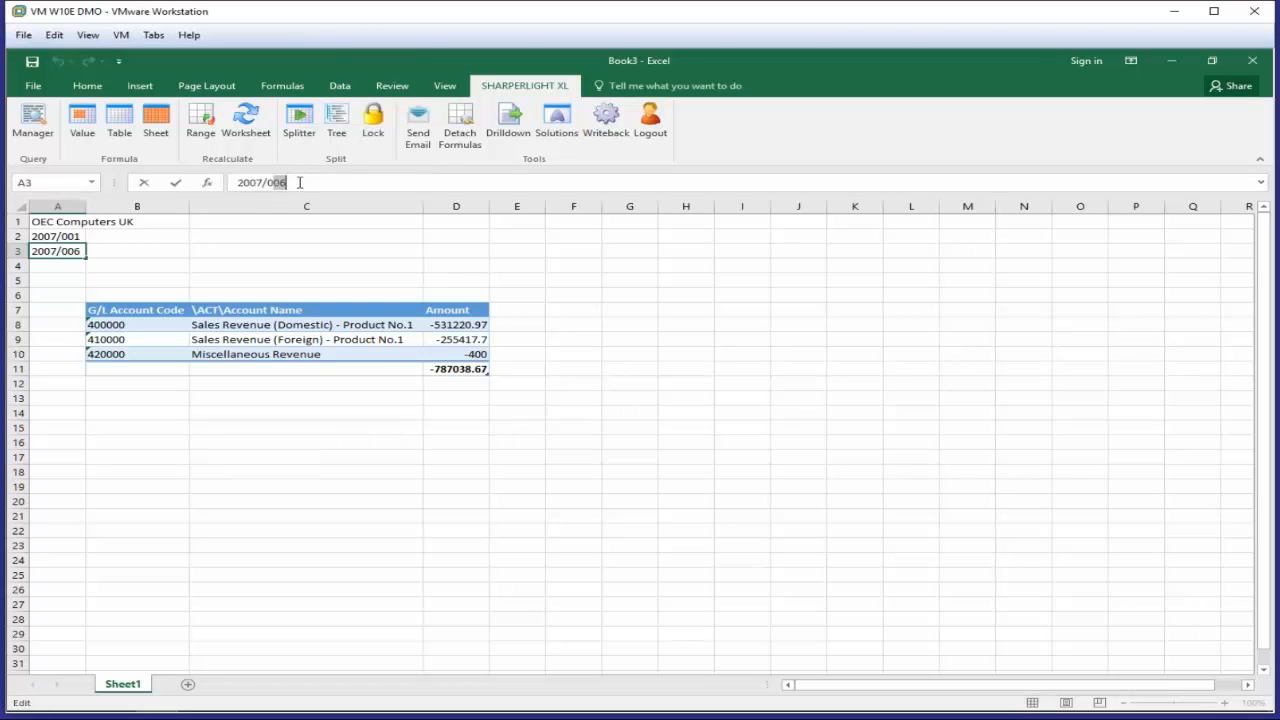
{"action": "type", "text": "002"}
{"action": "key", "text": "Return"}
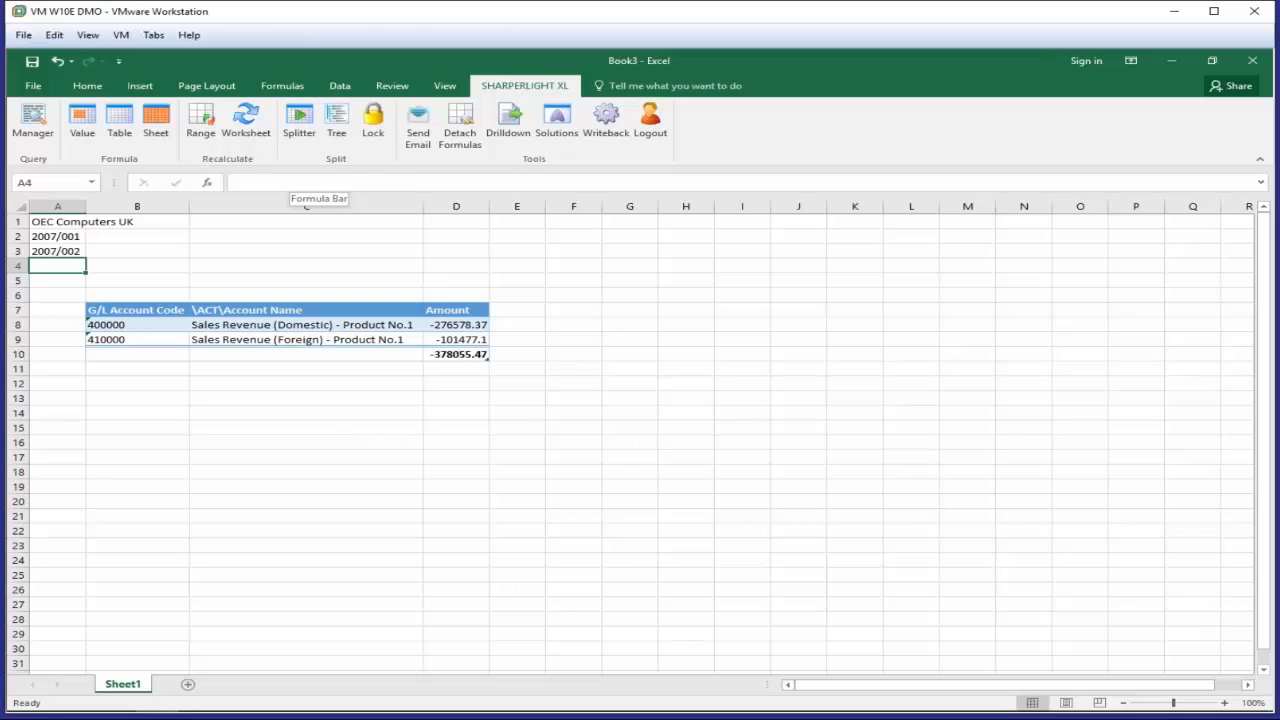
Step: Reopen the table query from cell B6 and examine the available tables under Sales Opportunities, Sales - A/R, Purchasing - A/P, Banking and Inventory
{"action": "left_click", "coordinate": [162, 296]}
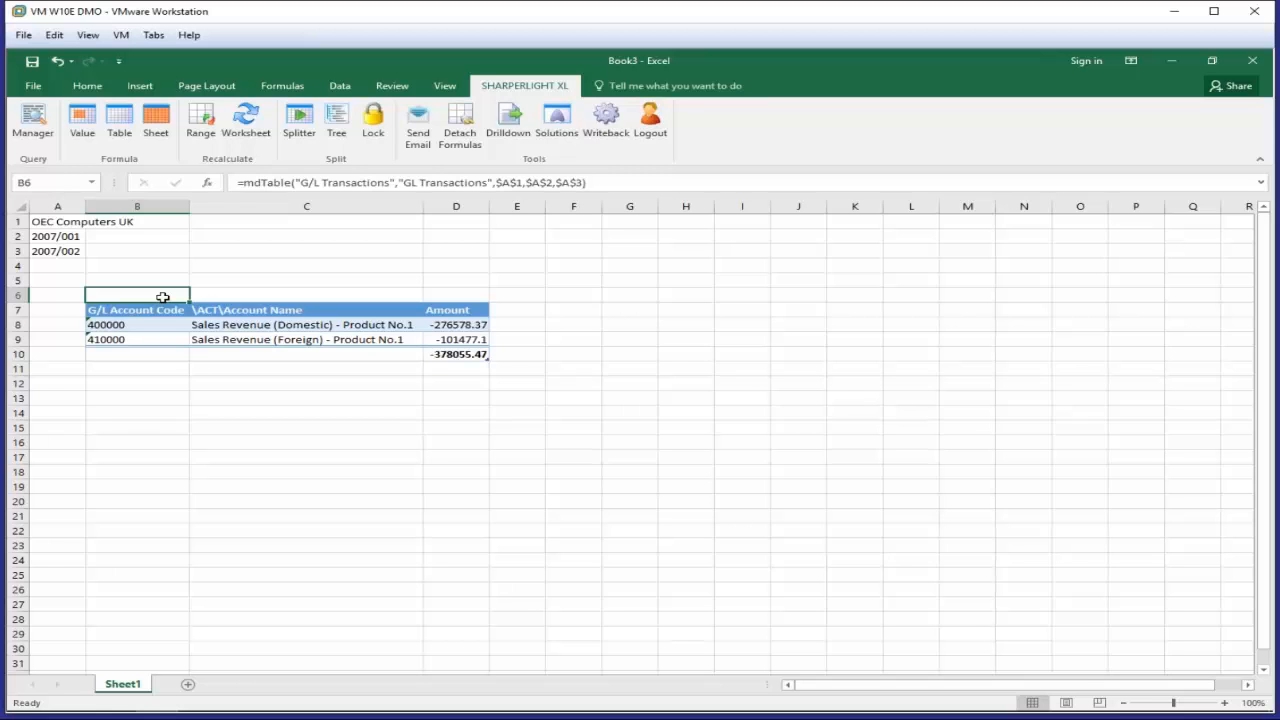
{"action": "double_click", "coordinate": [162, 297]}
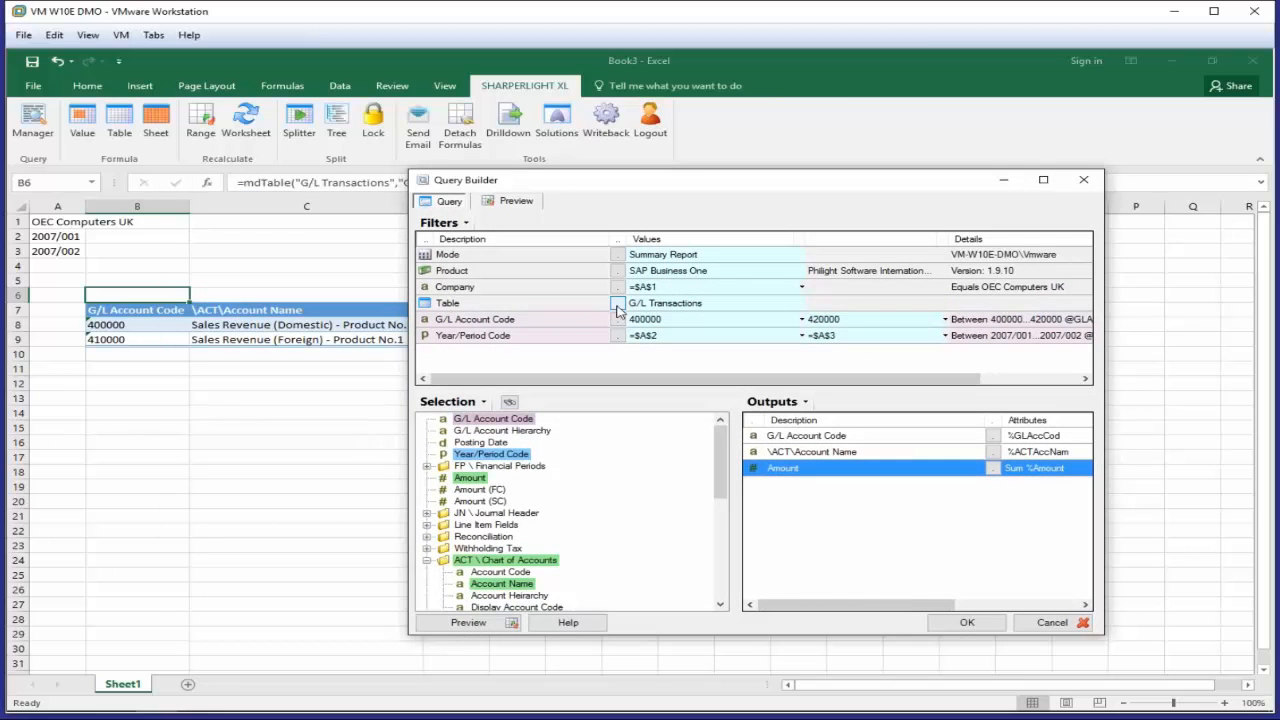
{"action": "left_click", "coordinate": [617, 305]}
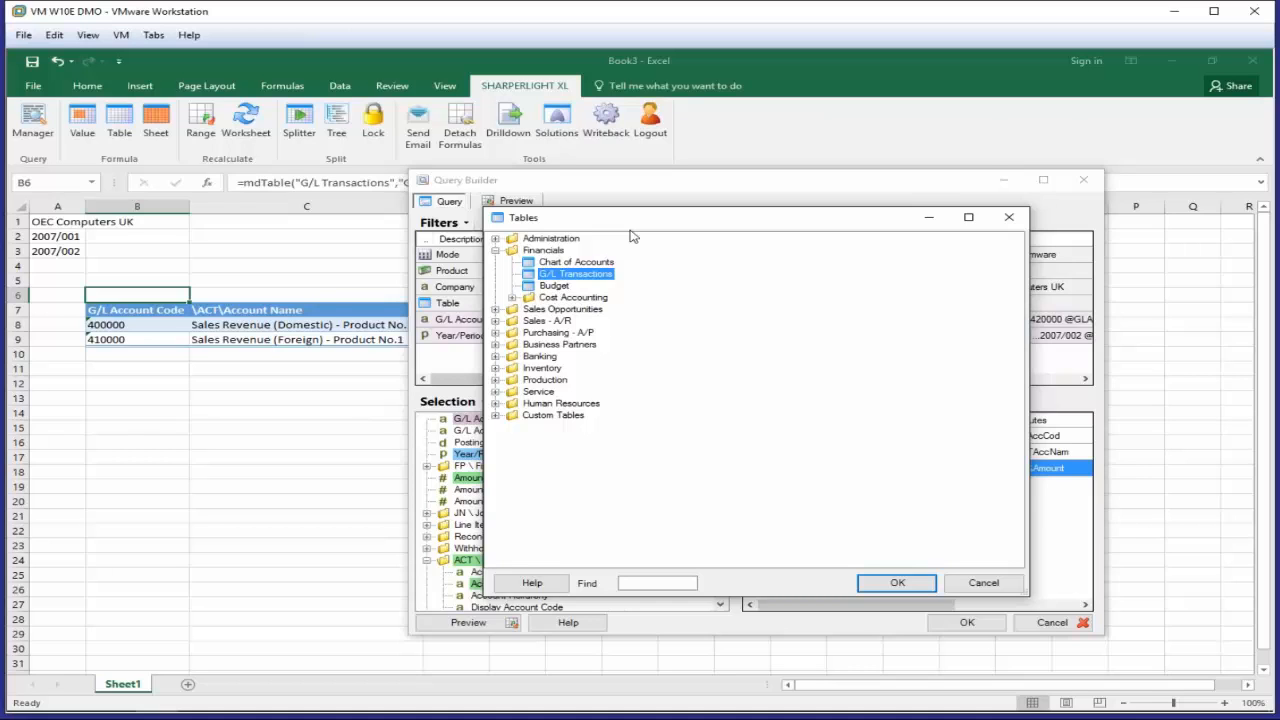
{"action": "left_click", "coordinate": [495, 309]}
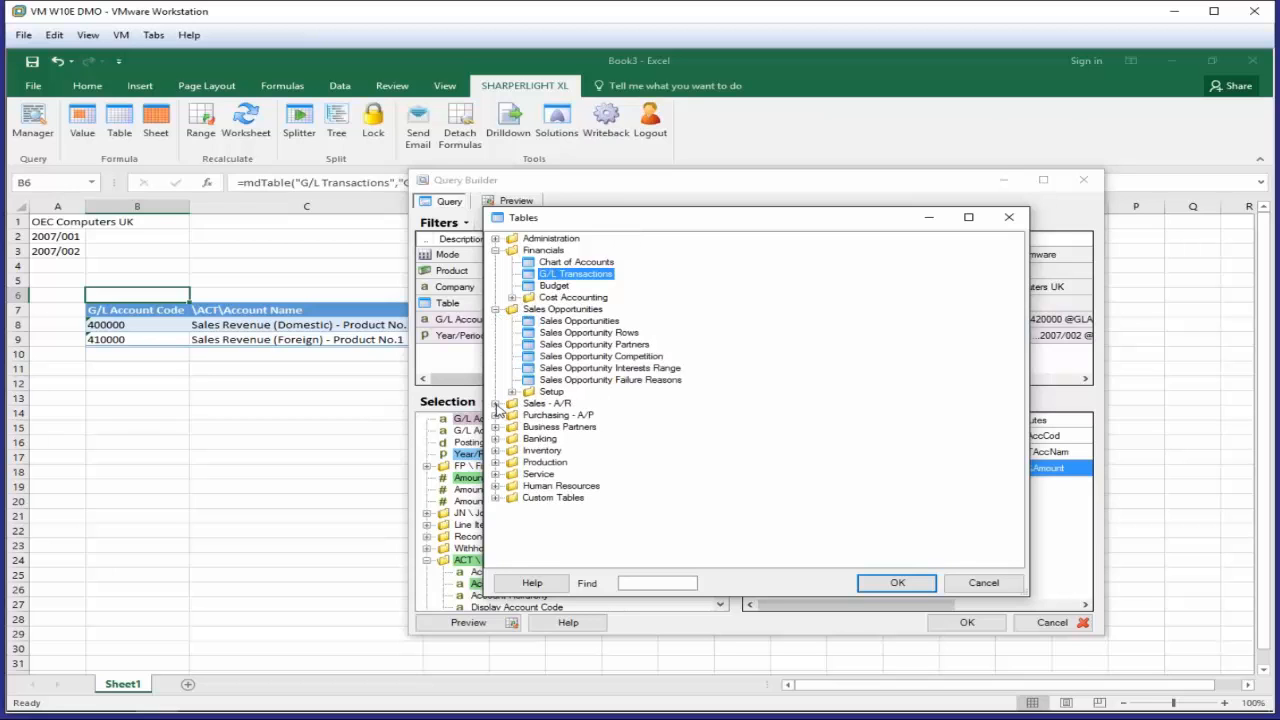
{"action": "left_click", "coordinate": [495, 403]}
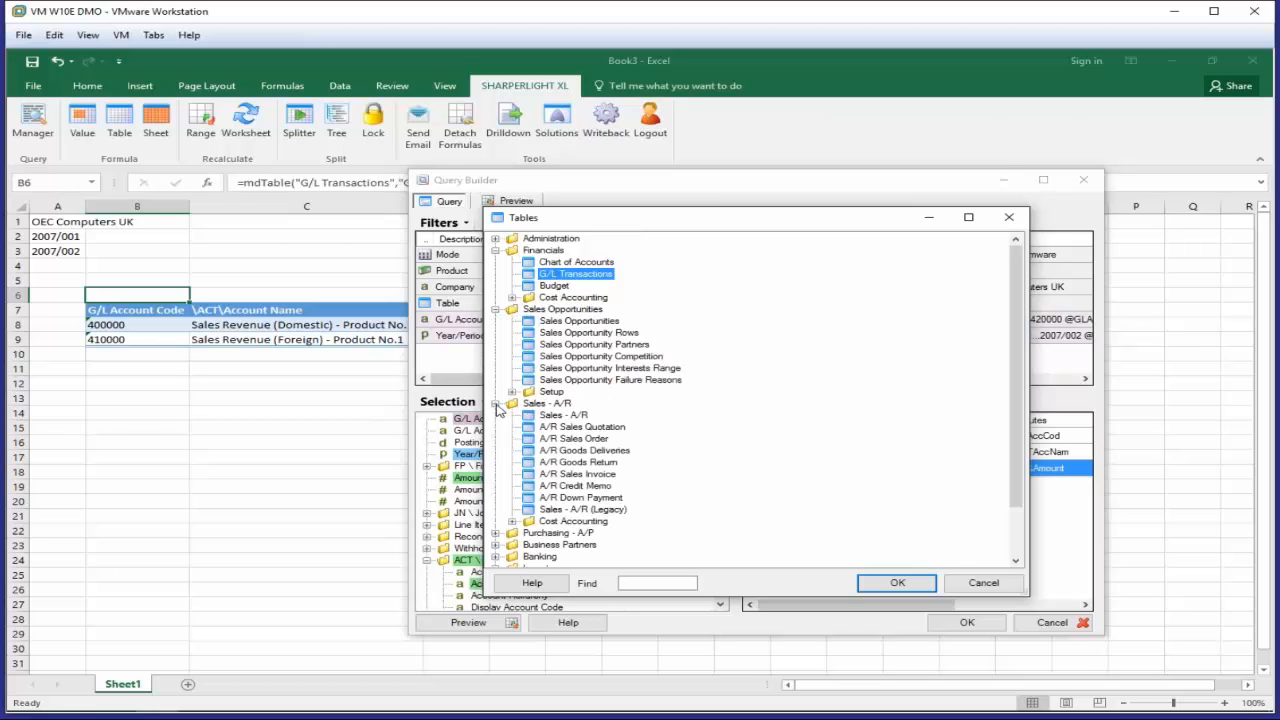
{"action": "left_click", "coordinate": [495, 534]}
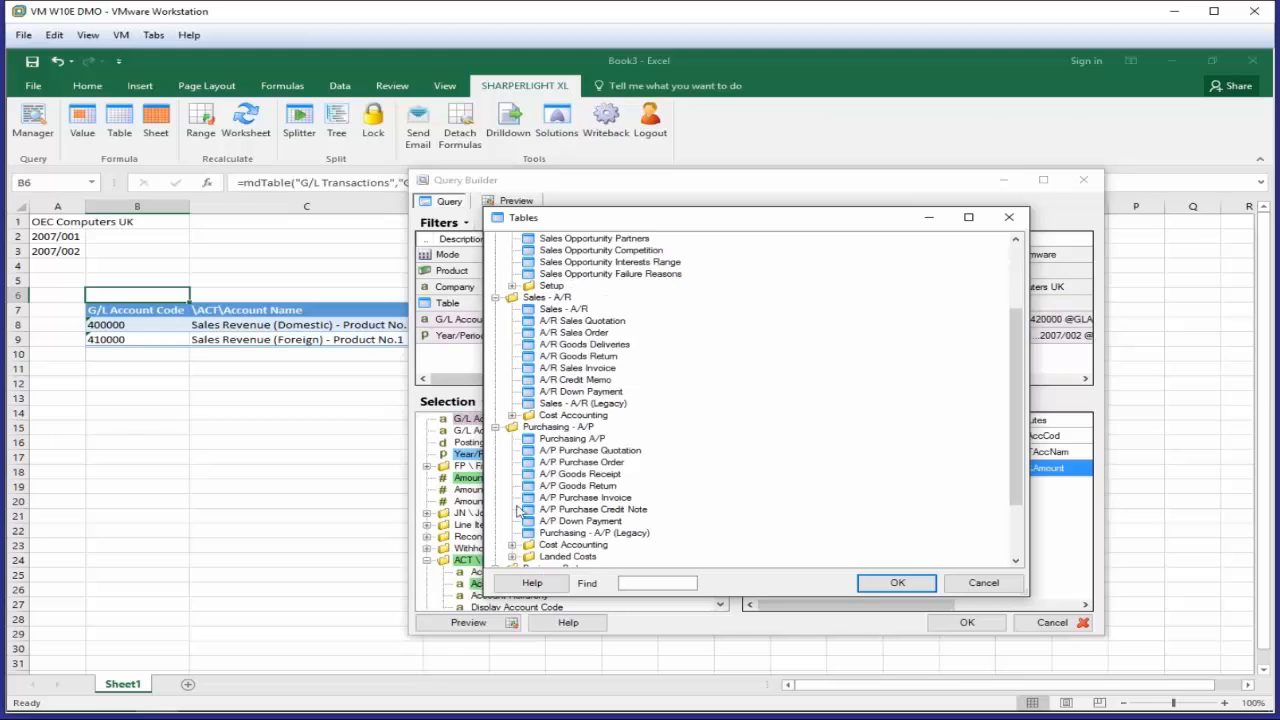
{"action": "left_click", "coordinate": [594, 334]}
{"action": "left_click", "coordinate": [591, 380]}
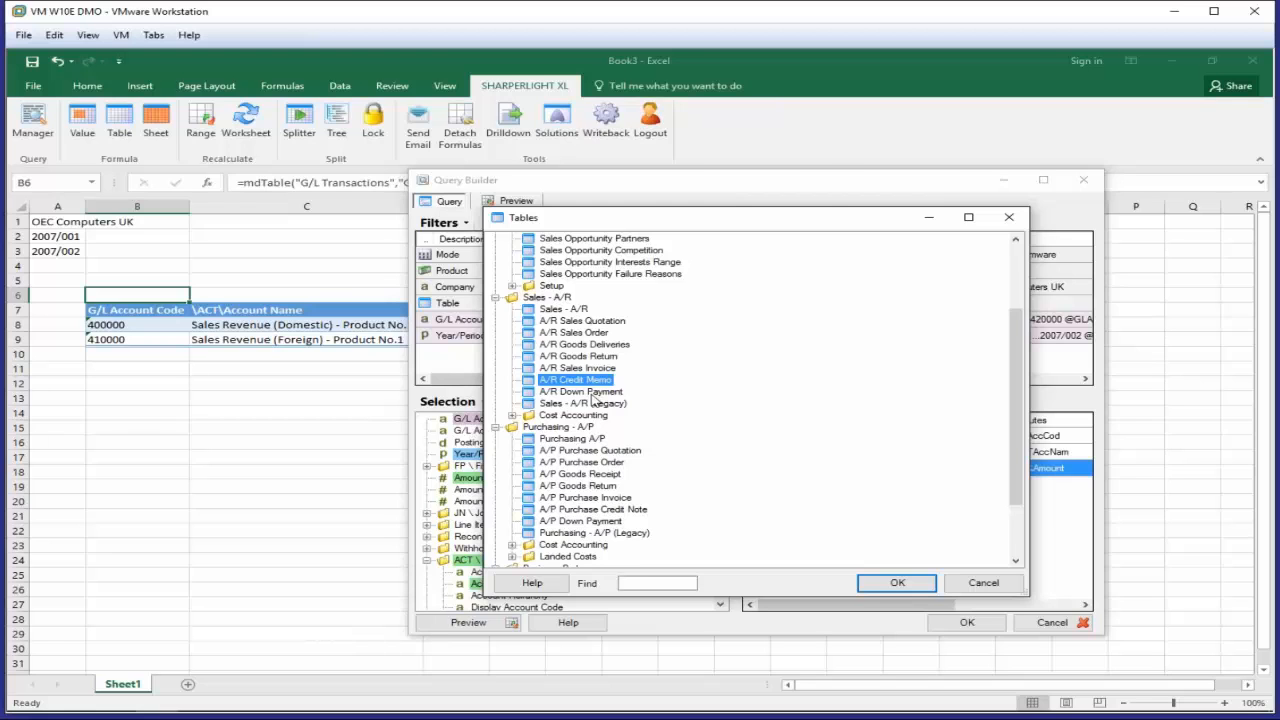
{"action": "scroll", "coordinate": [591, 398], "scroll_direction": "down", "scroll_amount": 2}
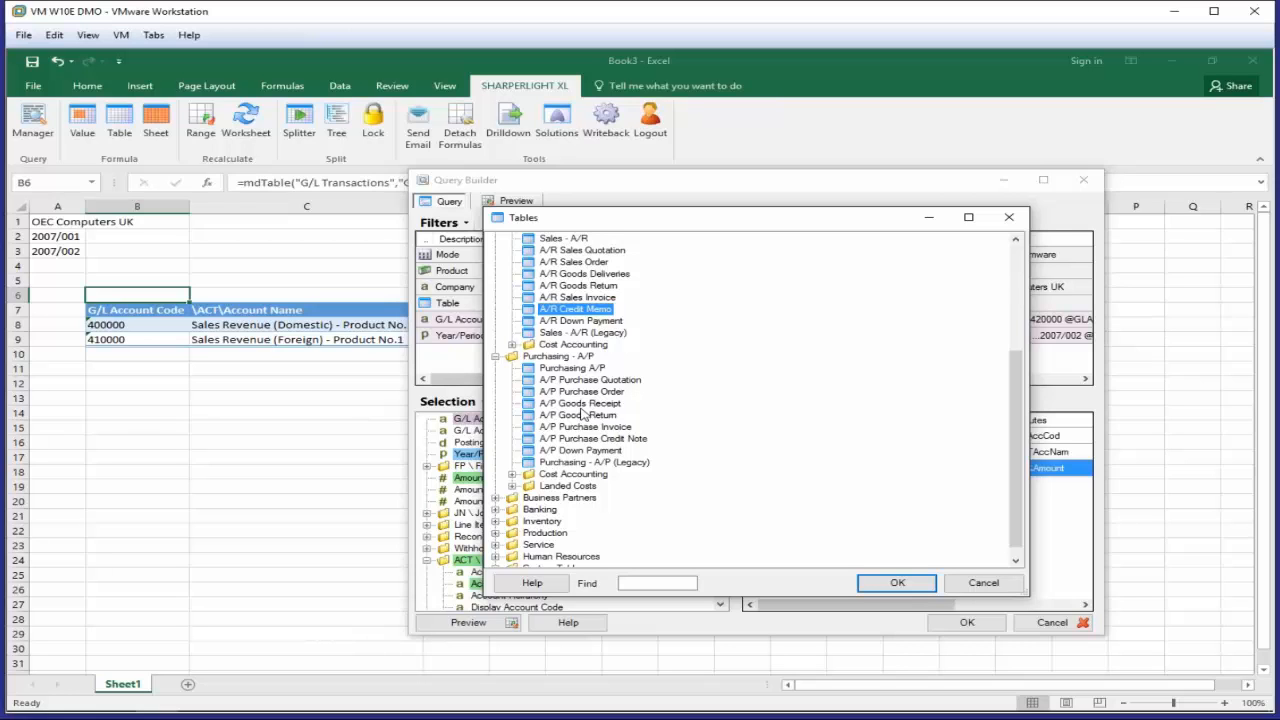
{"action": "left_click", "coordinate": [495, 509]}
{"action": "scroll", "coordinate": [500, 515], "scroll_direction": "down", "scroll_amount": 2}
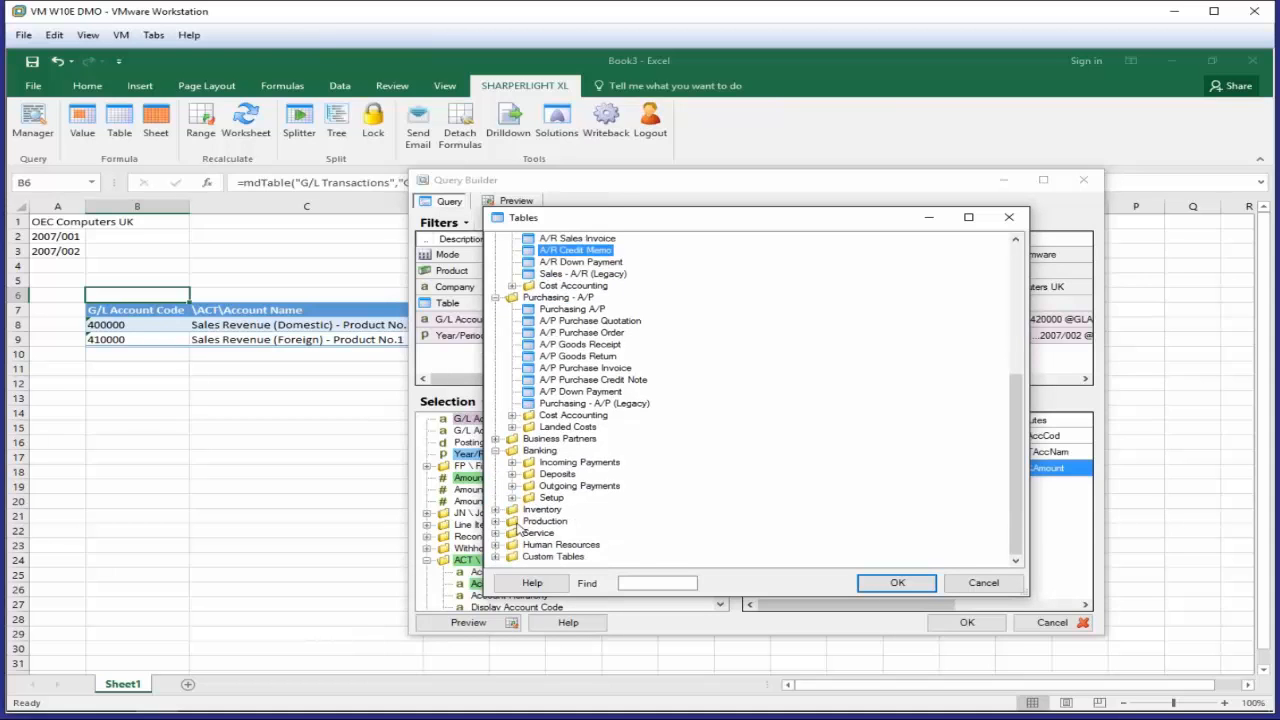
{"action": "left_click", "coordinate": [496, 510]}
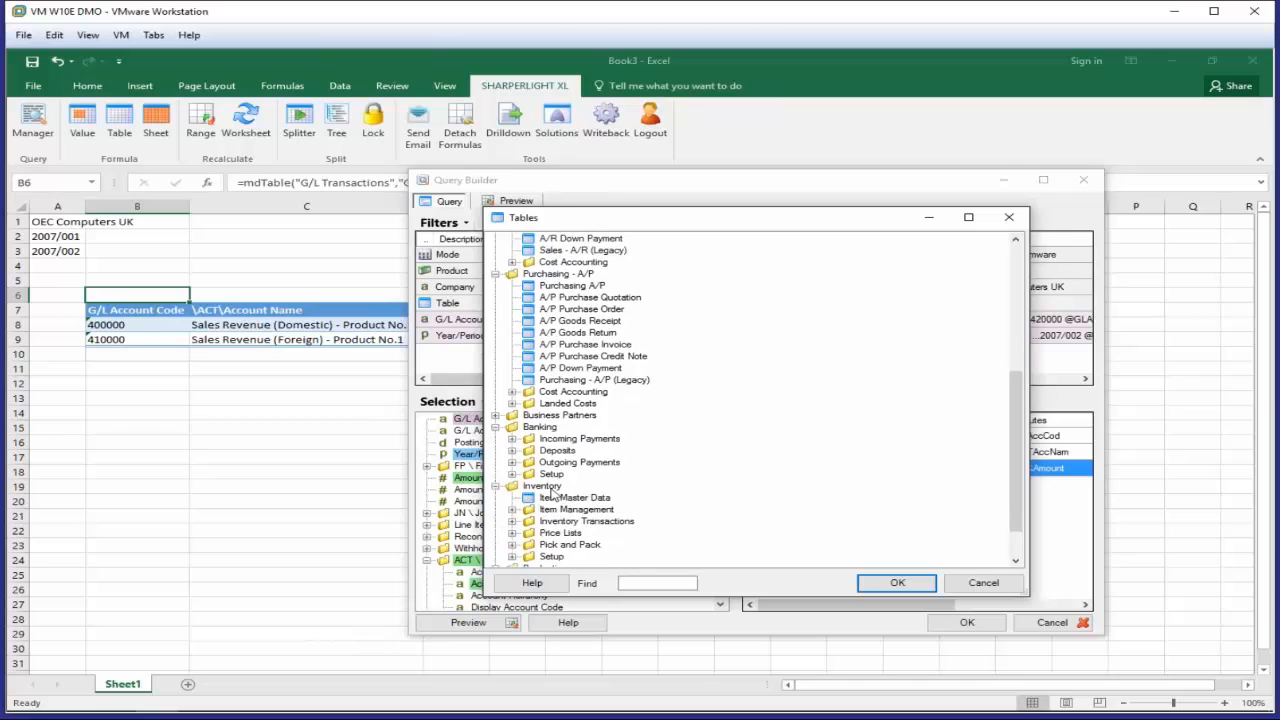
{"action": "scroll", "coordinate": [552, 492], "scroll_direction": "down", "scroll_amount": 2}
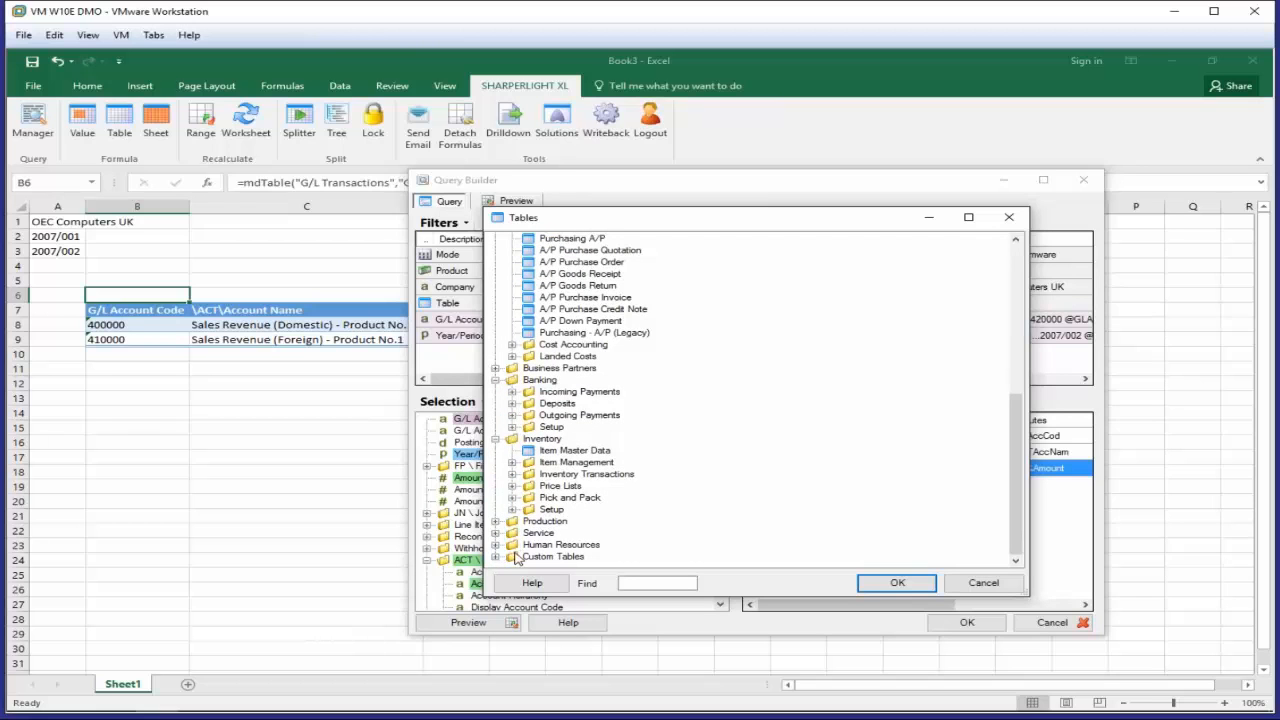
{"action": "left_click", "coordinate": [1003, 586]}
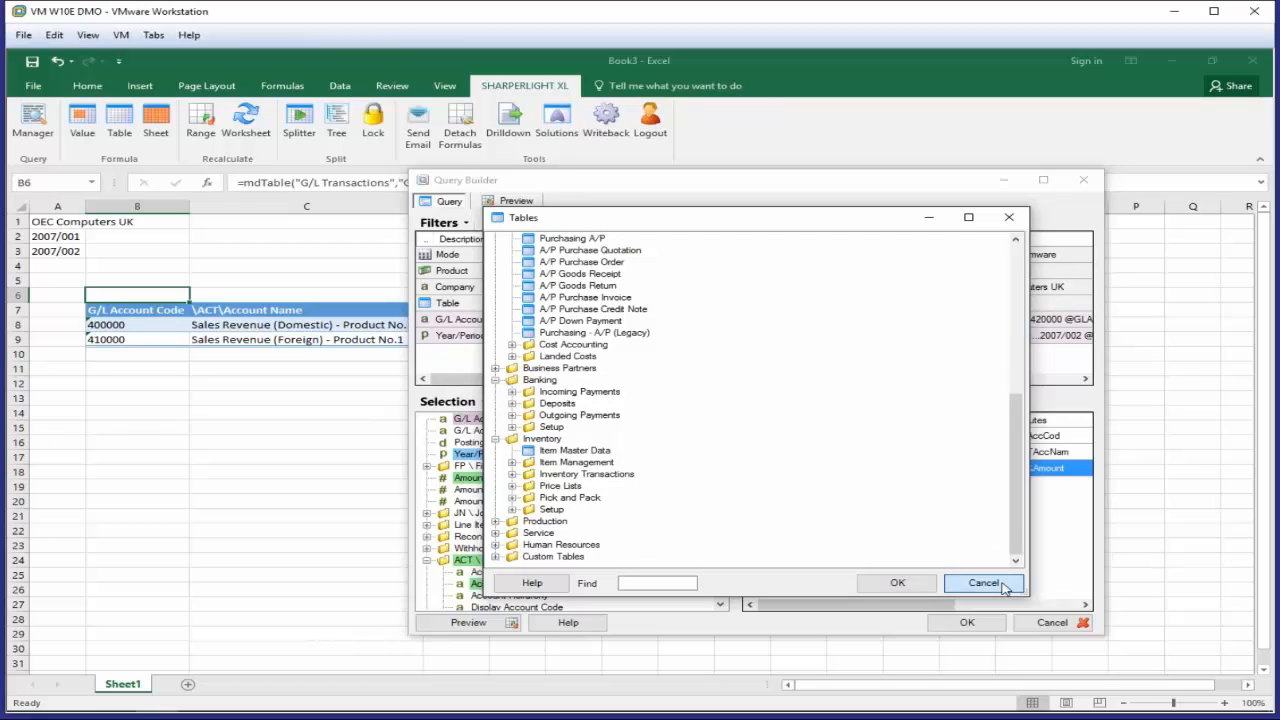
Step: Set the query's Company to OEC Computers and view the tables in its User-Defined Tables folder
{"action": "left_click", "coordinate": [617, 288]}
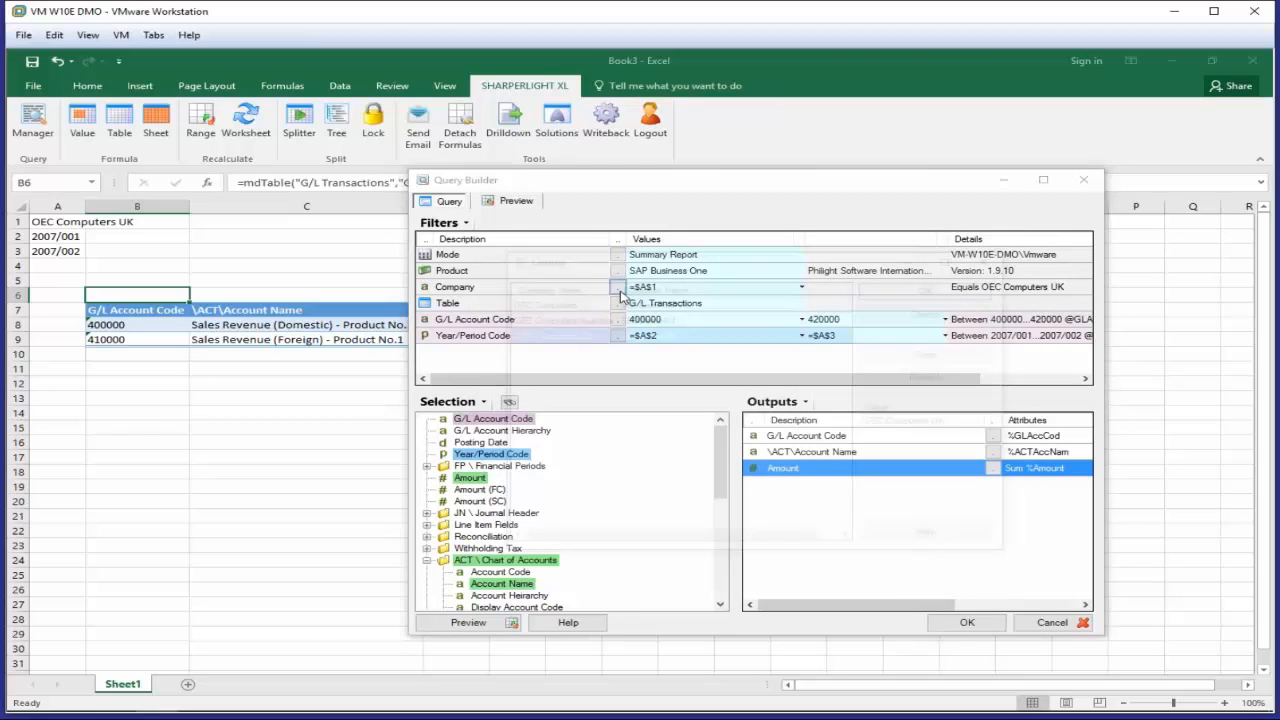
{"action": "left_click", "coordinate": [548, 302]}
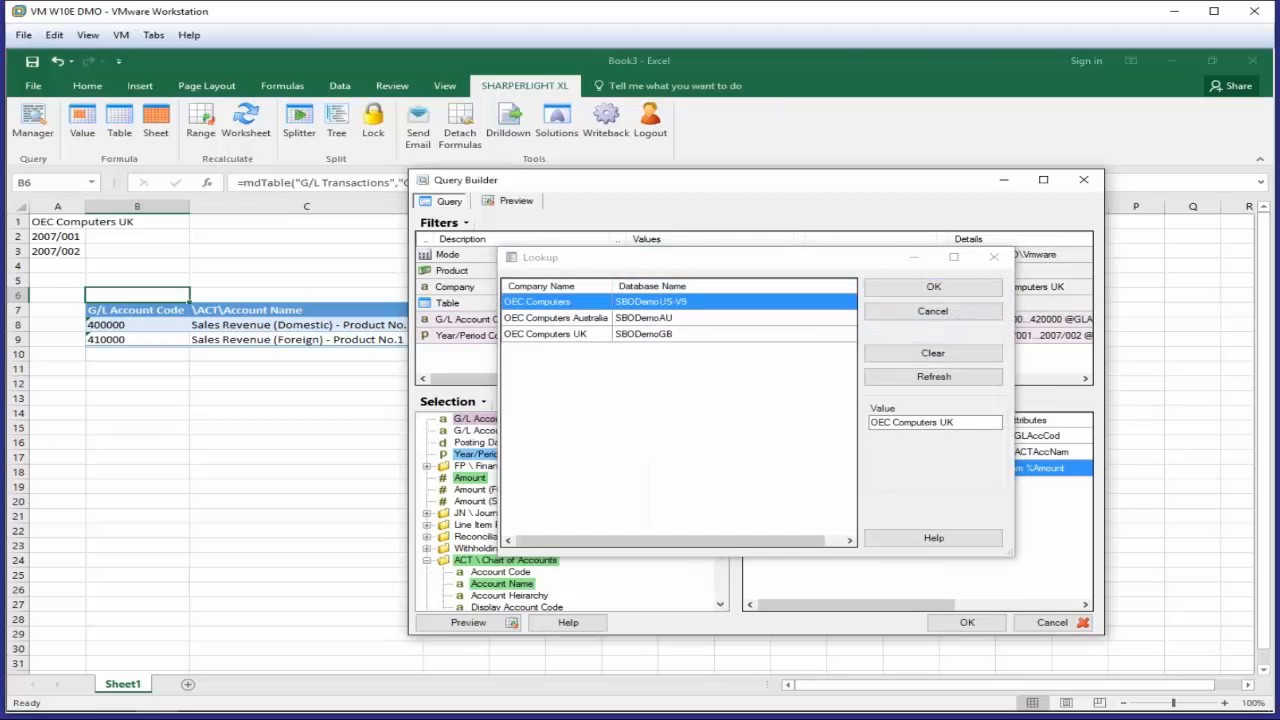
{"action": "left_click", "coordinate": [618, 304]}
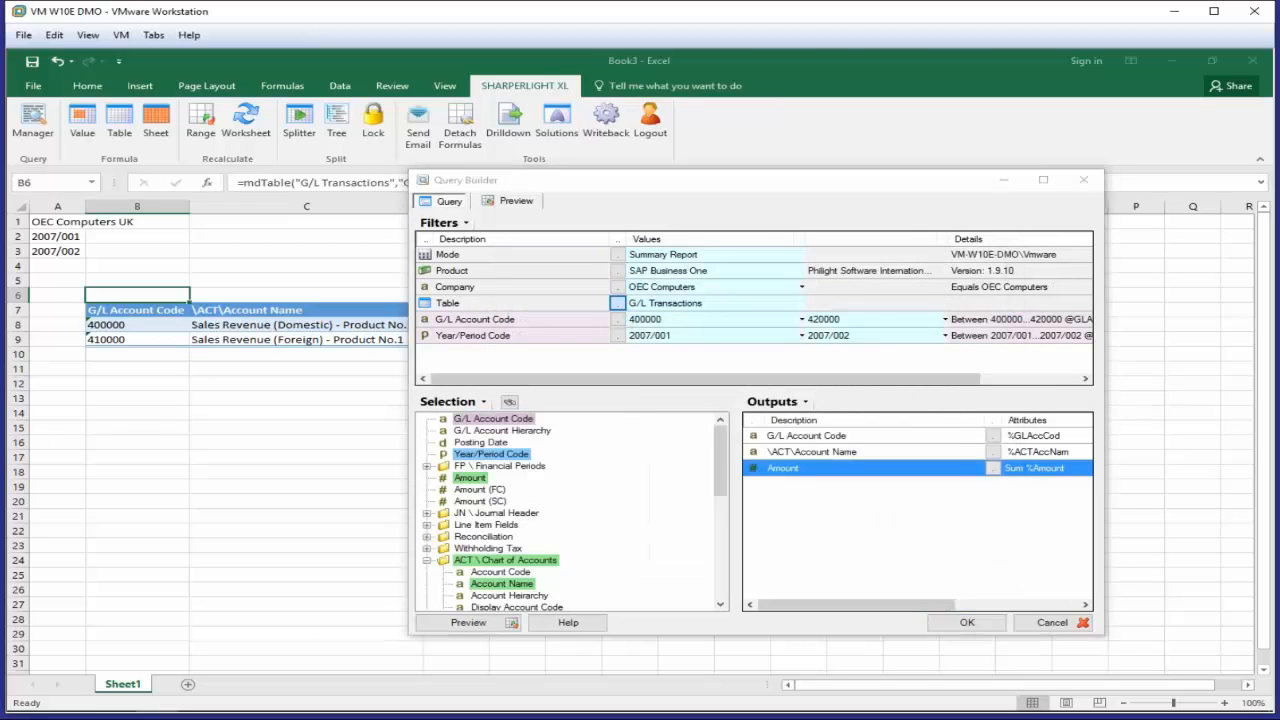
{"action": "left_click", "coordinate": [496, 415]}
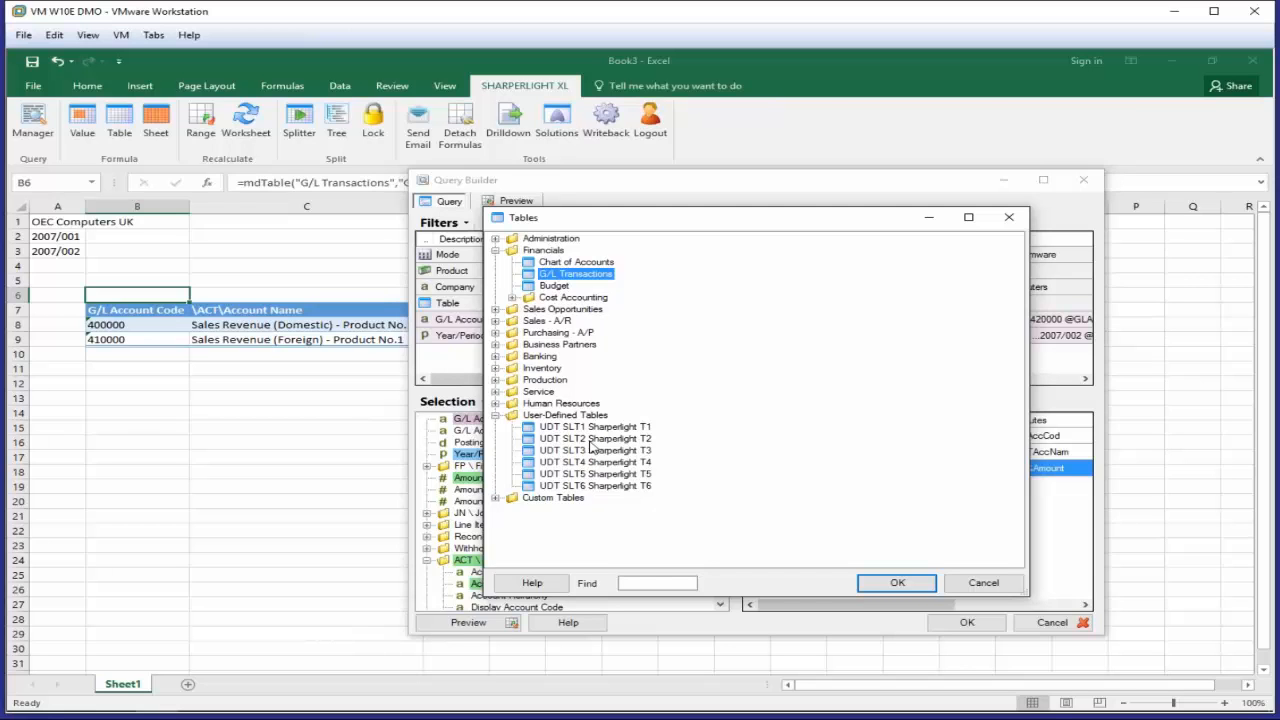
{"action": "left_click", "coordinate": [979, 585]}
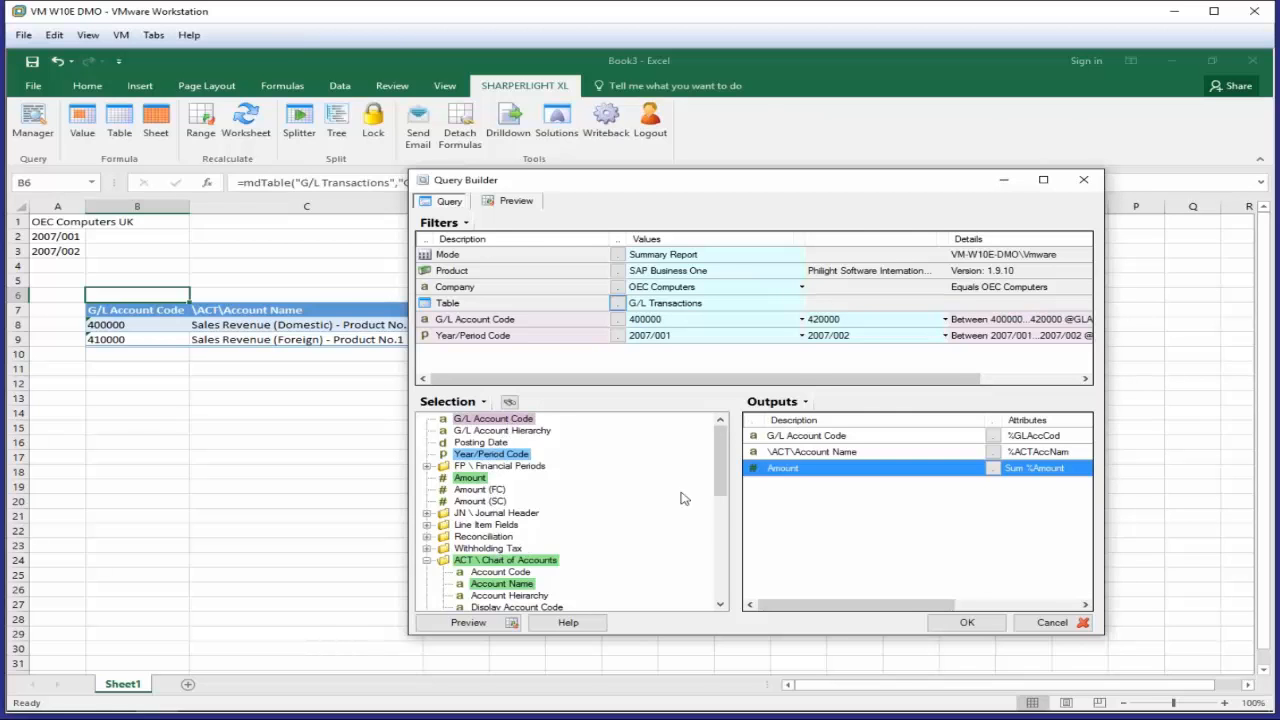
Step: Collapse the ACT \ Chart of Accounts fields and examine the Line Item Fields group and the G/L Account Code and Year/Period Code filters
{"action": "left_click_drag", "start_coordinate": [725, 460], "coordinate": [385, 522]}
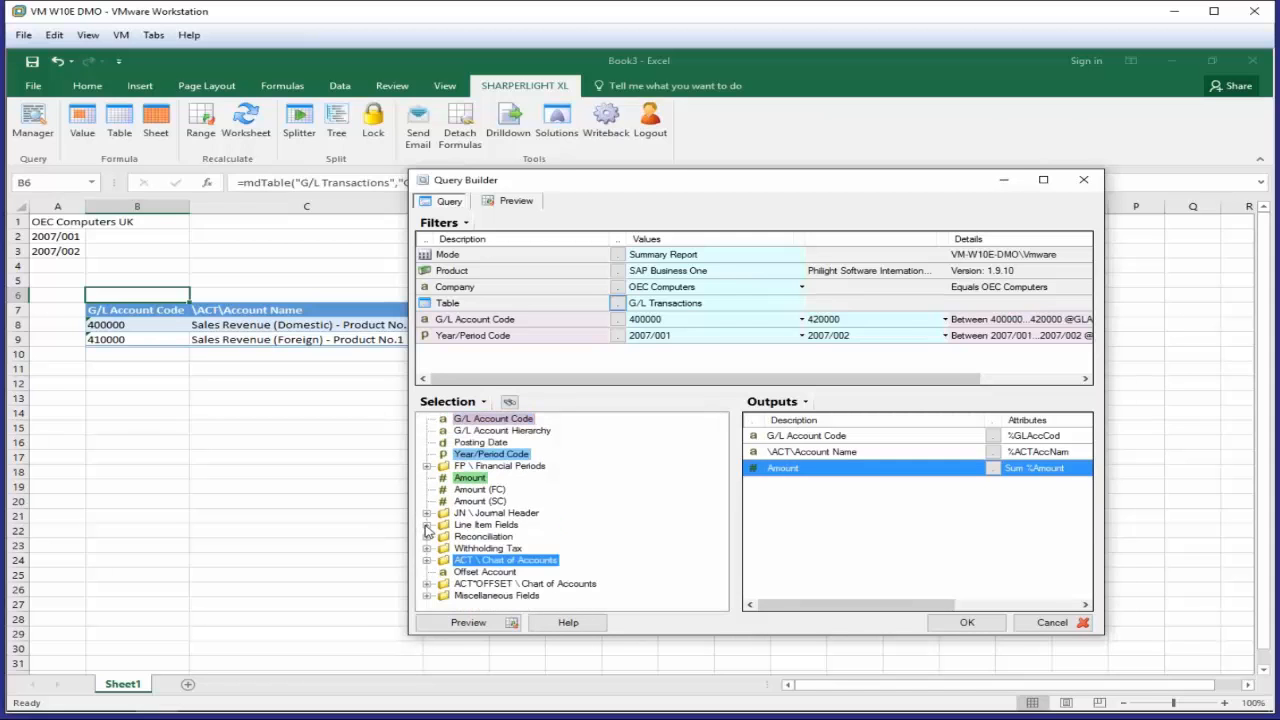
{"action": "left_click", "coordinate": [428, 525]}
{"action": "left_click", "coordinate": [550, 320]}
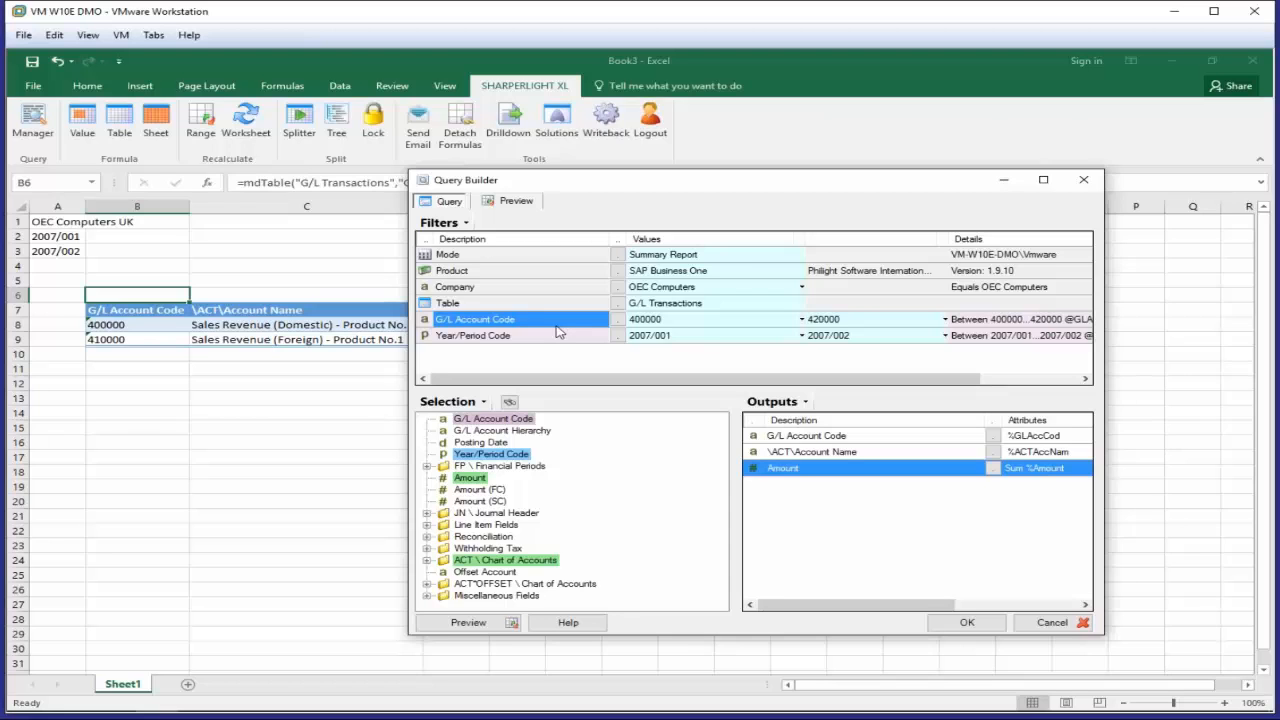
{"action": "left_click", "coordinate": [551, 339]}
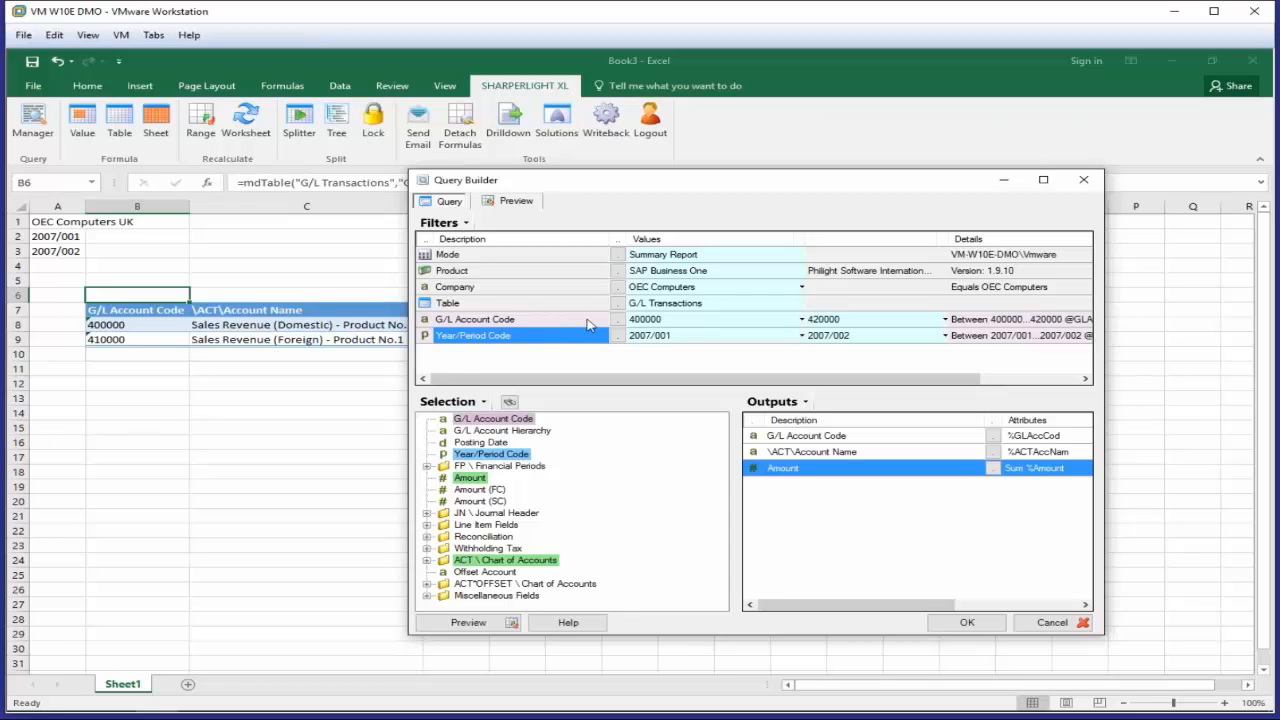
Step: View the account lookup for the G/L Account Code filter, then close the query without applying changes
{"action": "left_click", "coordinate": [618, 320]}
{"action": "left_click", "coordinate": [618, 320]}
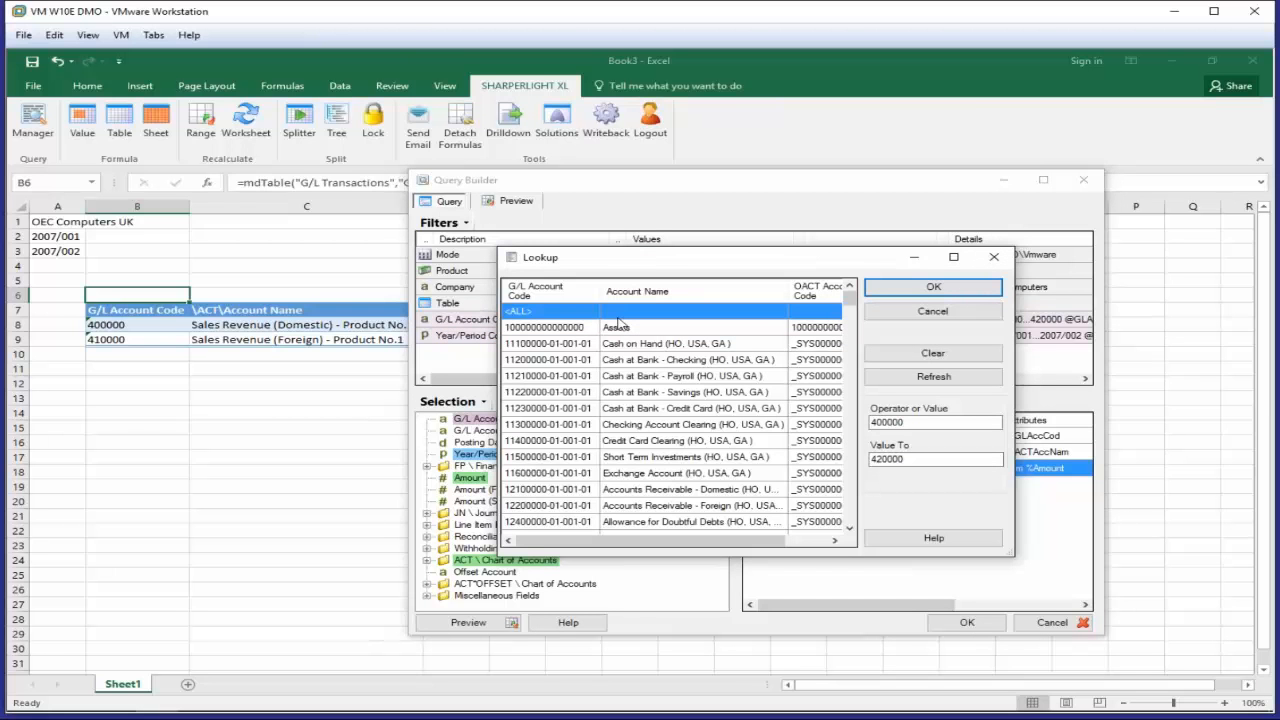
{"action": "left_click", "coordinate": [927, 314]}
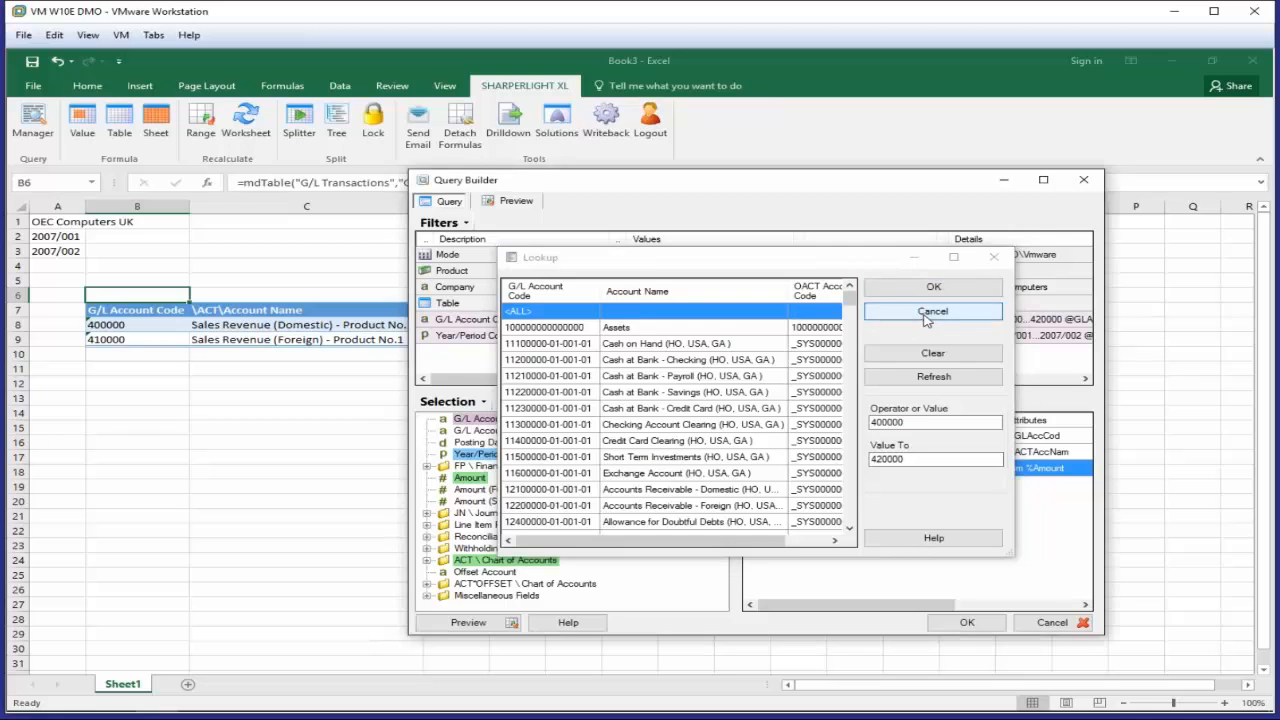
{"action": "left_click", "coordinate": [1066, 622]}
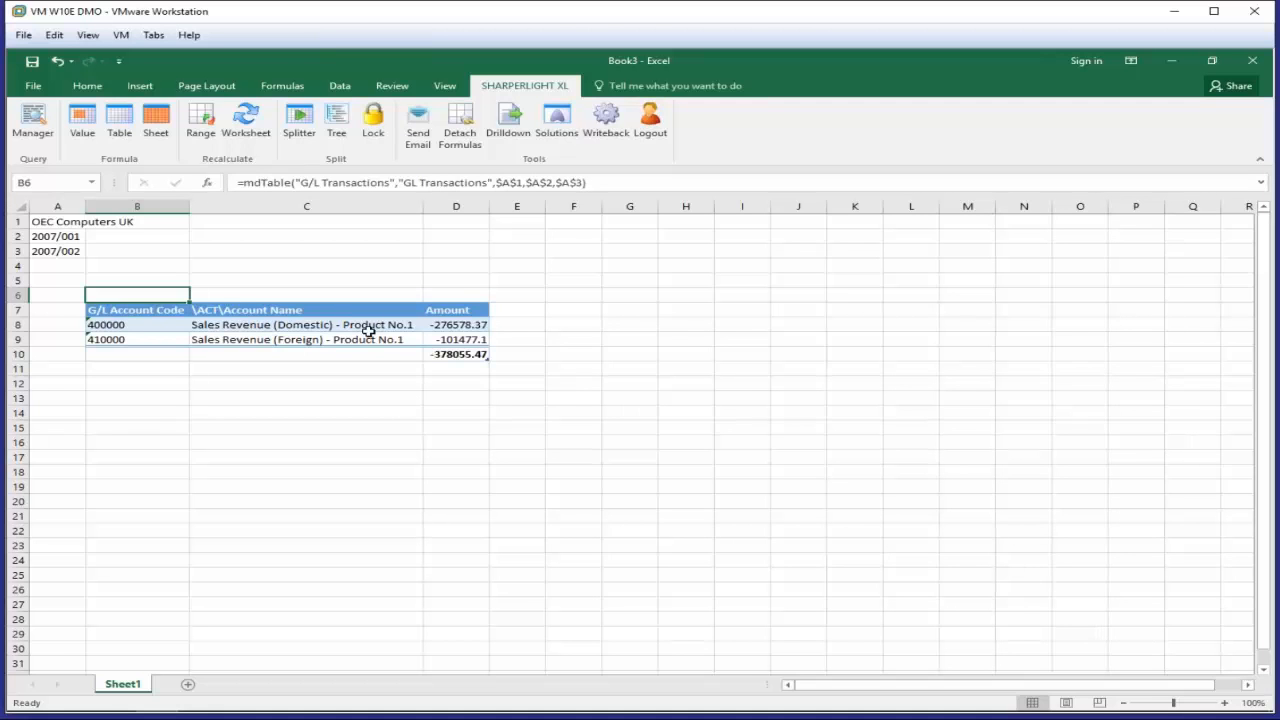
Step: Run a summary drilldown on the account 400000 amount in cell D8, broken down by Business Partner Name
{"action": "left_click", "coordinate": [443, 321]}
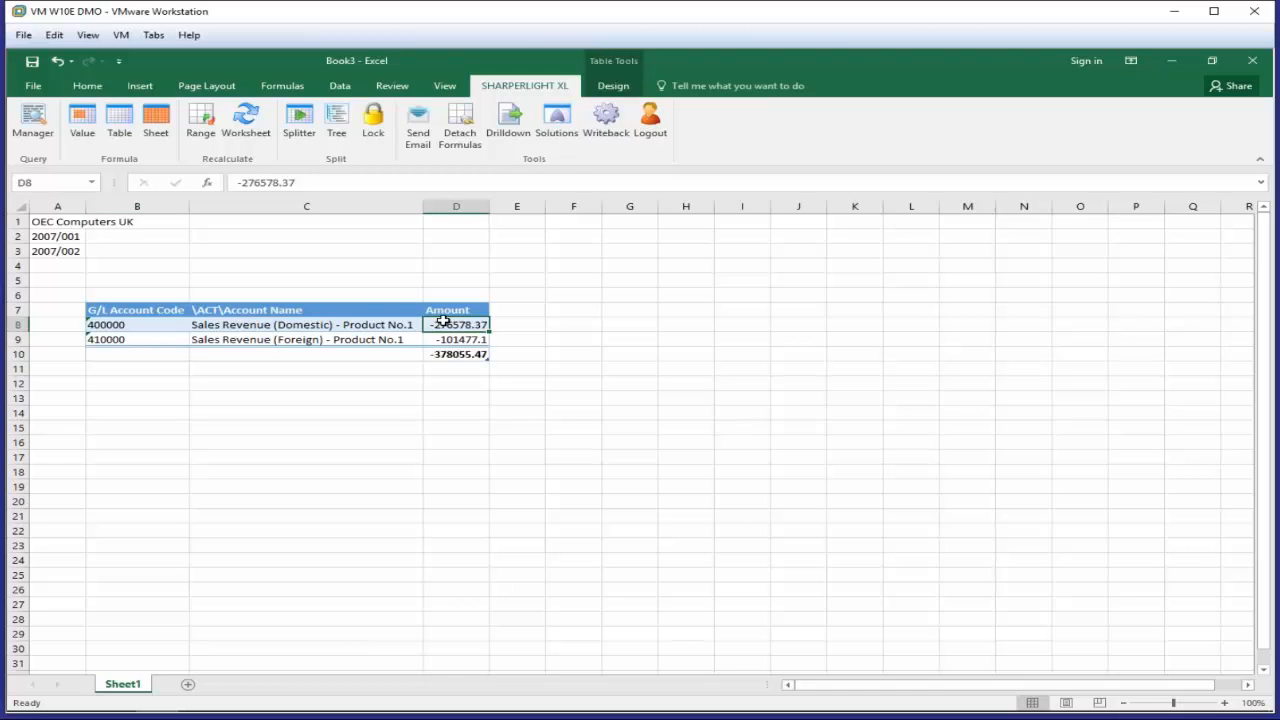
{"action": "right_click", "coordinate": [450, 324]}
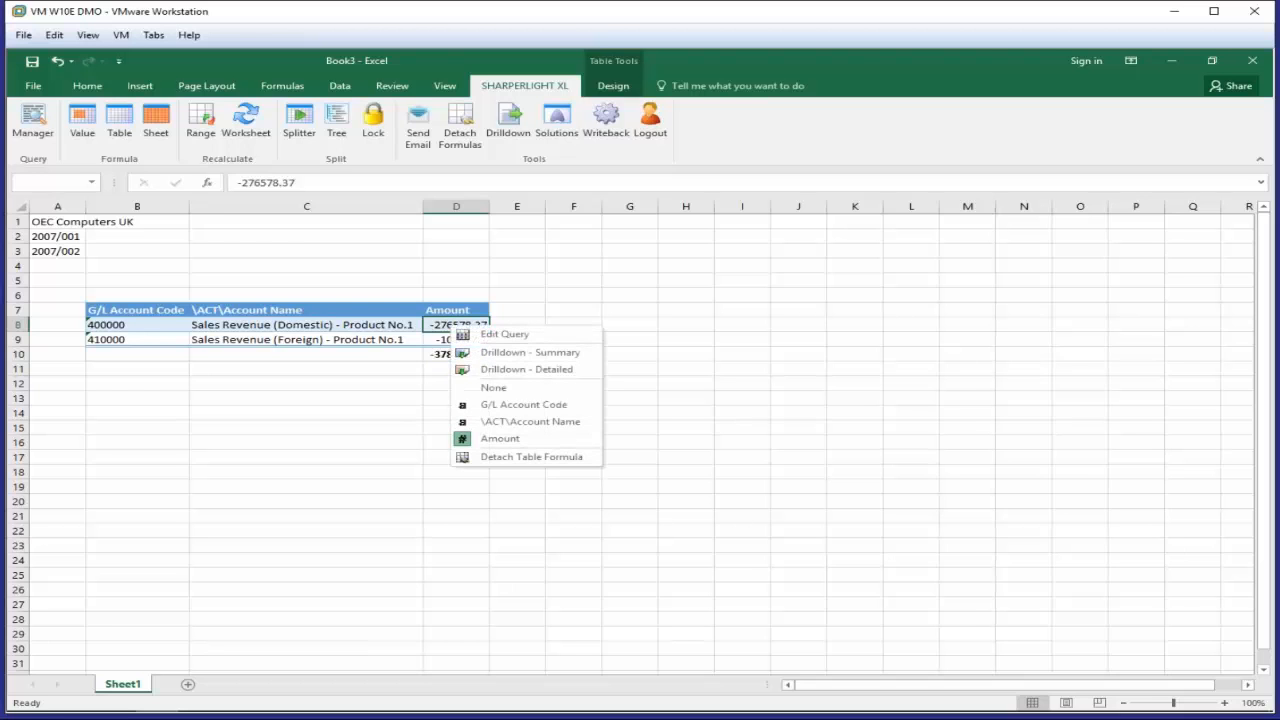
{"action": "left_click", "coordinate": [494, 356]}
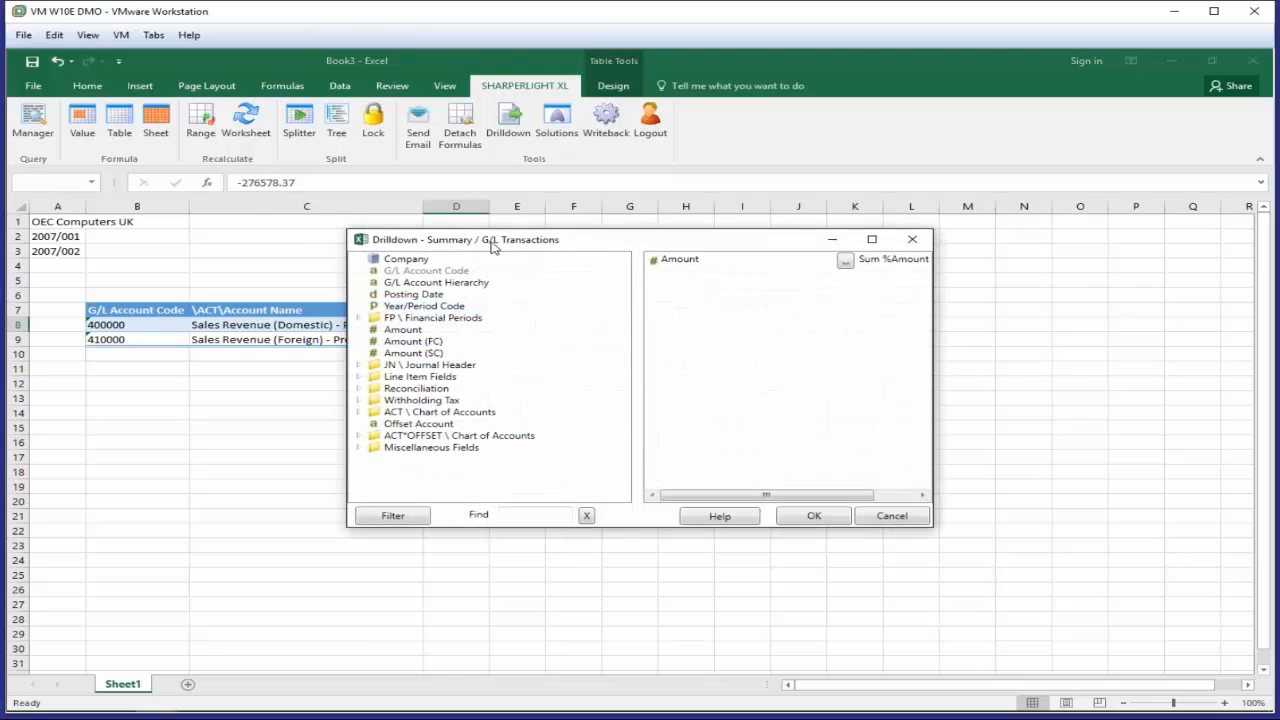
{"action": "left_click_drag", "start_coordinate": [491, 243], "coordinate": [685, 291]}
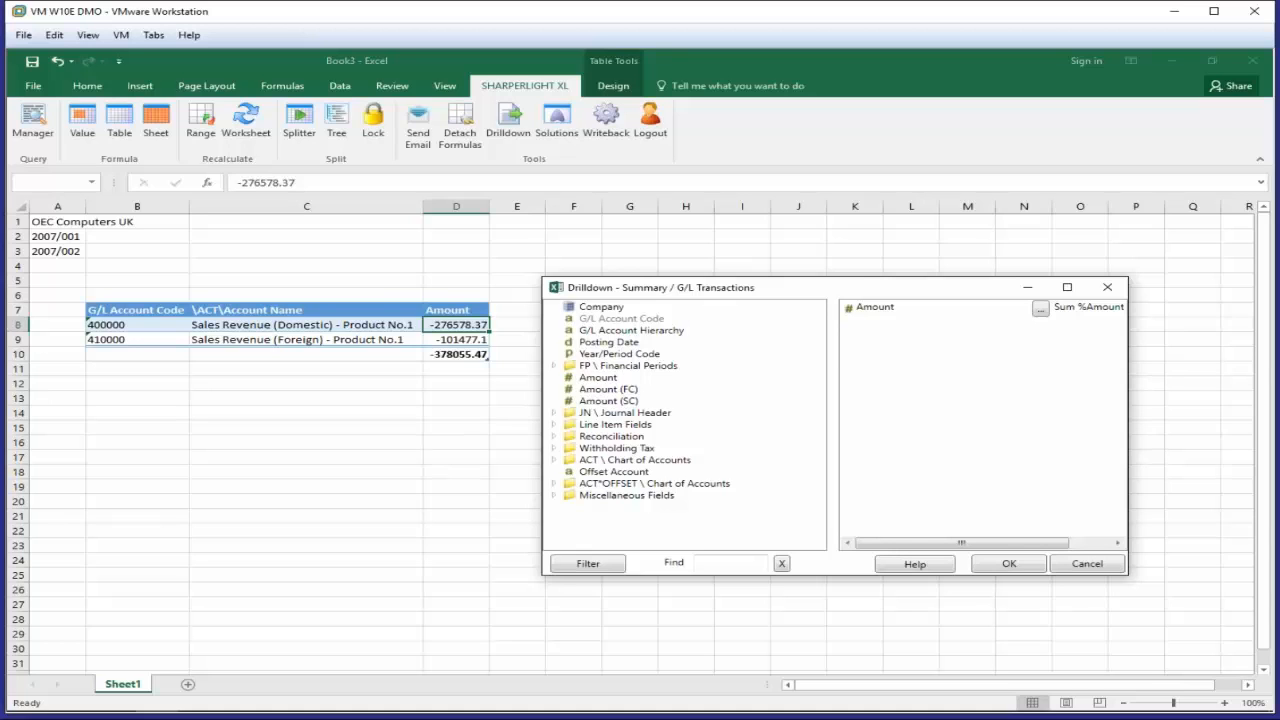
{"action": "left_click", "coordinate": [554, 496]}
{"action": "double_click", "coordinate": [613, 531]}
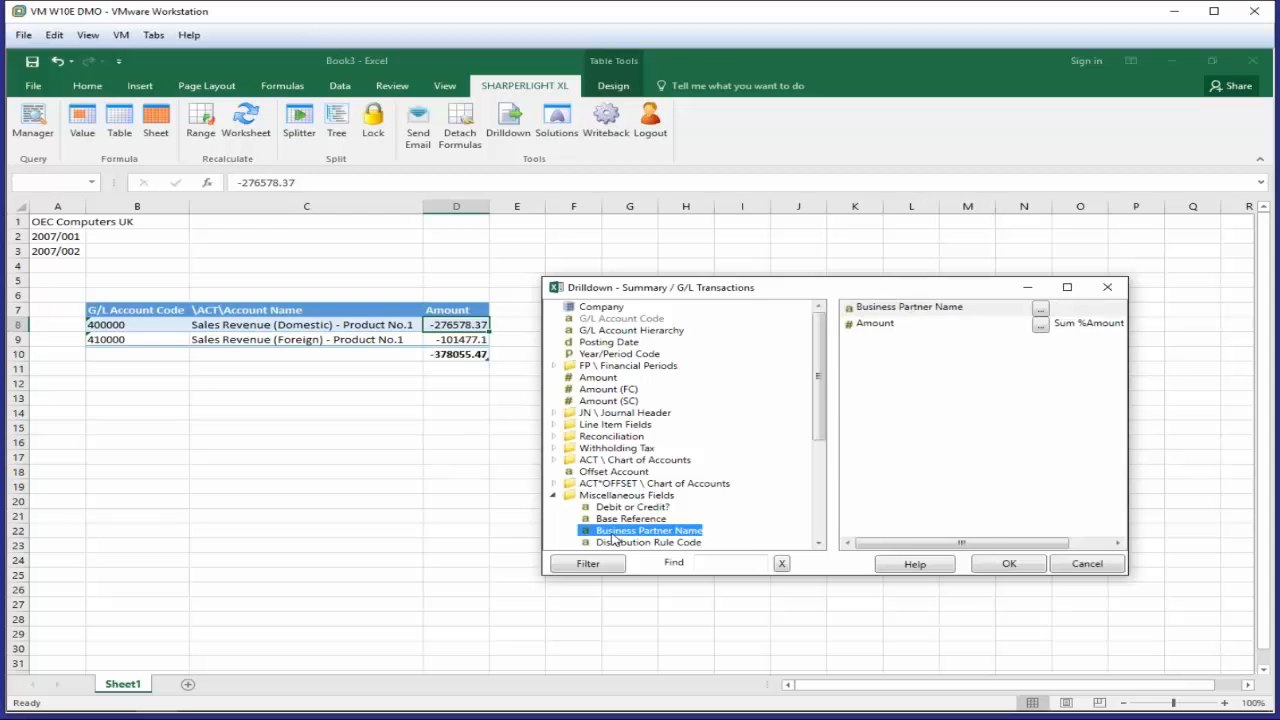
{"action": "left_click", "coordinate": [1009, 564]}
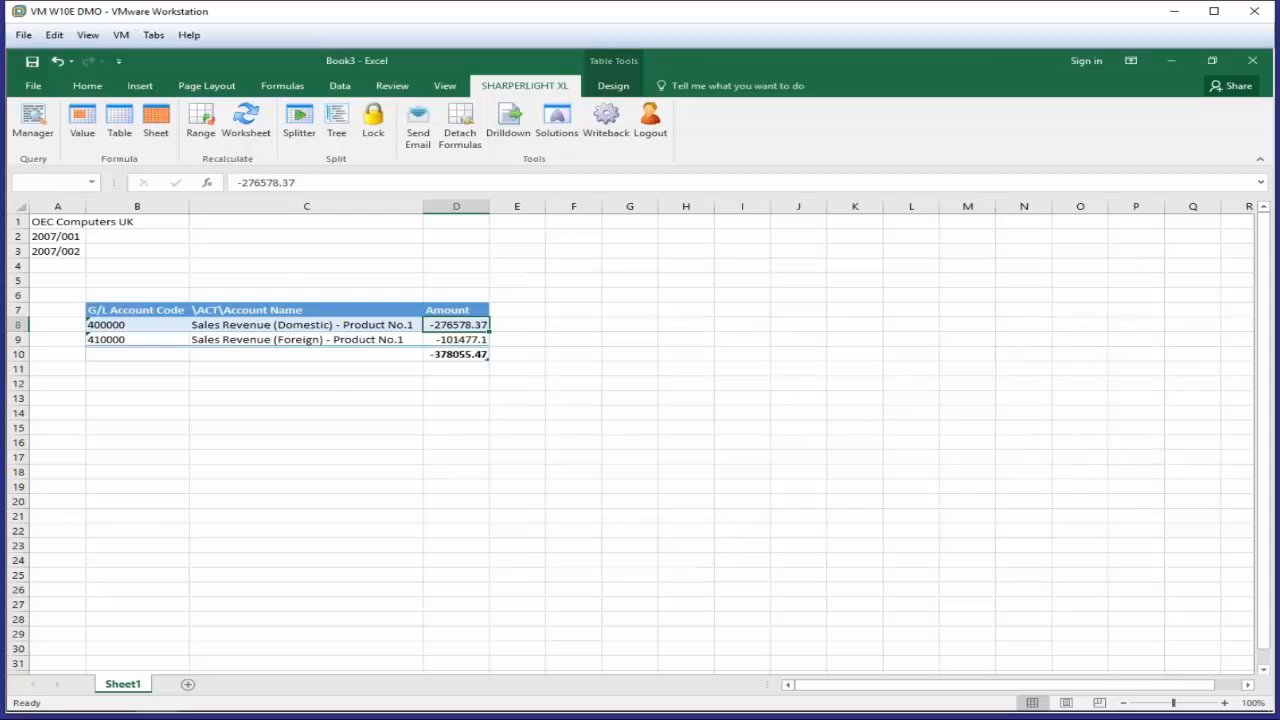
{"action": "left_click_drag", "start_coordinate": [543, 197], "coordinate": [755, 243]}
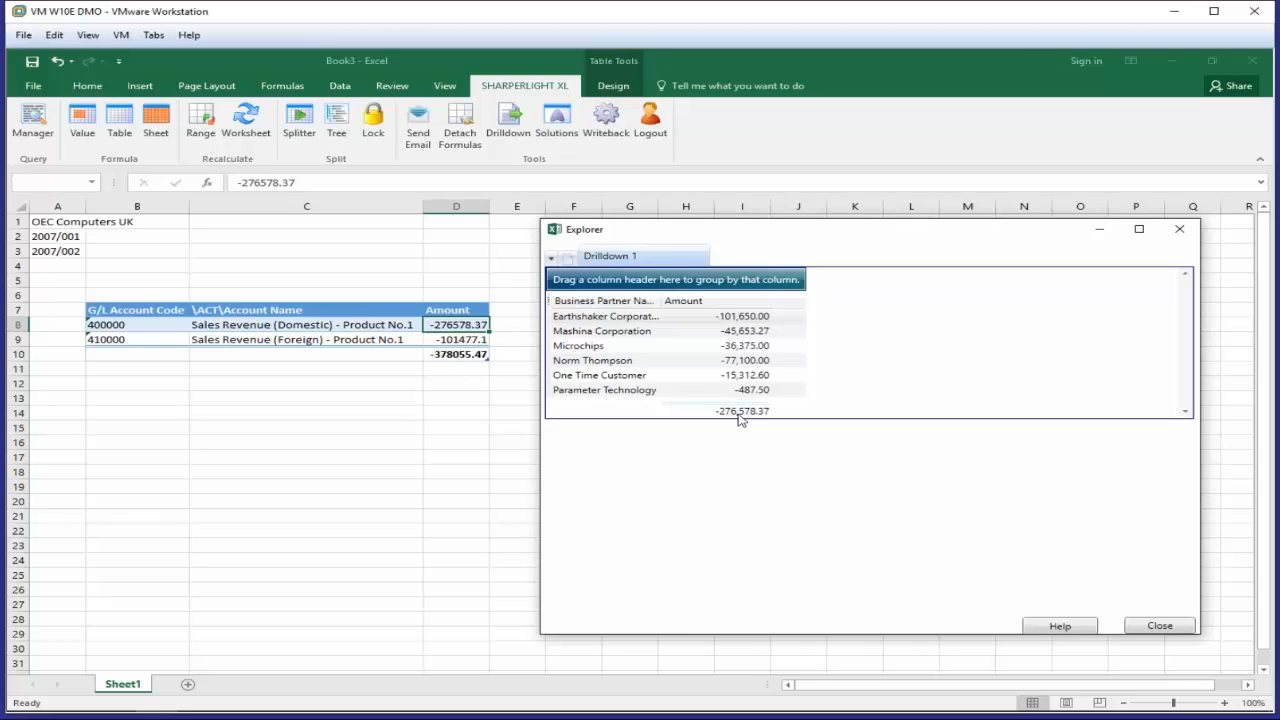
Step: Drill down on the Earthshaker Corporation amount in summary by Posting Date, then close the drilldown results
{"action": "right_click", "coordinate": [752, 322]}
{"action": "left_click", "coordinate": [826, 376]}
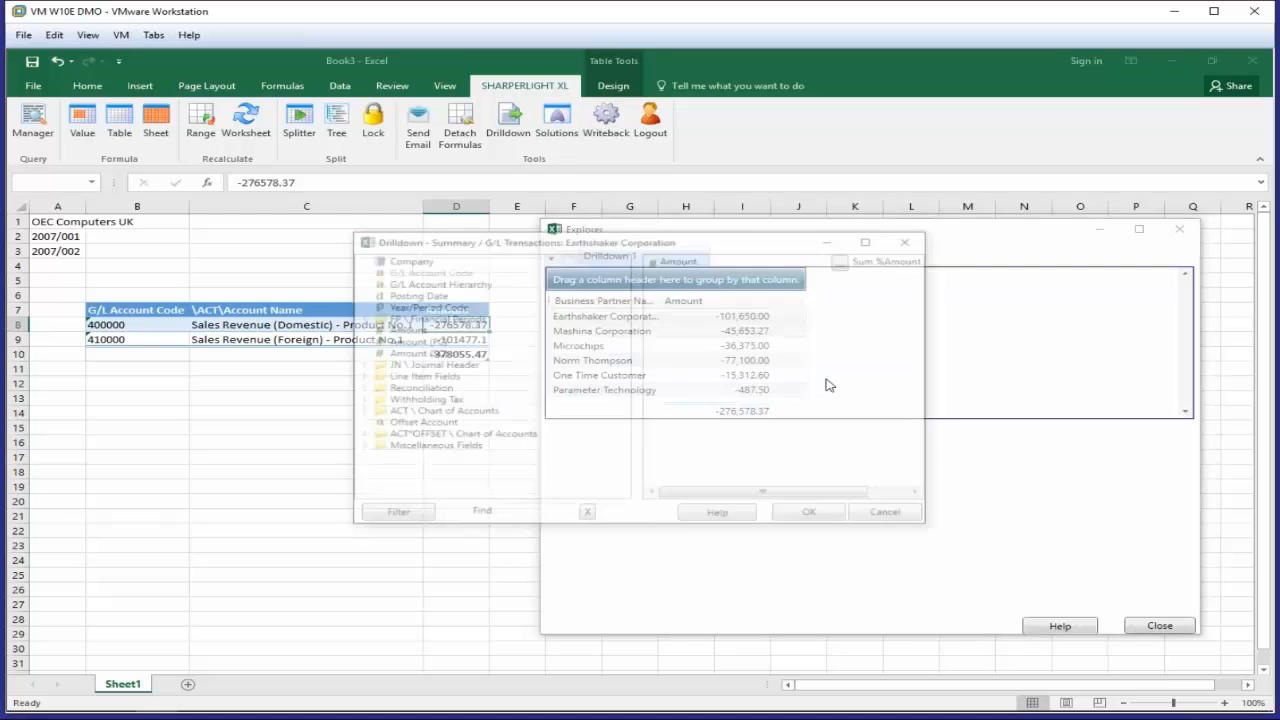
{"action": "double_click", "coordinate": [434, 297]}
{"action": "left_click", "coordinate": [823, 518]}
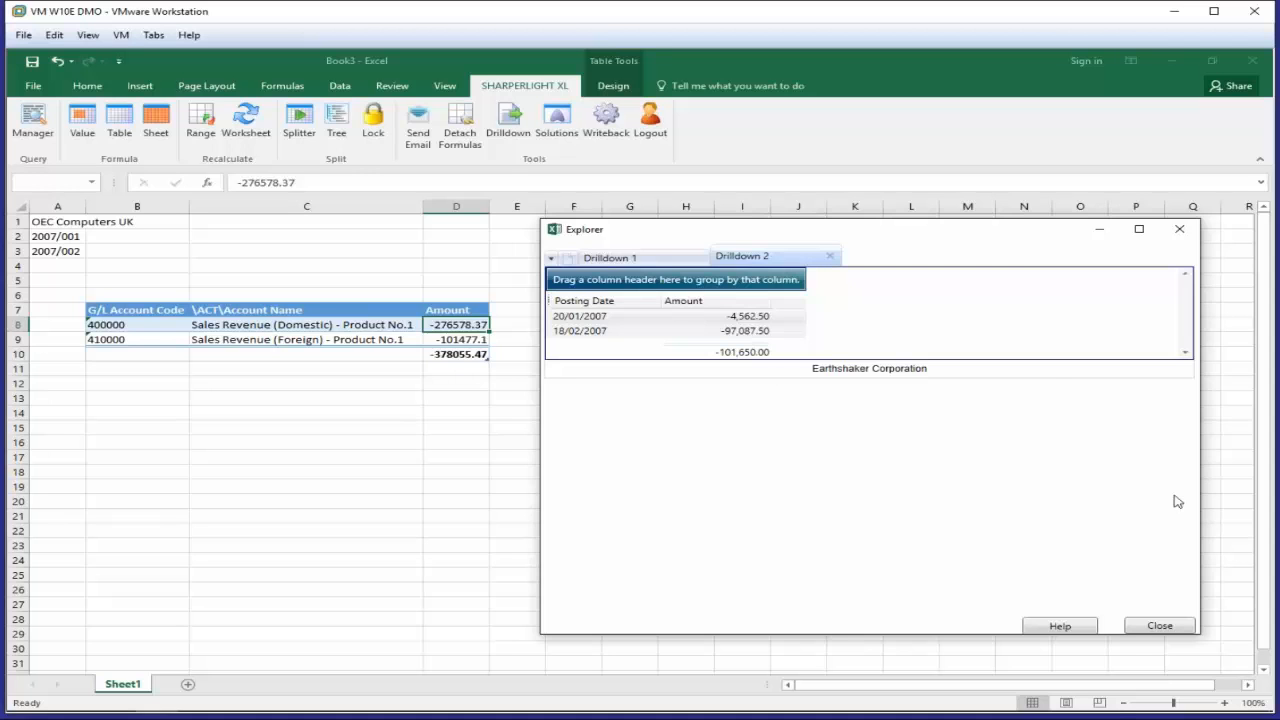
{"action": "left_click", "coordinate": [1132, 630]}
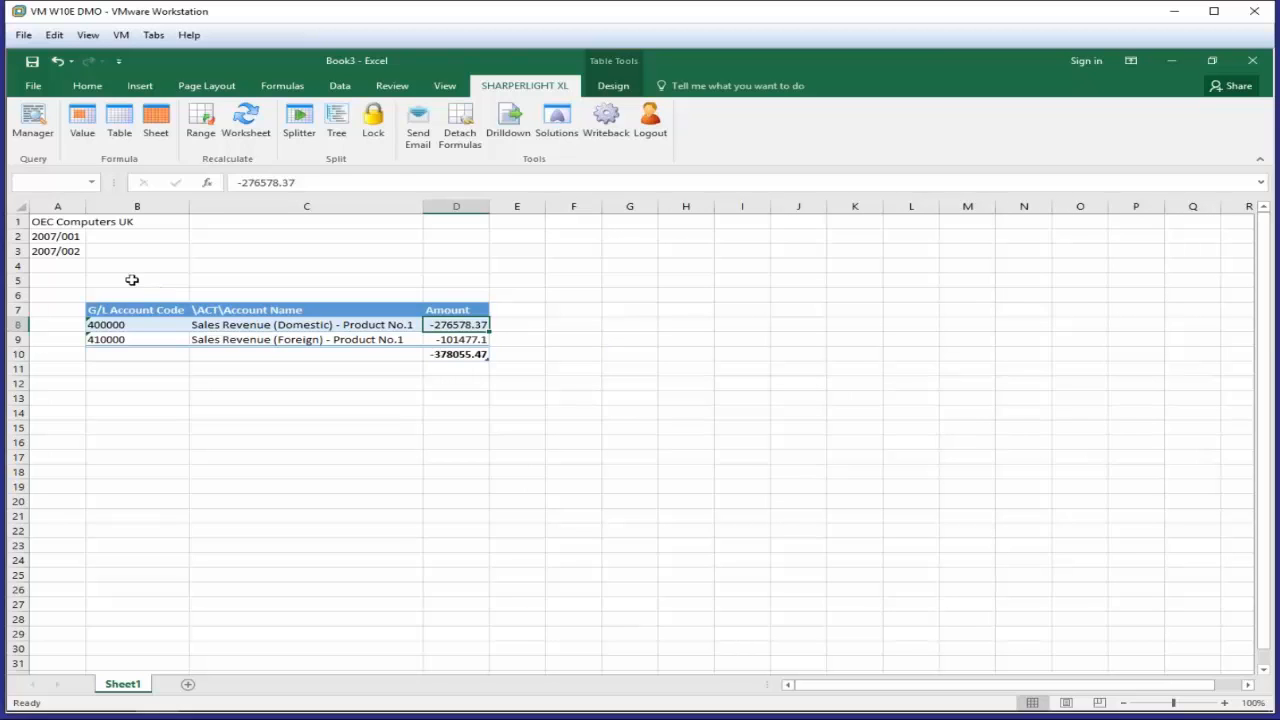
Step: Change the ending period in cell A3 to 2007/006
{"action": "left_click", "coordinate": [79, 251]}
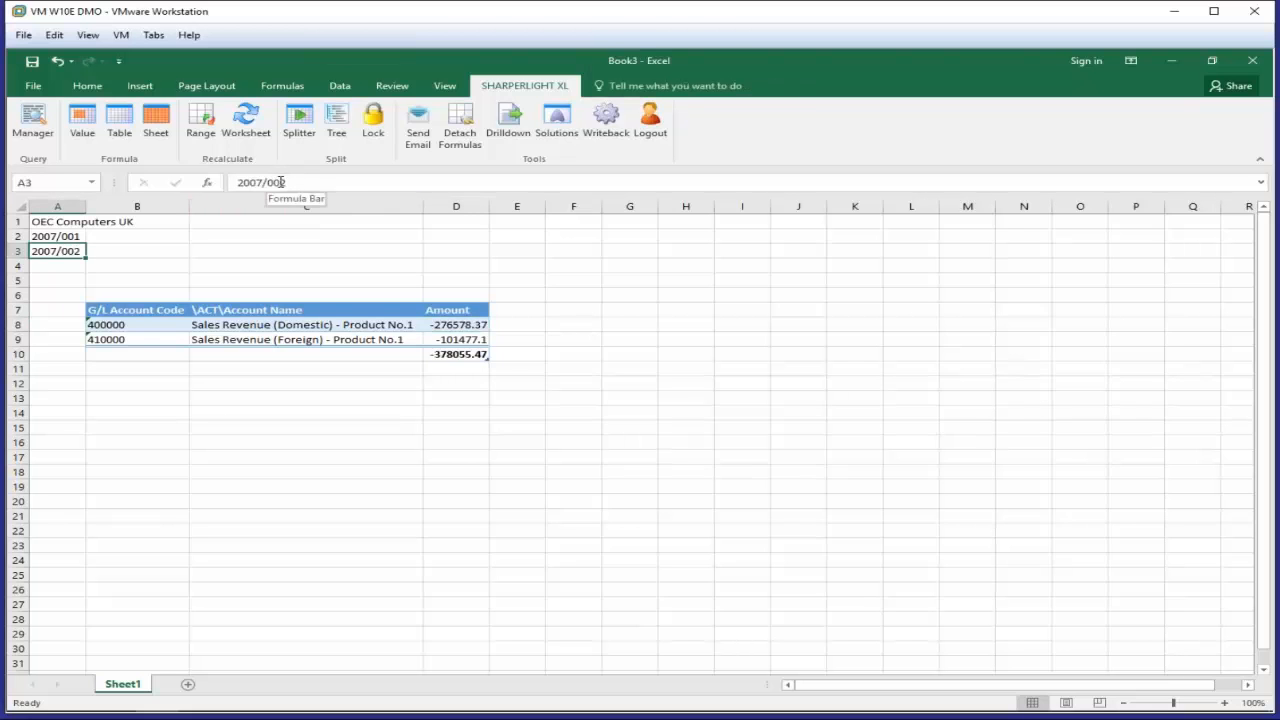
{"action": "left_click_drag", "start_coordinate": [281, 182], "coordinate": [305, 182]}
{"action": "type", "text": "6"}
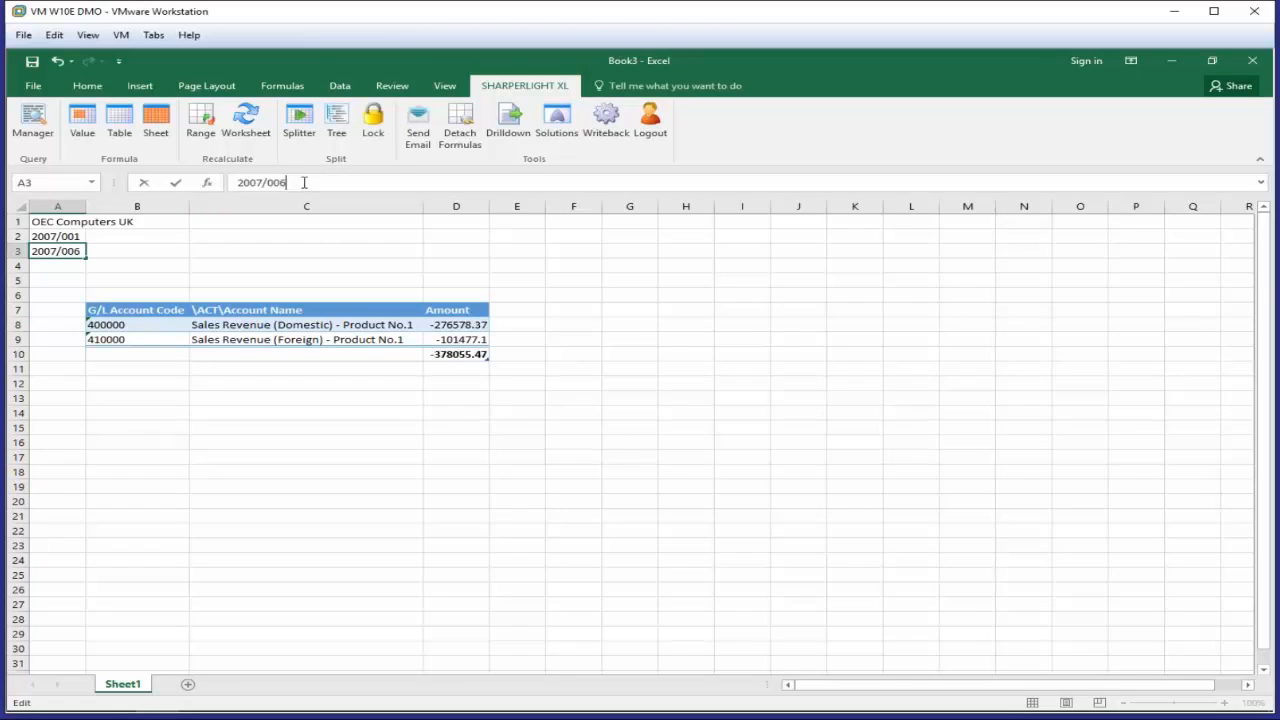
{"action": "key", "text": "Return"}
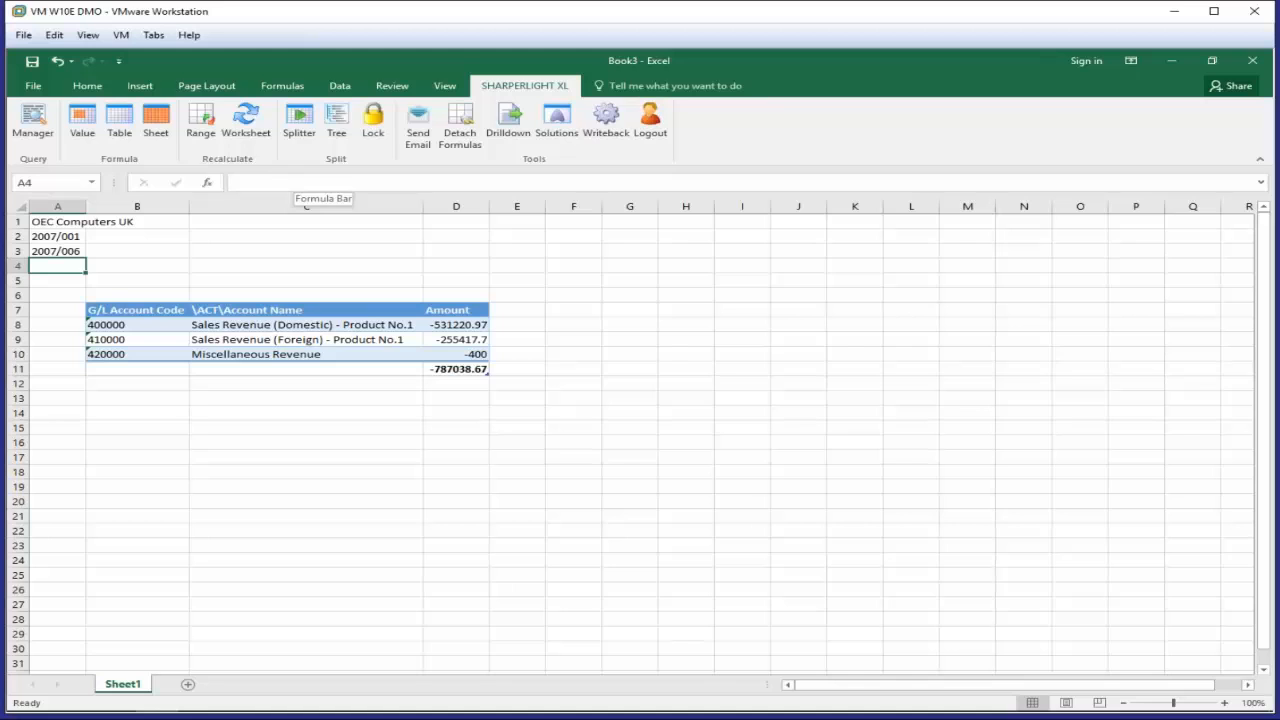
Step: Change the company in cell A1 to OEC Computers Australia using its lookup
{"action": "left_click", "coordinate": [49, 218]}
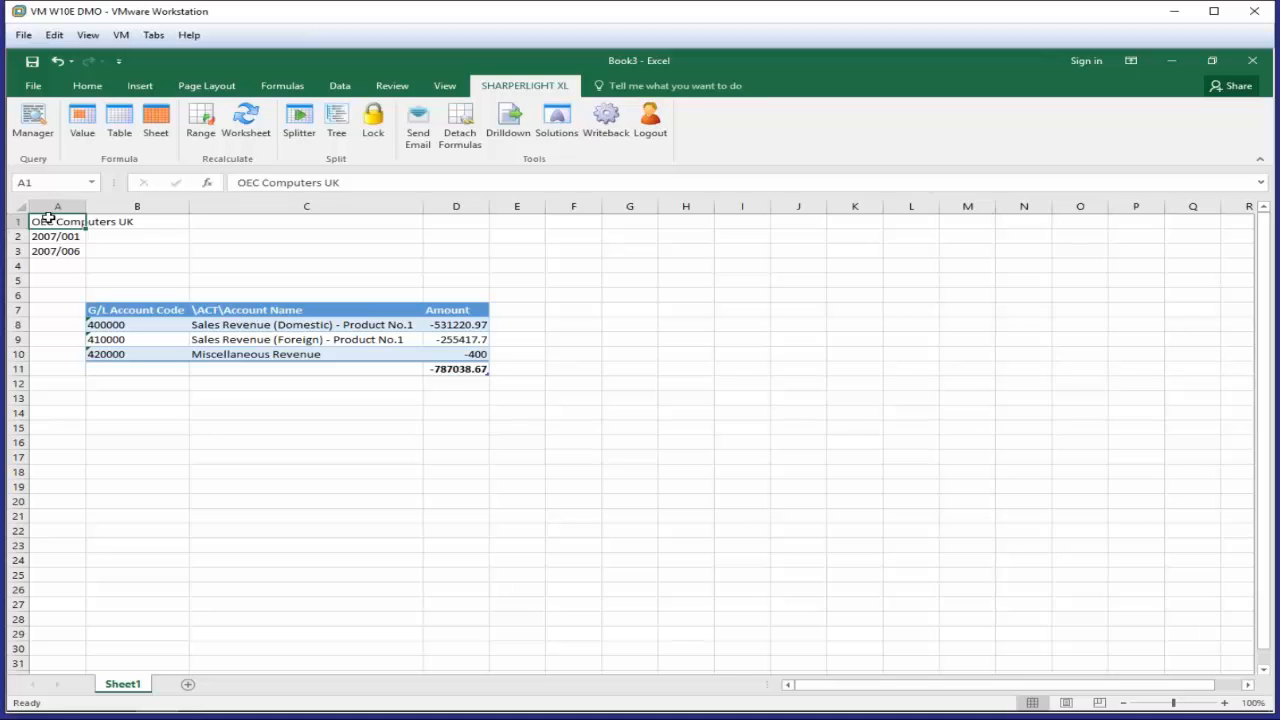
{"action": "double_click", "coordinate": [49, 218]}
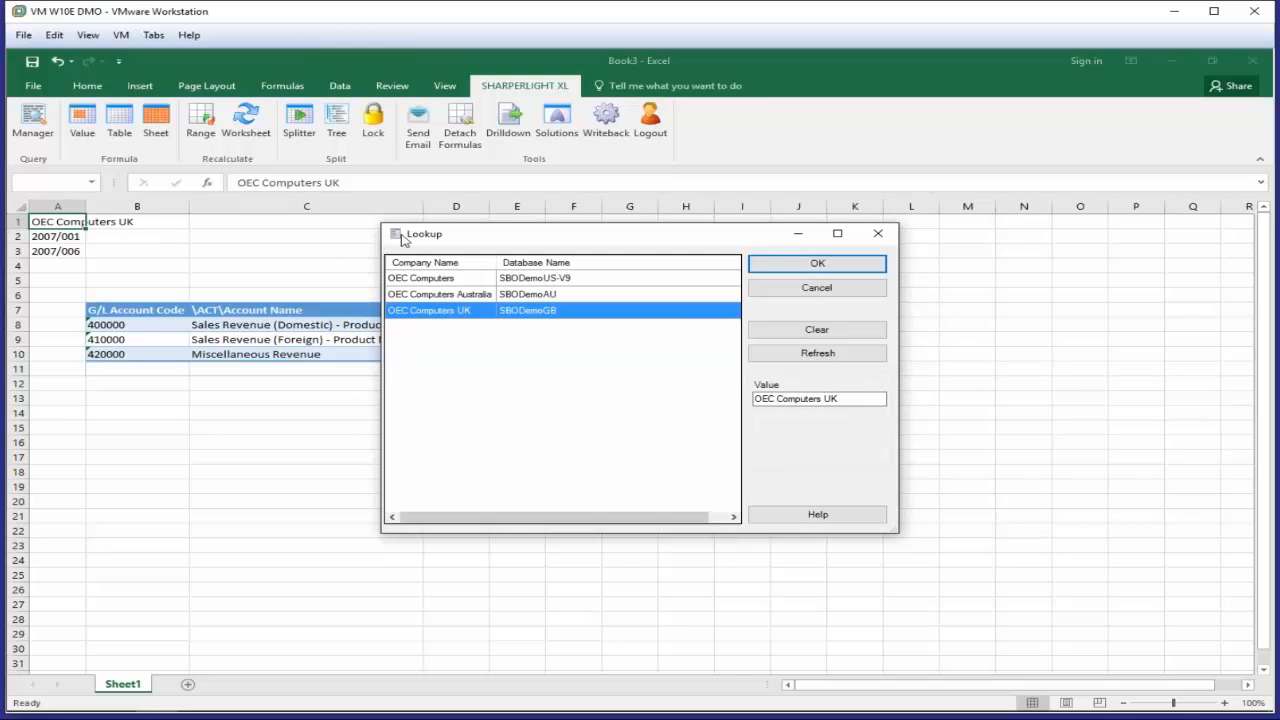
{"action": "left_click_drag", "start_coordinate": [415, 241], "coordinate": [430, 245]}
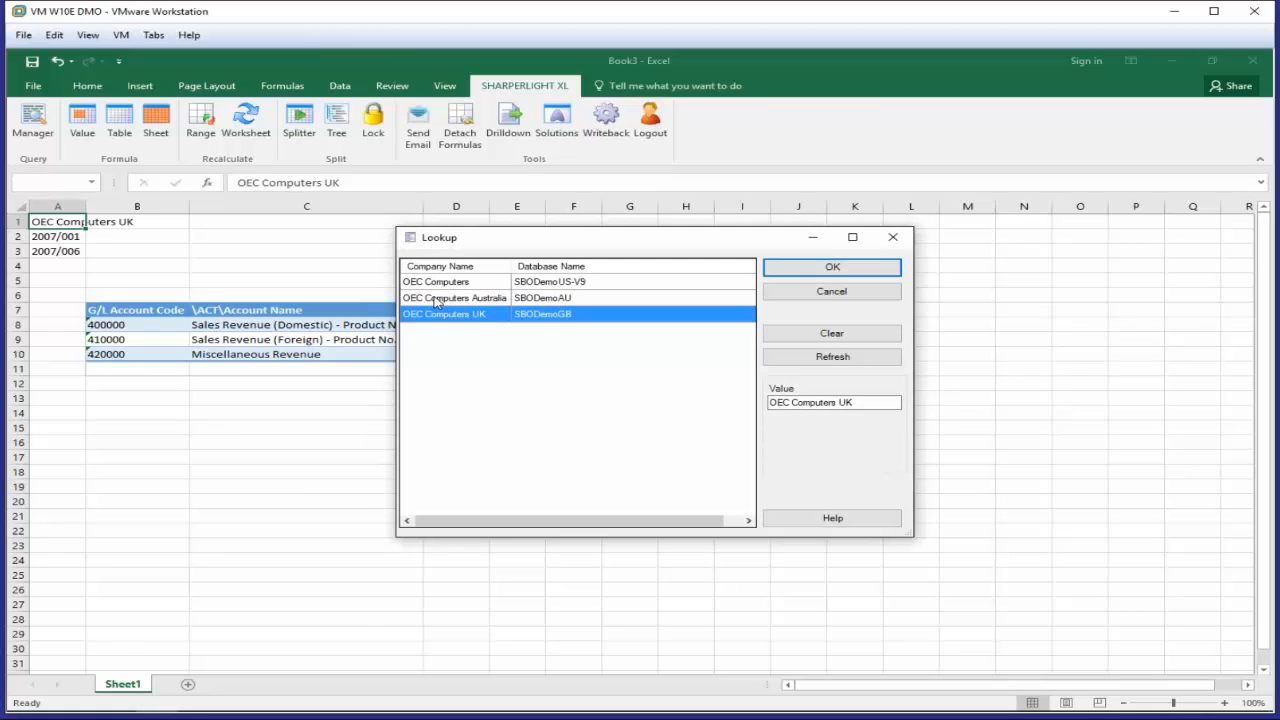
{"action": "double_click", "coordinate": [437, 302]}
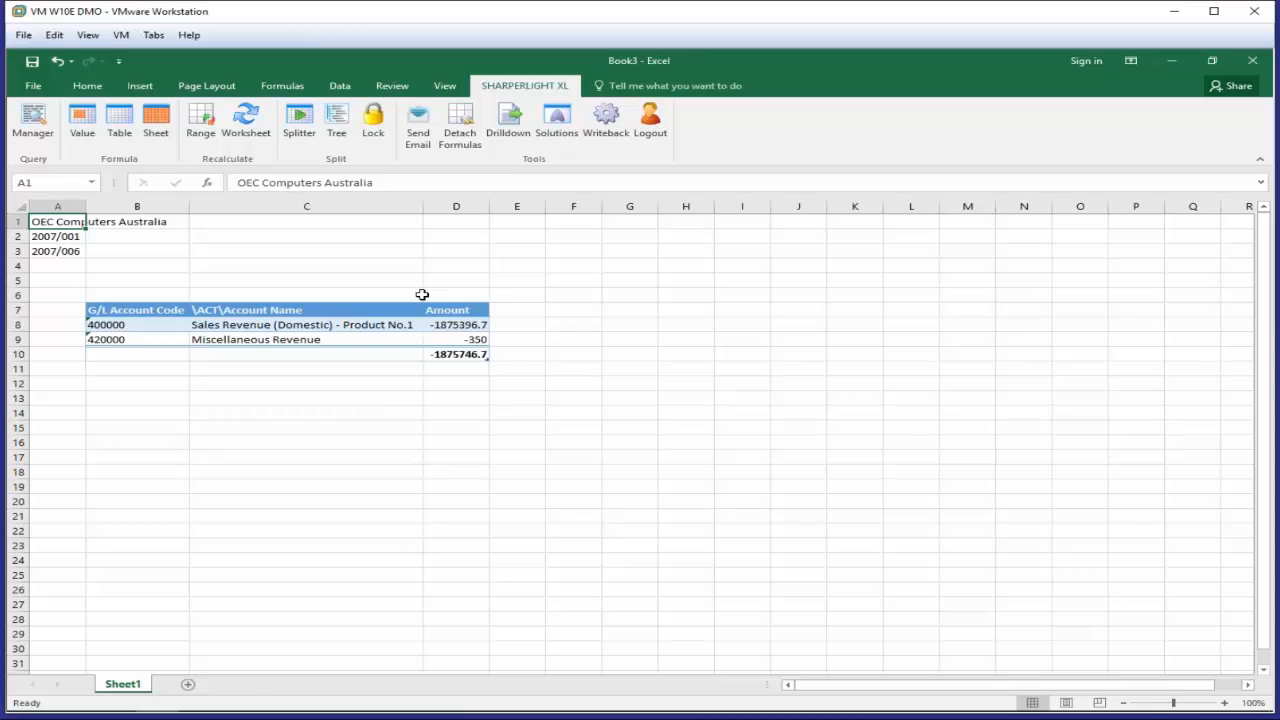
Step: Select both OEC Computers and OEC Computers UK as the companies in cell A1
{"action": "double_click", "coordinate": [63, 221]}
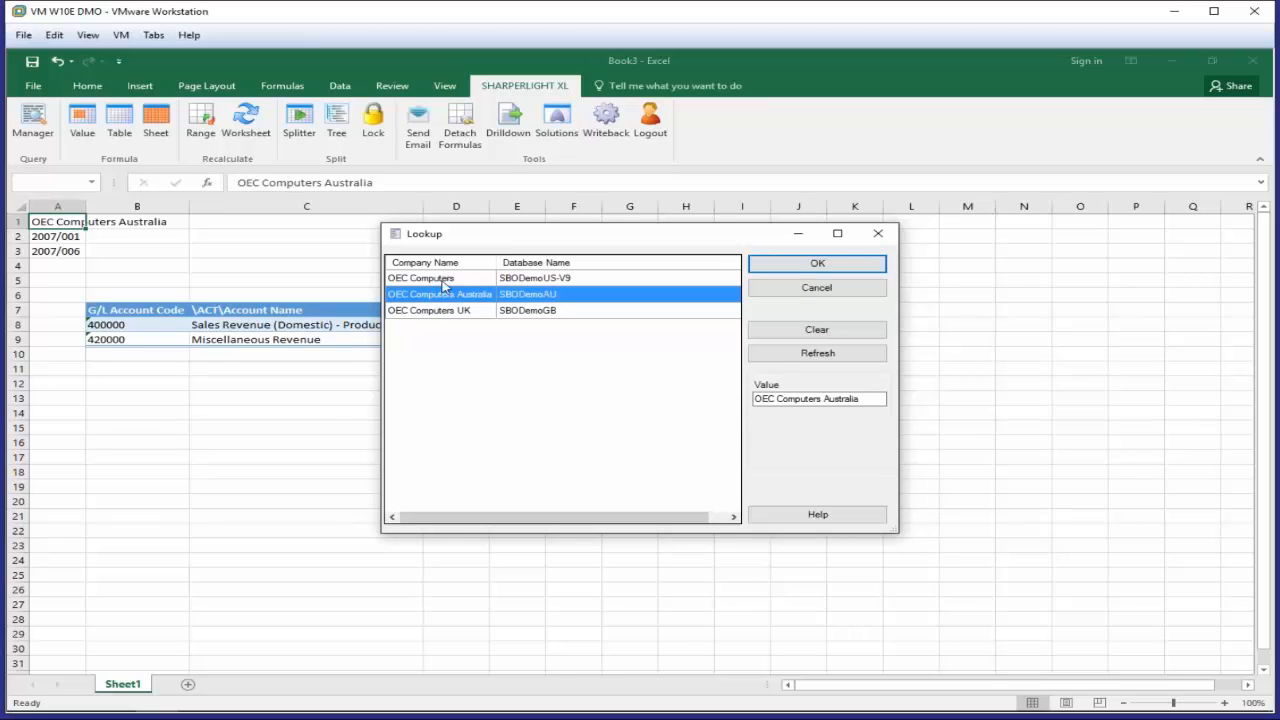
{"action": "left_click", "coordinate": [444, 279]}
{"action": "left_click", "coordinate": [443, 312], "text": "ctrl"}
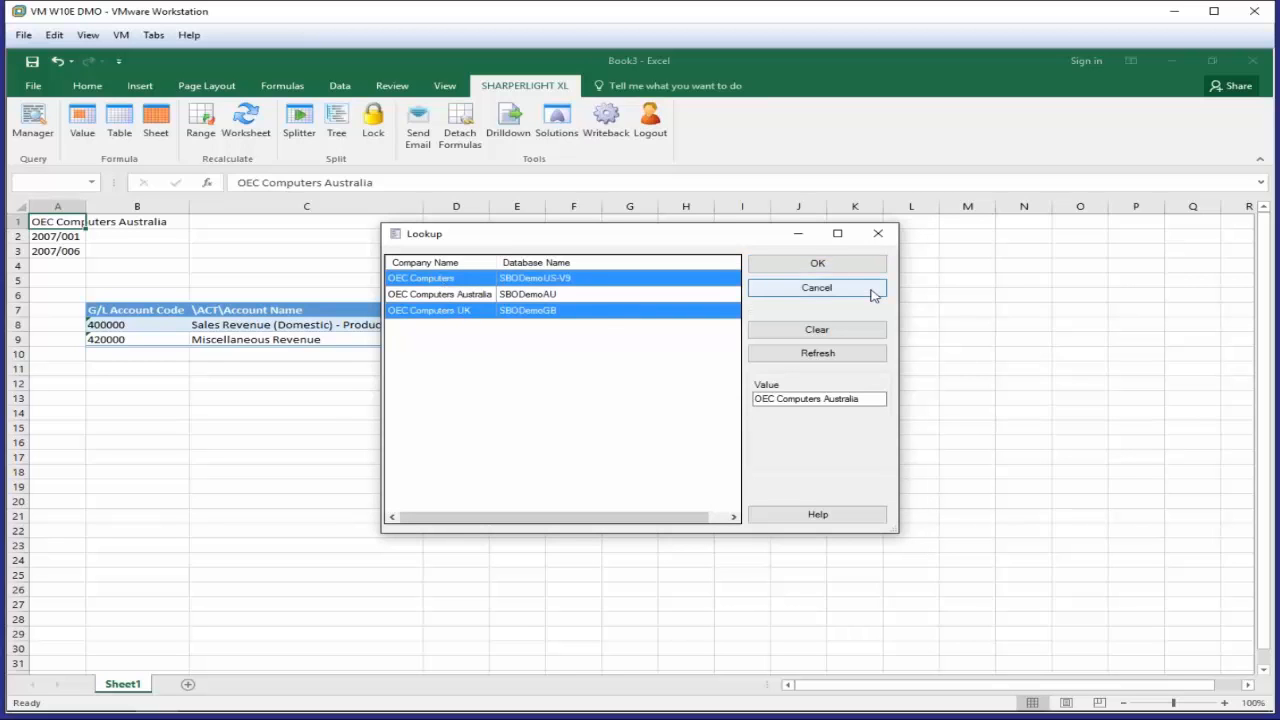
{"action": "left_click", "coordinate": [840, 266]}
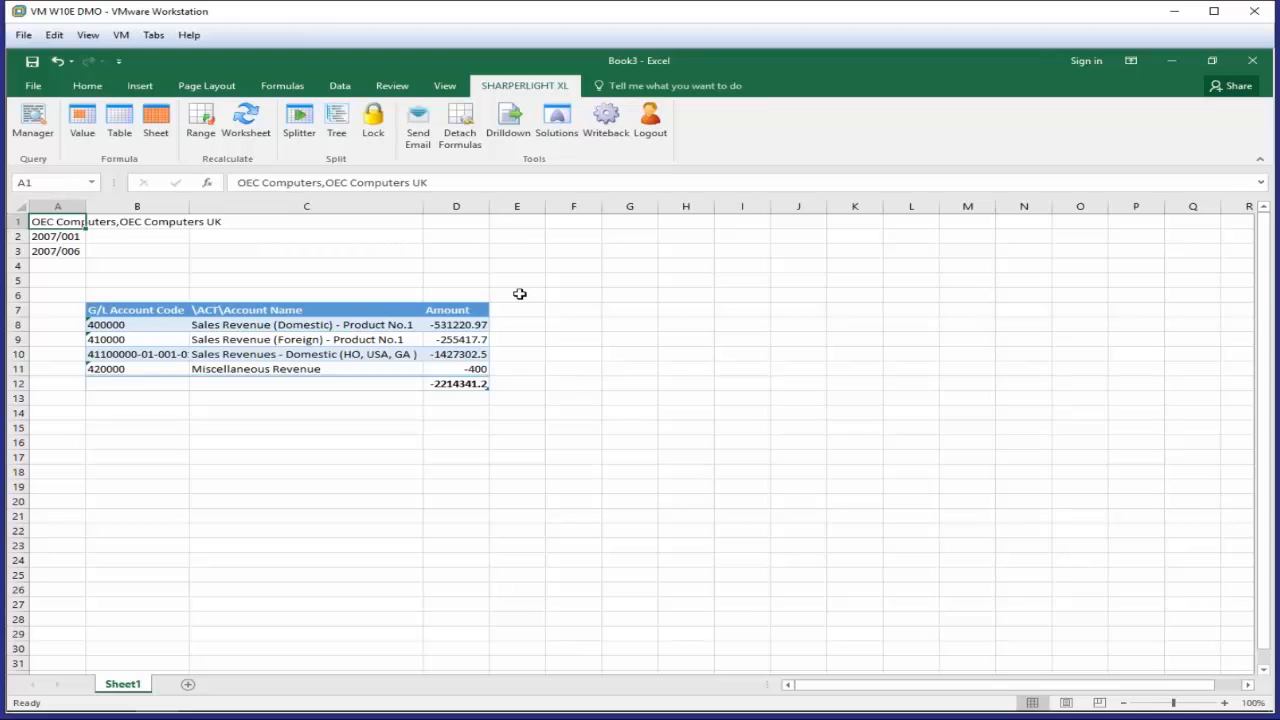
{"action": "left_click", "coordinate": [170, 293]}
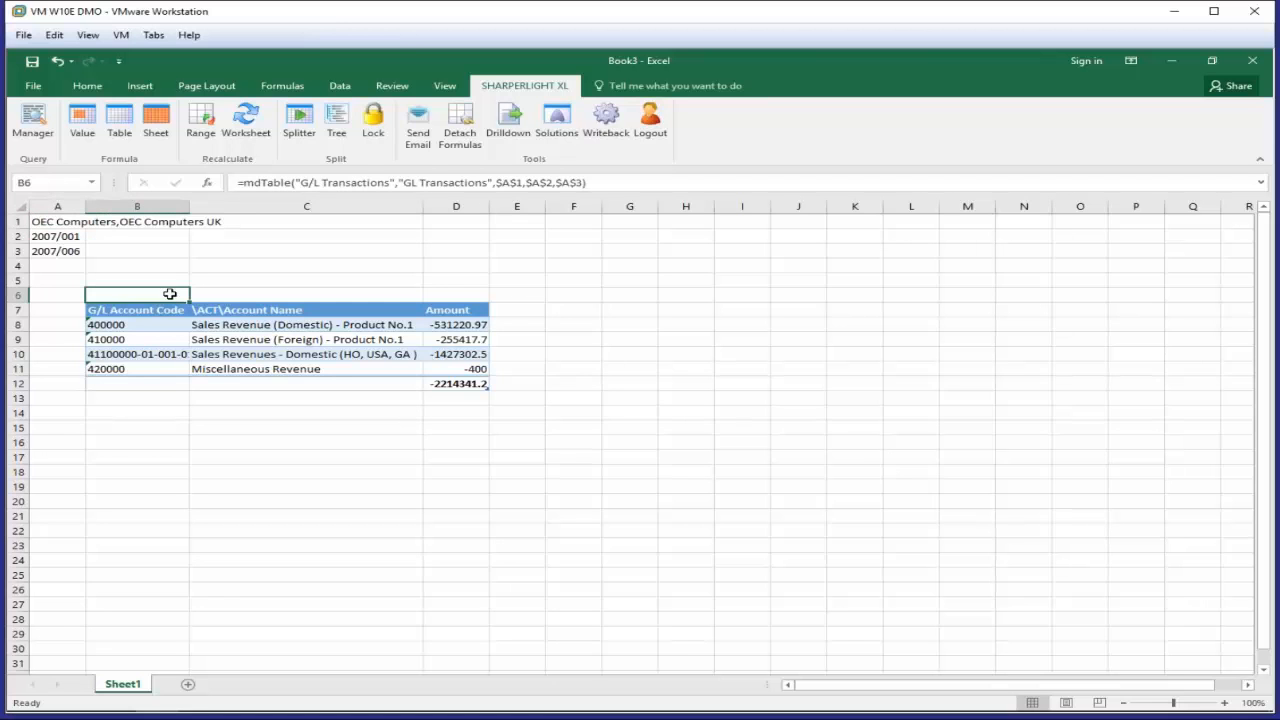
{"action": "double_click", "coordinate": [170, 293]}
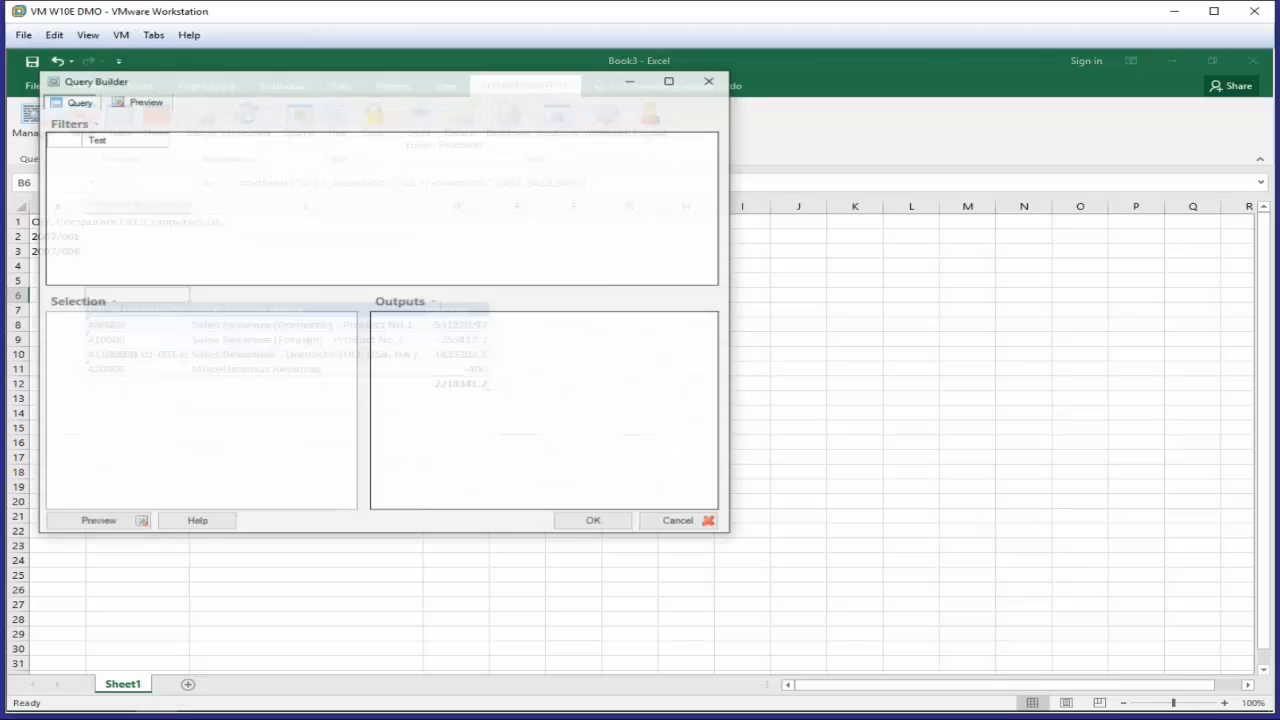
{"action": "left_click", "coordinate": [664, 521]}
Step: Start a value query in cell F7 on the G/L Transactions table, with Company linked to cell A1
{"action": "left_click", "coordinate": [586, 310]}
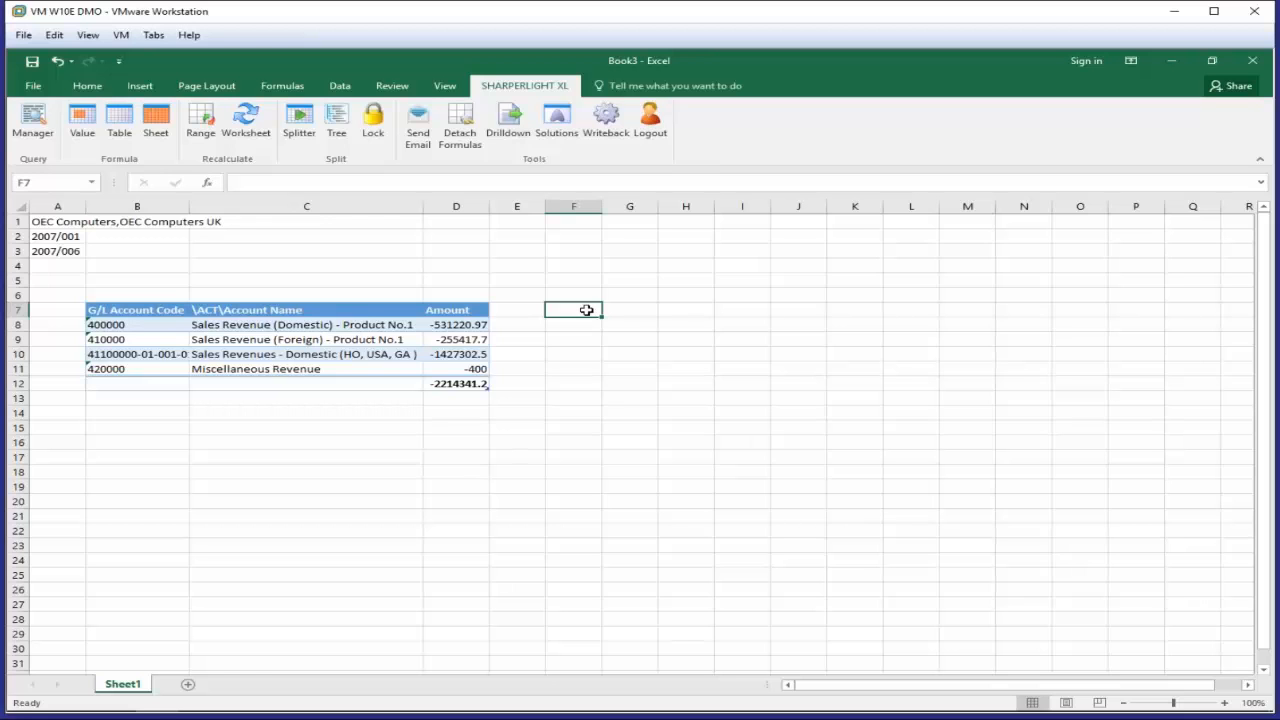
{"action": "left_click", "coordinate": [95, 128]}
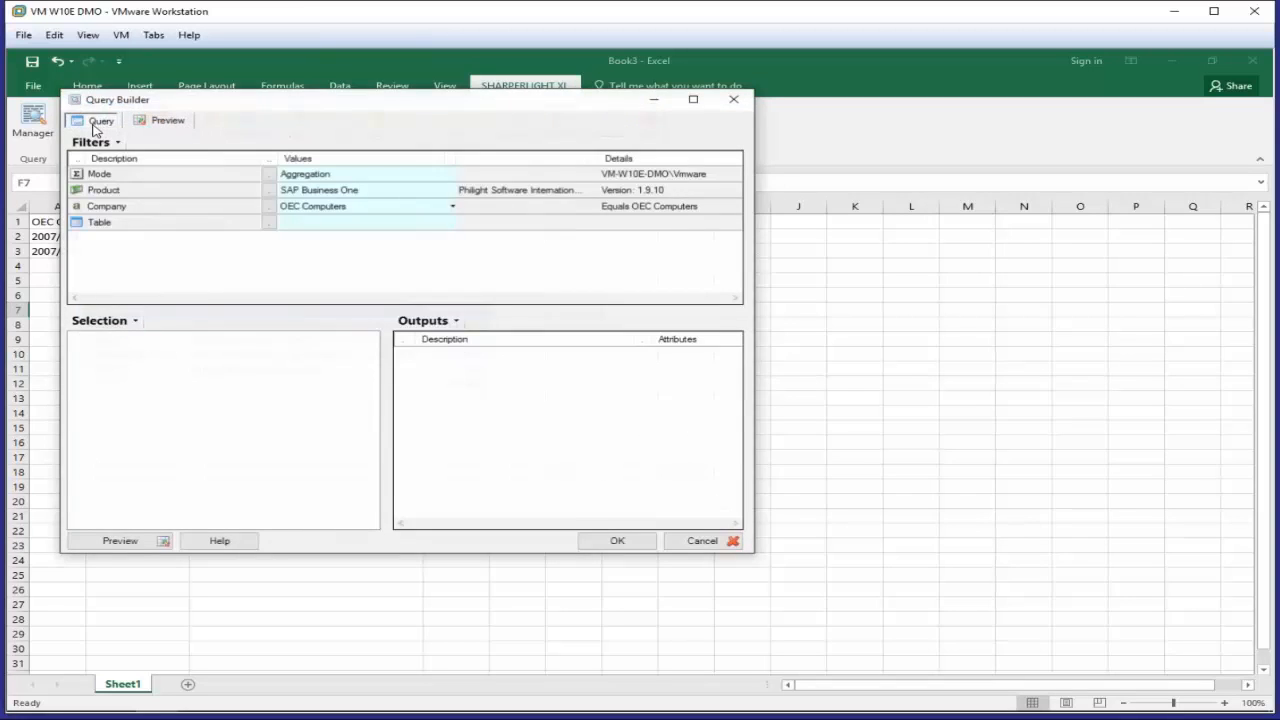
{"action": "left_click_drag", "start_coordinate": [223, 106], "coordinate": [622, 137]}
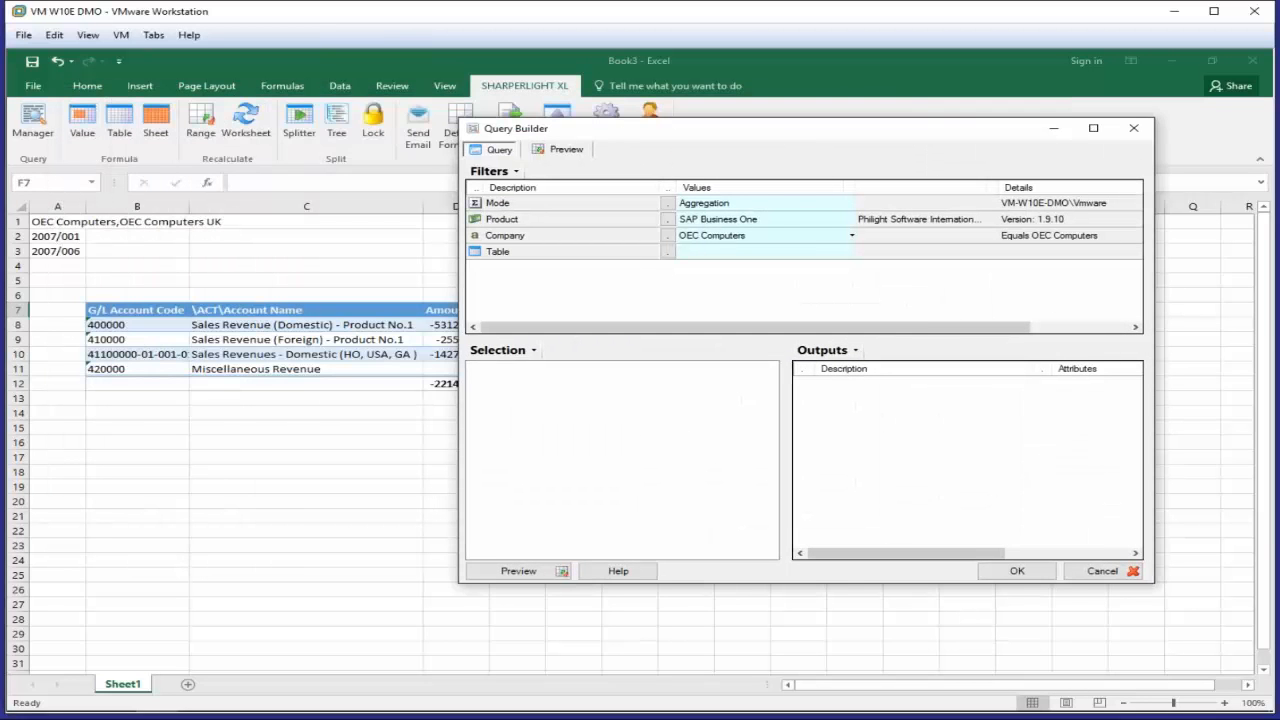
{"action": "left_click", "coordinate": [683, 239]}
{"action": "left_click", "coordinate": [57, 222]}
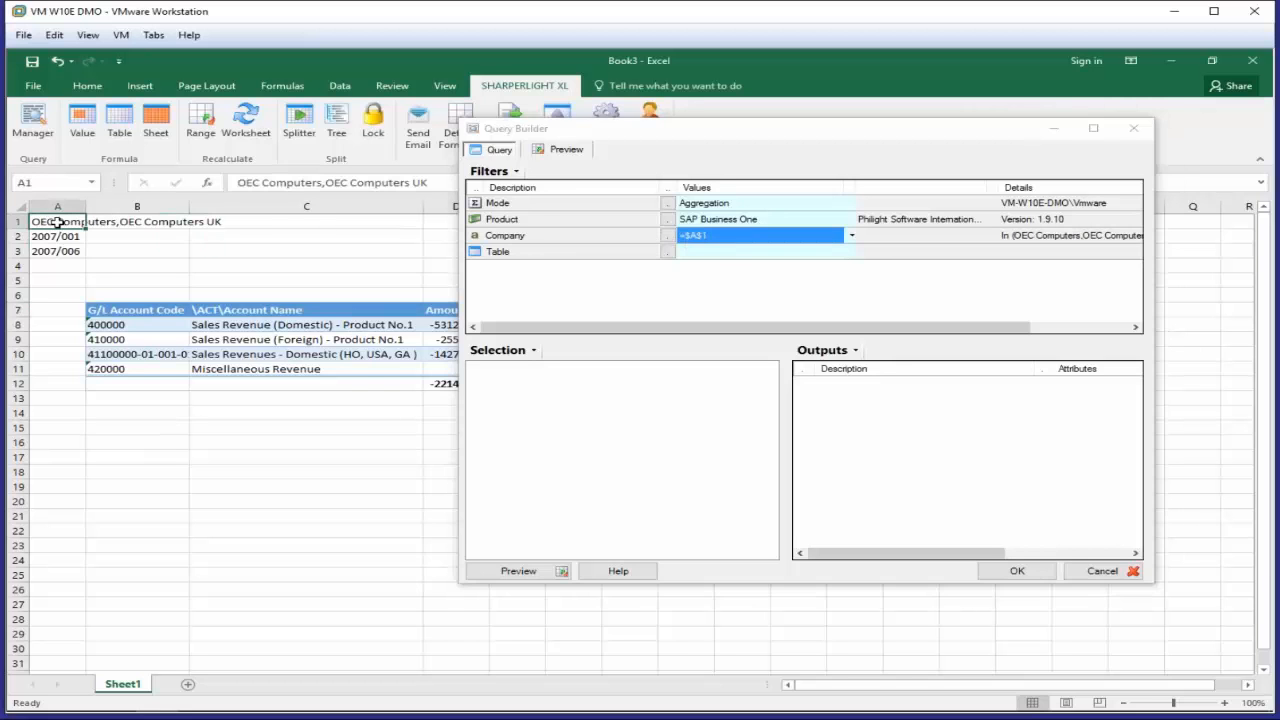
{"action": "left_click", "coordinate": [667, 253]}
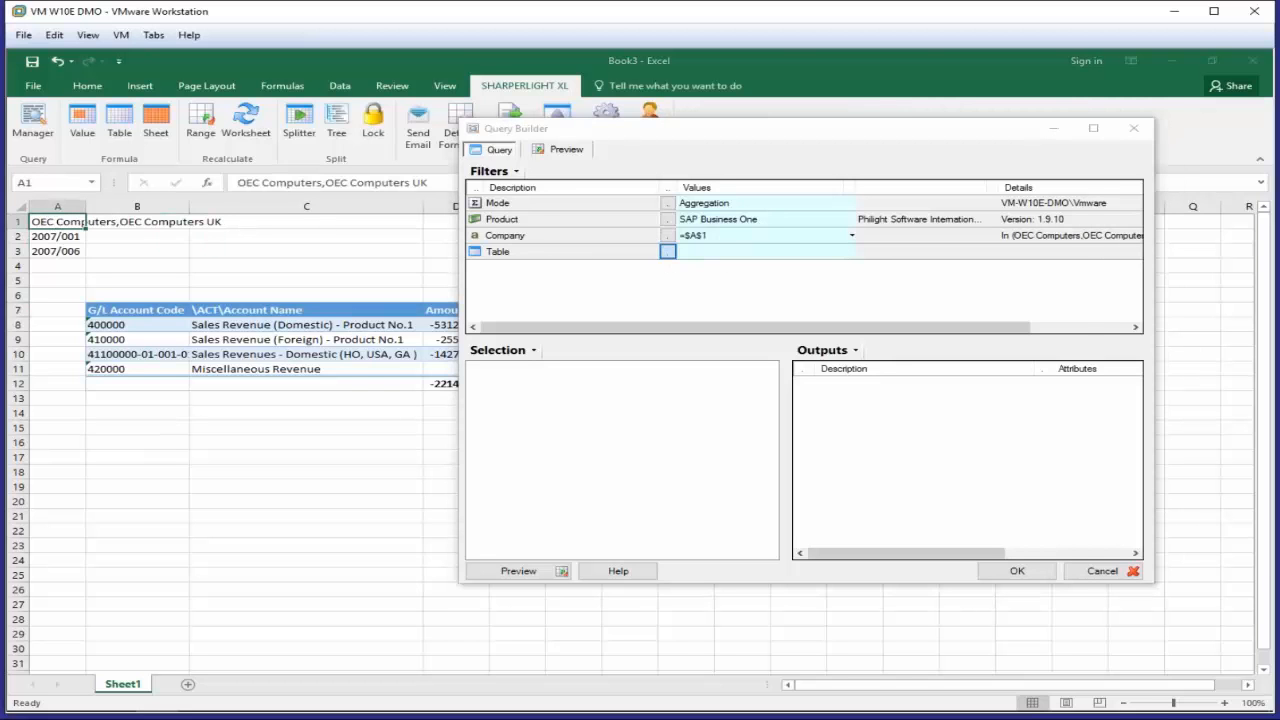
{"action": "double_click", "coordinate": [626, 222]}
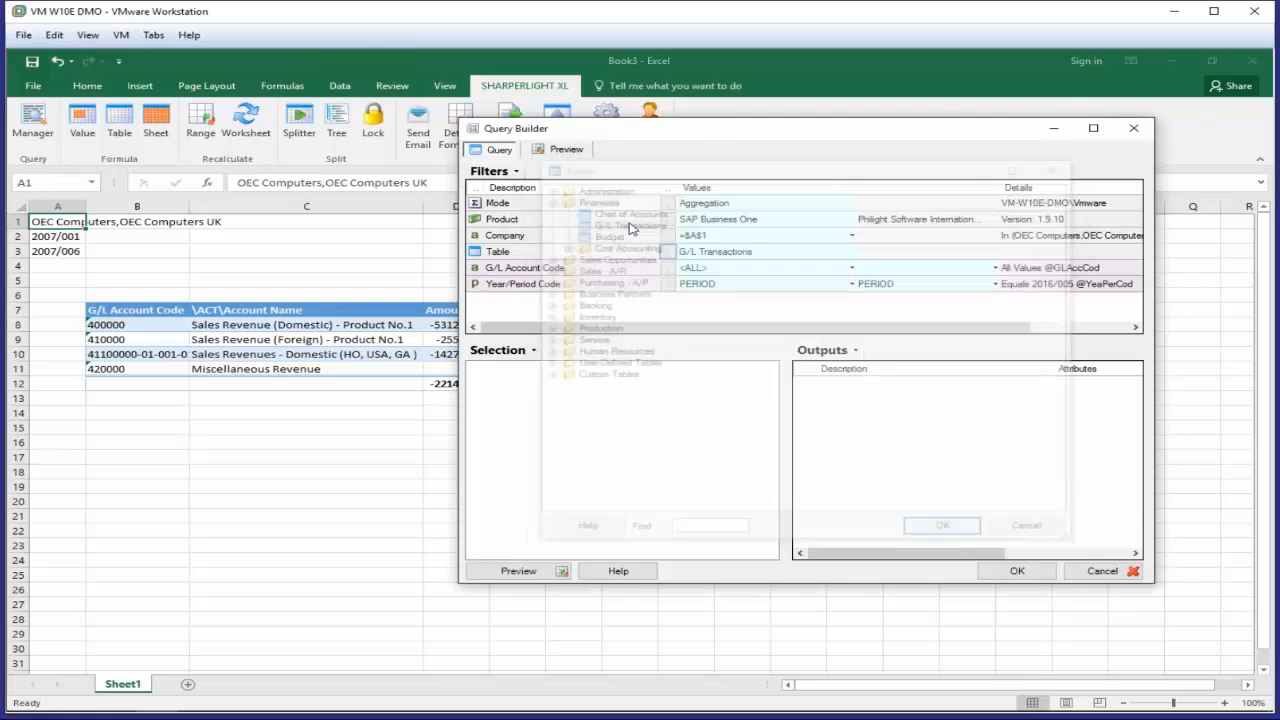
Step: Link the value query's G/L Account Code filter to cell B8
{"action": "left_click_drag", "start_coordinate": [703, 141], "coordinate": [864, 146]}
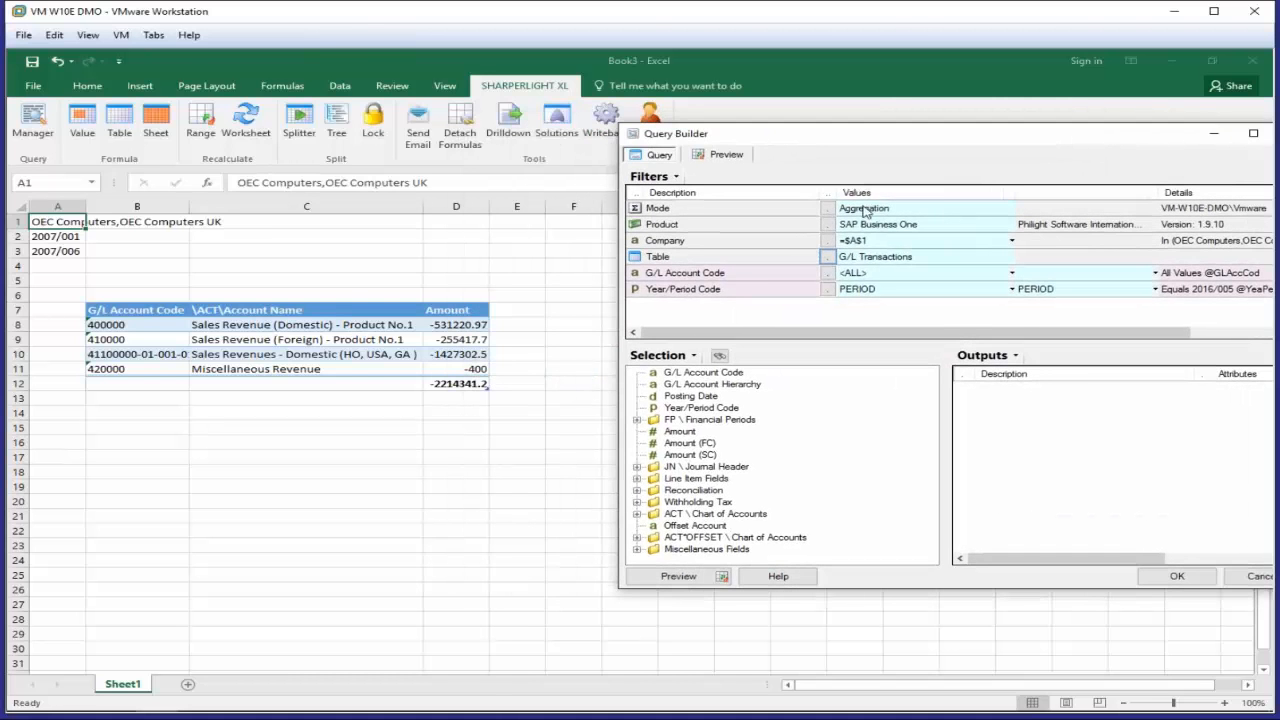
{"action": "left_click", "coordinate": [130, 325]}
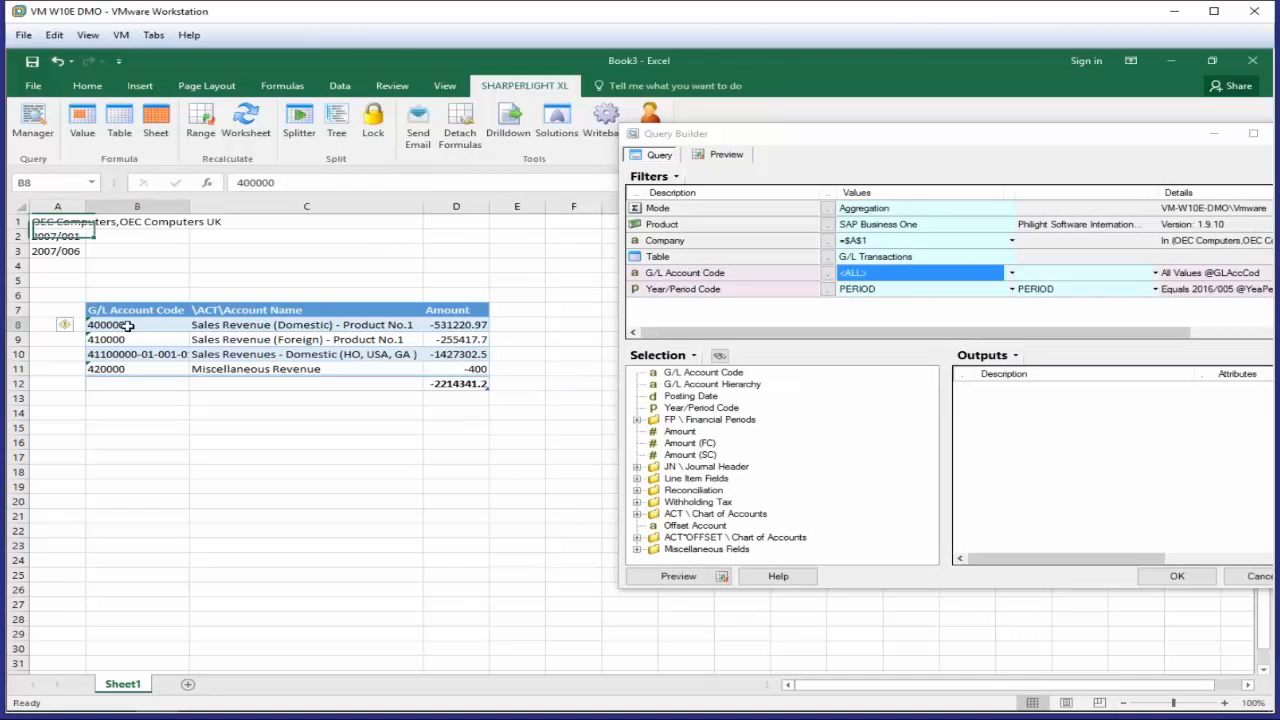
{"action": "left_click", "coordinate": [1060, 276]}
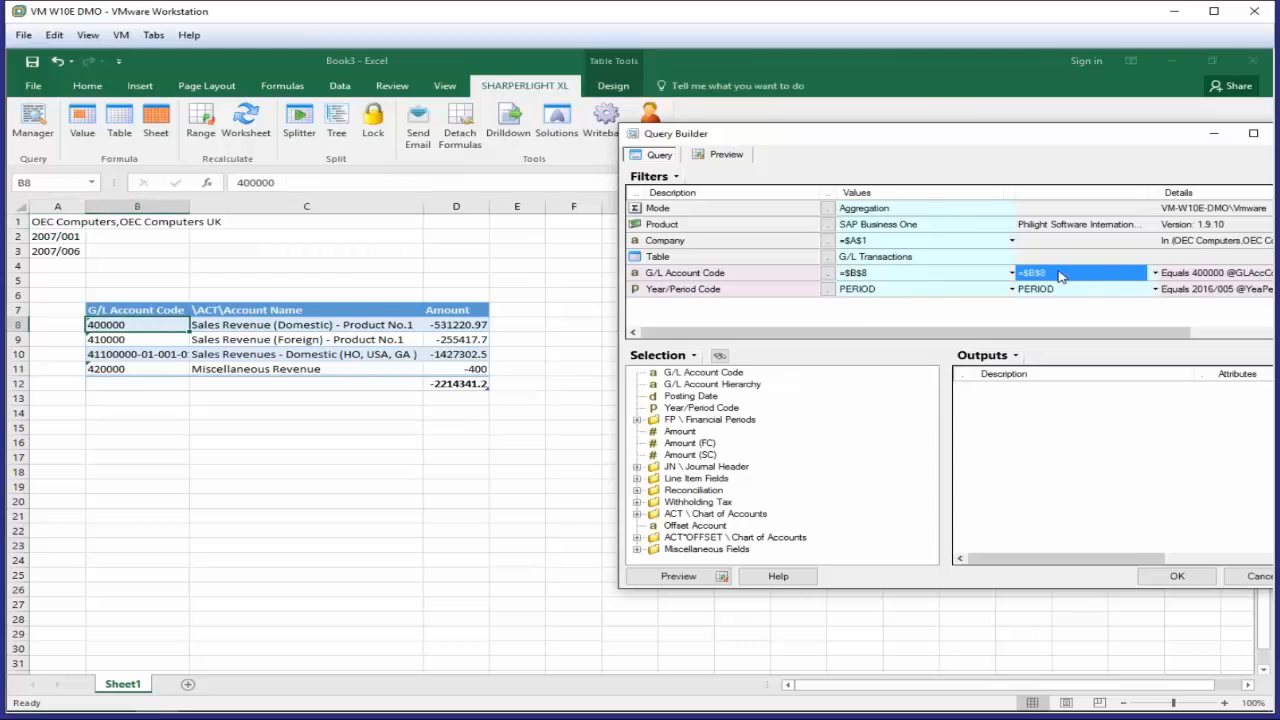
Step: Link the Year/Period Code range to cells A2 and A3, and complete the value query with Amount as its output
{"action": "left_click", "coordinate": [862, 289]}
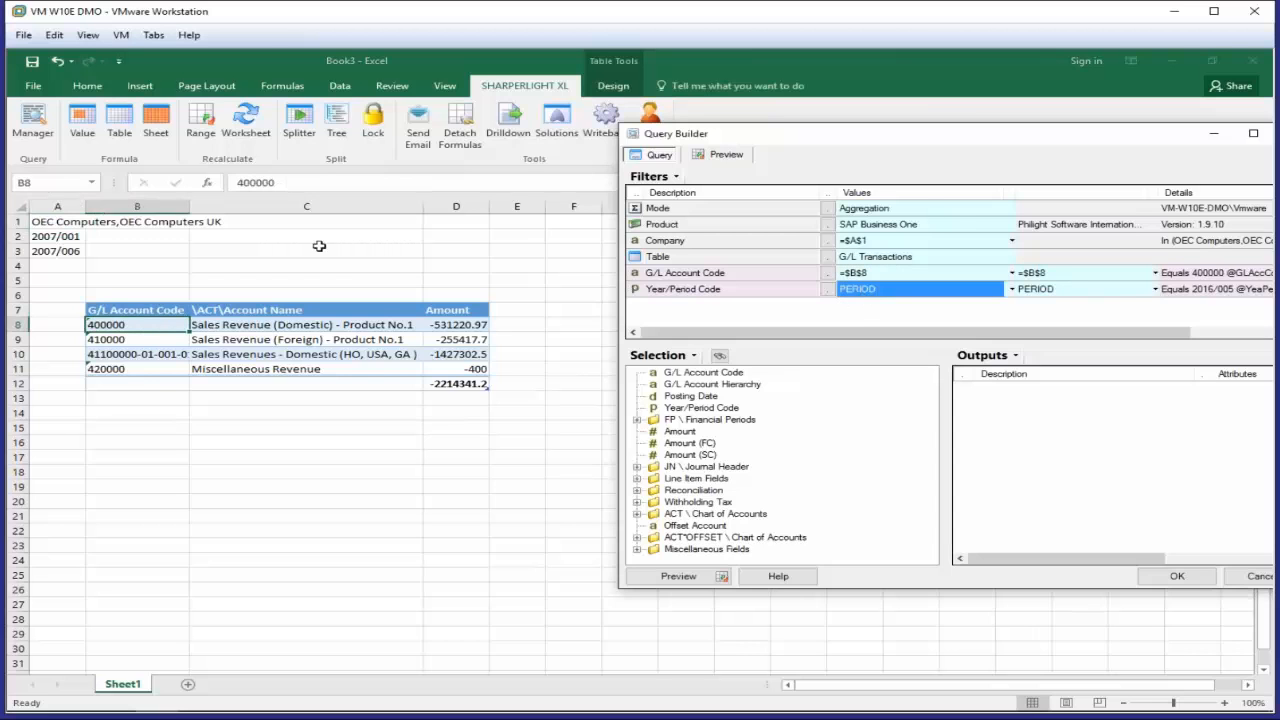
{"action": "left_click", "coordinate": [68, 236]}
{"action": "left_click", "coordinate": [1060, 289]}
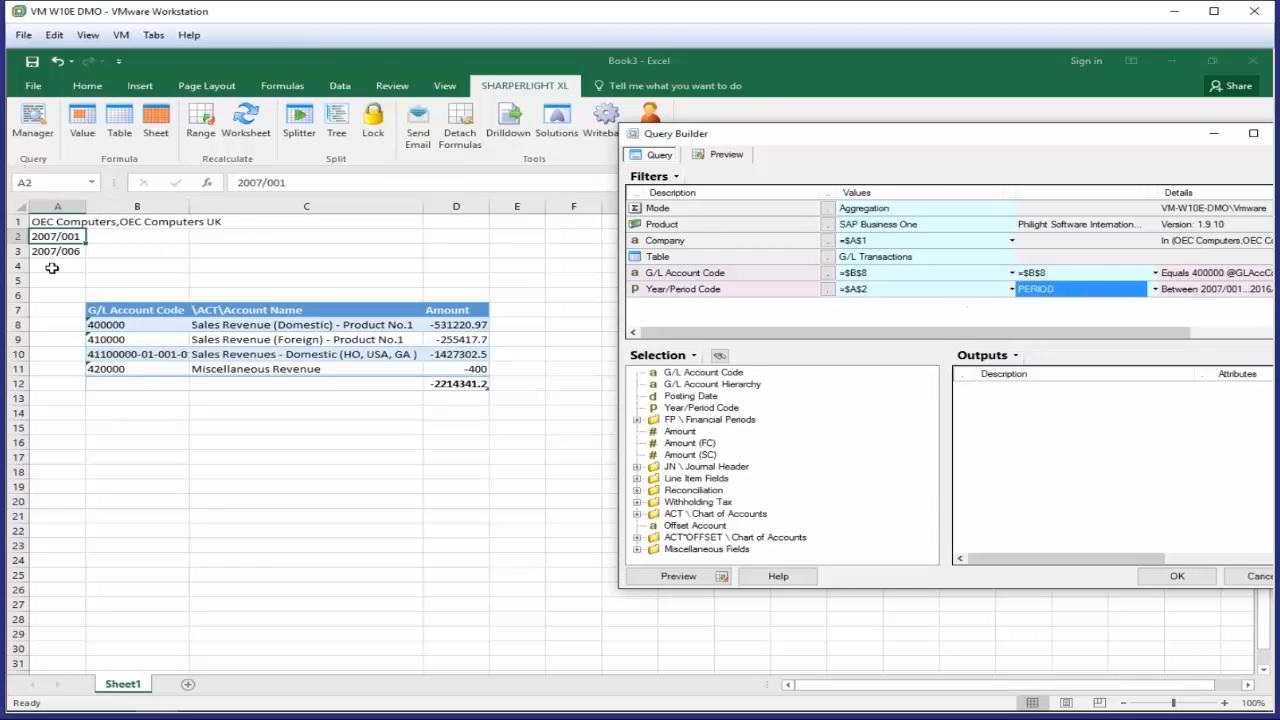
{"action": "left_click", "coordinate": [62, 251]}
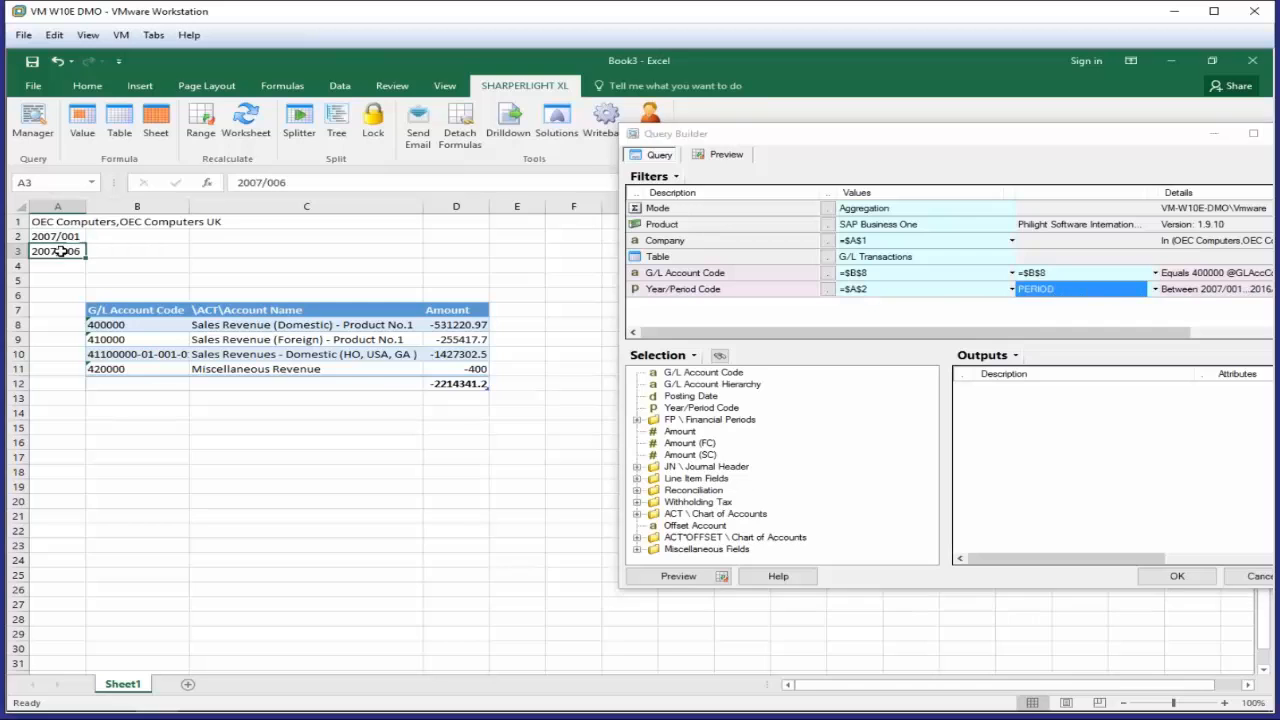
{"action": "double_click", "coordinate": [679, 431]}
{"action": "left_click", "coordinate": [1177, 576]}
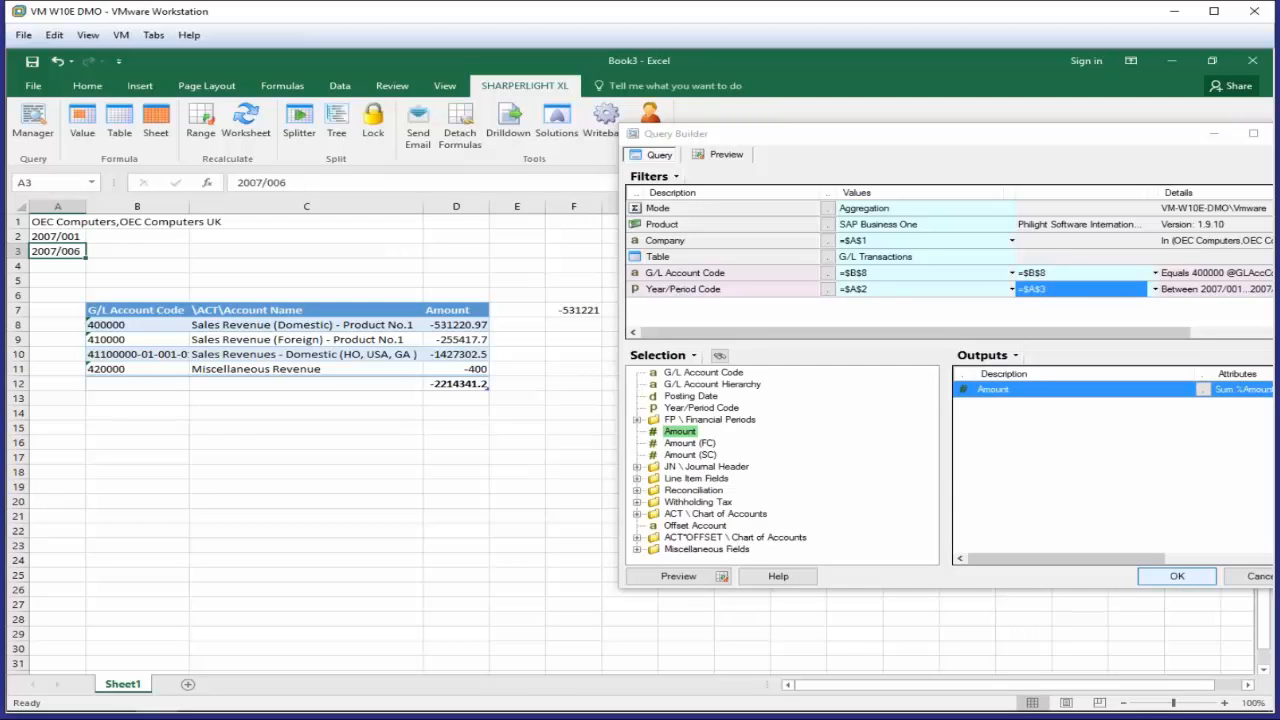
Step: Examine the mdValue formula in cell F7 and the cells it references
{"action": "left_click", "coordinate": [569, 309]}
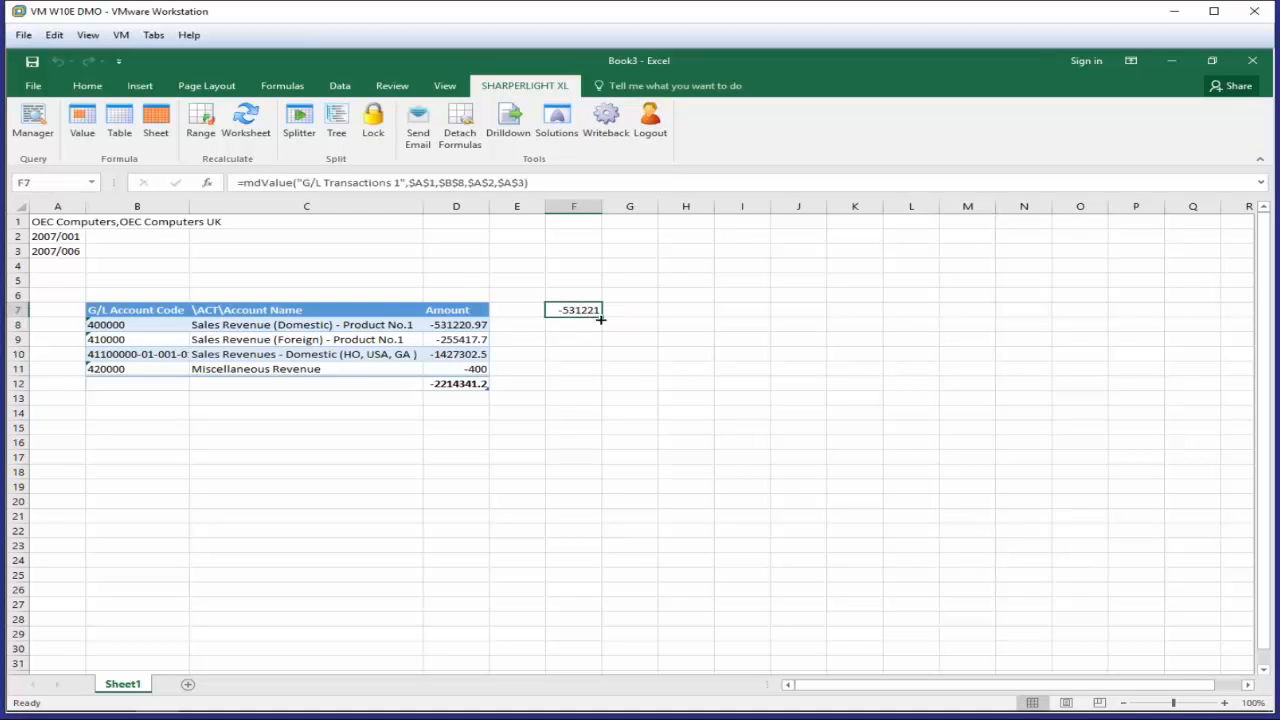
{"action": "key", "text": "F2"}
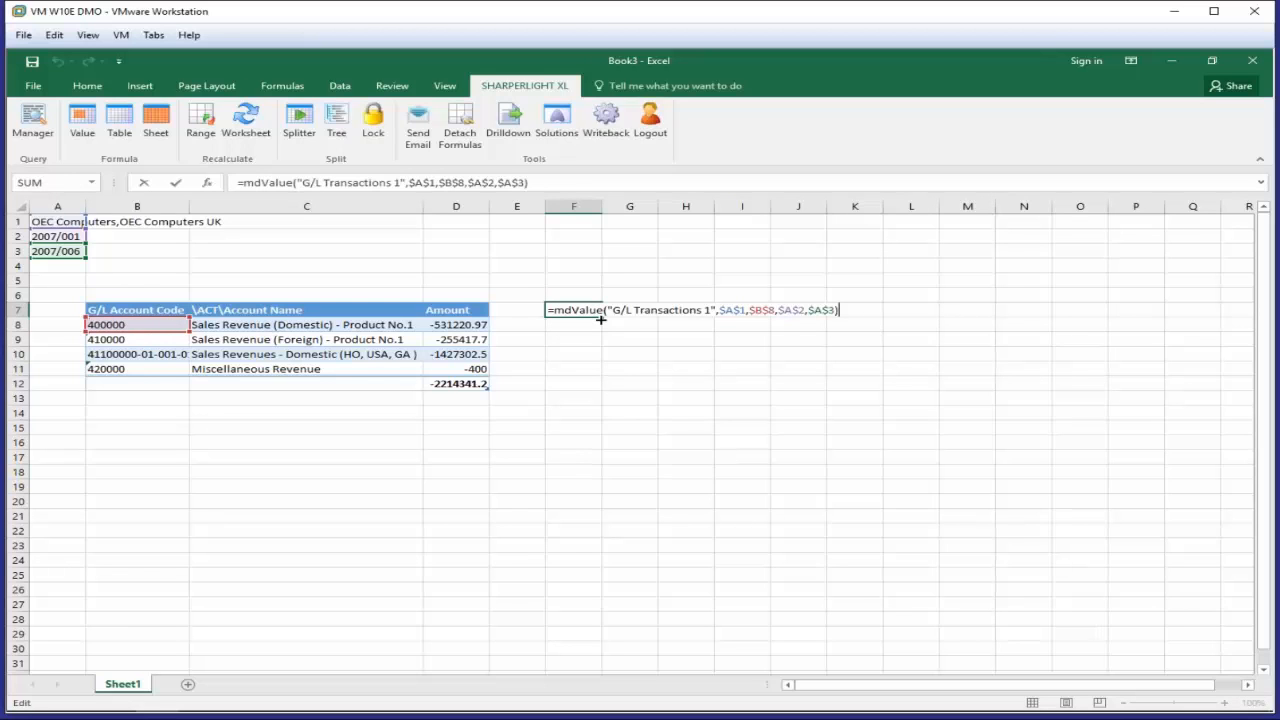
{"action": "key", "text": "Escape"}
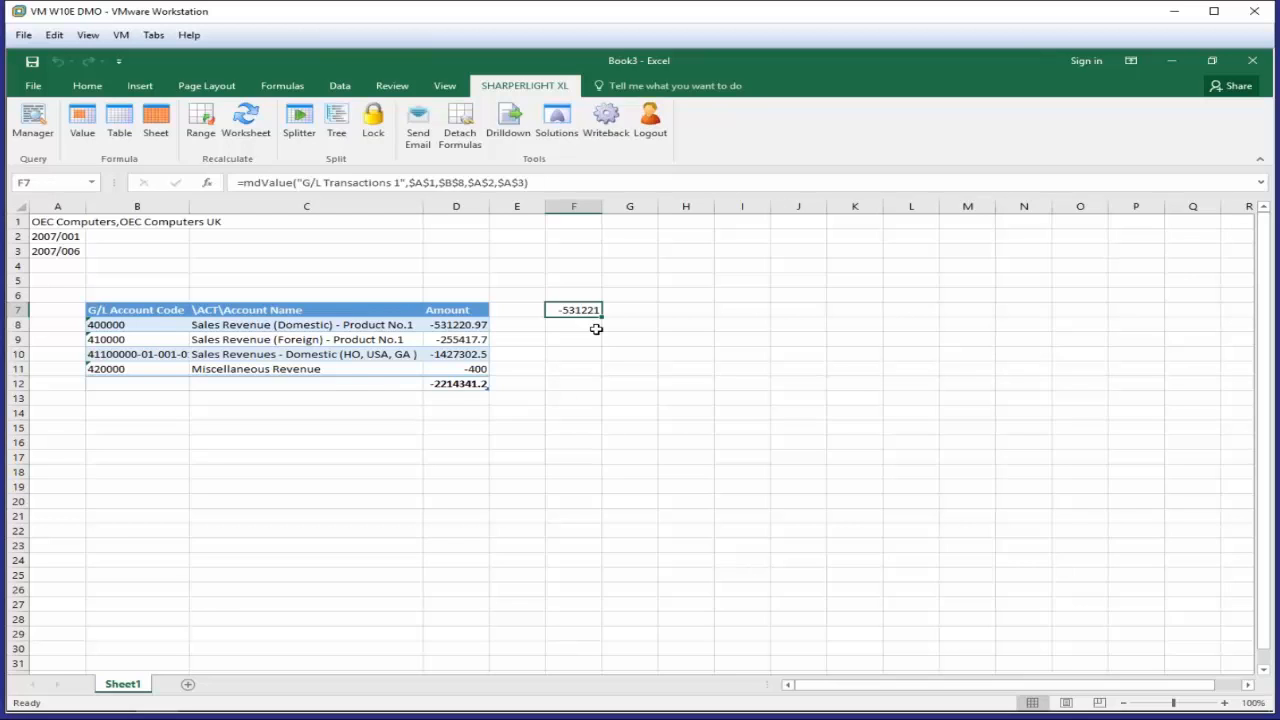
Step: Start a table query at cell H6 on the Sales - A/R table, with Company linked to cell A1
{"action": "left_click", "coordinate": [683, 291]}
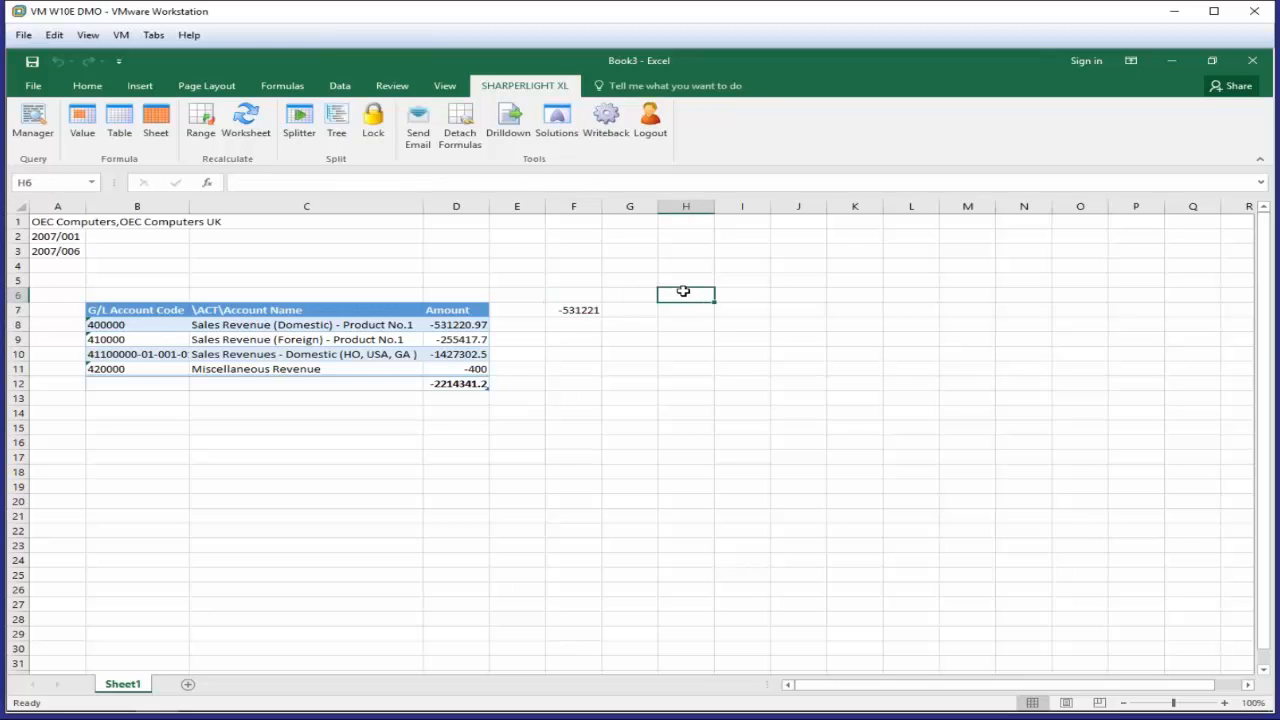
{"action": "left_click", "coordinate": [120, 125]}
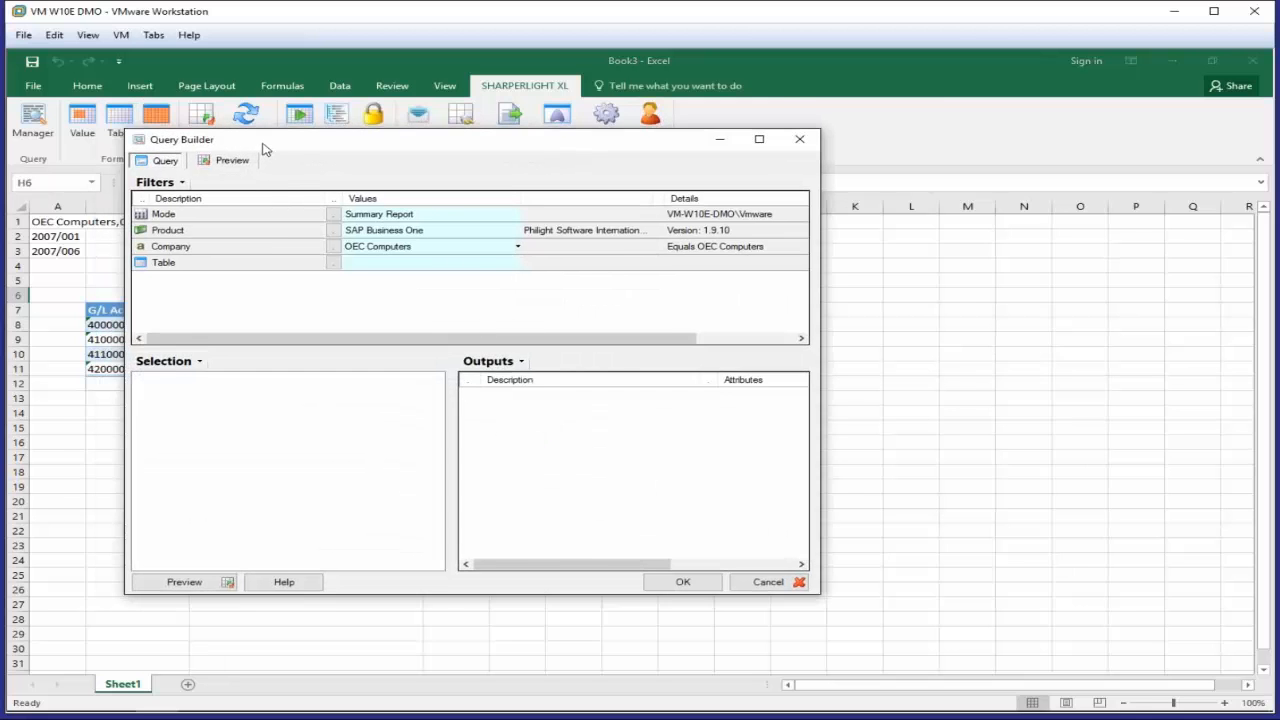
{"action": "left_click_drag", "start_coordinate": [265, 145], "coordinate": [641, 204]}
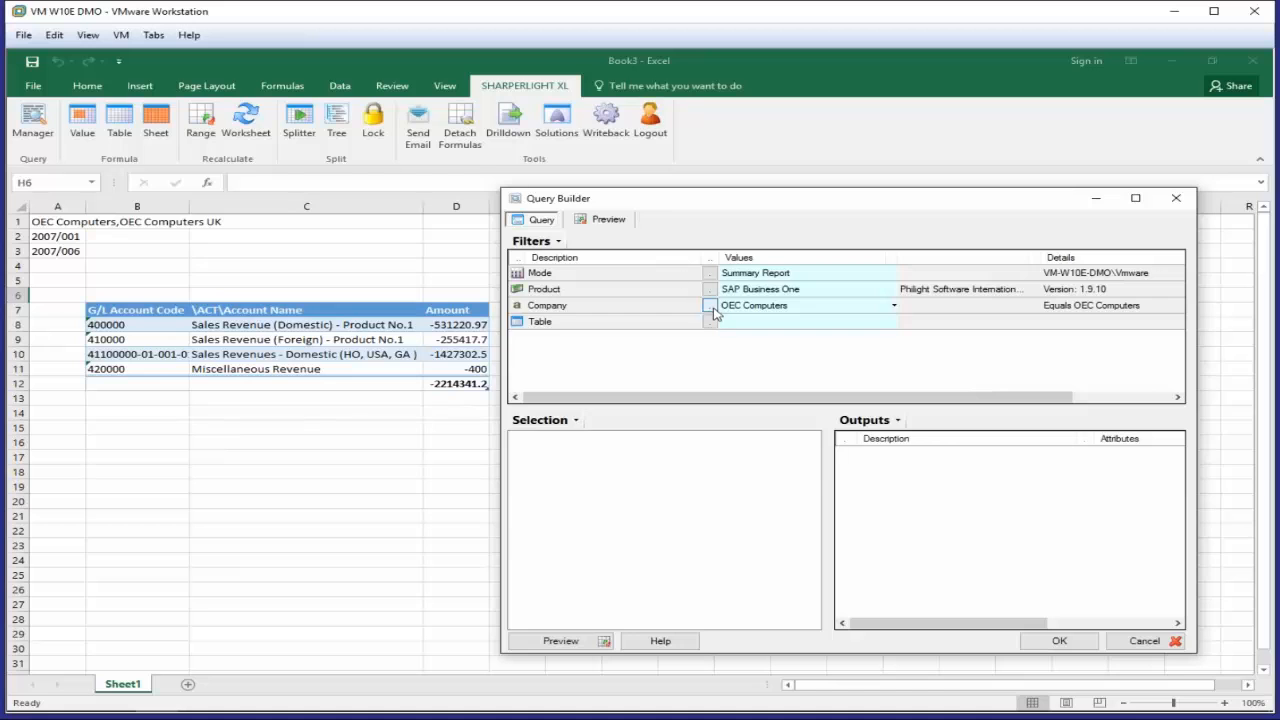
{"action": "left_click", "coordinate": [744, 308]}
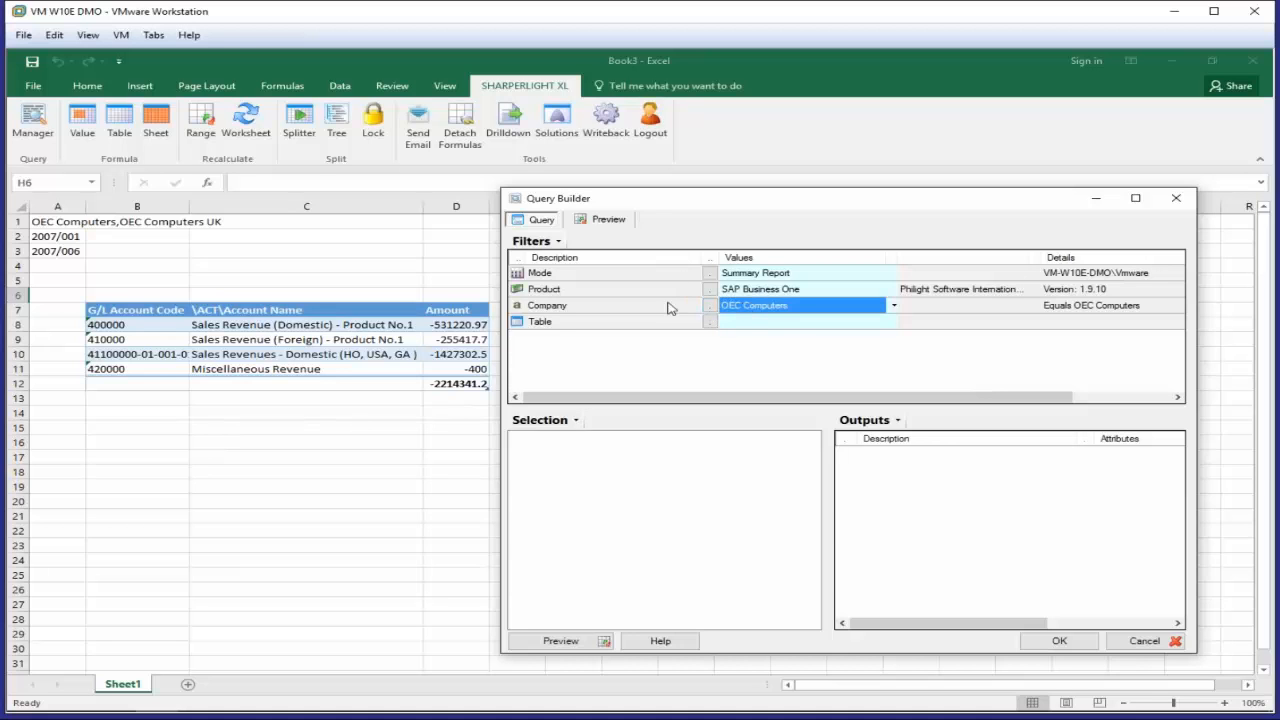
{"action": "left_click", "coordinate": [62, 222]}
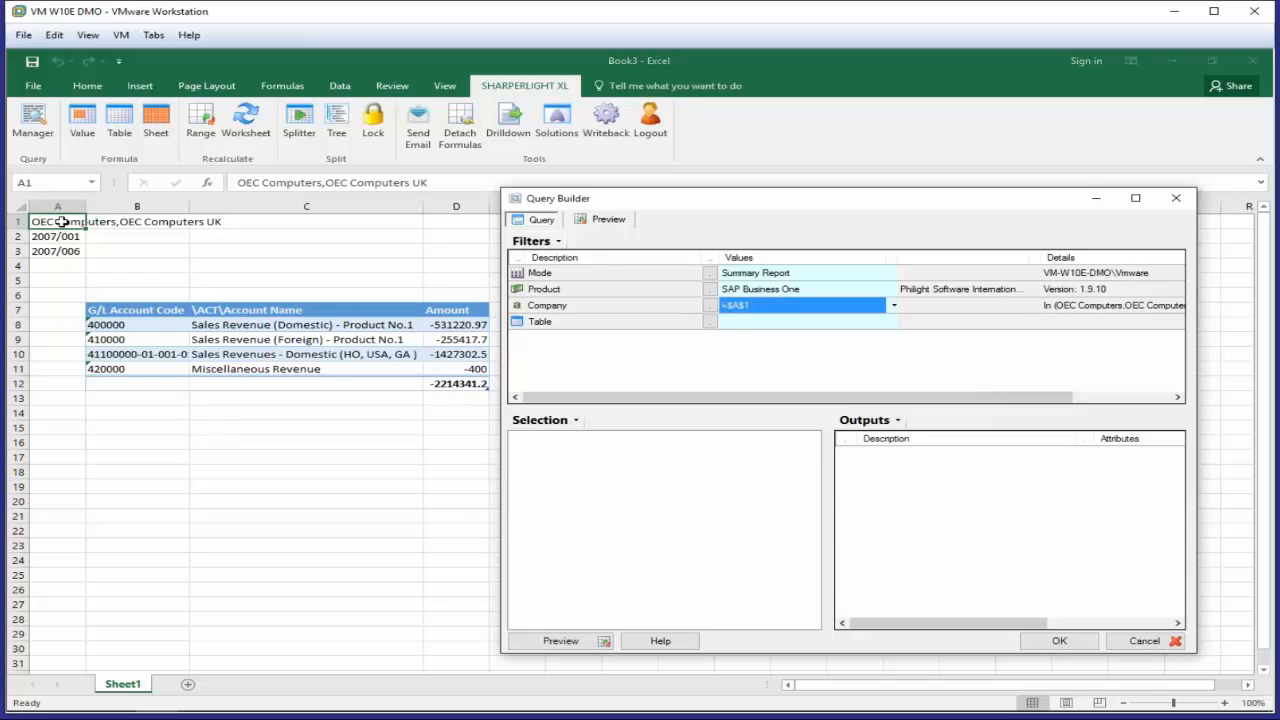
{"action": "left_click", "coordinate": [710, 321]}
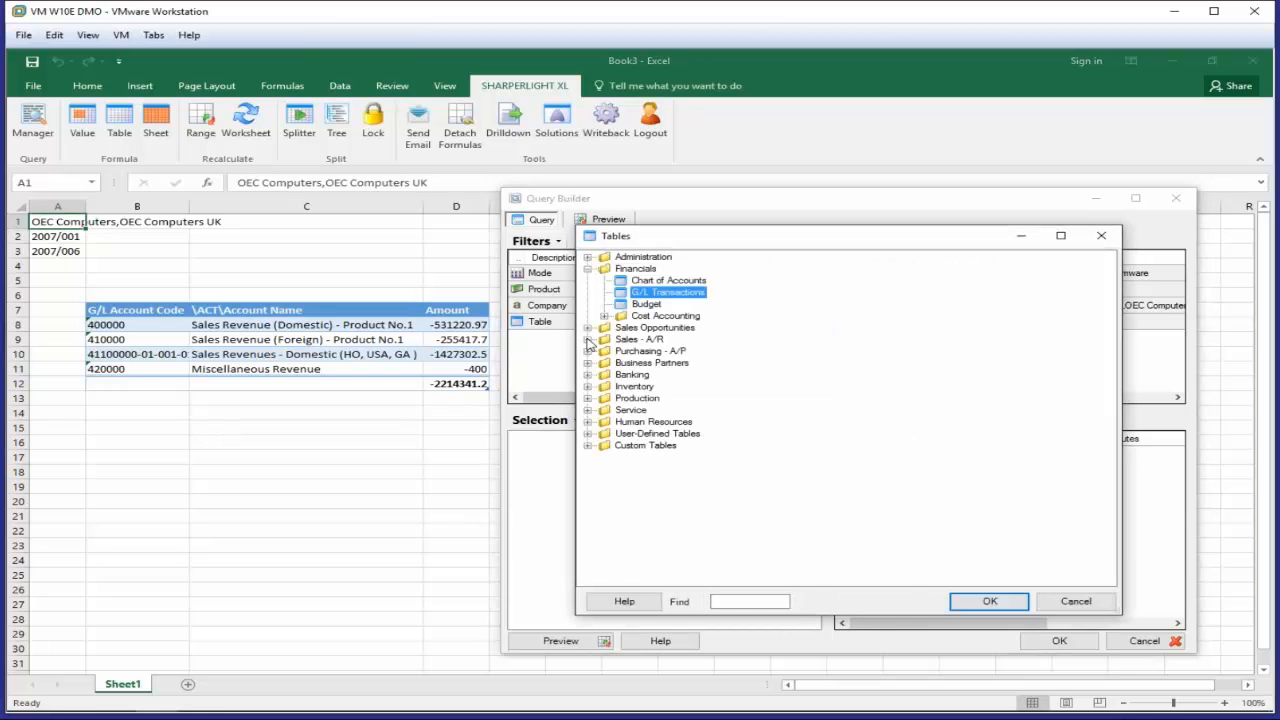
{"action": "left_click", "coordinate": [588, 340]}
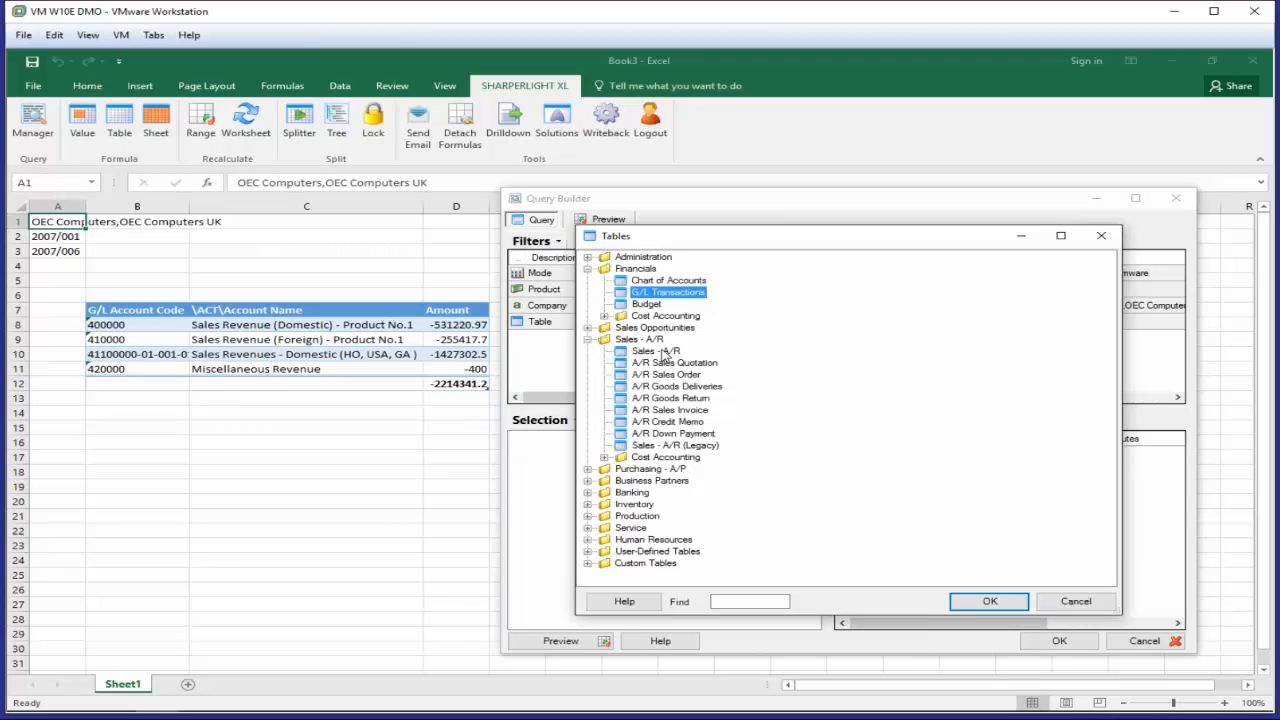
{"action": "double_click", "coordinate": [664, 353]}
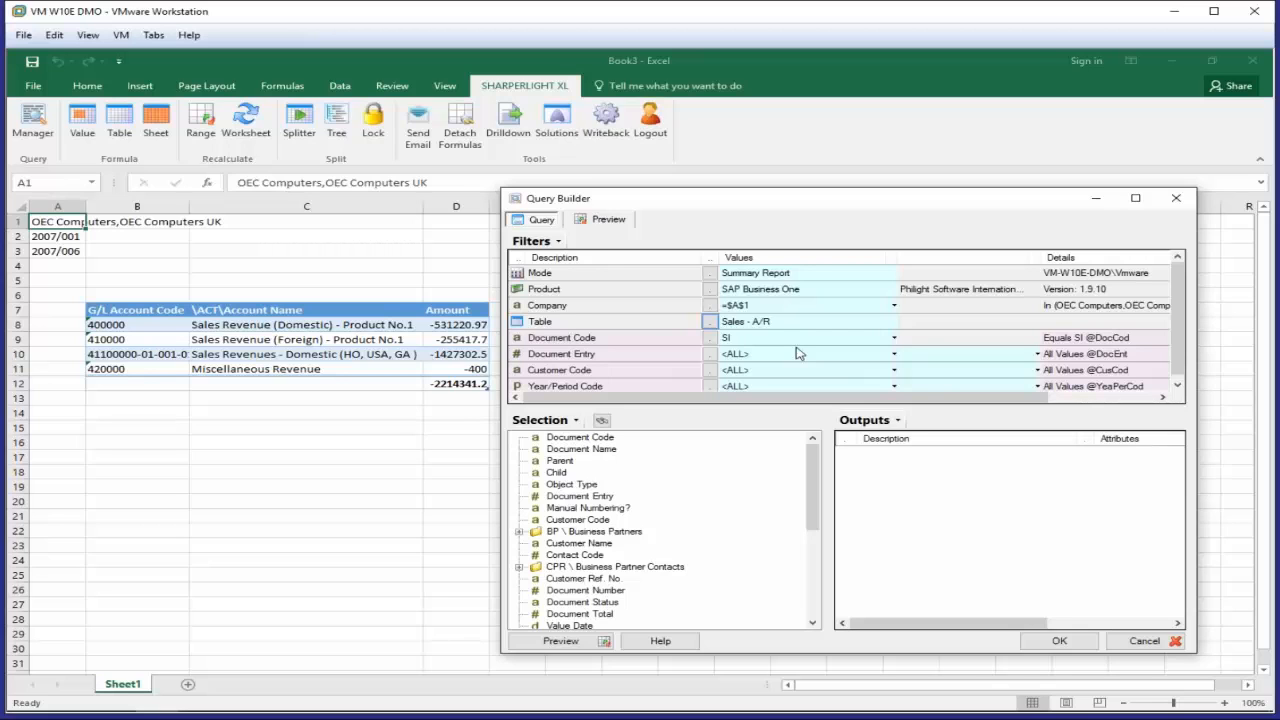
Step: Set the Document Code filter to both Sales Invoice (SI) and Sales Credit Note (SC) using its lookup
{"action": "left_click", "coordinate": [710, 337]}
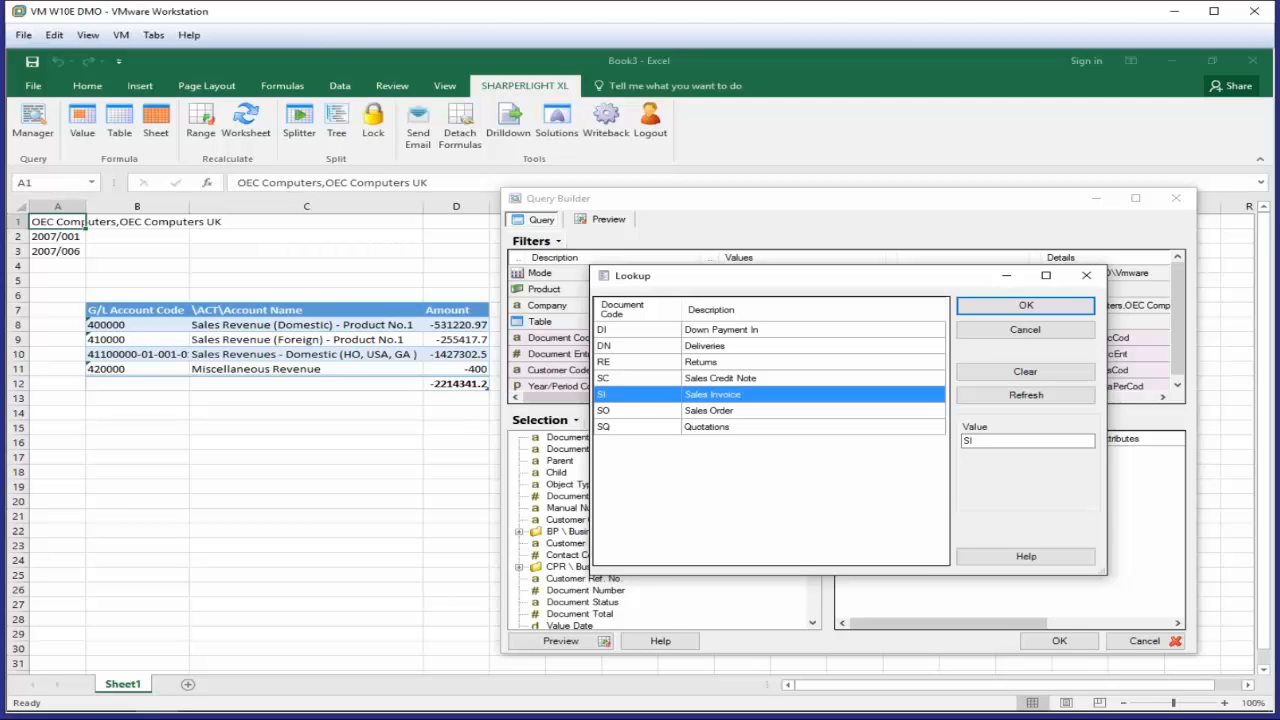
{"action": "left_click", "coordinate": [661, 379], "text": "ctrl"}
{"action": "left_click", "coordinate": [1043, 308]}
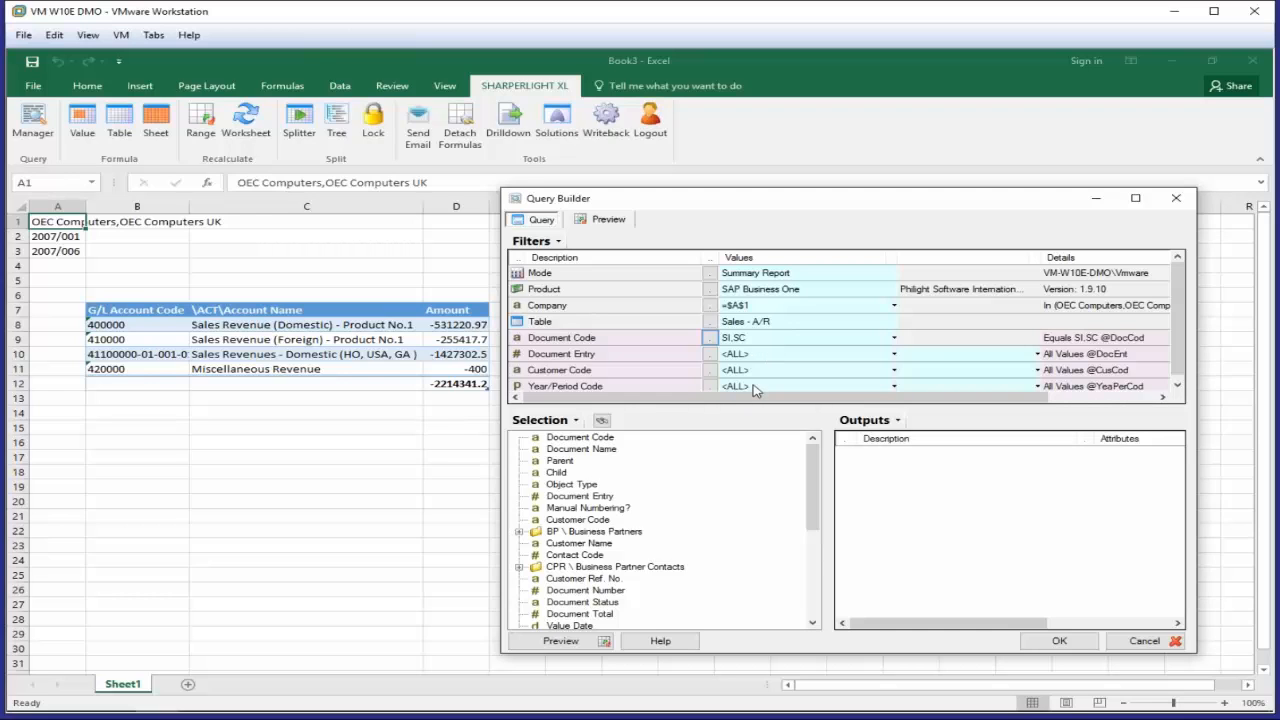
Step: Link the sales query's Year/Period Code range from cell A2 to cell A3
{"action": "left_click", "coordinate": [747, 306]}
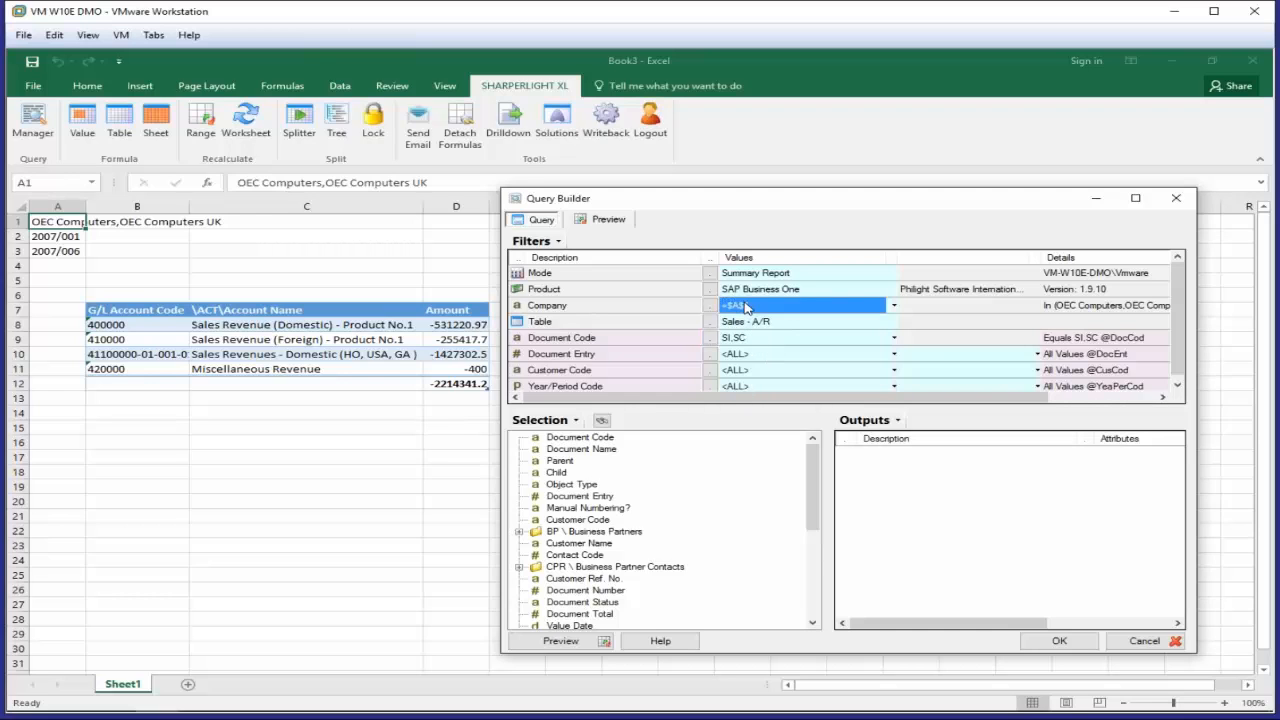
{"action": "left_click", "coordinate": [751, 389]}
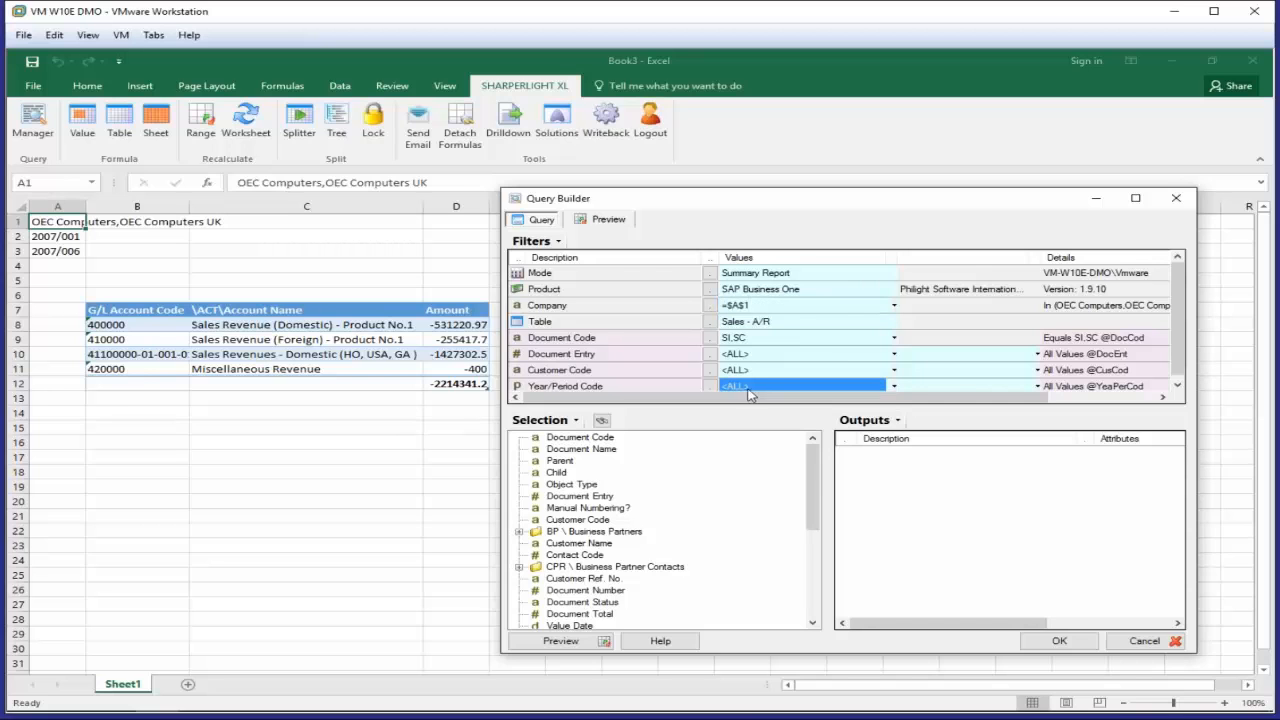
{"action": "left_click", "coordinate": [57, 239]}
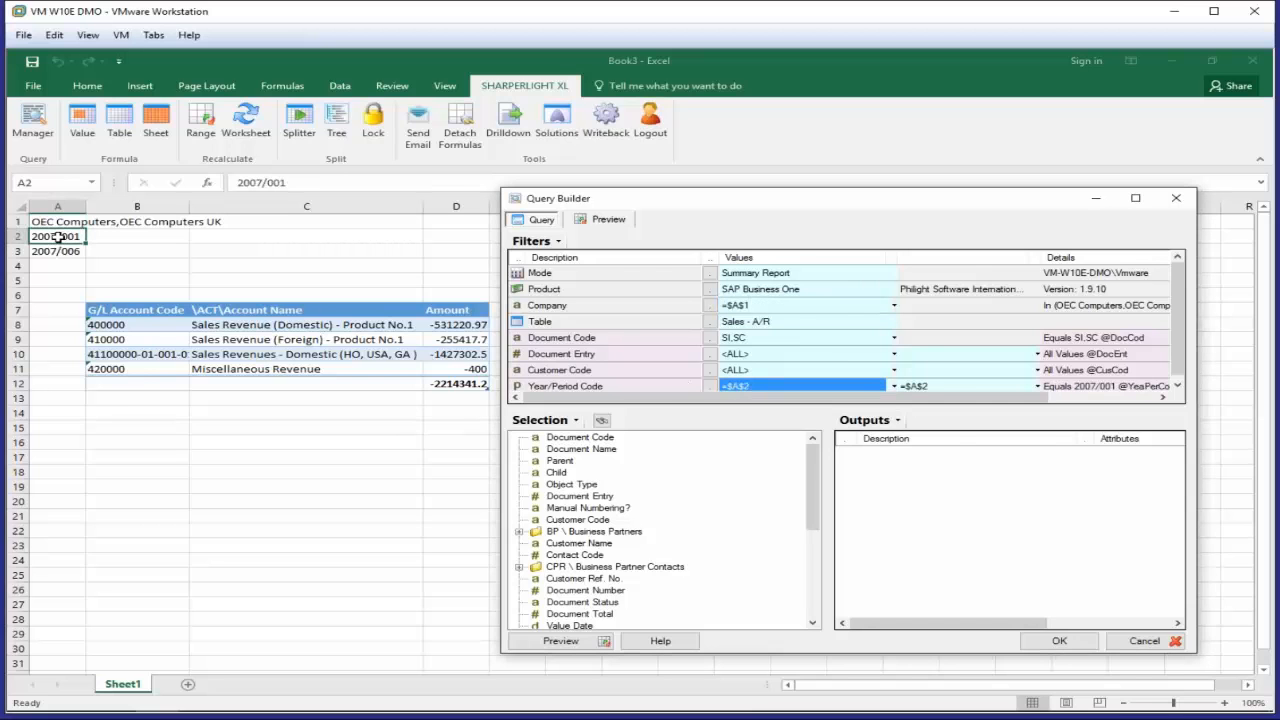
{"action": "left_click", "coordinate": [942, 389]}
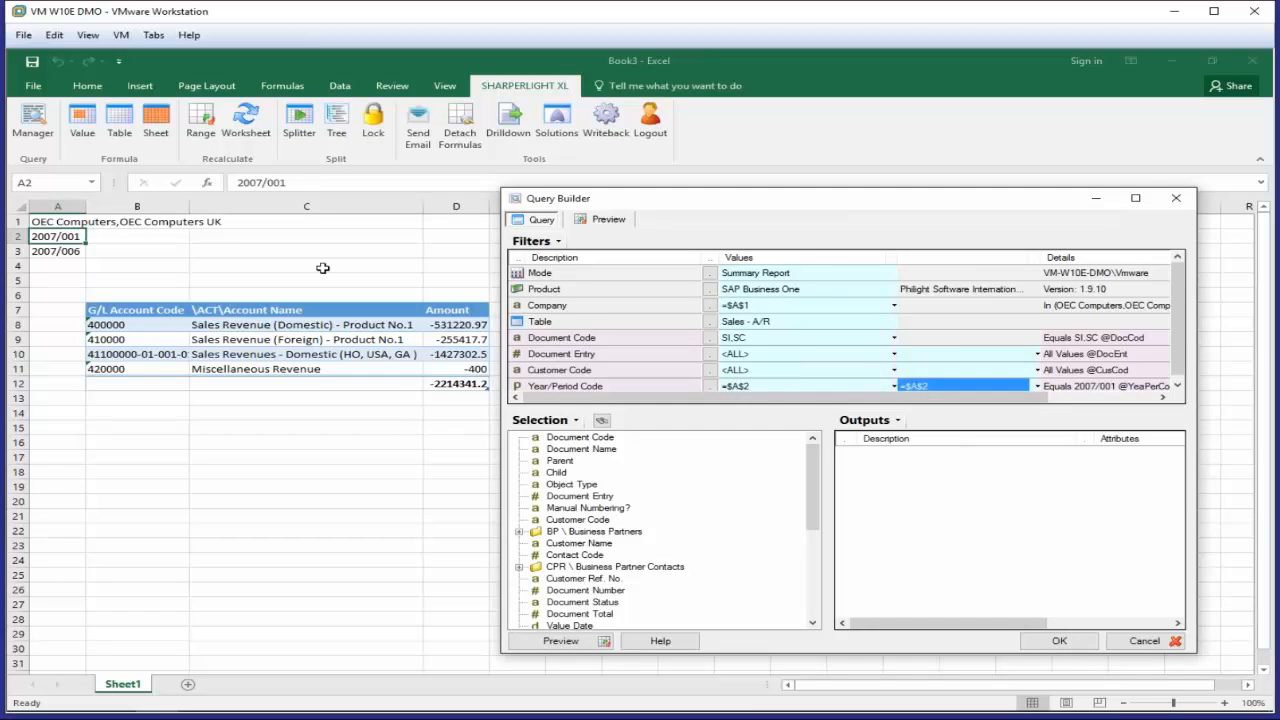
{"action": "left_click", "coordinate": [54, 251]}
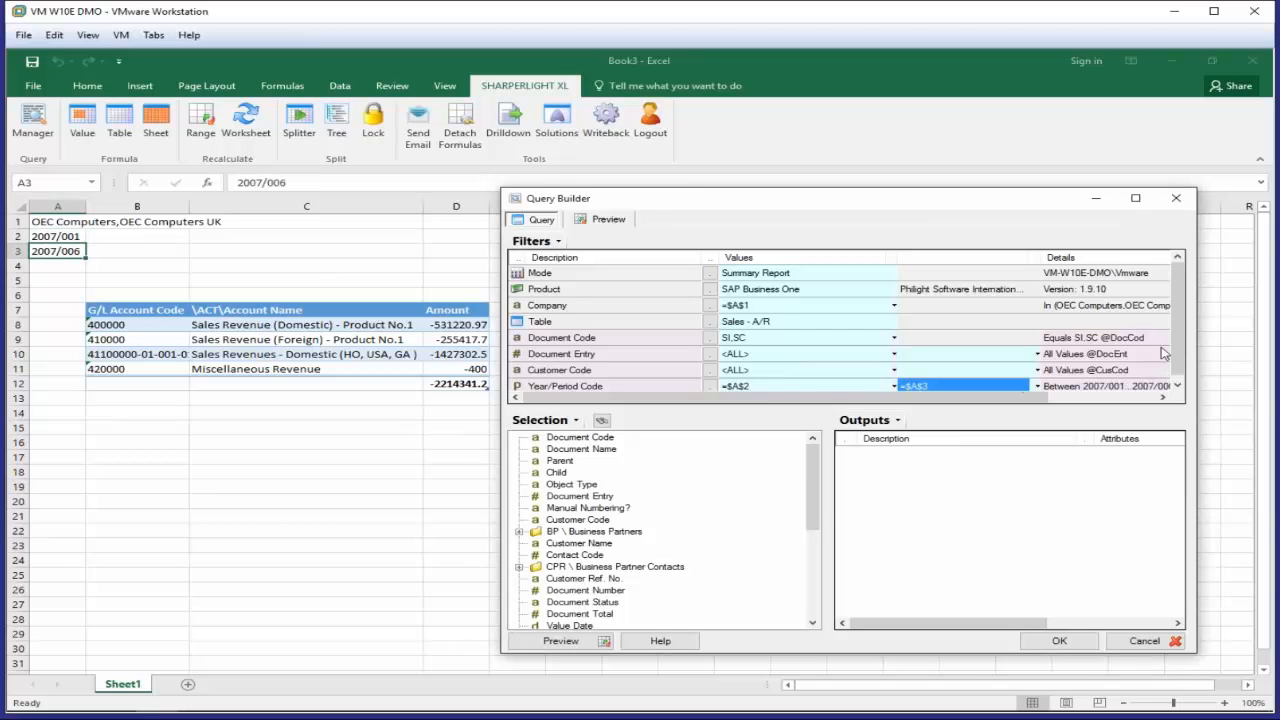
{"action": "left_click_drag", "start_coordinate": [1179, 348], "coordinate": [1179, 366]}
Step: Add Customer Code, Customer Name and the Line Total field from Contents as the sales query's outputs
{"action": "double_click", "coordinate": [577, 520]}
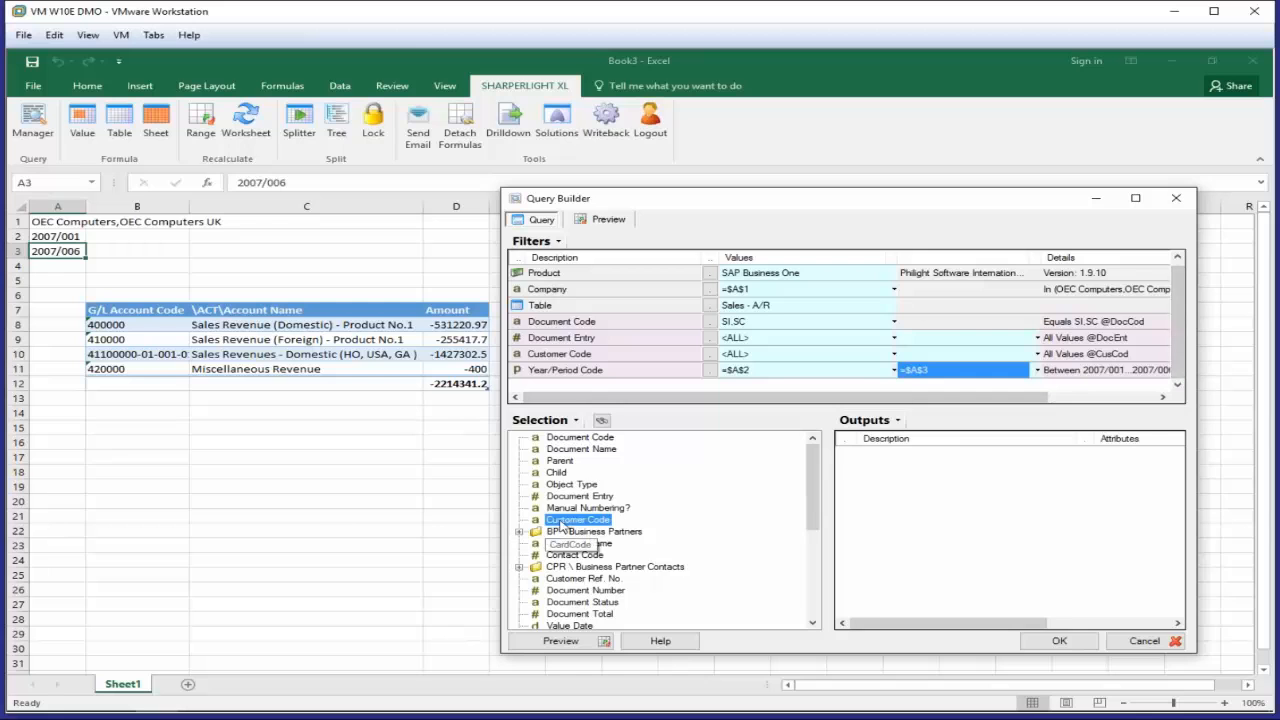
{"action": "double_click", "coordinate": [578, 544]}
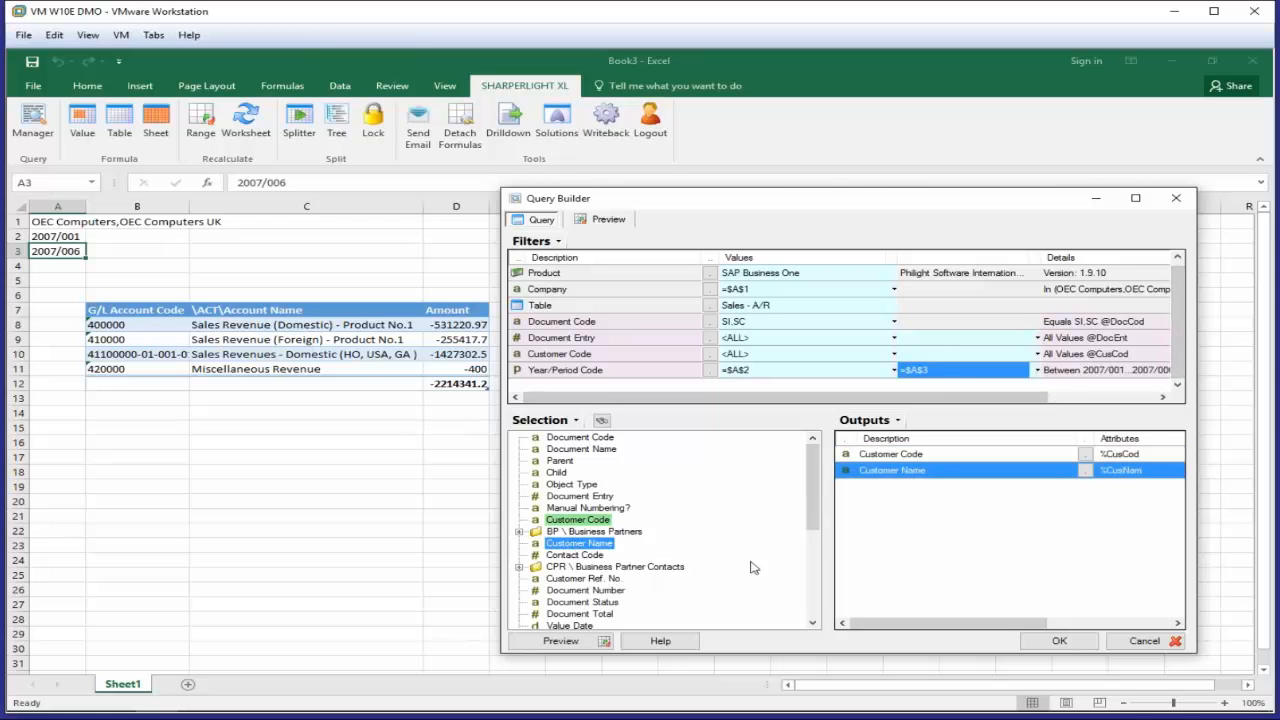
{"action": "left_click_drag", "start_coordinate": [814, 490], "coordinate": [820, 584]}
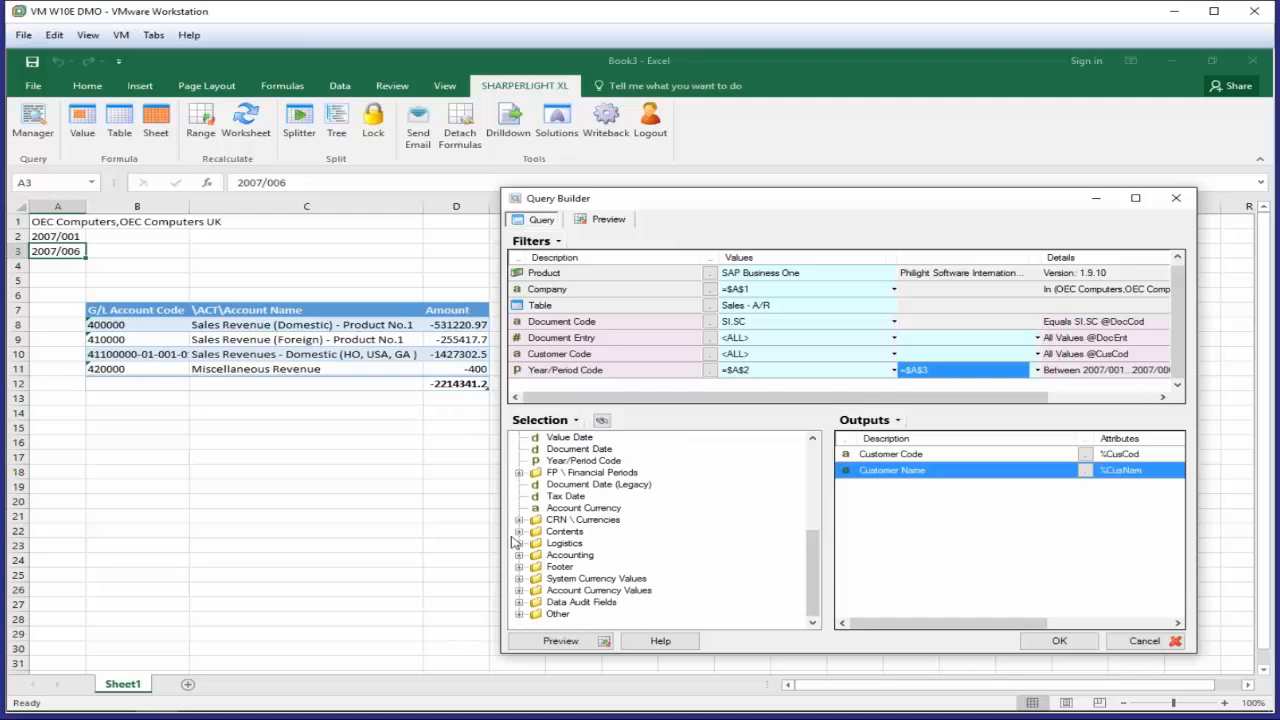
{"action": "left_click", "coordinate": [519, 531]}
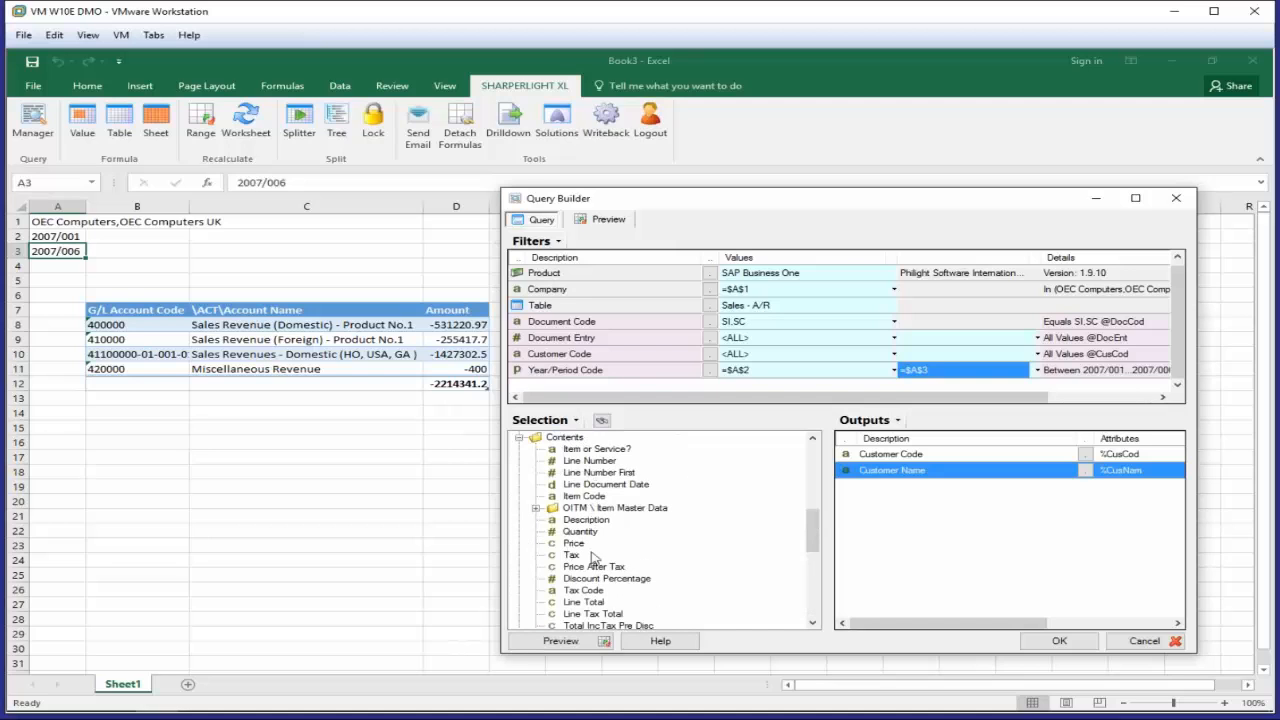
{"action": "double_click", "coordinate": [583, 602]}
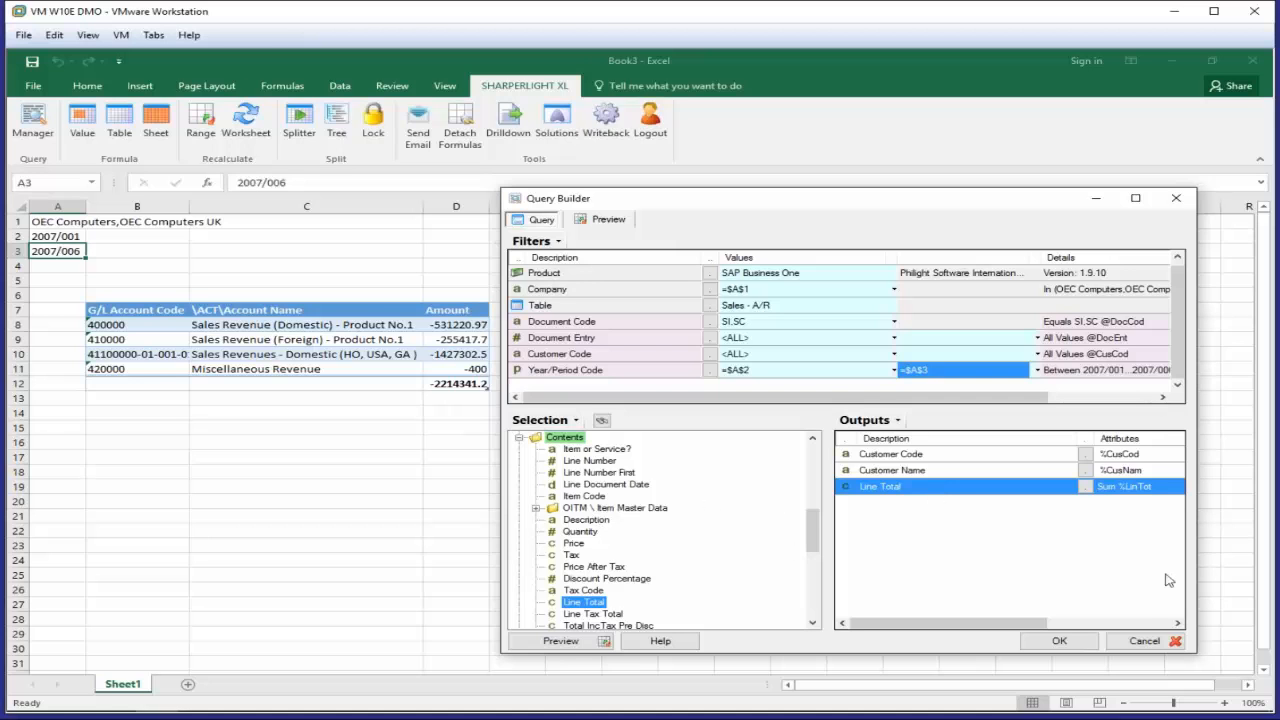
Step: Insert the sales table into the sheet and autofit columns I and J
{"action": "left_click", "coordinate": [1059, 640]}
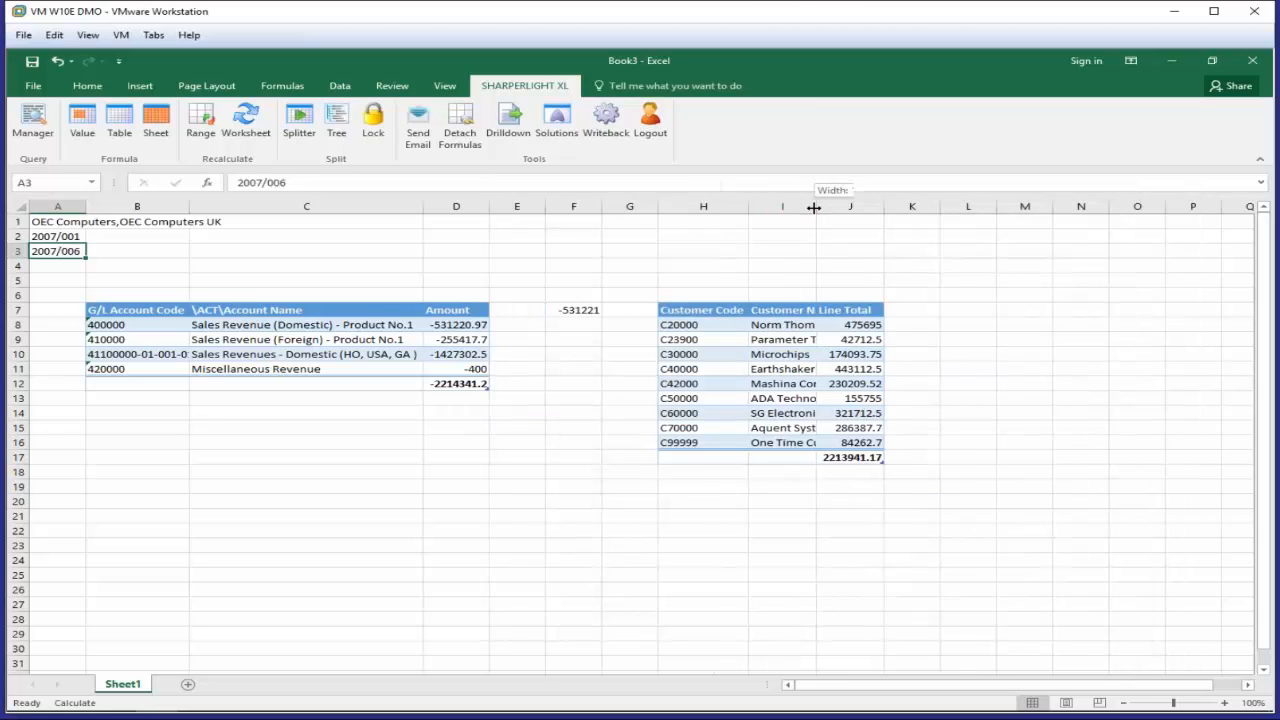
{"action": "double_click", "coordinate": [816, 205]}
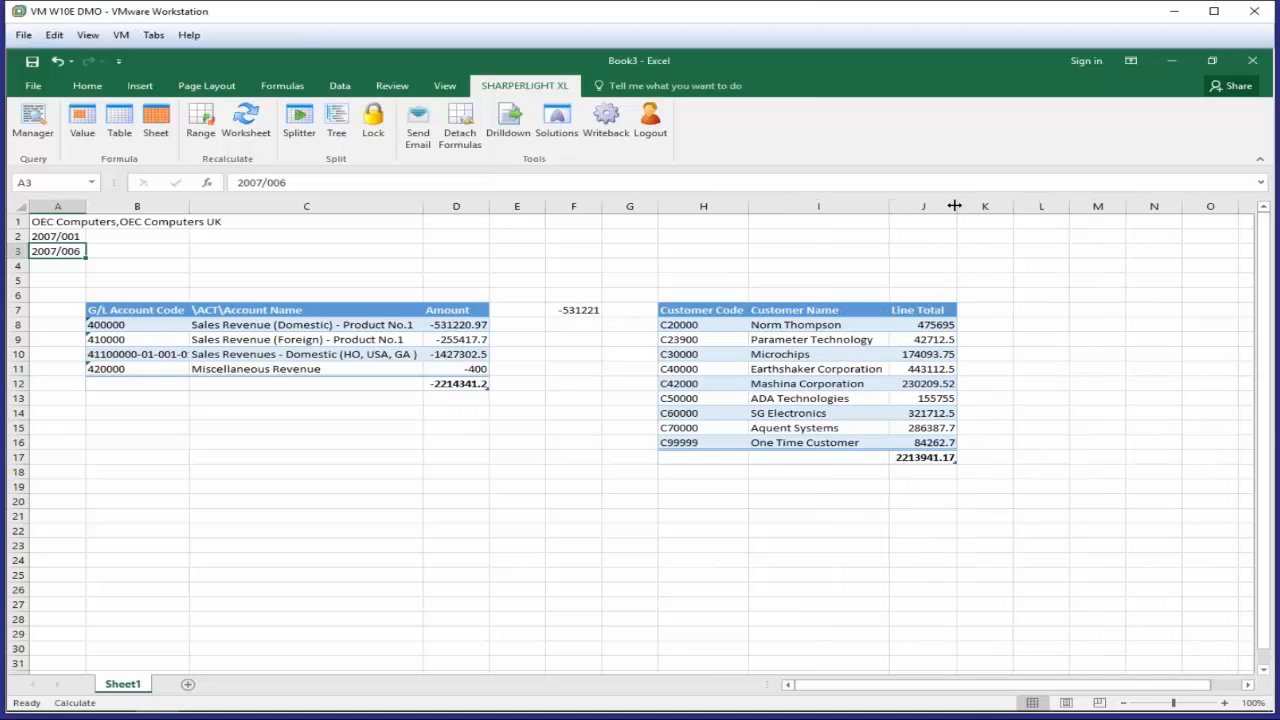
{"action": "double_click", "coordinate": [962, 205]}
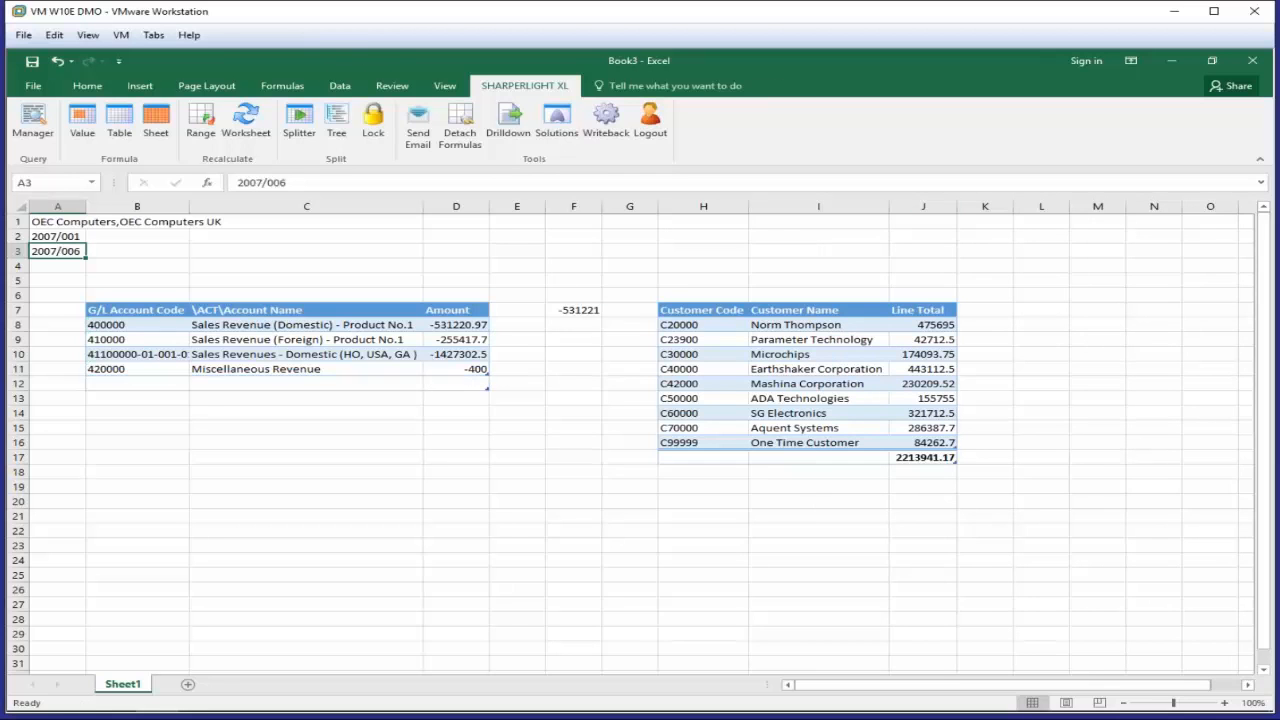
Step: Start a summary drilldown on the Microchips Line Total and add Item Code from Contents as an output
{"action": "left_click", "coordinate": [722, 327]}
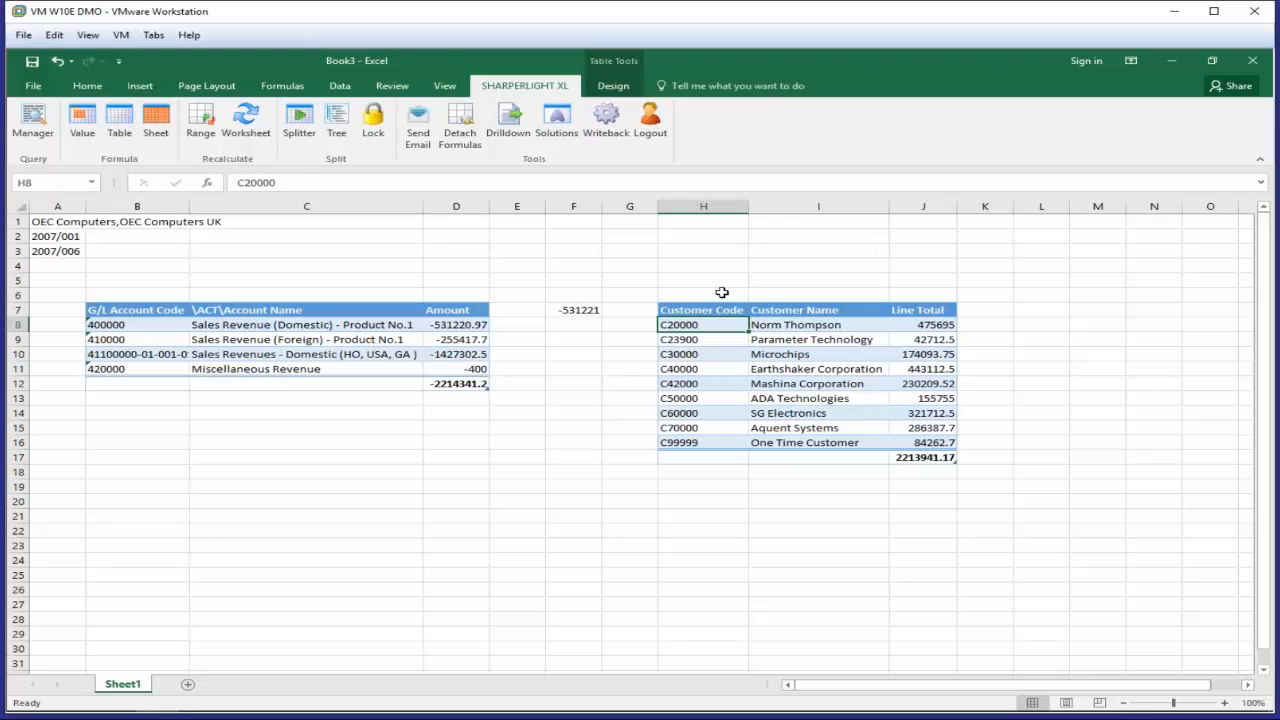
{"action": "left_click", "coordinate": [921, 353]}
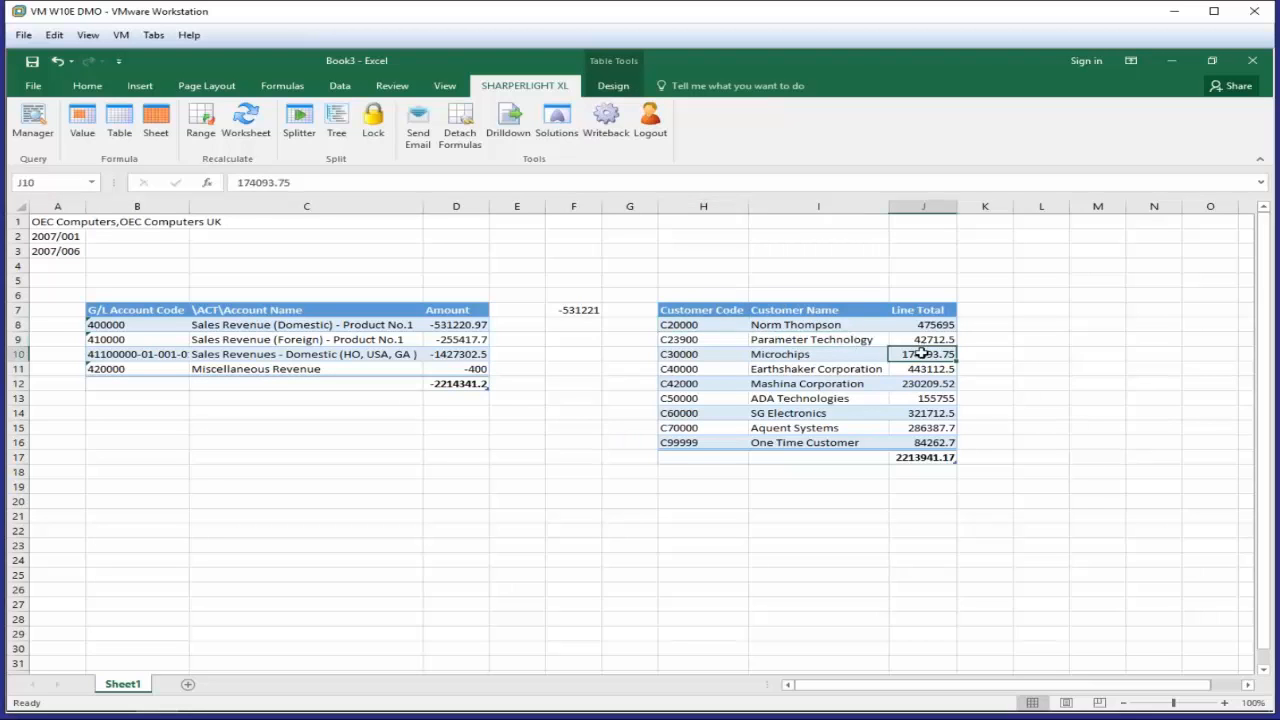
{"action": "right_click", "coordinate": [922, 354]}
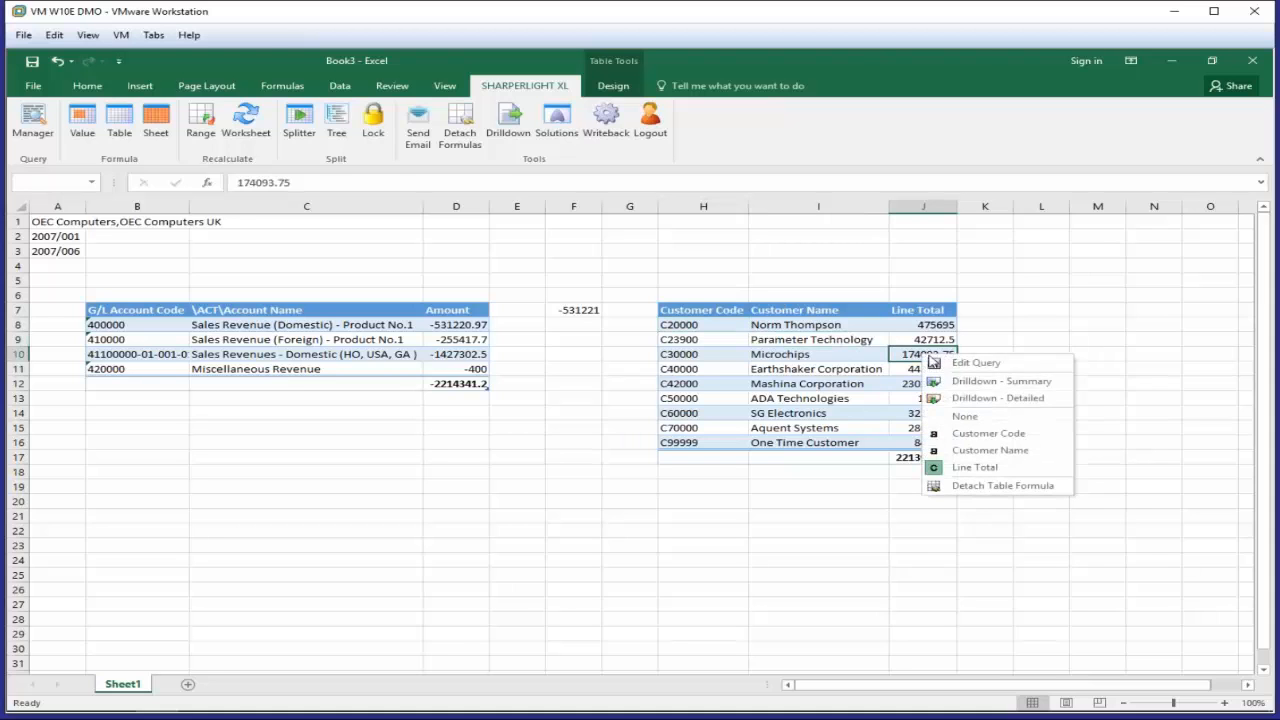
{"action": "left_click", "coordinate": [969, 386]}
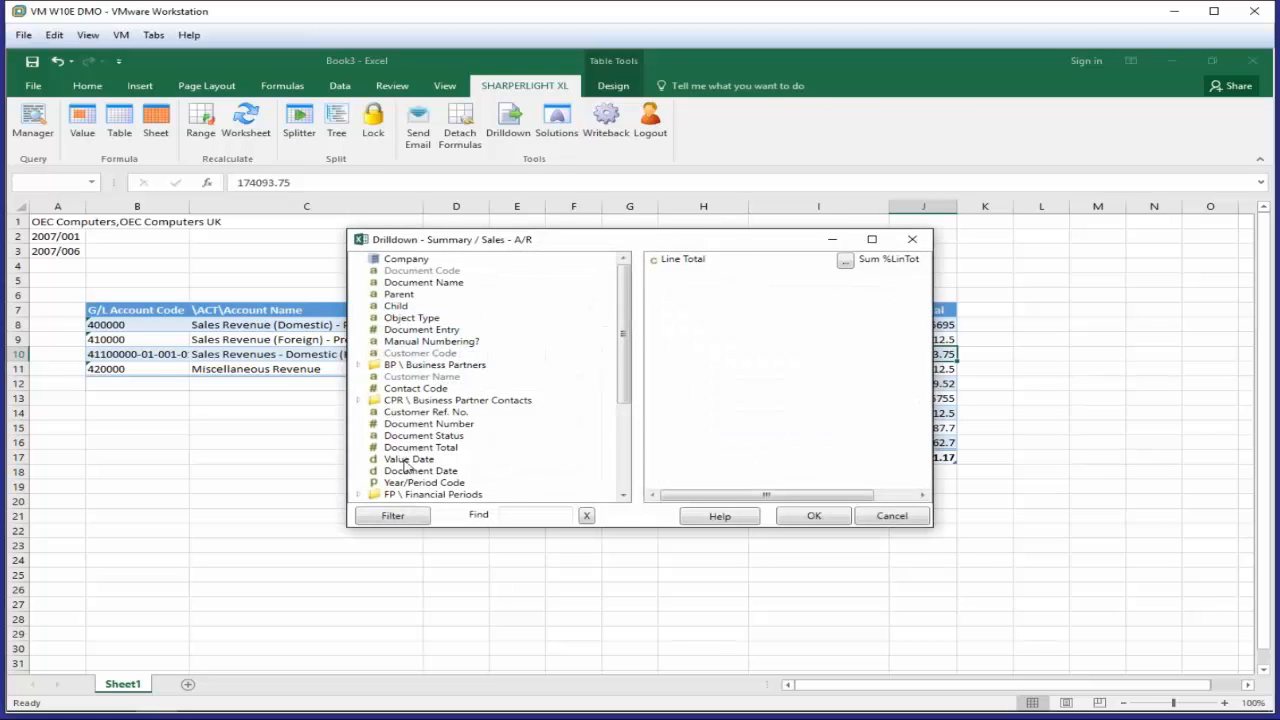
{"action": "left_click_drag", "start_coordinate": [622, 350], "coordinate": [623, 414]}
{"action": "left_click", "coordinate": [358, 424]}
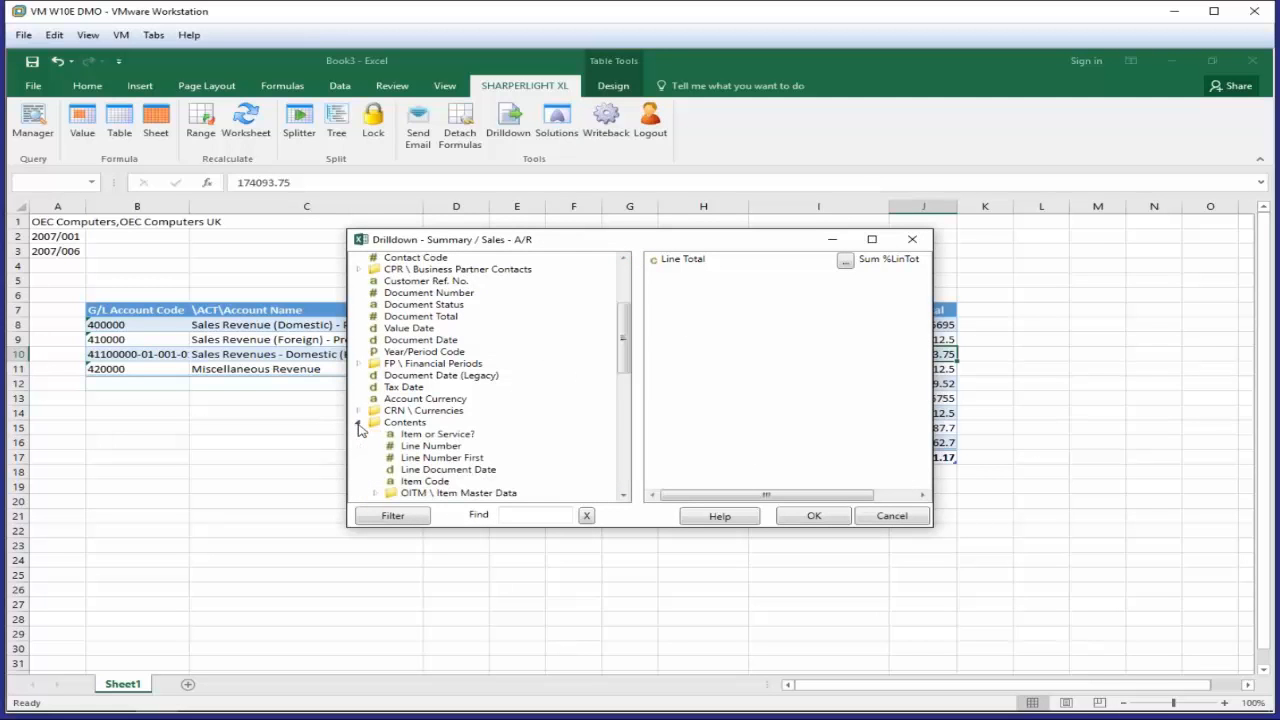
{"action": "double_click", "coordinate": [428, 481]}
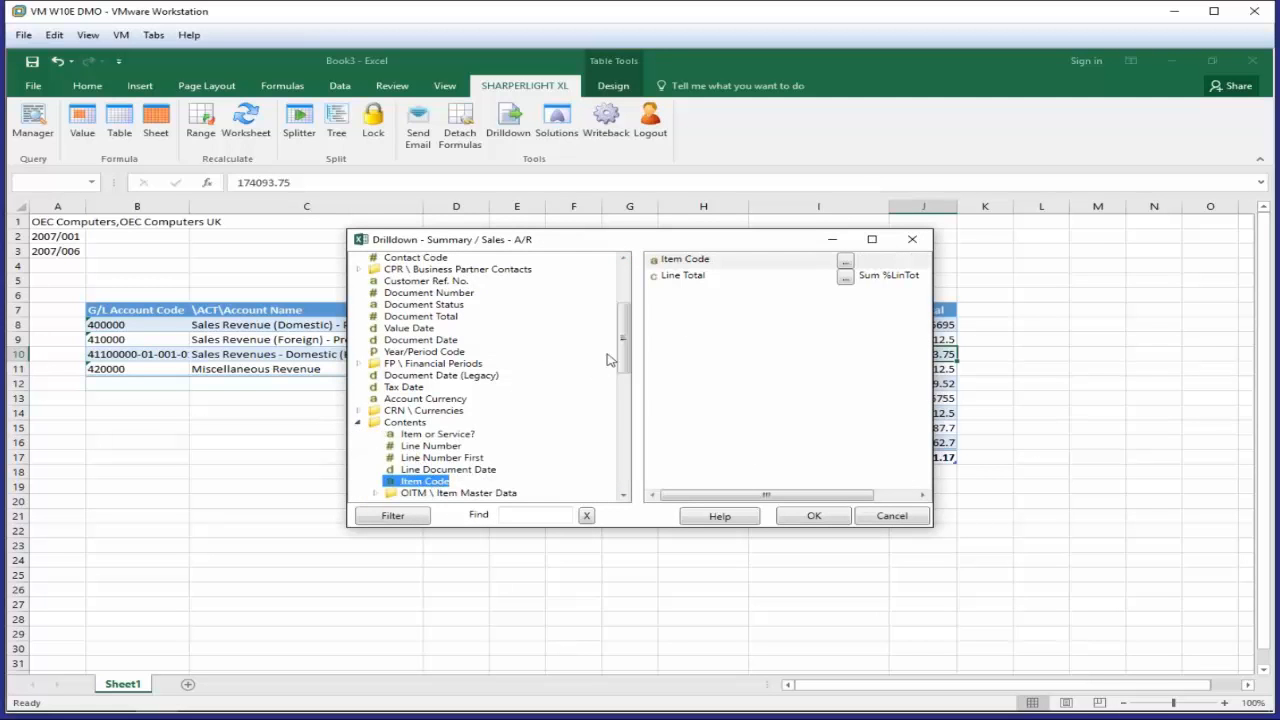
Step: Add the item Description to the drilldown, run it to review the Microchips sales by item, and close the results
{"action": "left_click_drag", "start_coordinate": [622, 340], "coordinate": [622, 346]}
{"action": "double_click", "coordinate": [440, 437]}
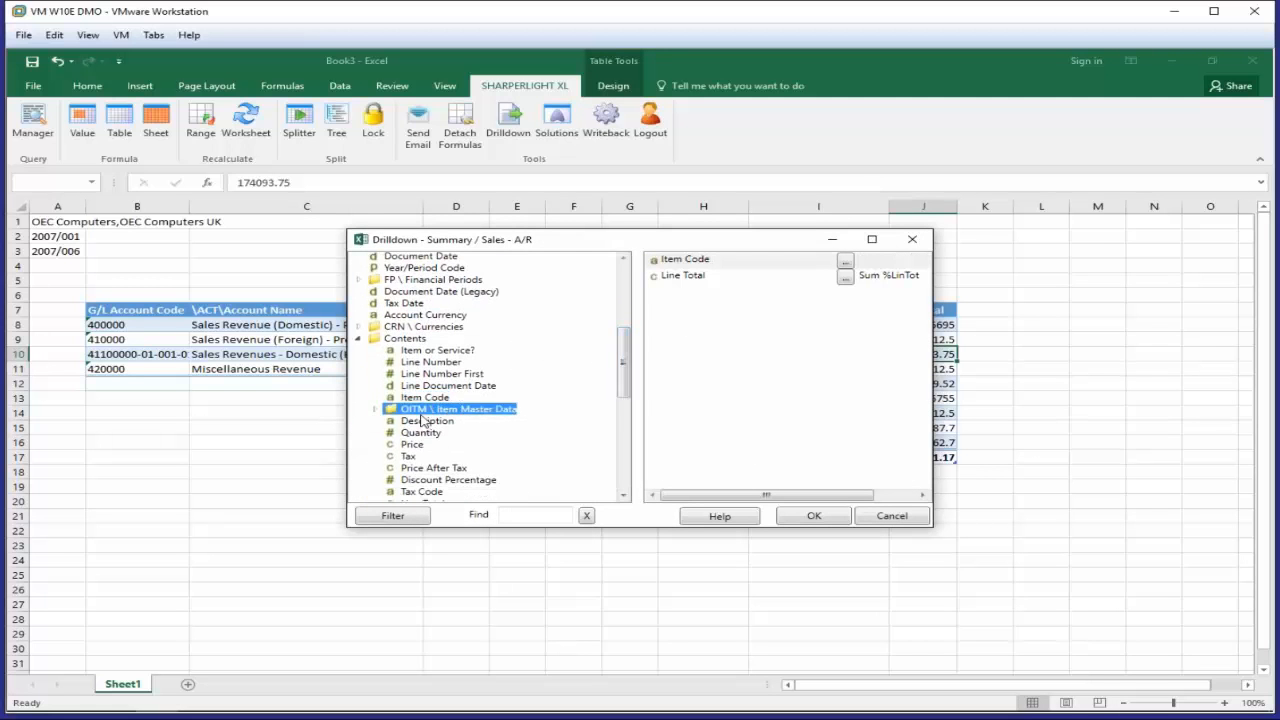
{"action": "double_click", "coordinate": [421, 413]}
{"action": "left_click", "coordinate": [381, 410]}
{"action": "double_click", "coordinate": [418, 421]}
{"action": "left_click", "coordinate": [813, 516]}
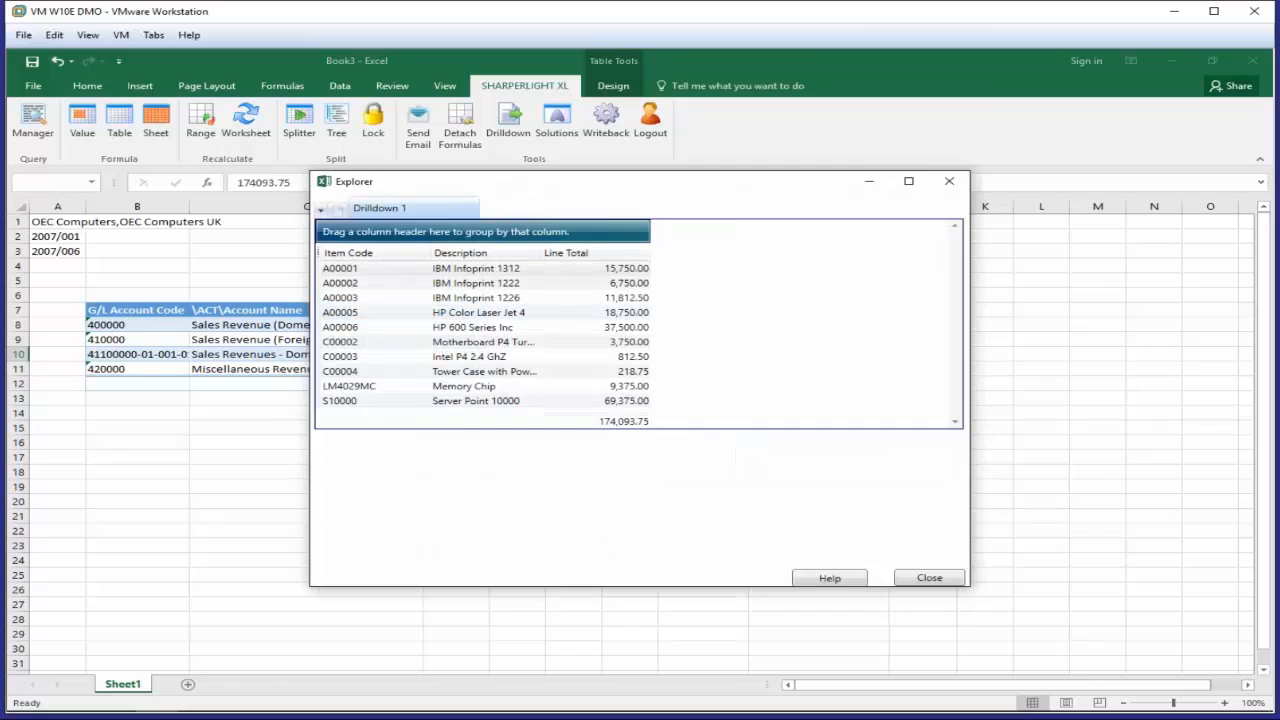
{"action": "left_click_drag", "start_coordinate": [543, 190], "coordinate": [295, 227]}
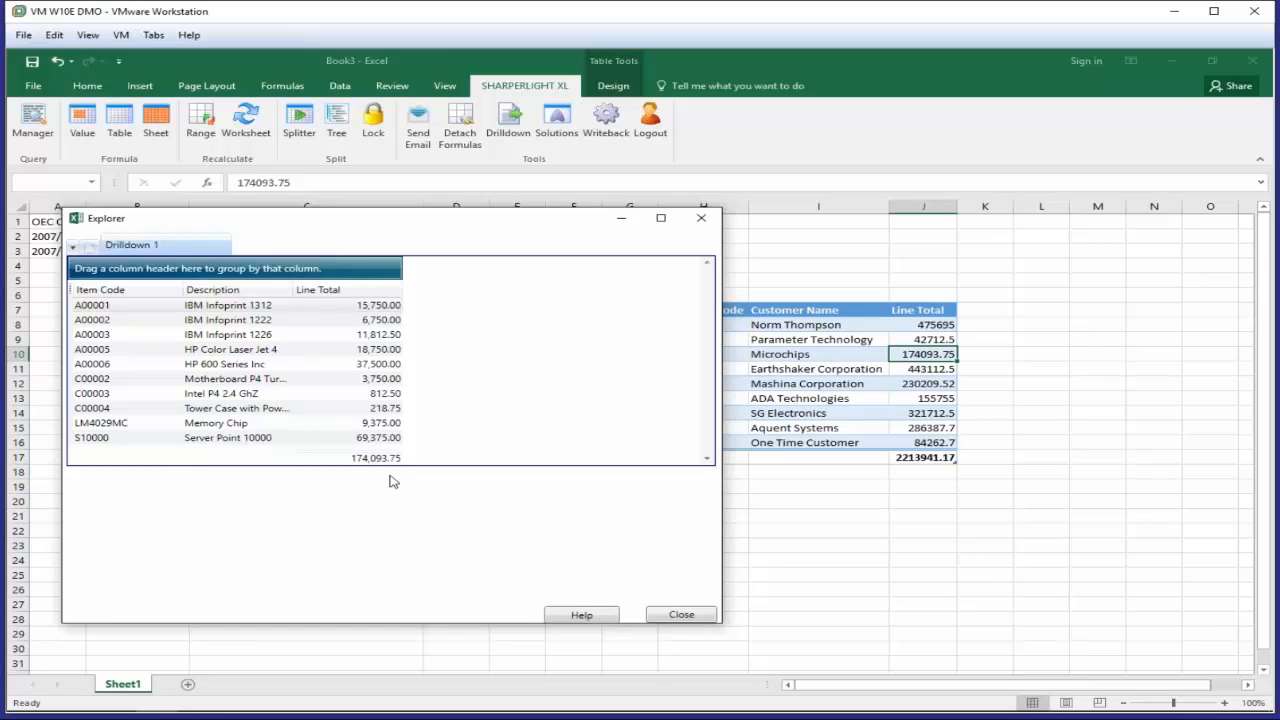
{"action": "left_click", "coordinate": [680, 614]}
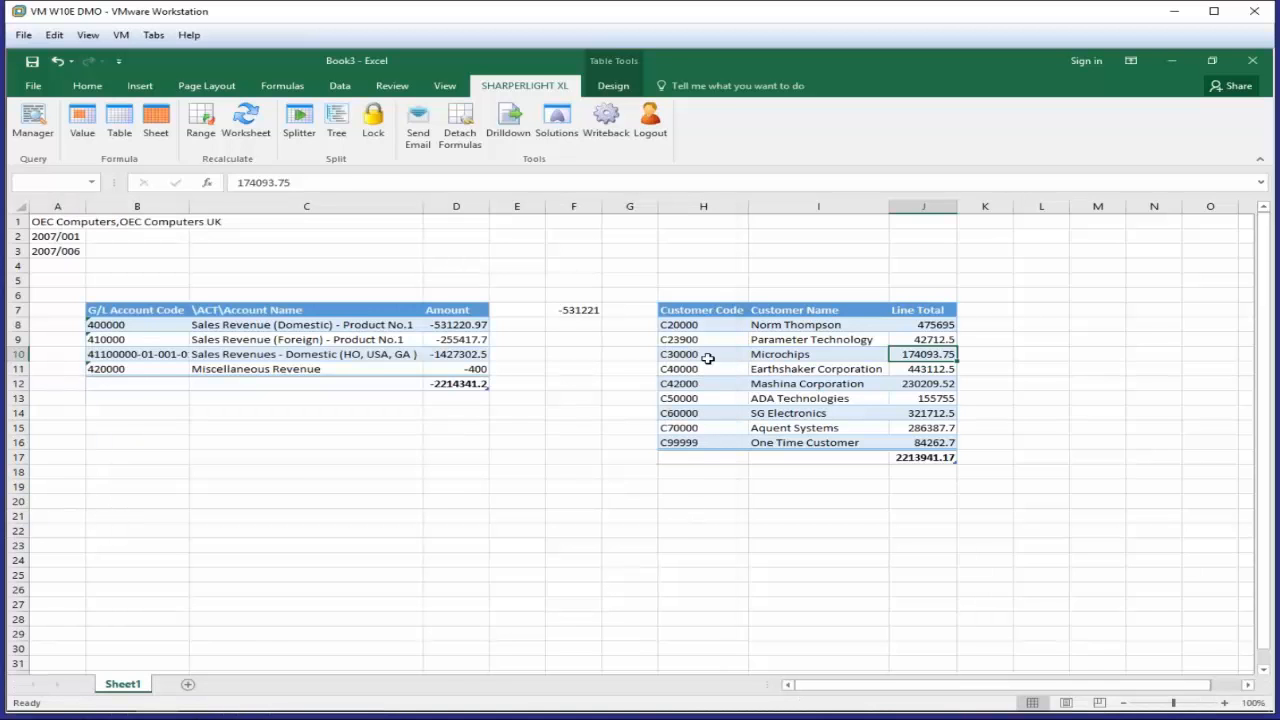
Step: Open the sales table query in cell H6 and publish it as a new published query titled Sales - A/R
{"action": "left_click", "coordinate": [715, 294]}
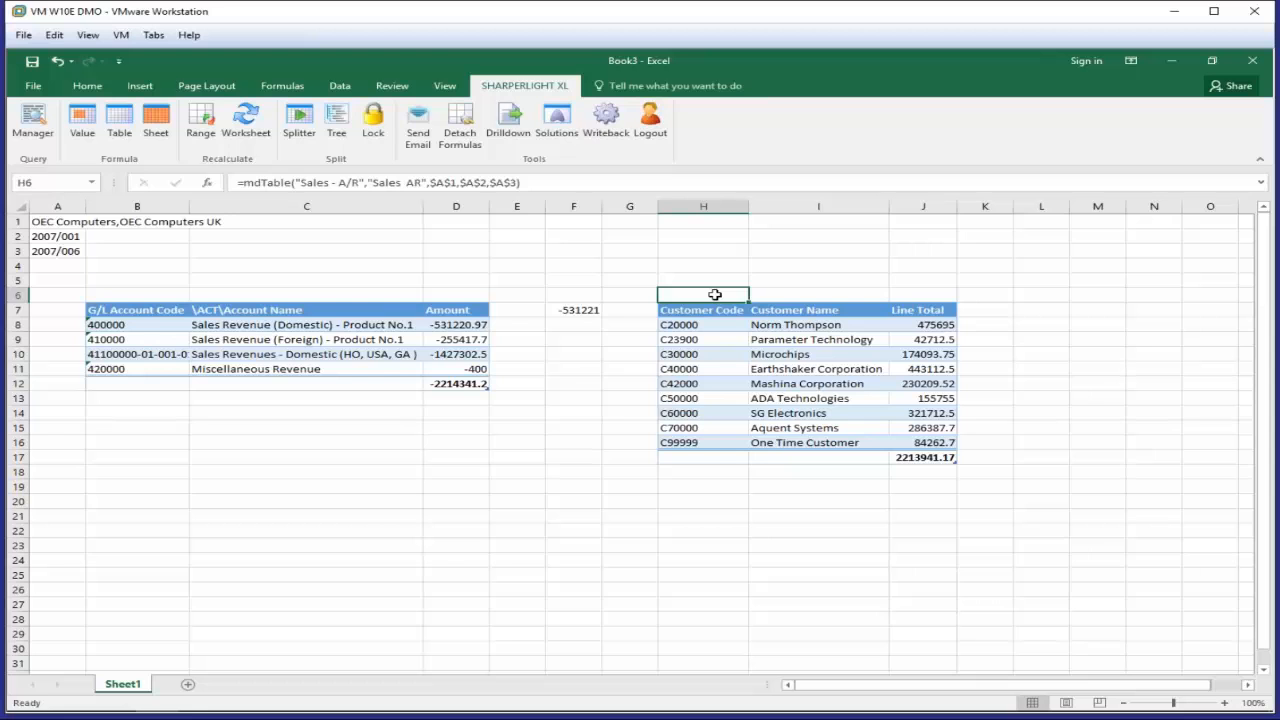
{"action": "double_click", "coordinate": [715, 294]}
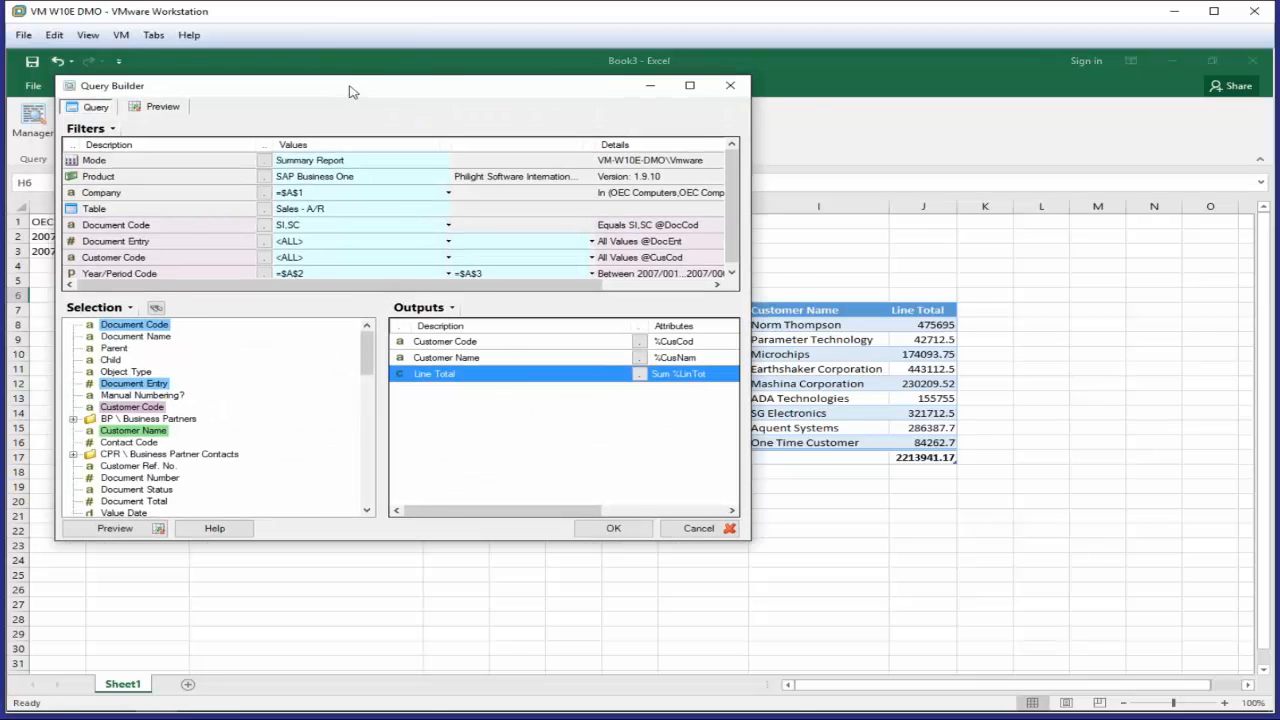
{"action": "left_click_drag", "start_coordinate": [337, 89], "coordinate": [405, 107]}
{"action": "left_click", "coordinate": [138, 141]}
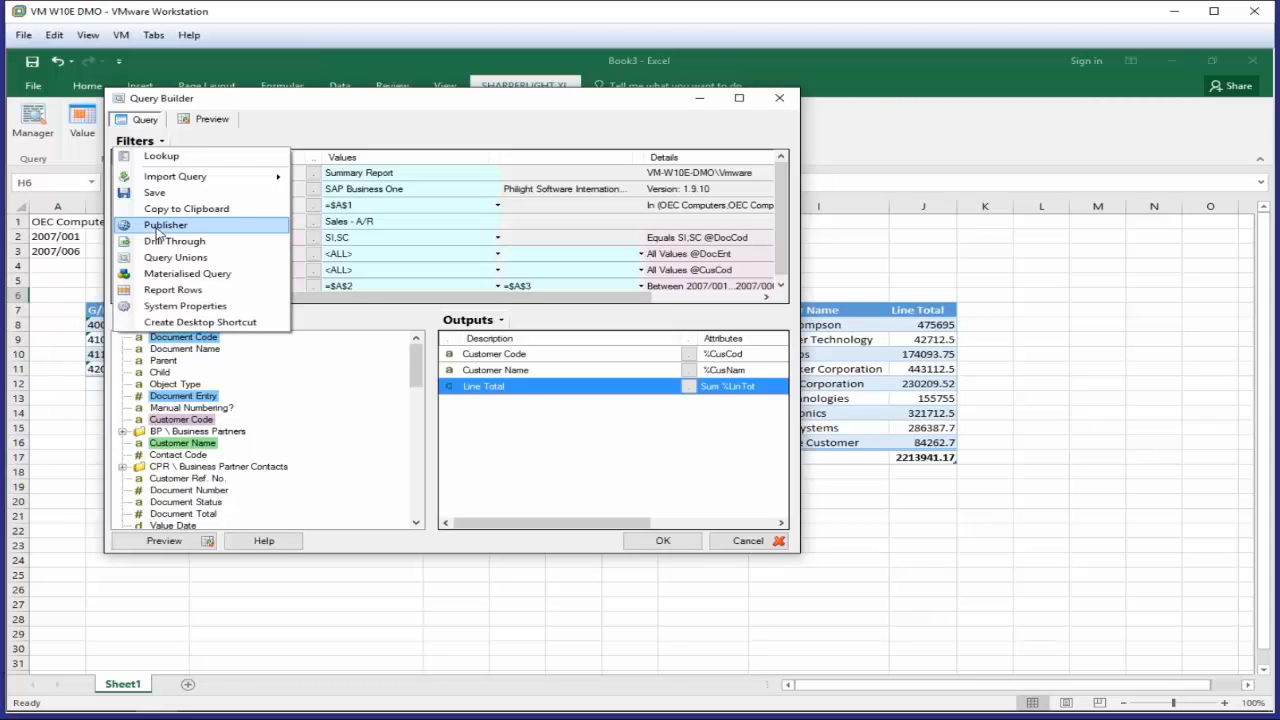
{"action": "left_click", "coordinate": [157, 226]}
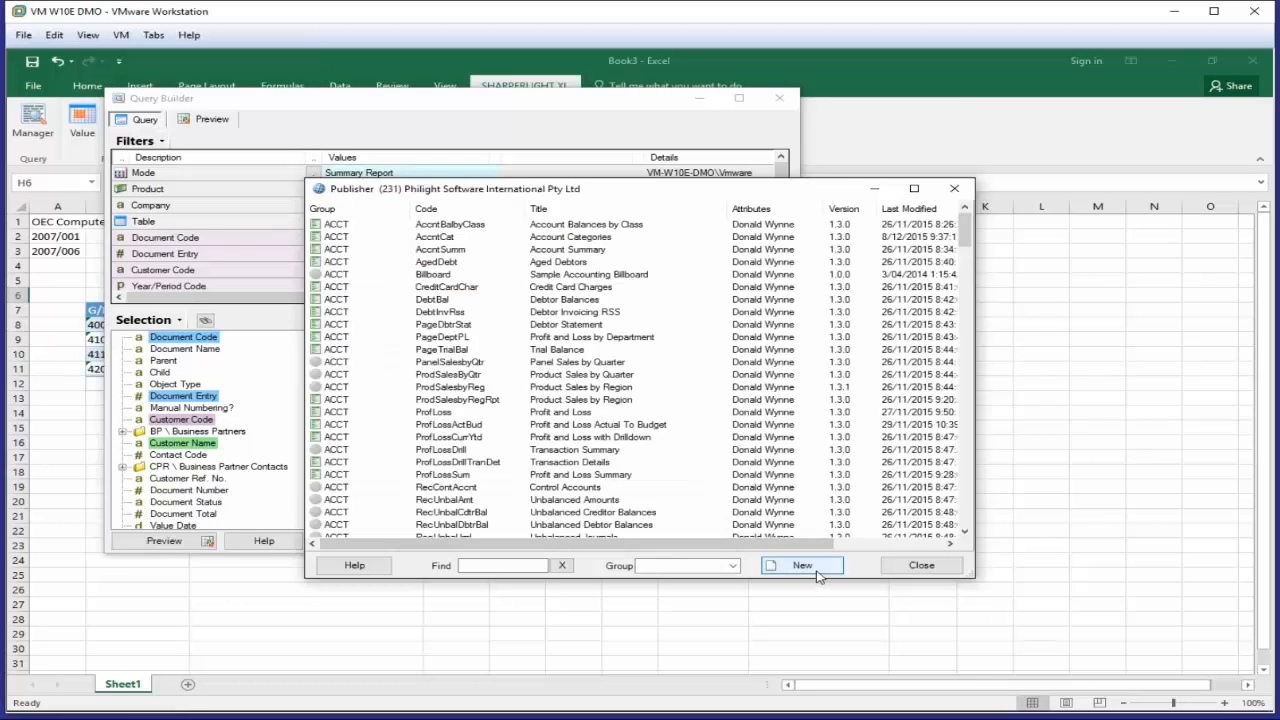
{"action": "left_click", "coordinate": [817, 572]}
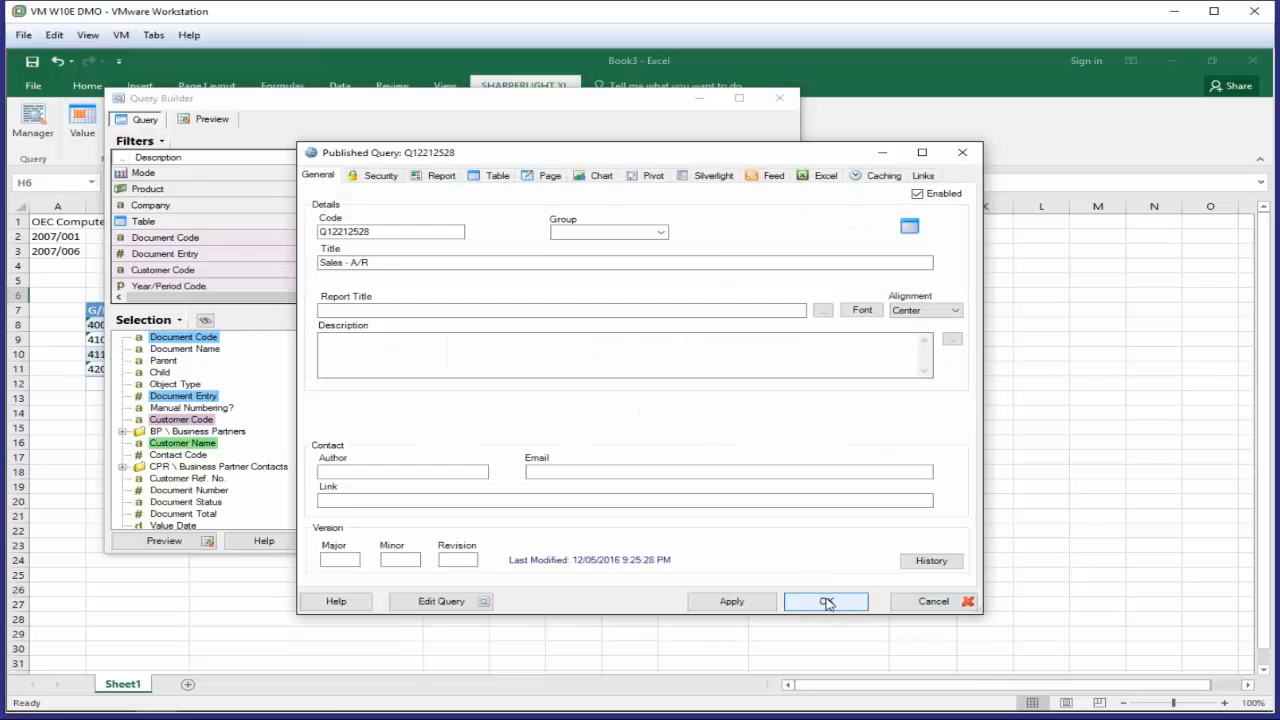
{"action": "left_click", "coordinate": [826, 601]}
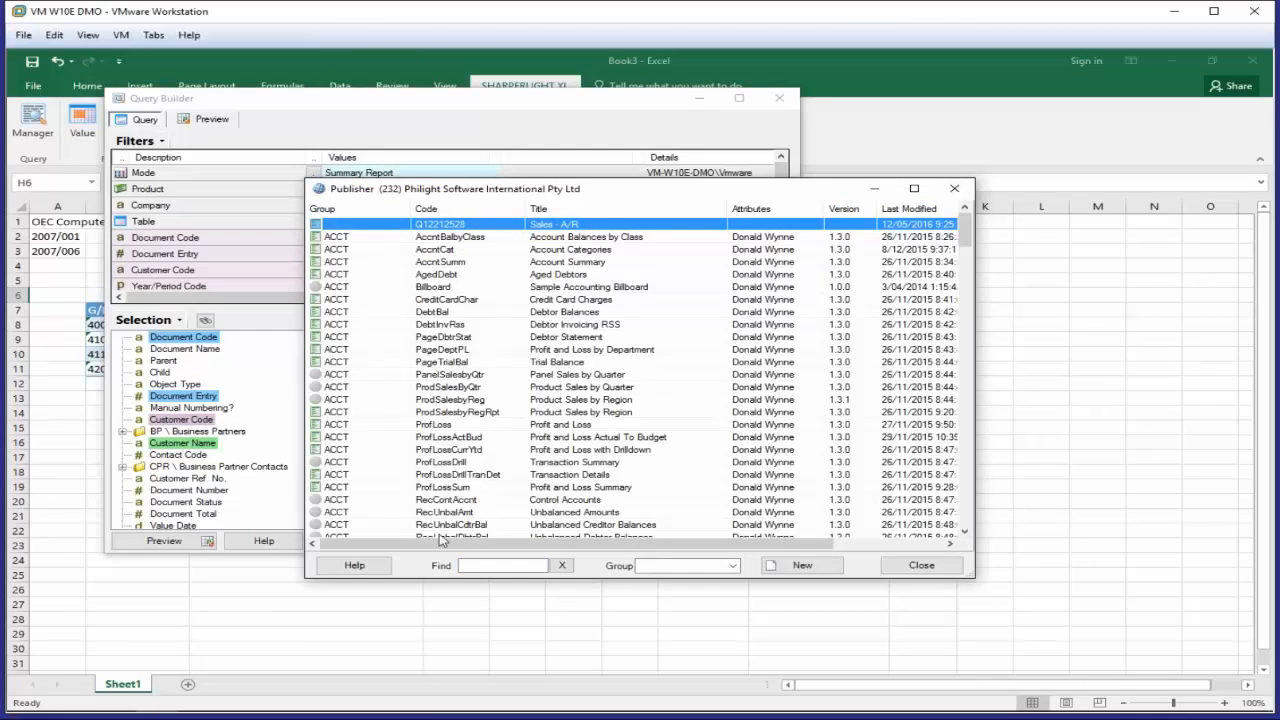
Step: Switch to Chrome and open the published reports list on the Sharperlight Index page
{"action": "mouse_move", "coordinate": [361, 702]}
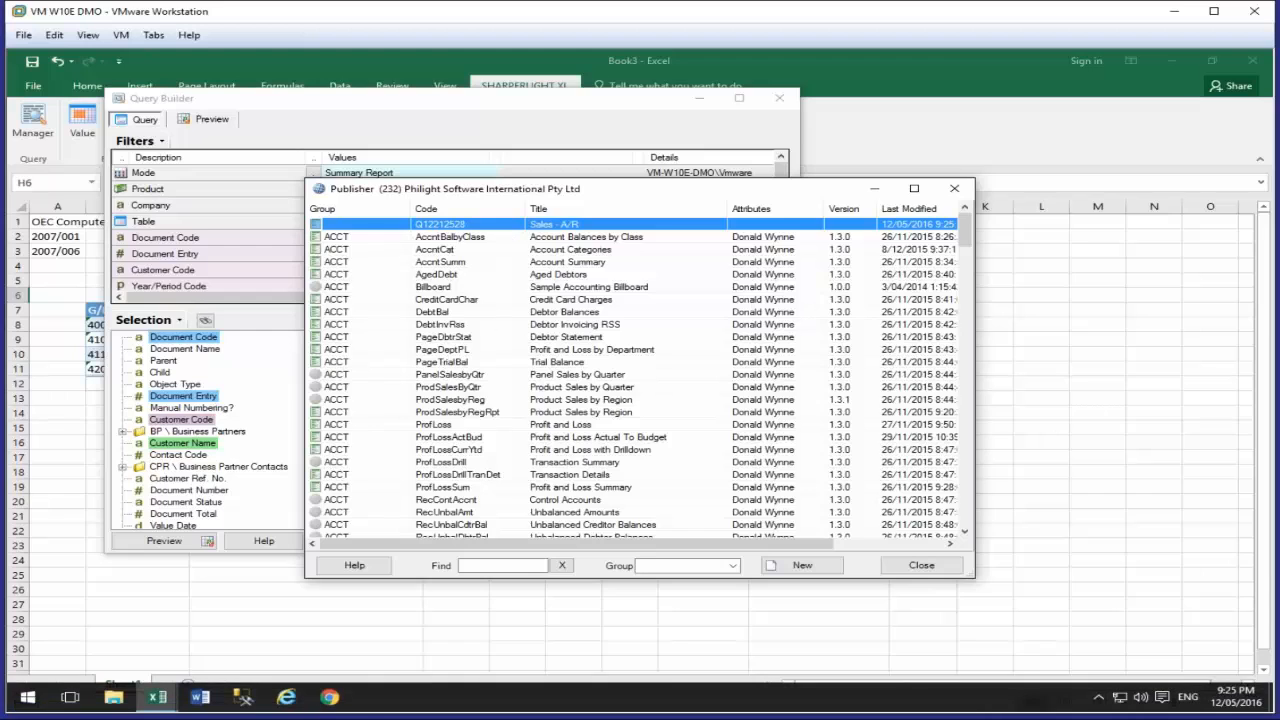
{"action": "left_click", "coordinate": [331, 699]}
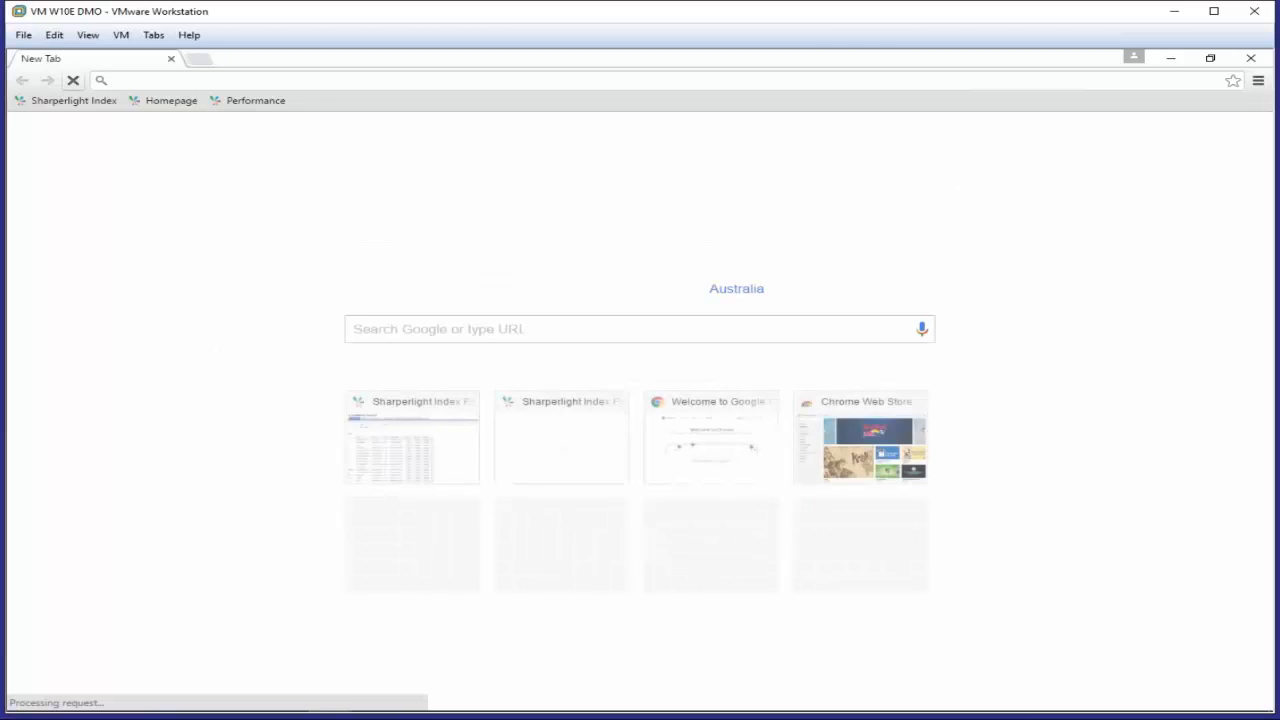
{"action": "left_click", "coordinate": [73, 101]}
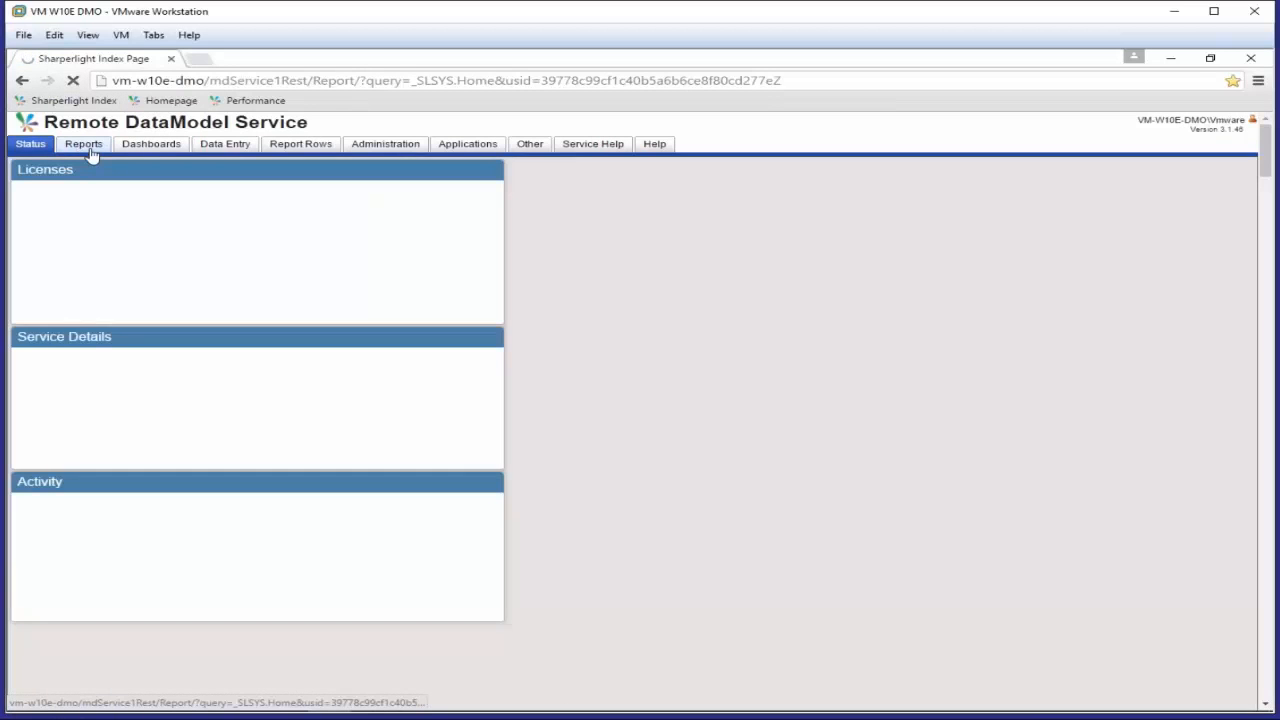
{"action": "left_click", "coordinate": [88, 150]}
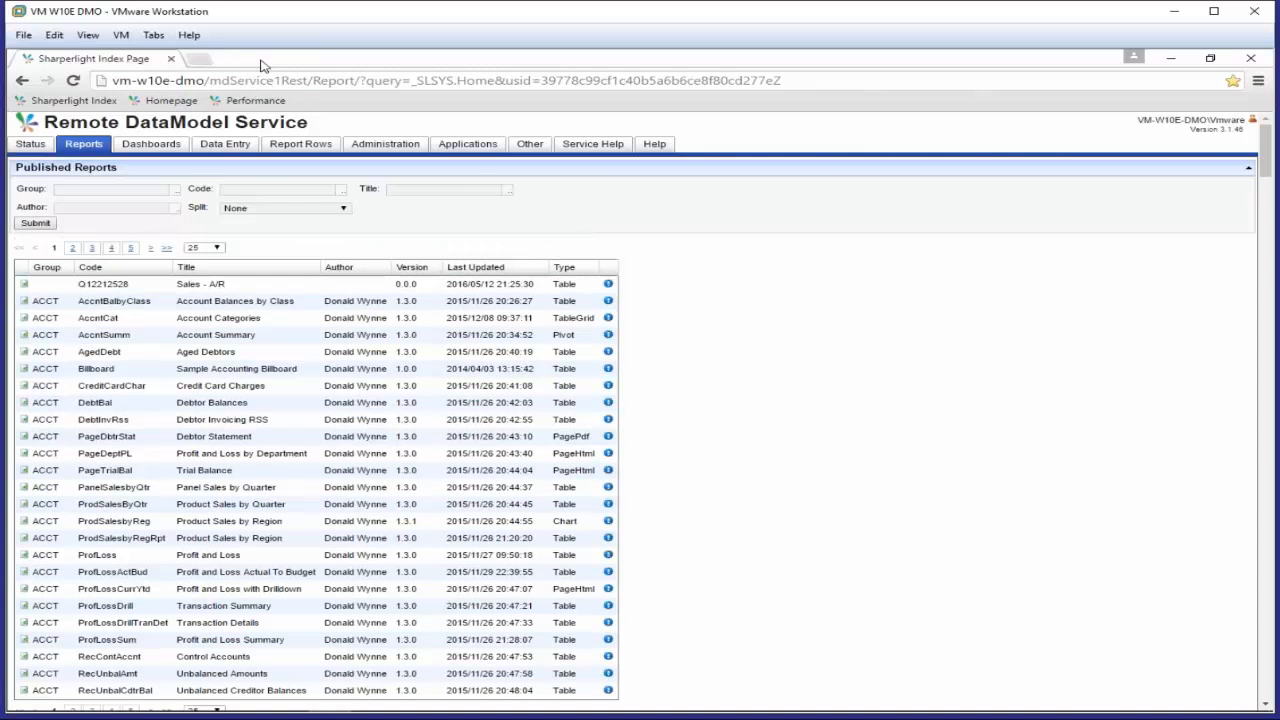
{"action": "left_click_drag", "start_coordinate": [260, 65], "coordinate": [515, 258]}
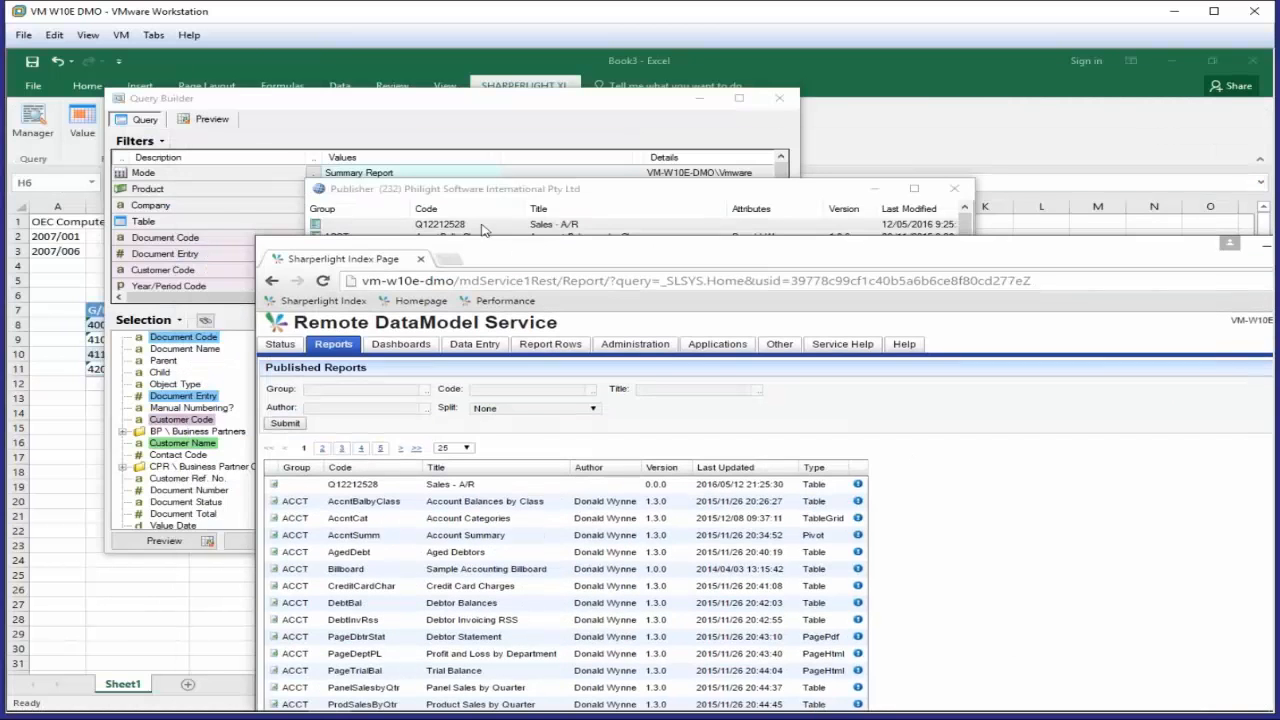
Step: Open the published Sales - A/R report and run it with its preset filters
{"action": "left_click", "coordinate": [366, 485]}
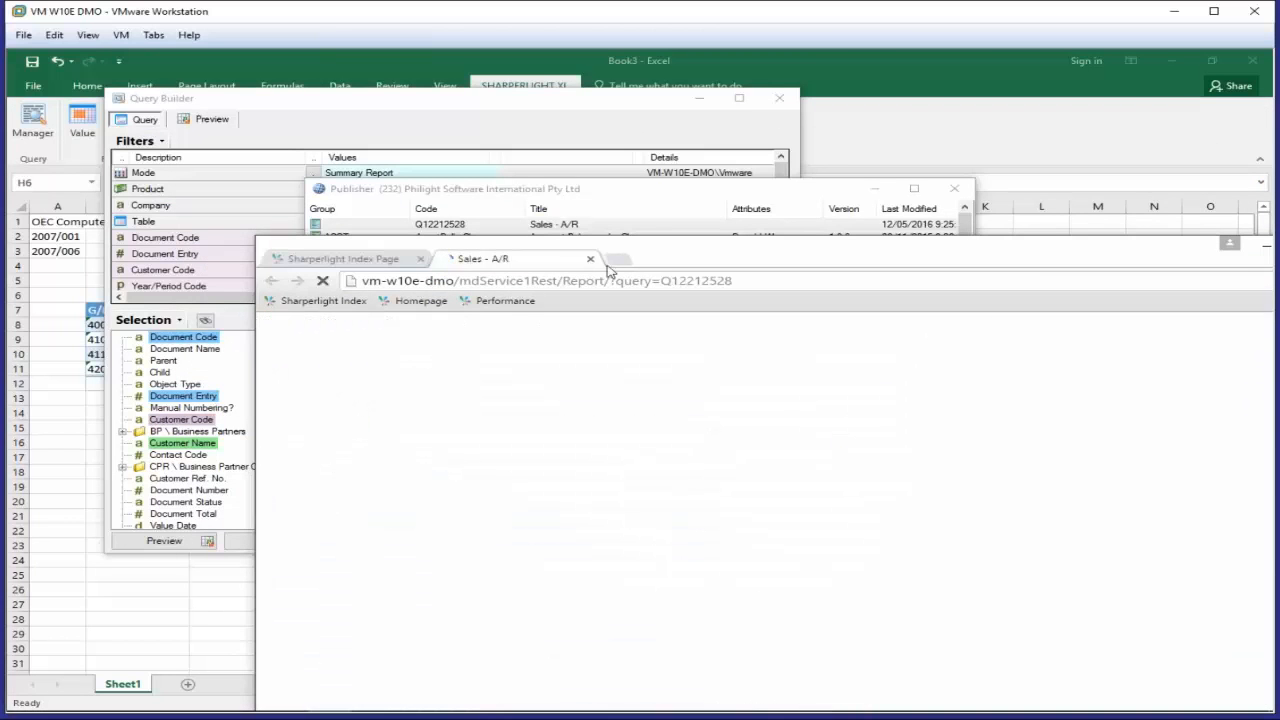
{"action": "left_click_drag", "start_coordinate": [656, 258], "coordinate": [486, 114]}
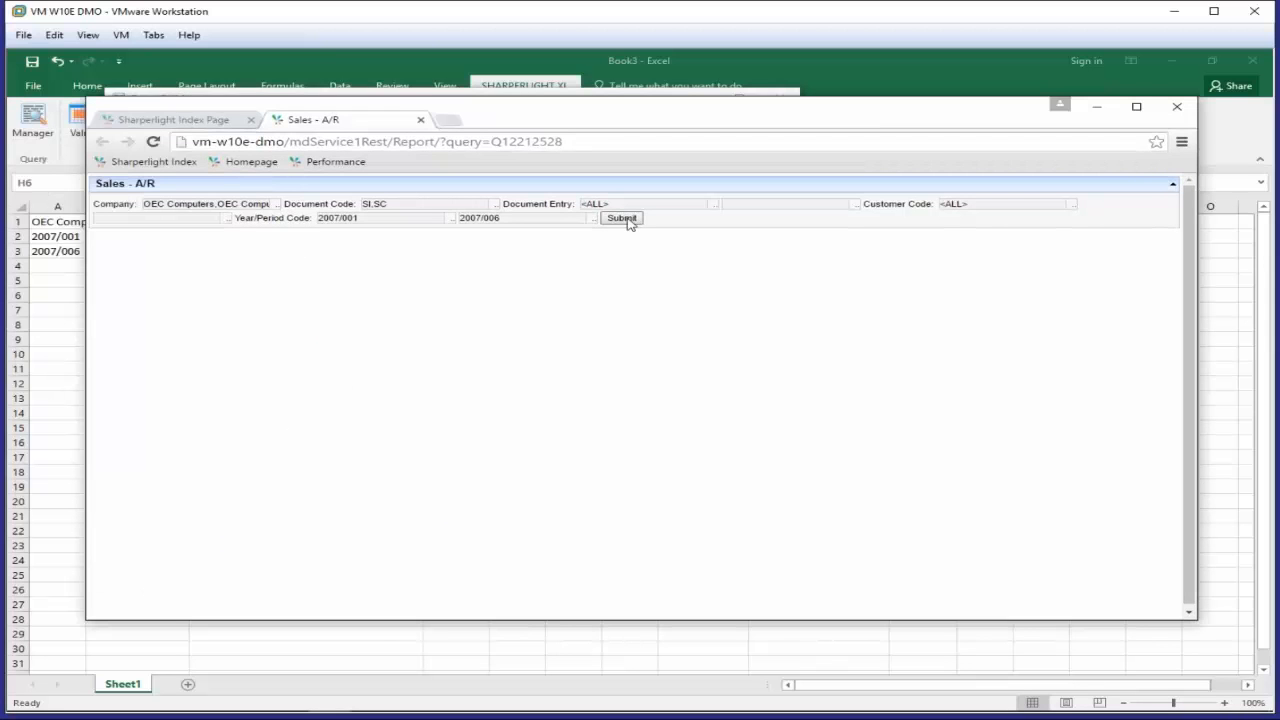
{"action": "left_click", "coordinate": [628, 221]}
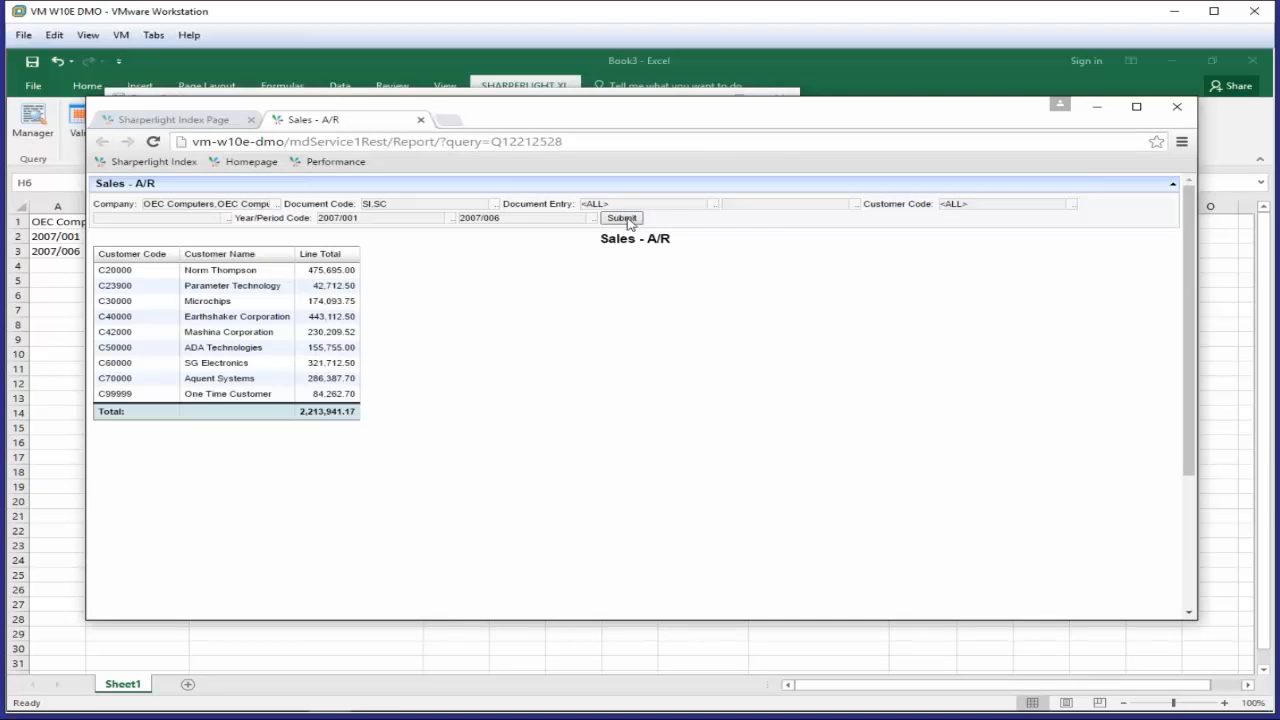
Step: Set the web report's ending Year/Period Code to 2007/002 and rerun it
{"action": "left_click_drag", "start_coordinate": [449, 111], "coordinate": [1150, 172]}
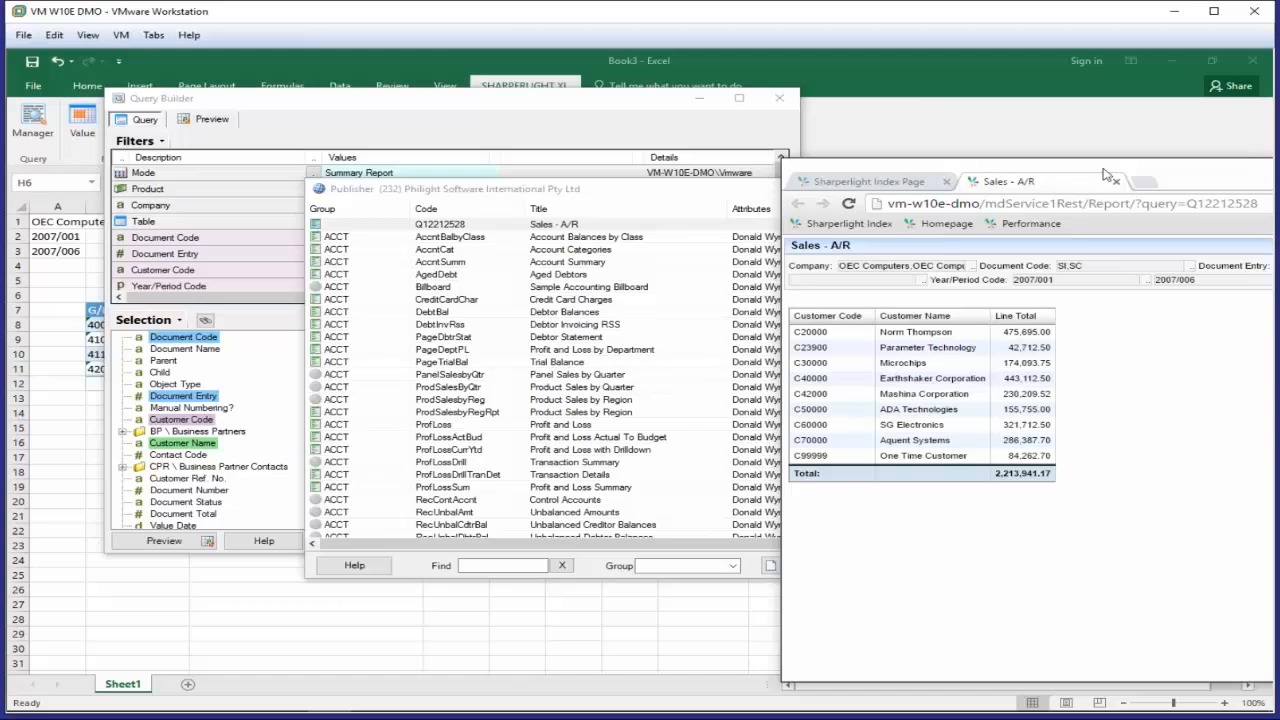
{"action": "left_click_drag", "start_coordinate": [1103, 175], "coordinate": [677, 159]}
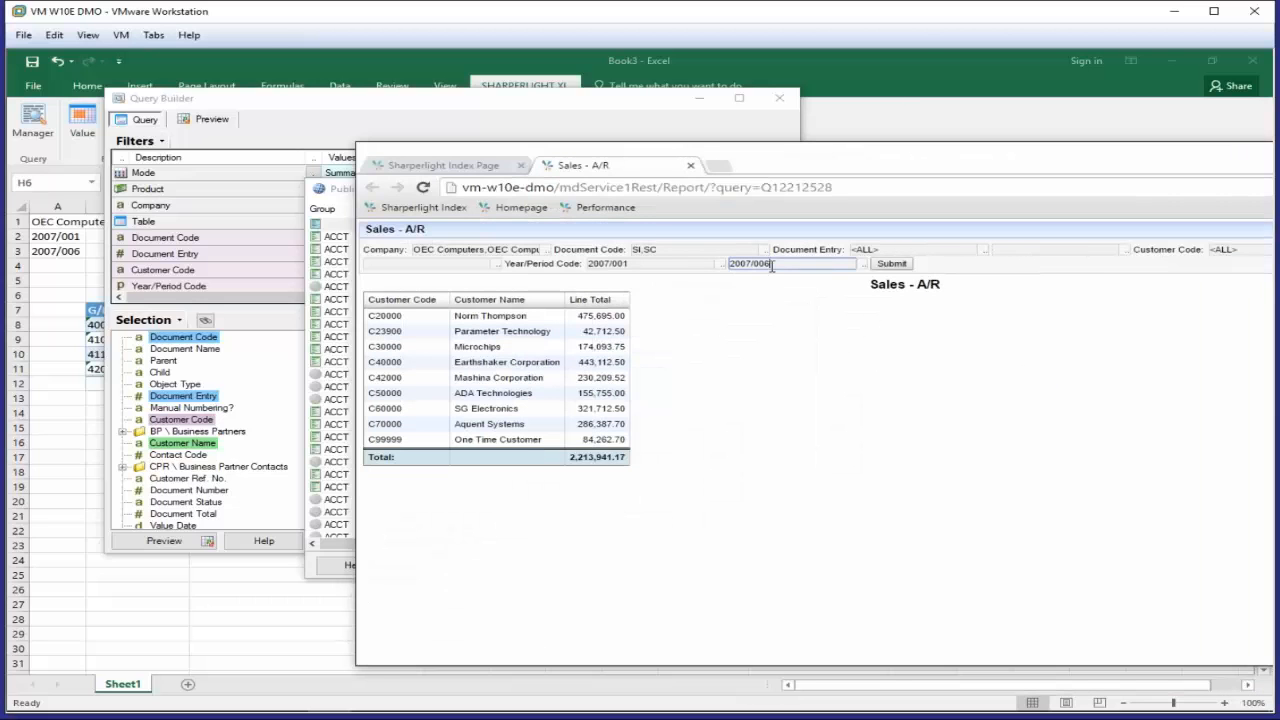
{"action": "left_click_drag", "start_coordinate": [764, 263], "coordinate": [793, 261]}
{"action": "type", "text": "2"}
{"action": "left_click", "coordinate": [890, 266]}
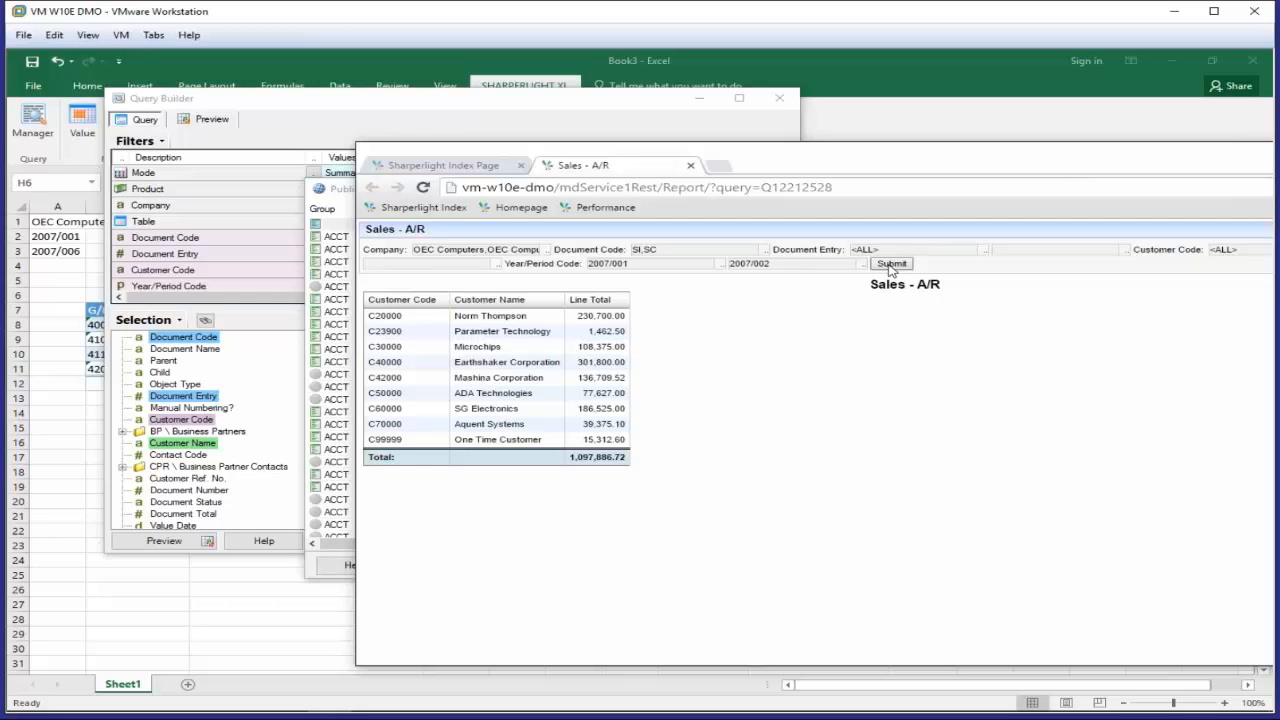
Step: Close the browser and the Publisher, and leave the sales query without saving changes to it
{"action": "left_click_drag", "start_coordinate": [869, 169], "coordinate": [571, 126]}
{"action": "left_click", "coordinate": [1150, 111]}
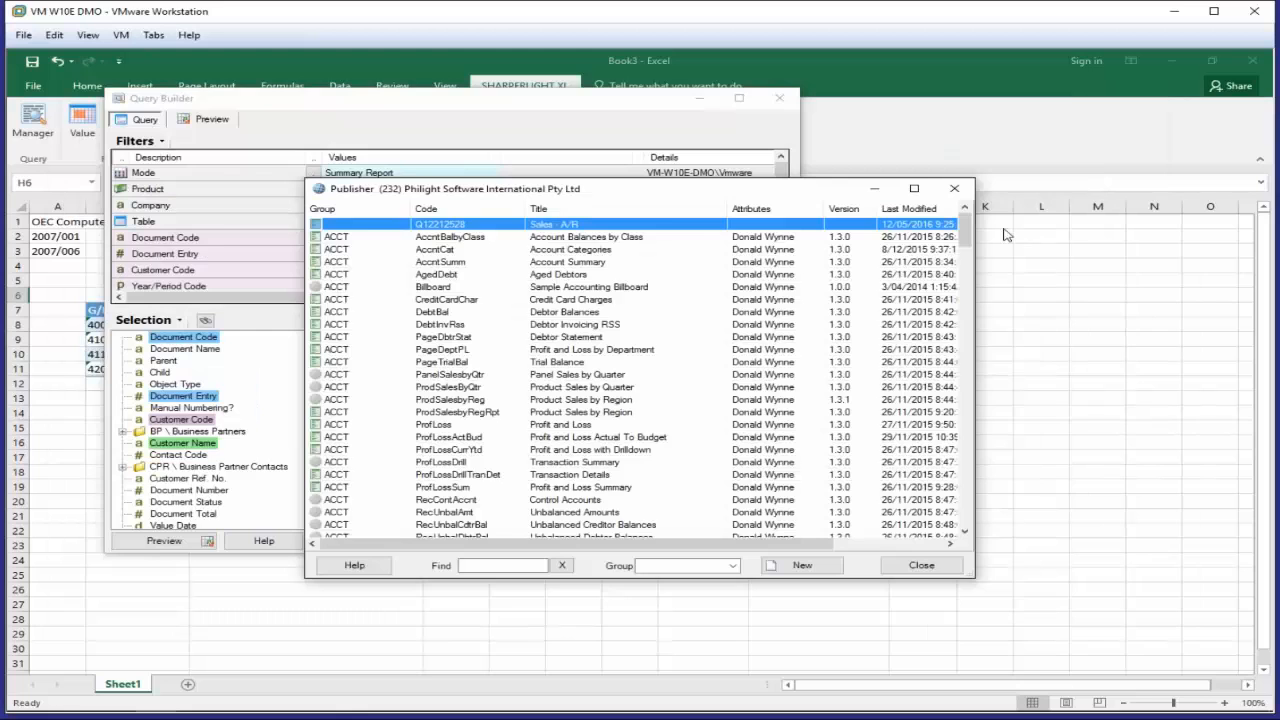
{"action": "left_click", "coordinate": [955, 189]}
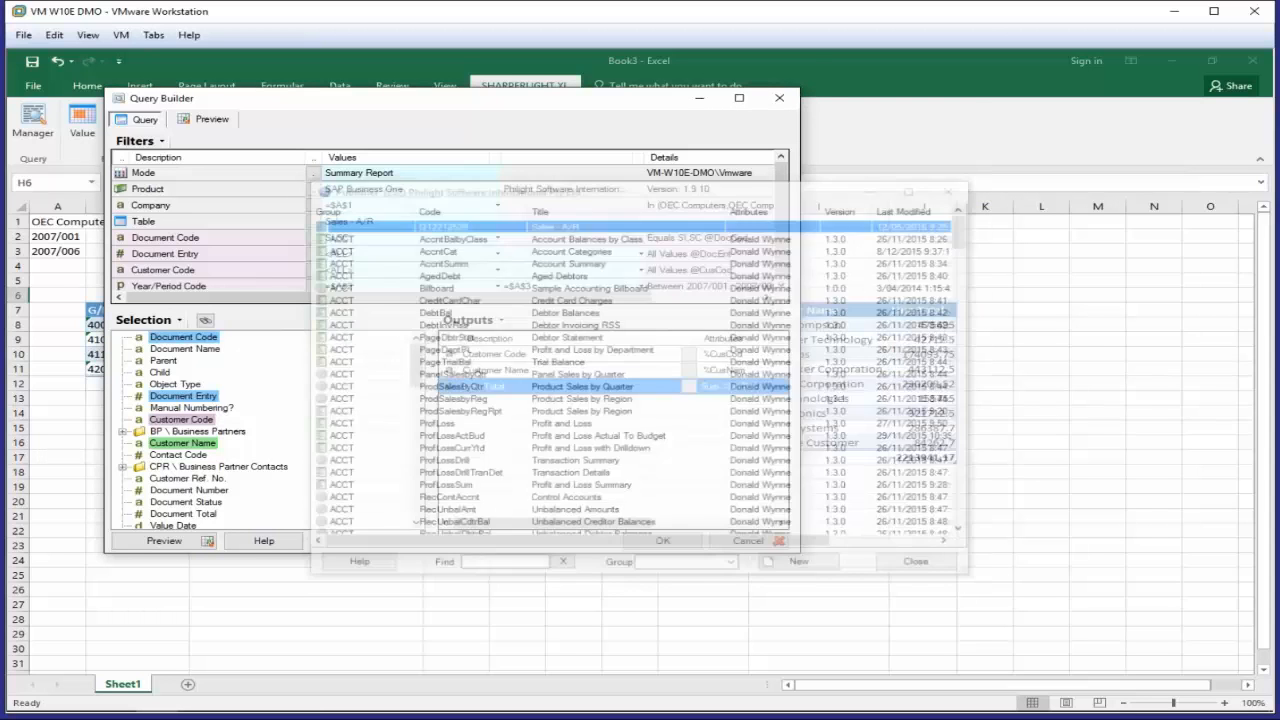
{"action": "left_click", "coordinate": [754, 541]}
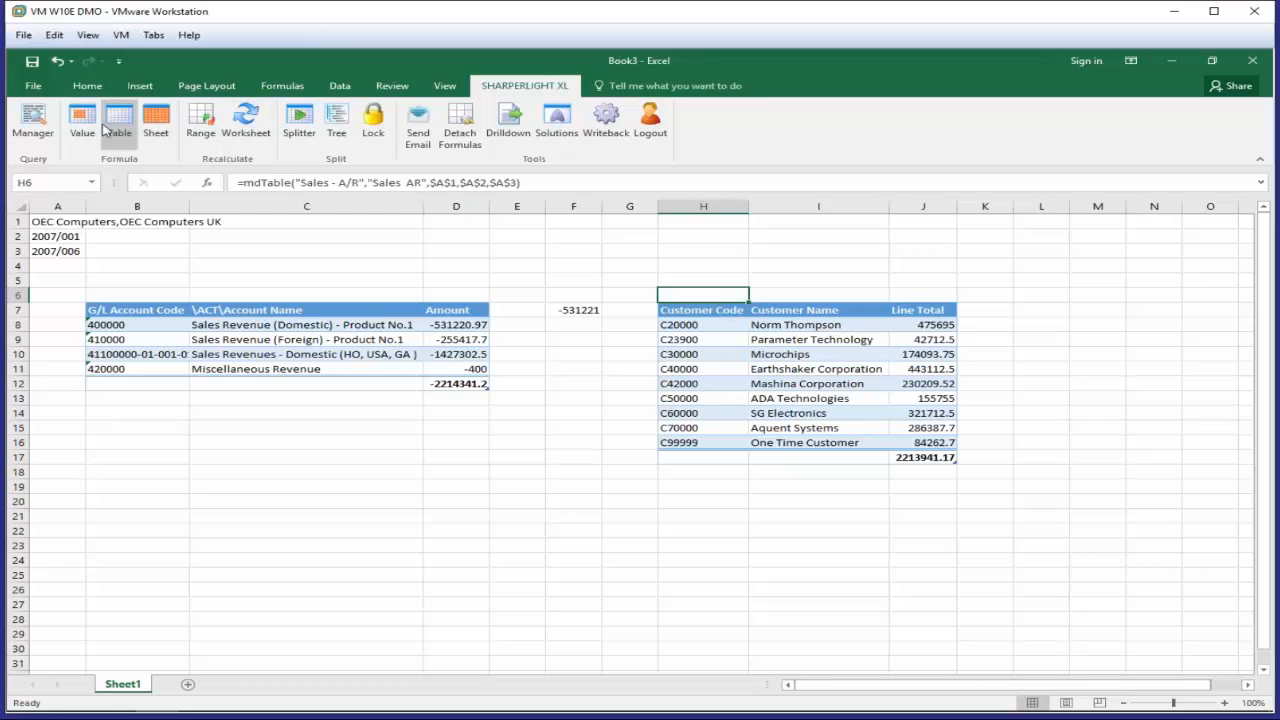
Step: Open the recent workbook SAP Business One - Sharperlight - Report Pack v2_2
{"action": "left_click", "coordinate": [38, 88]}
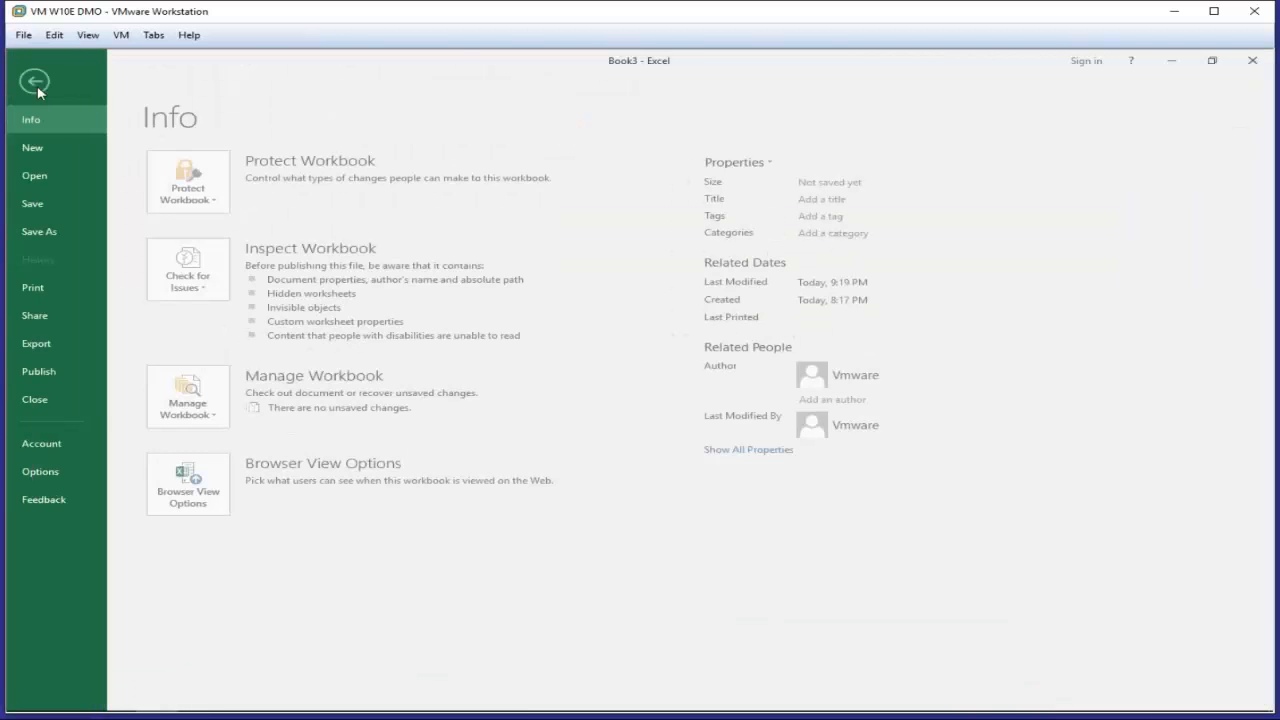
{"action": "left_click", "coordinate": [53, 177]}
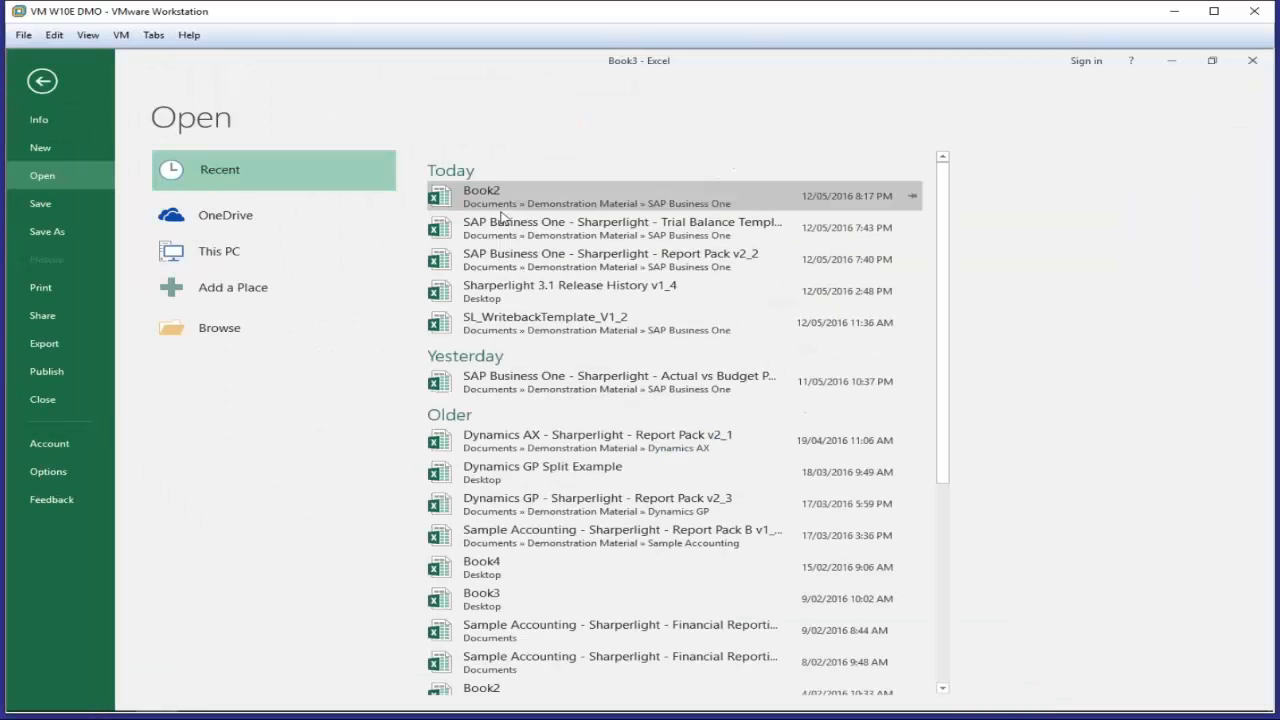
{"action": "left_click", "coordinate": [525, 258]}
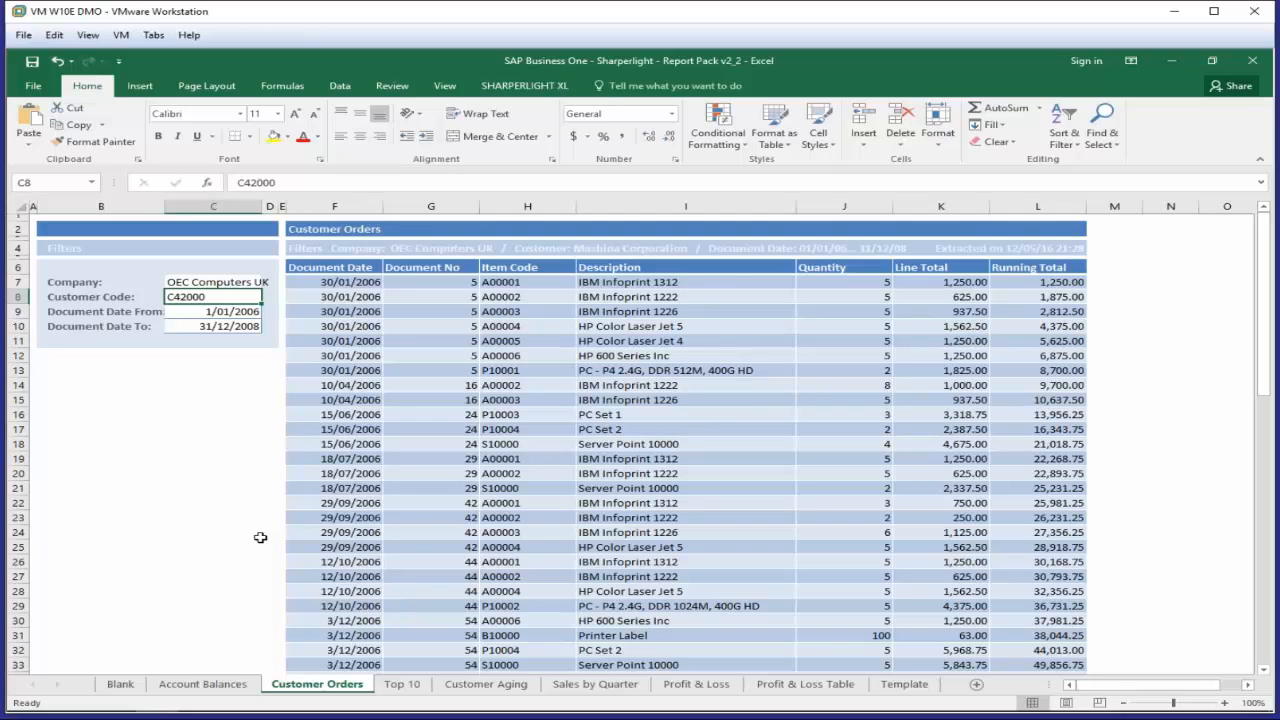
Step: Examine the query behind the Customer Orders table and its cell-driven filters, leaving the query unchanged
{"action": "left_click", "coordinate": [319, 259]}
{"action": "left_click", "coordinate": [322, 256]}
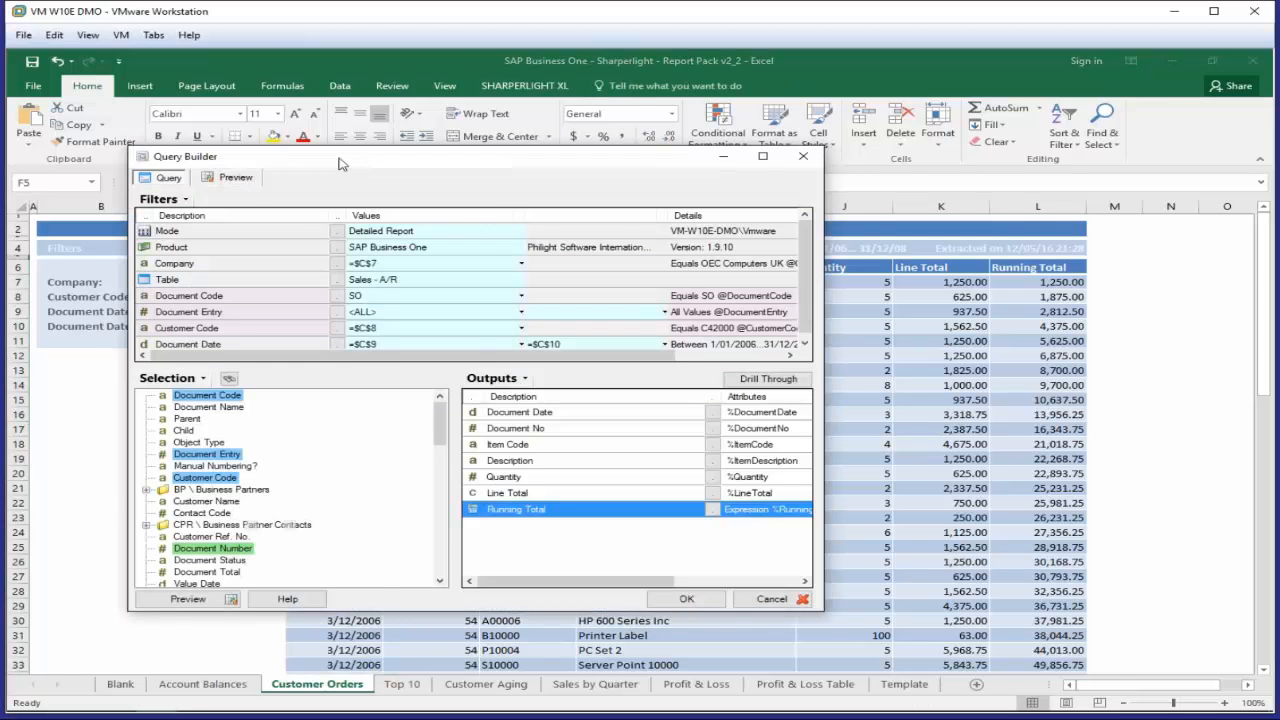
{"action": "left_click_drag", "start_coordinate": [330, 150], "coordinate": [675, 211]}
{"action": "left_click", "coordinate": [728, 316]}
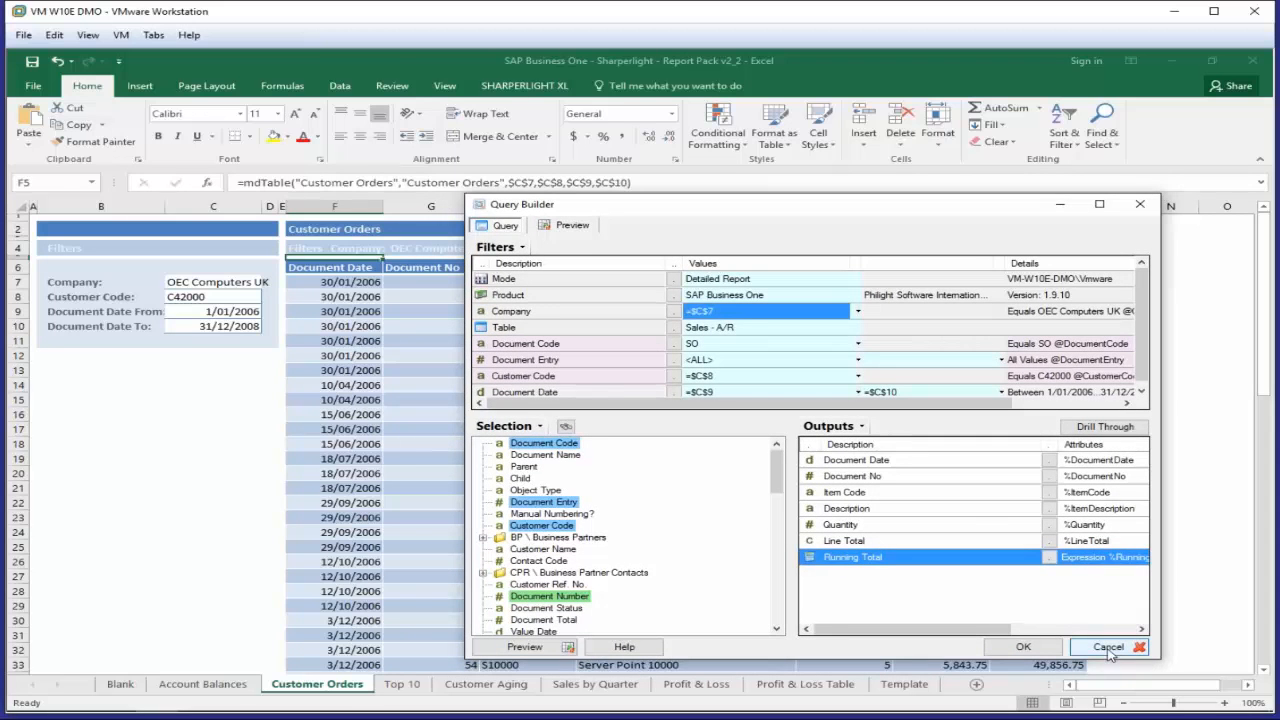
{"action": "left_click", "coordinate": [1108, 647]}
Step: Look up the Customer Code filter on the Customer Orders sheet and select Parameter Technology
{"action": "left_click", "coordinate": [223, 297]}
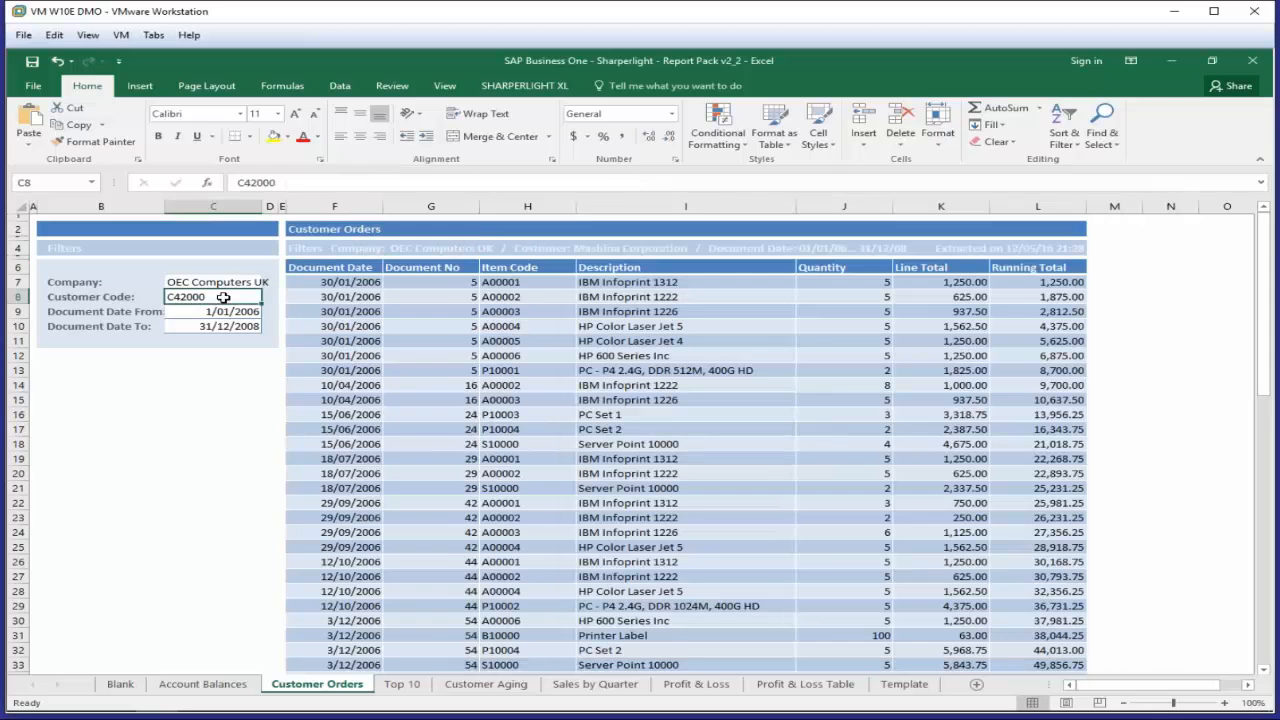
{"action": "left_click", "coordinate": [263, 290]}
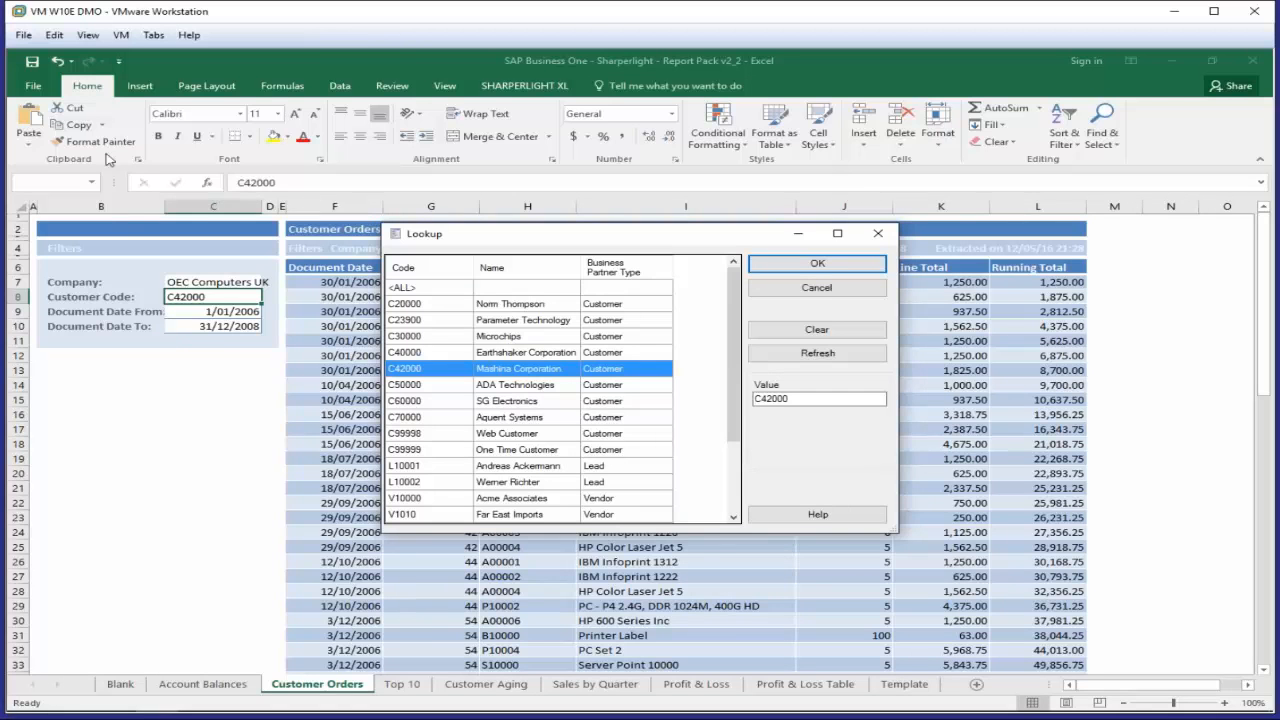
{"action": "left_click", "coordinate": [445, 322]}
{"action": "double_click", "coordinate": [445, 322]}
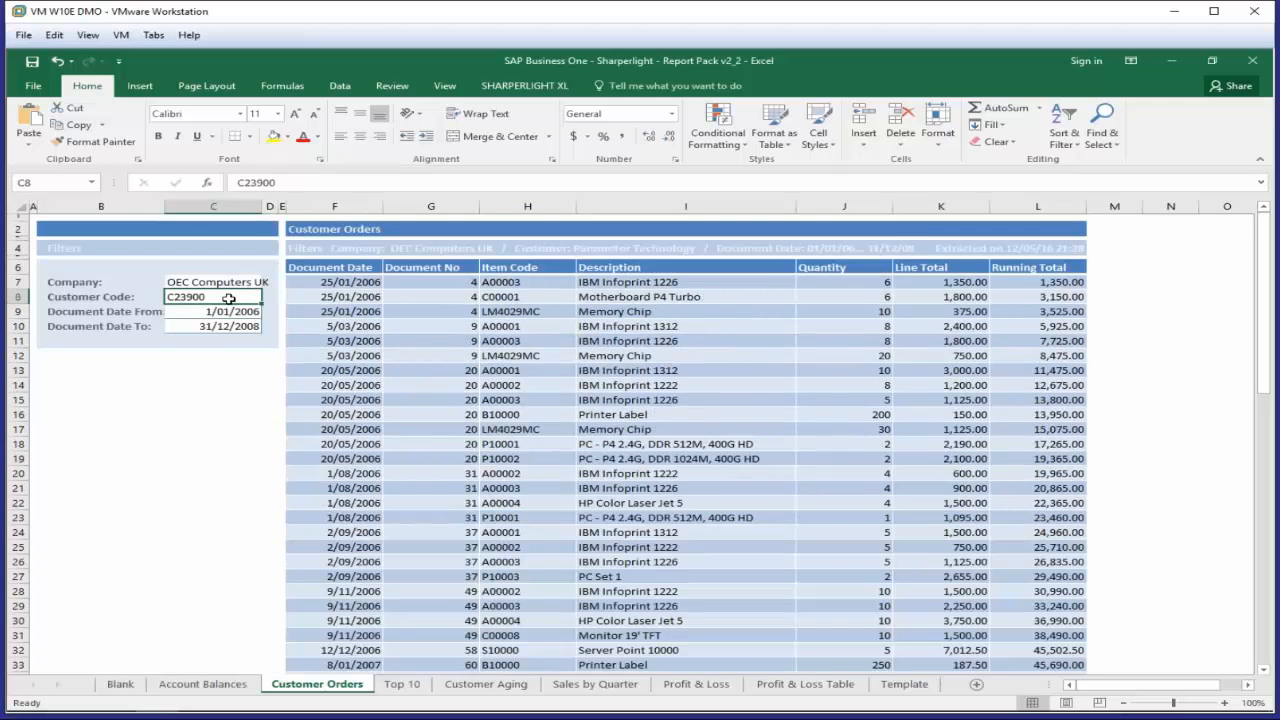
Step: Set the Customer Code filter on the Customer Orders sheet to Mashina Corporation through the lookup
{"action": "double_click", "coordinate": [229, 298]}
{"action": "left_click", "coordinate": [400, 370]}
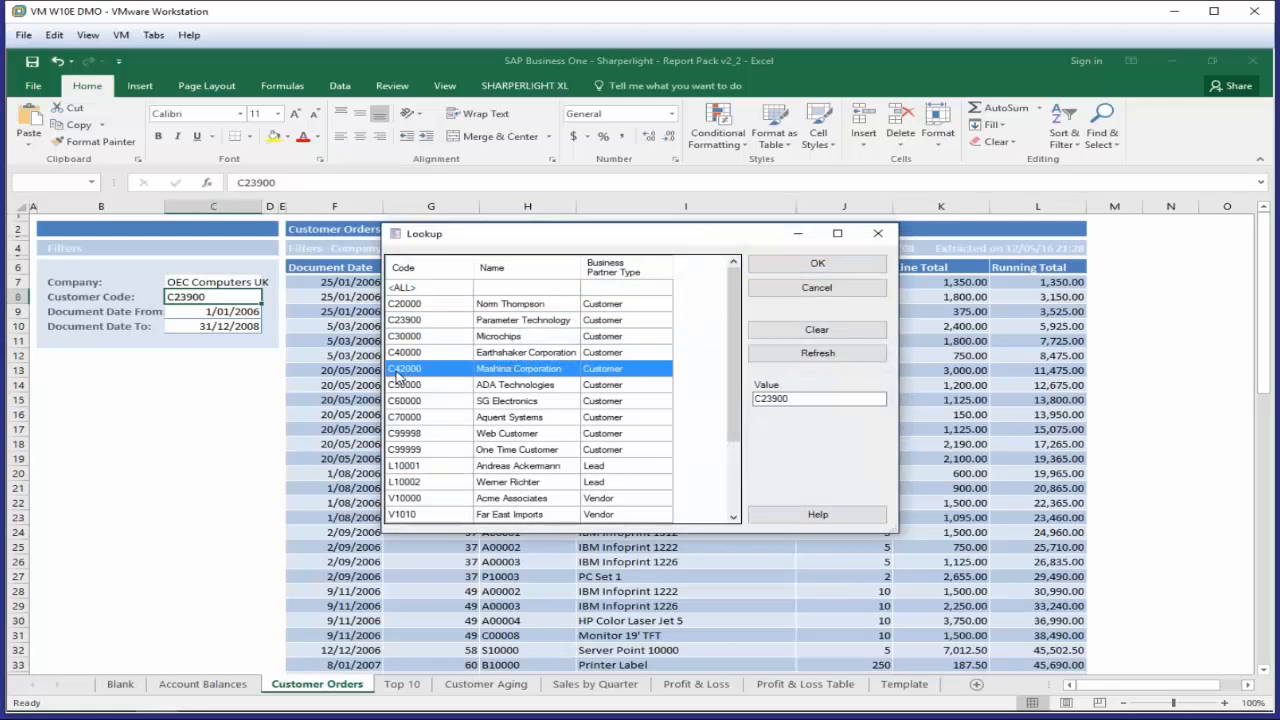
{"action": "double_click", "coordinate": [400, 371]}
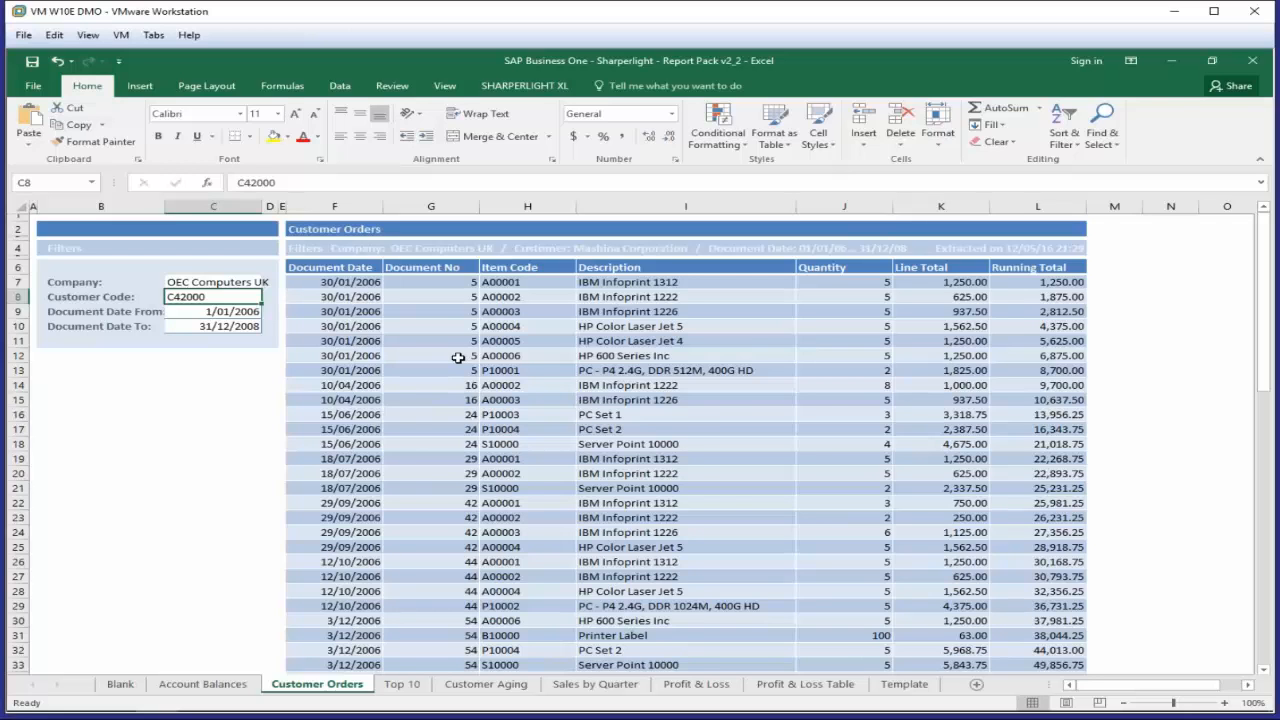
Step: View the Top 10 sheet and inspect the source ranges of the customer pie chart
{"action": "left_click", "coordinate": [405, 684]}
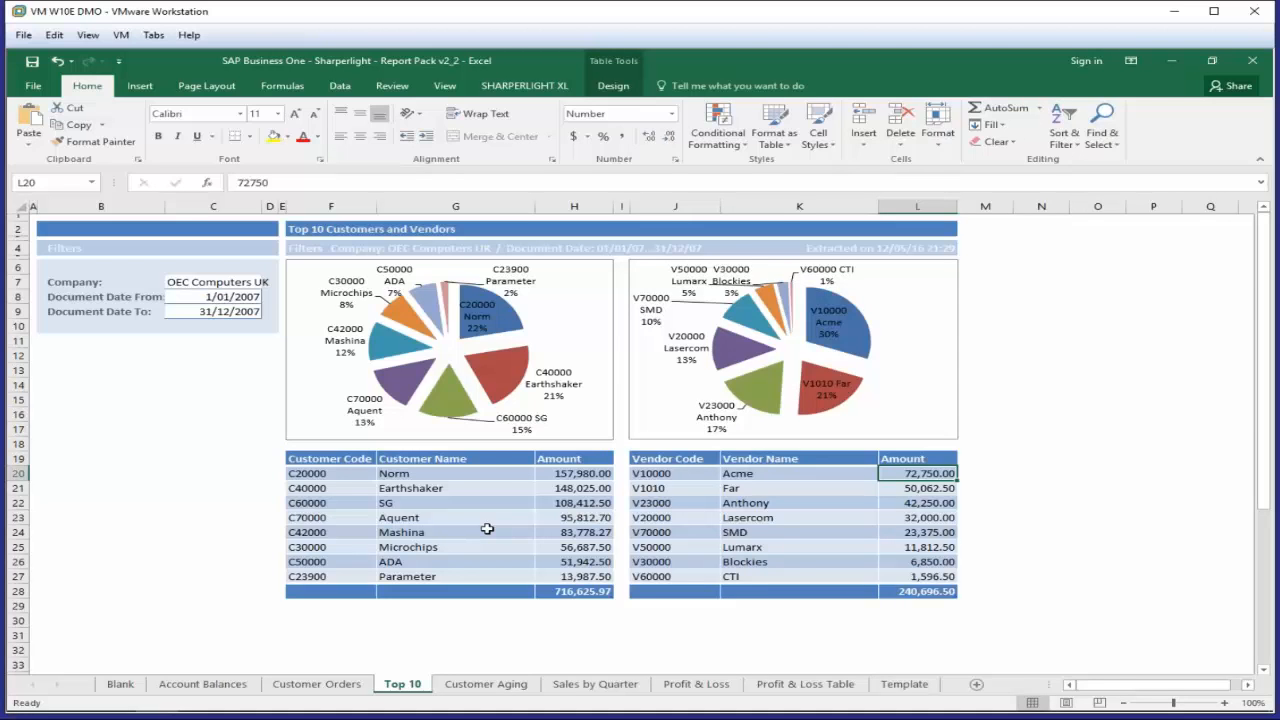
{"action": "left_click", "coordinate": [491, 385]}
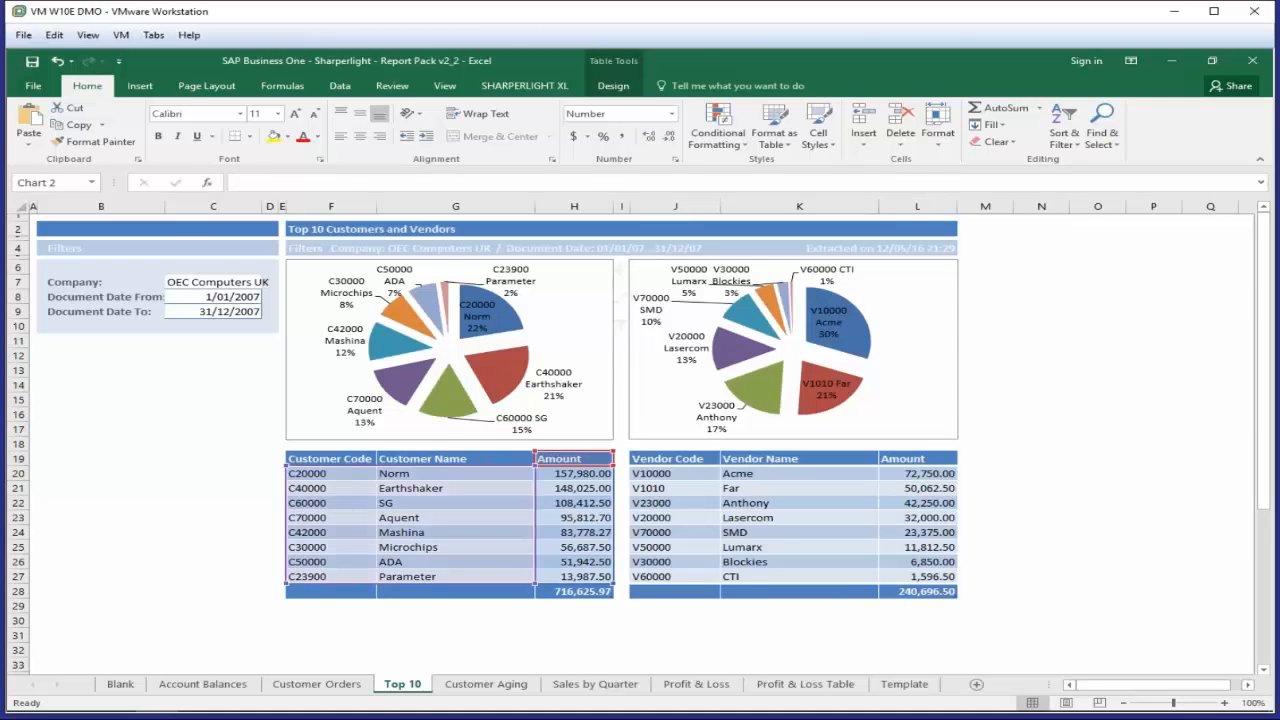
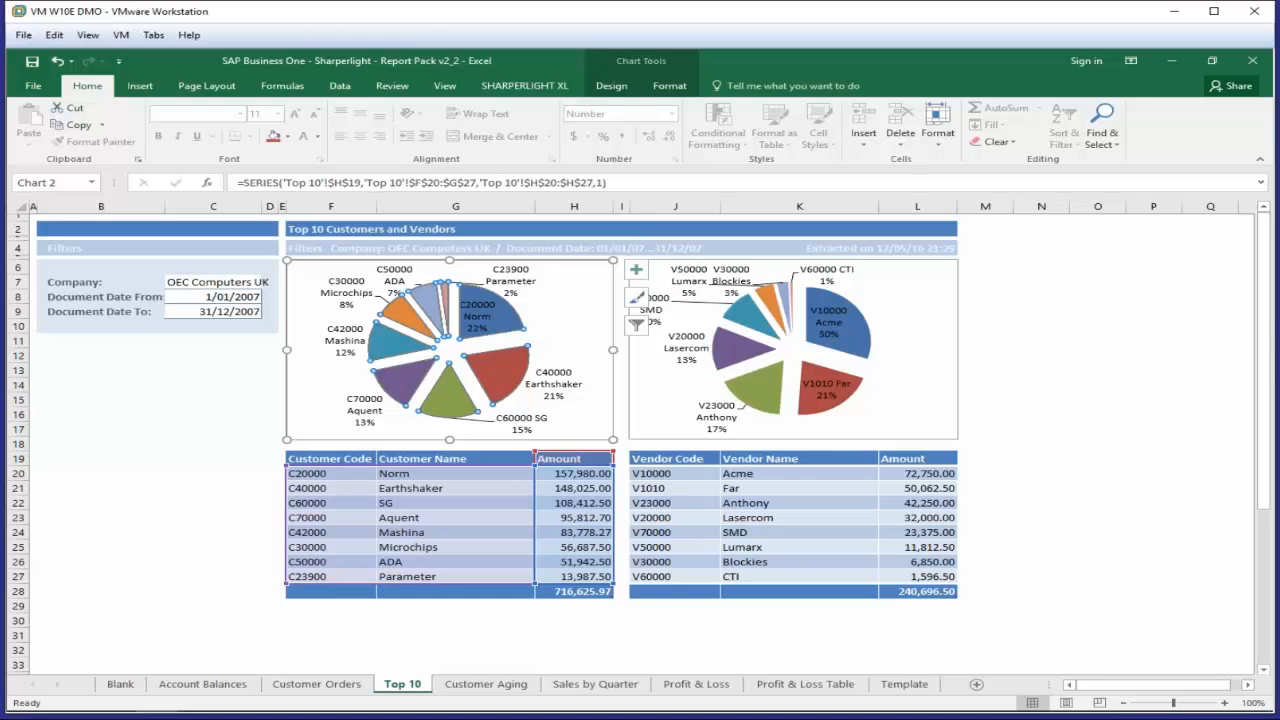
{"action": "left_click", "coordinate": [240, 440]}
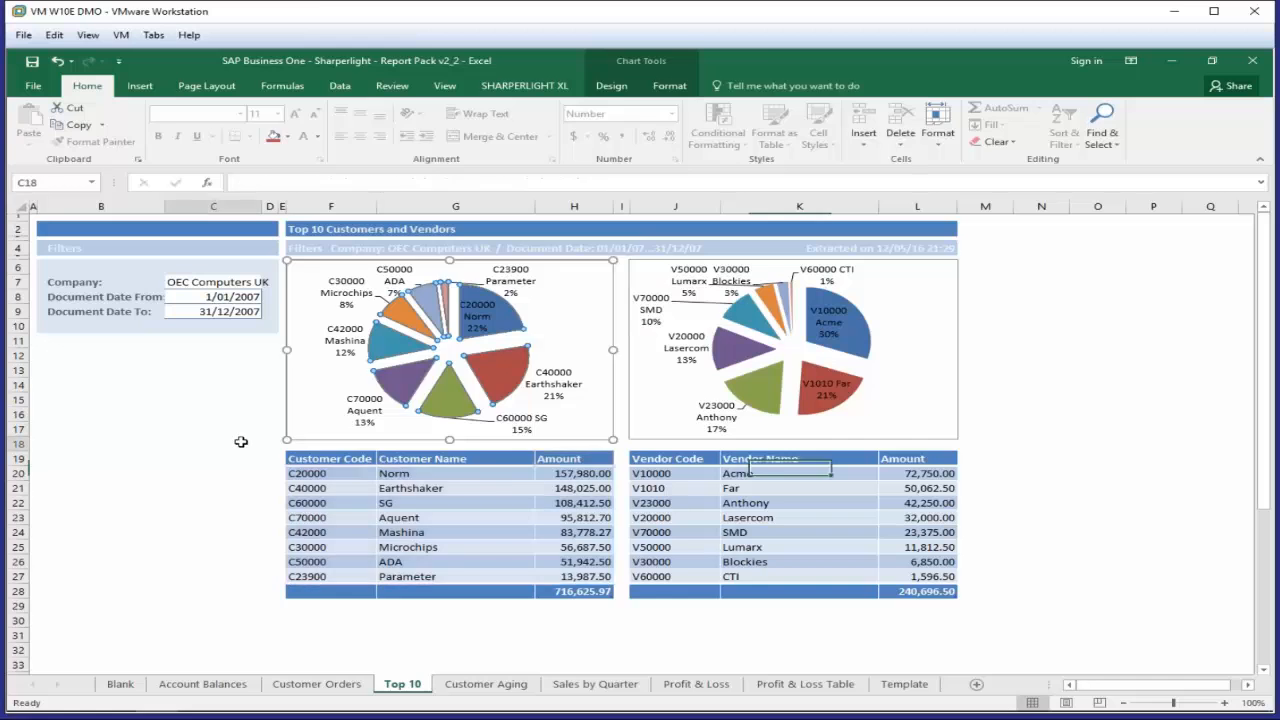
Step: Review the top customers query and its By Document Date drill-through definition from the first customer's amount, without changing anything
{"action": "left_click", "coordinate": [566, 476]}
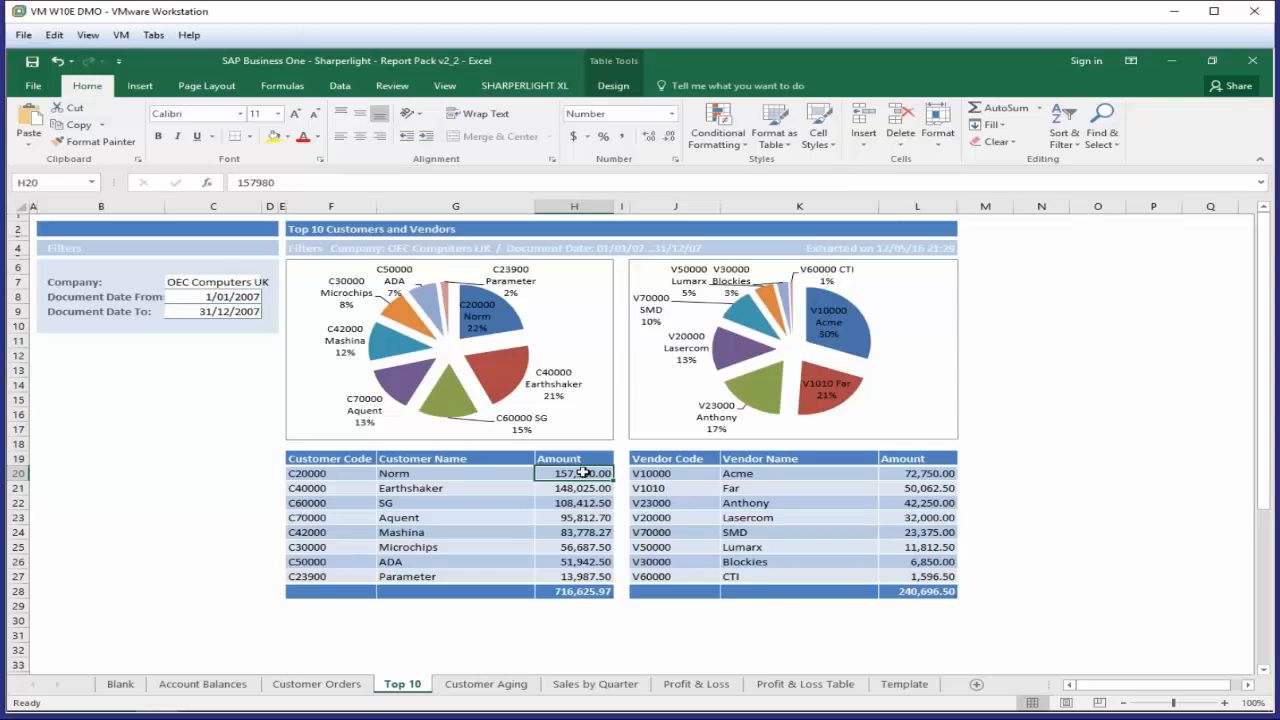
{"action": "right_click", "coordinate": [584, 472]}
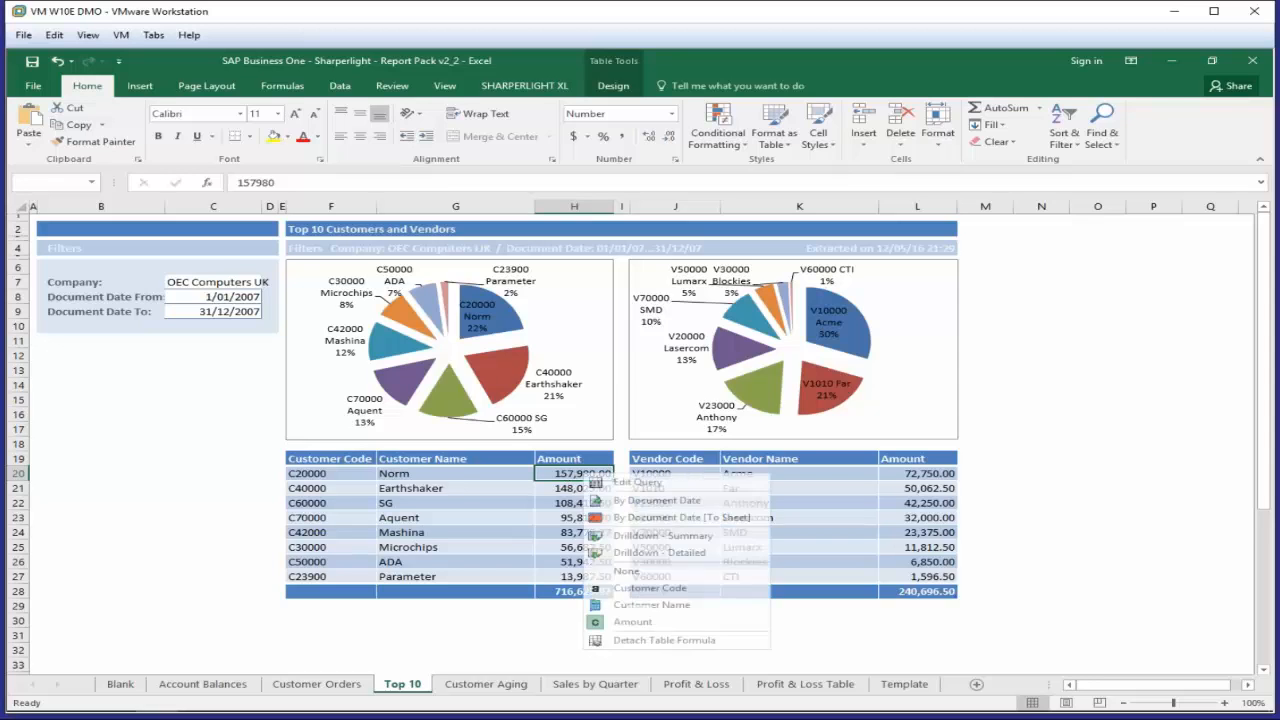
{"action": "left_click", "coordinate": [636, 482]}
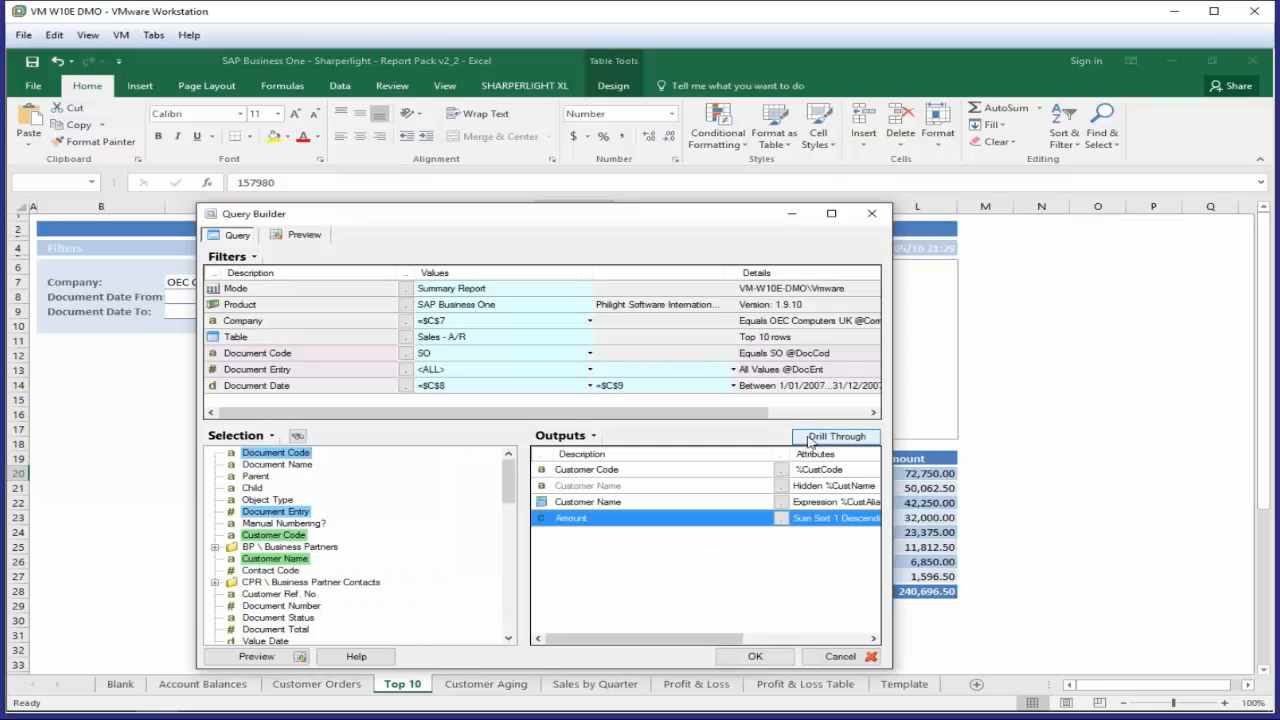
{"action": "left_click", "coordinate": [817, 438]}
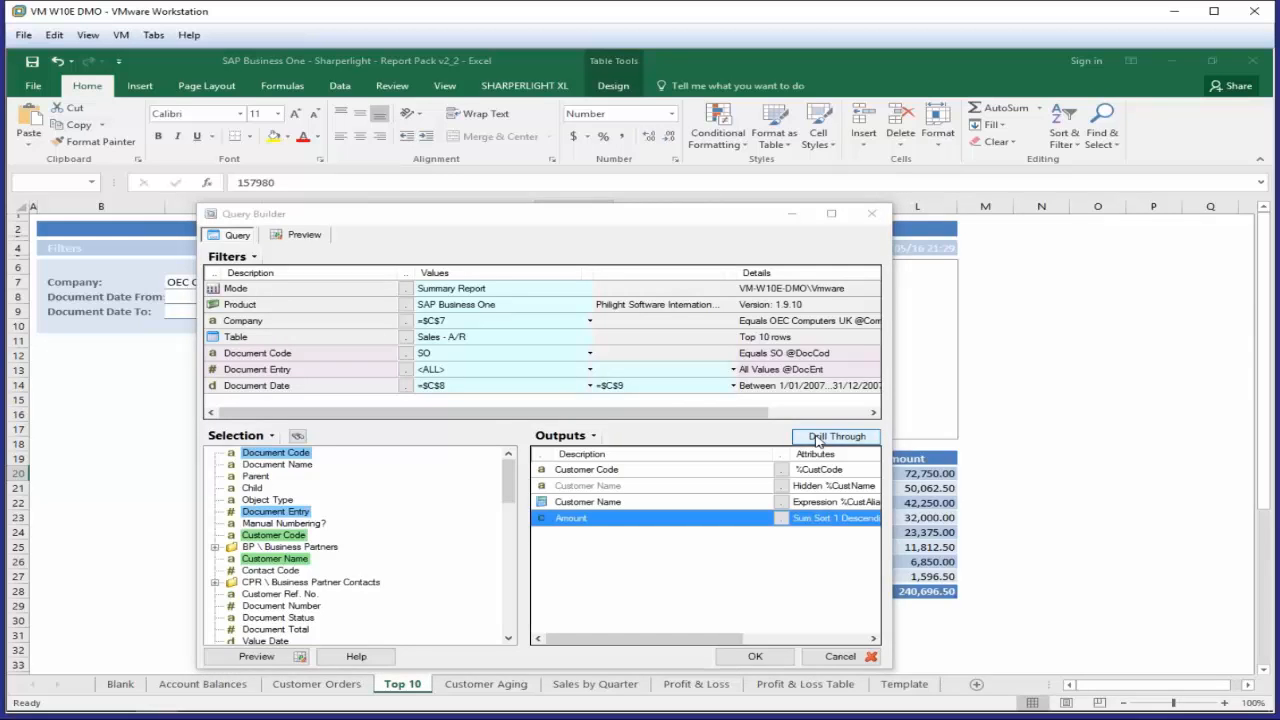
{"action": "left_click", "coordinate": [452, 298]}
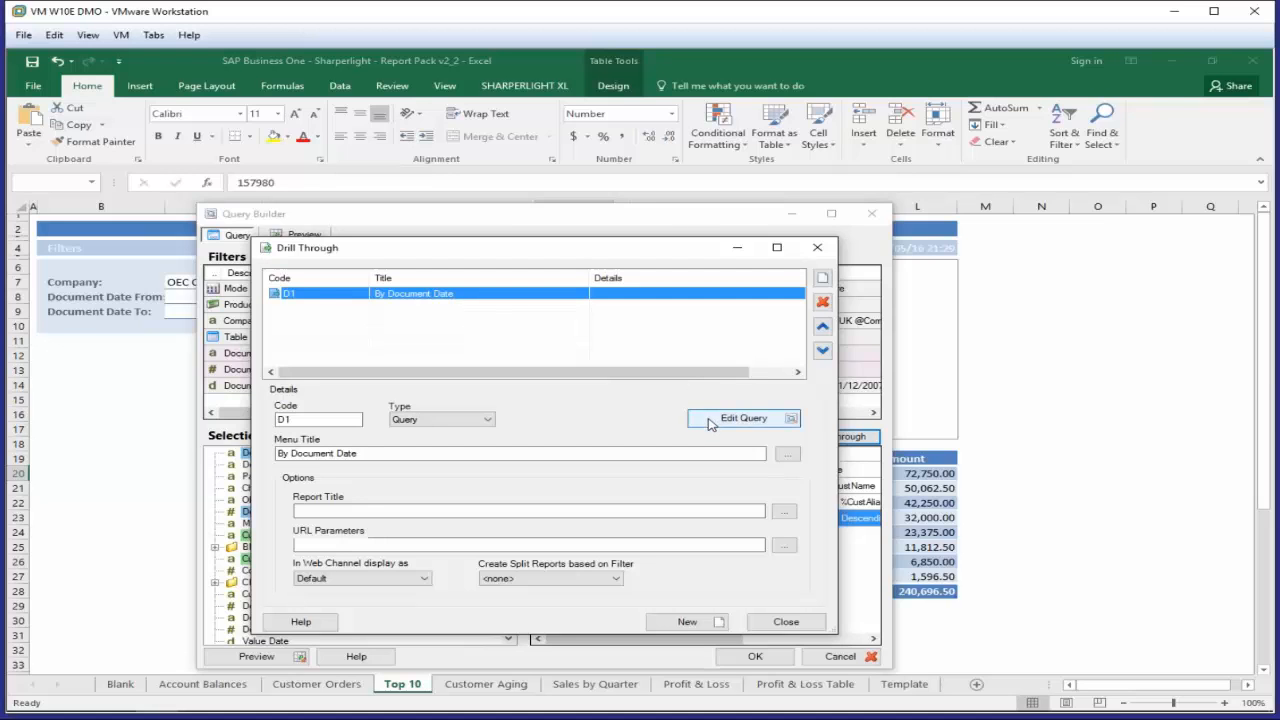
{"action": "left_click", "coordinate": [793, 627]}
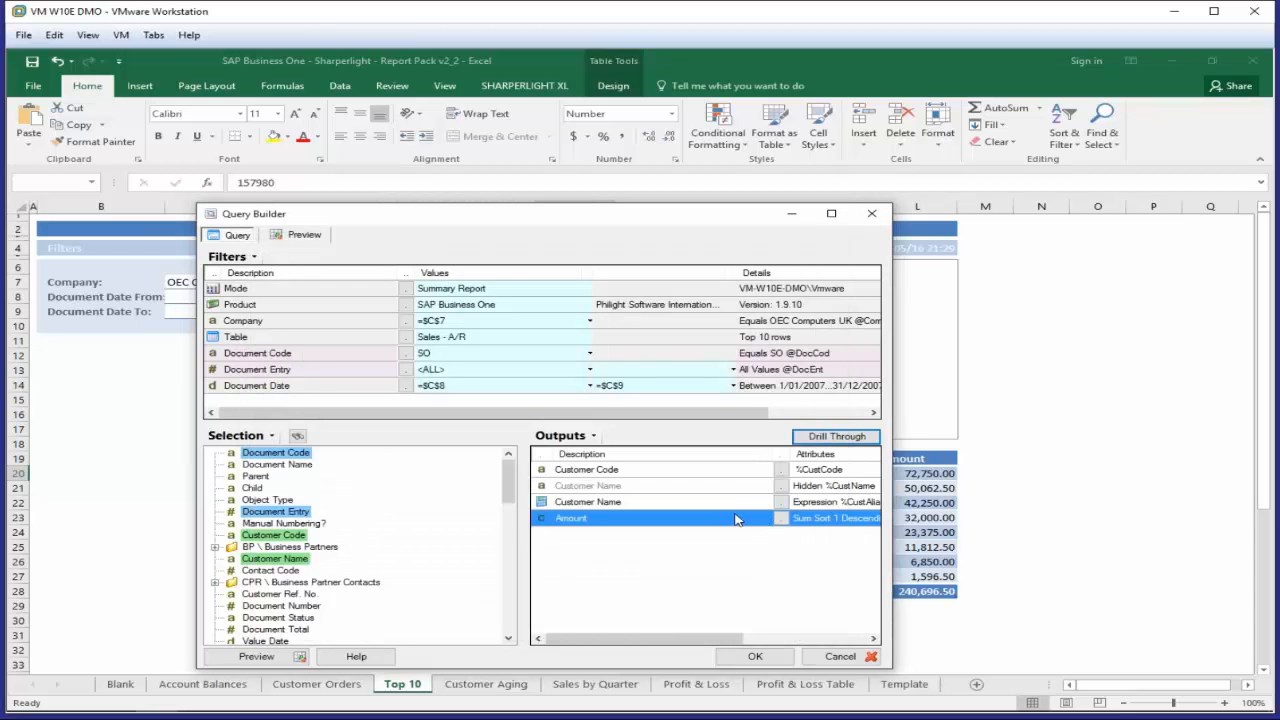
{"action": "left_click", "coordinate": [828, 650]}
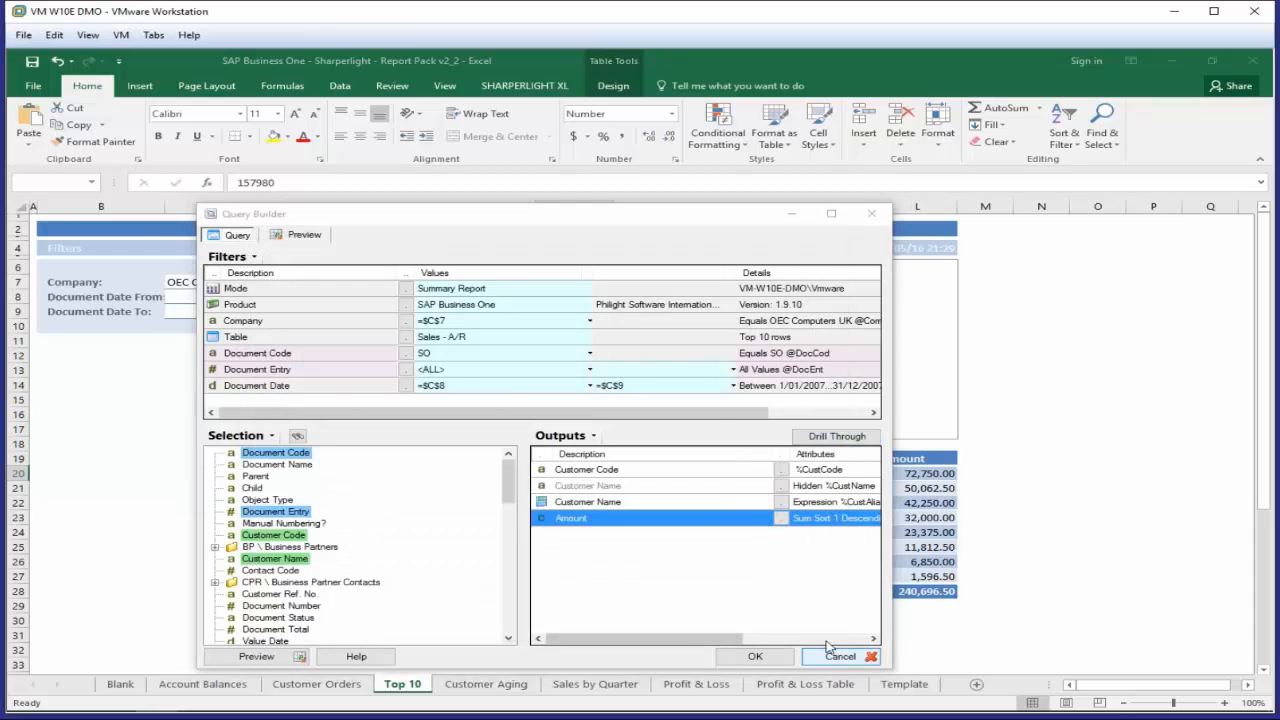
Step: Drill through the first customer's amount on the Top 10 sheet by document date, and close the results
{"action": "right_click", "coordinate": [572, 474]}
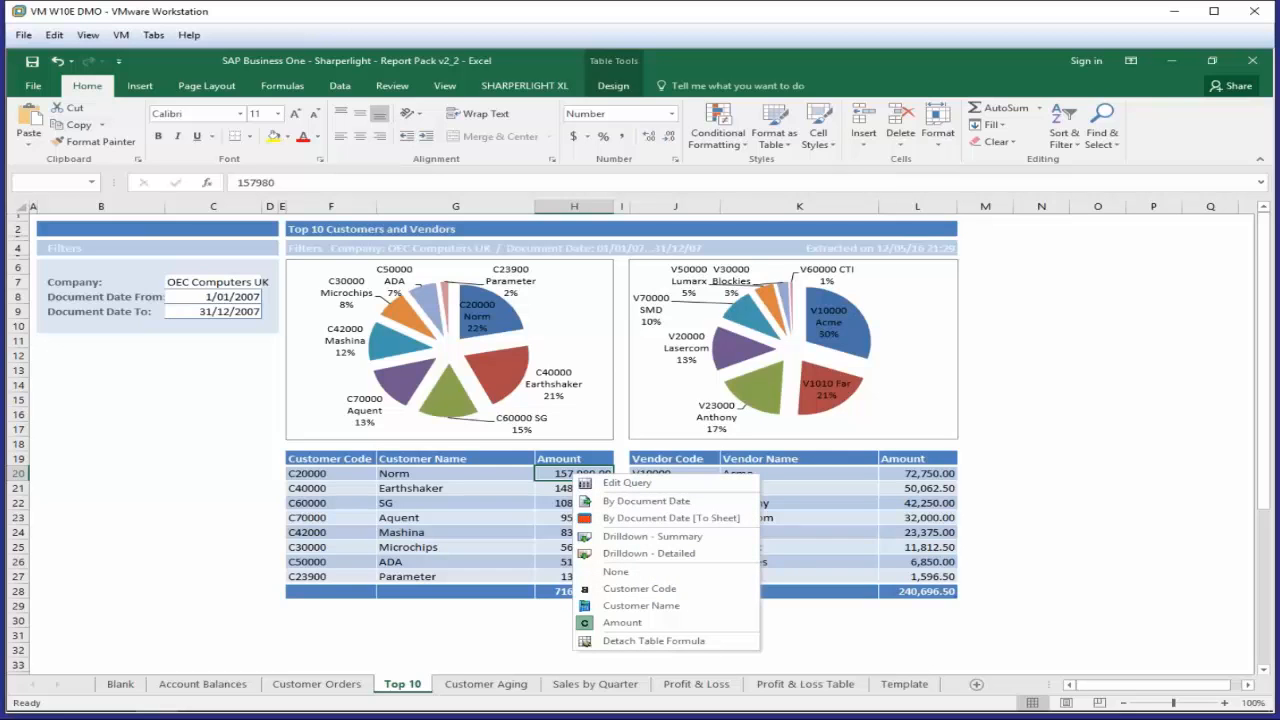
{"action": "left_click", "coordinate": [625, 508]}
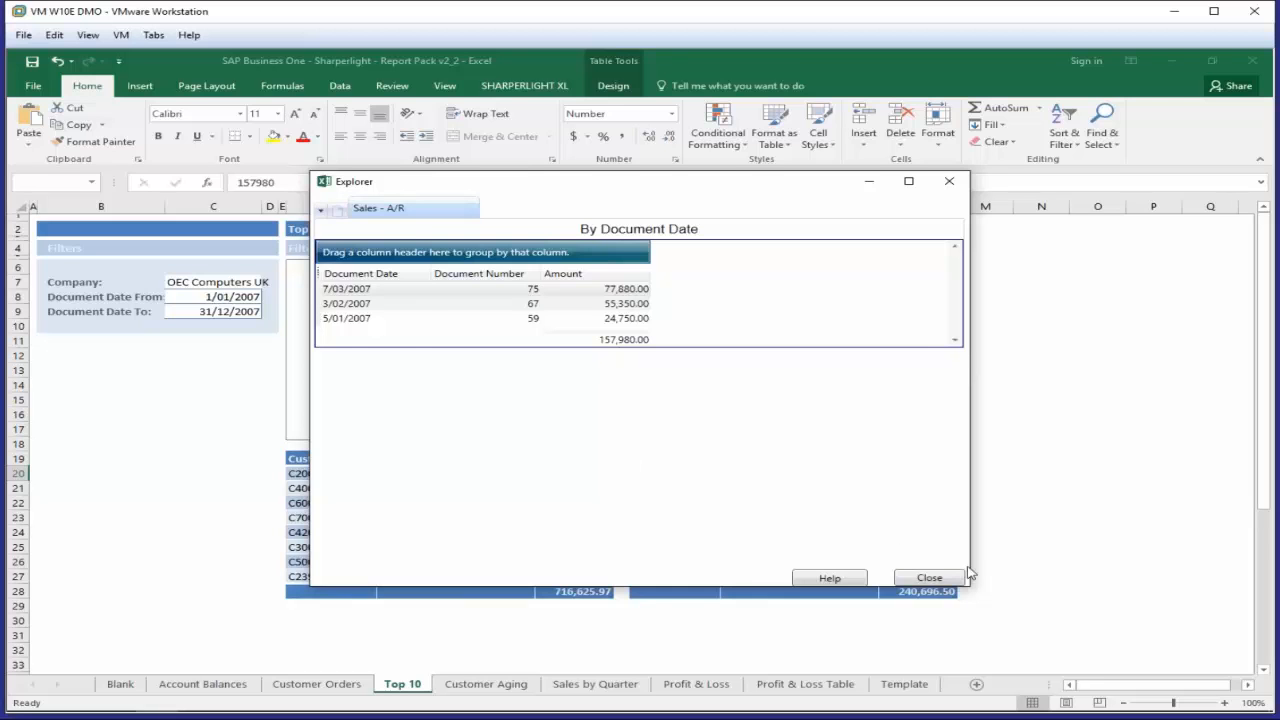
{"action": "left_click", "coordinate": [938, 580]}
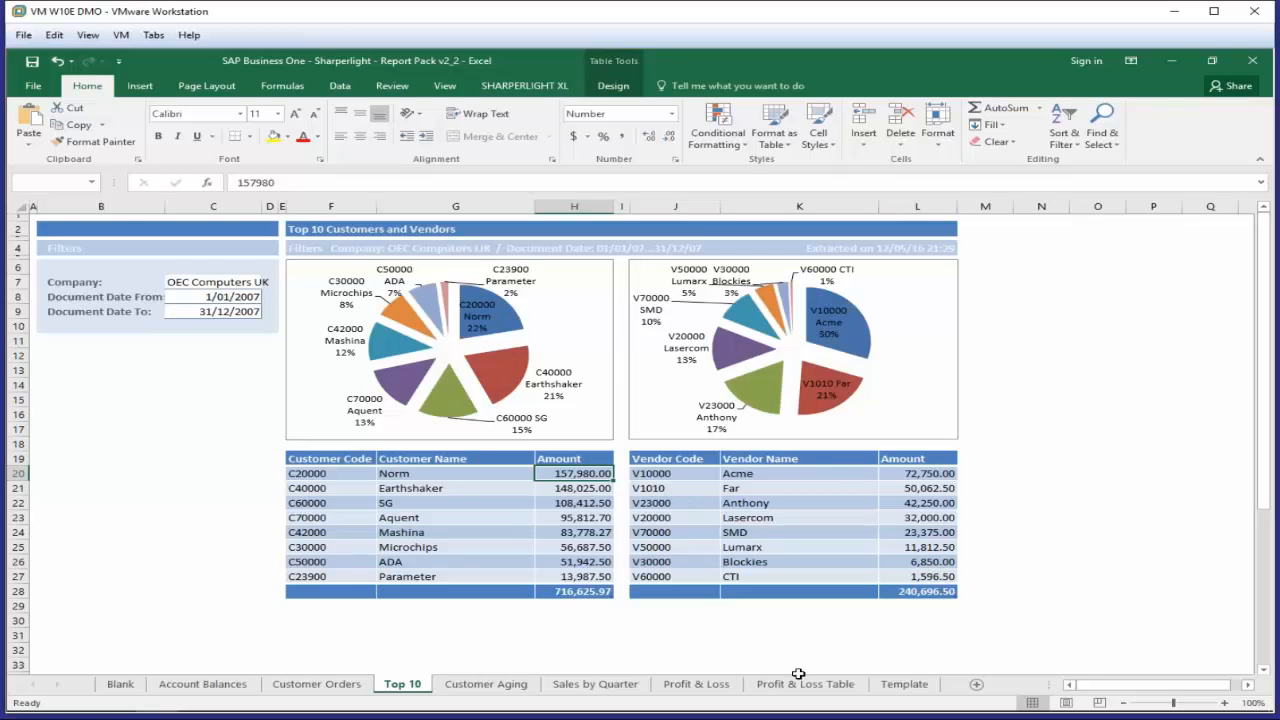
Step: View the Profit & Loss sheet and compare the current month Actual formulas of the three revenue rows
{"action": "left_click", "coordinate": [705, 687]}
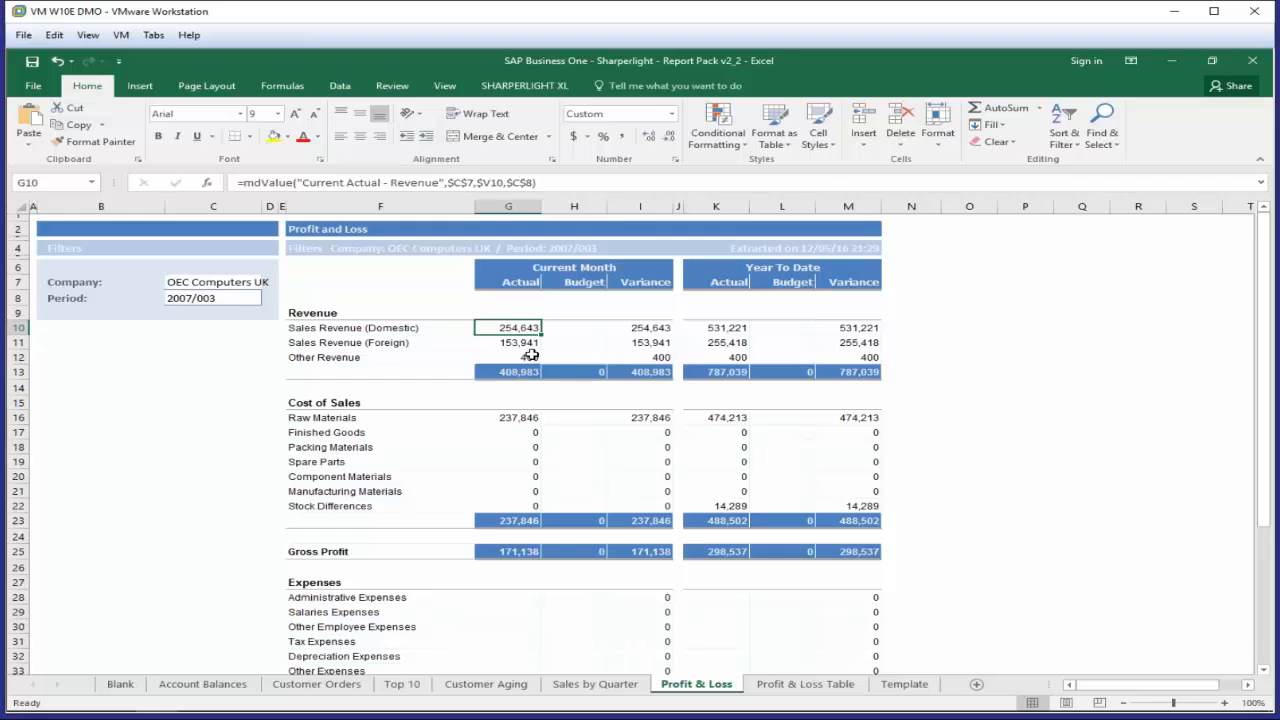
{"action": "left_click", "coordinate": [513, 343]}
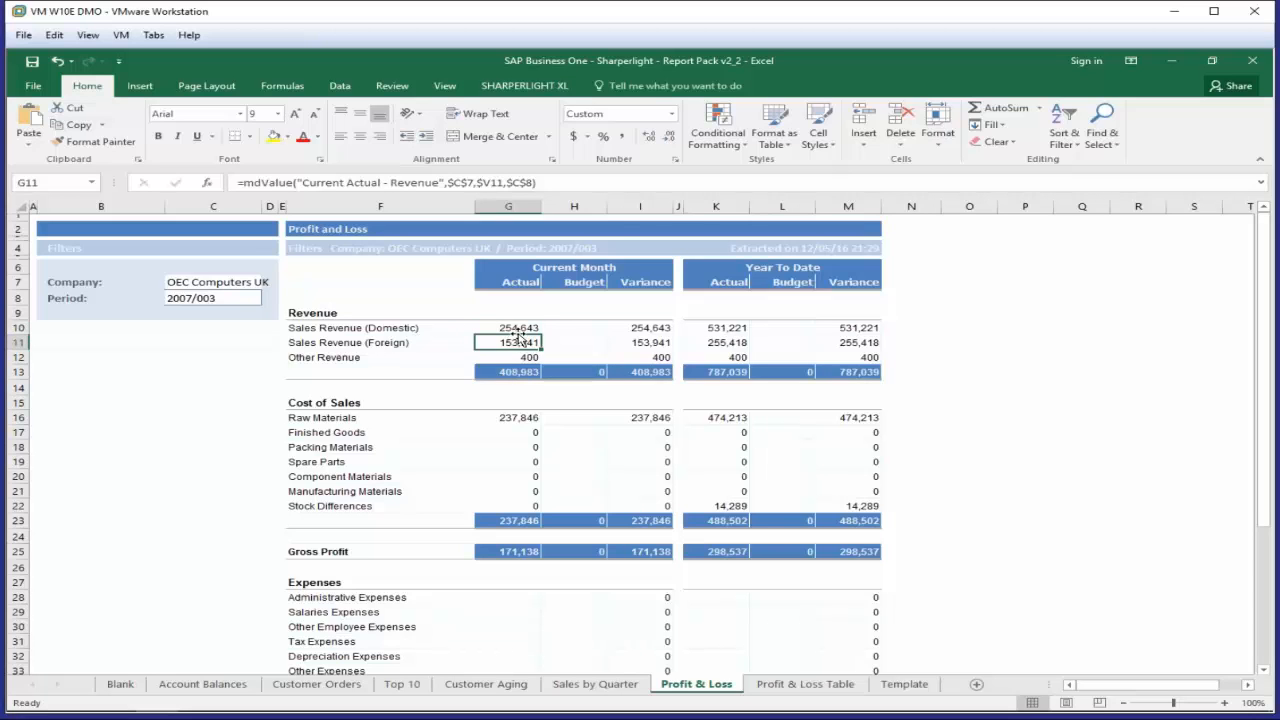
{"action": "left_click", "coordinate": [519, 328]}
{"action": "left_click", "coordinate": [515, 343]}
{"action": "left_click", "coordinate": [514, 357]}
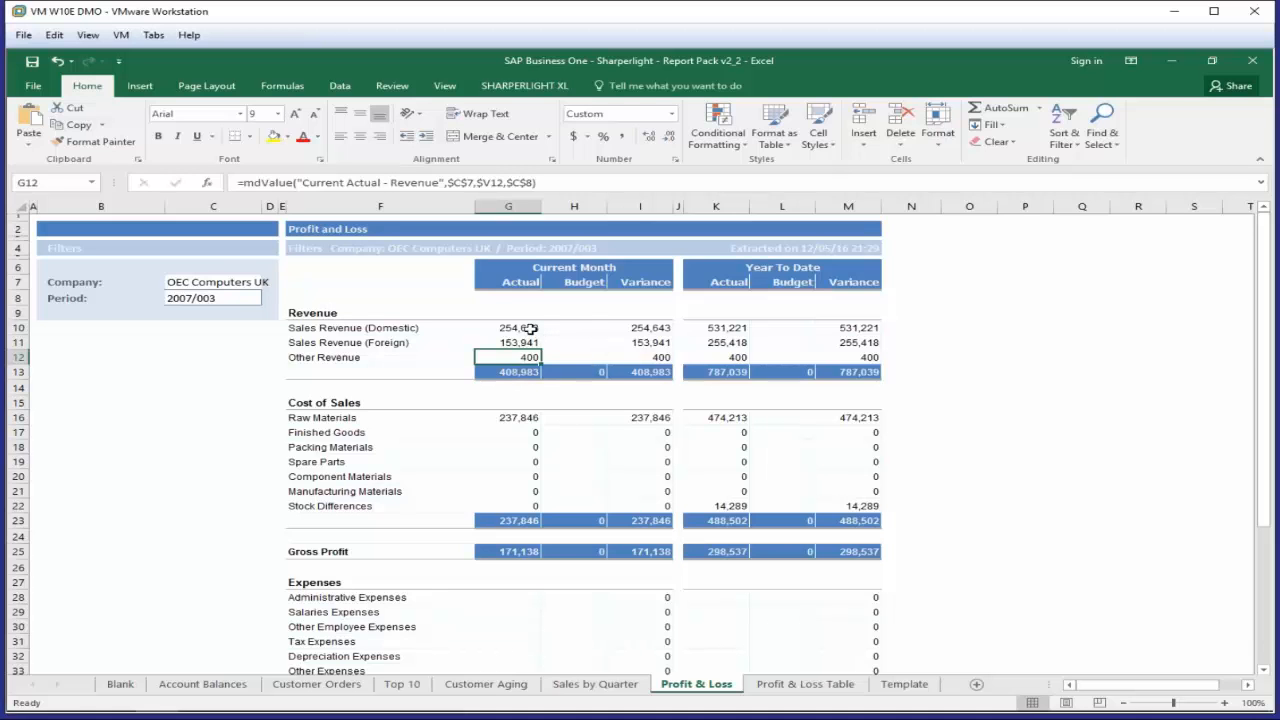
Step: Examine the query and drill-through list behind the current month Actual for Sales Revenue (Domestic), leaving them unchanged
{"action": "double_click", "coordinate": [531, 328]}
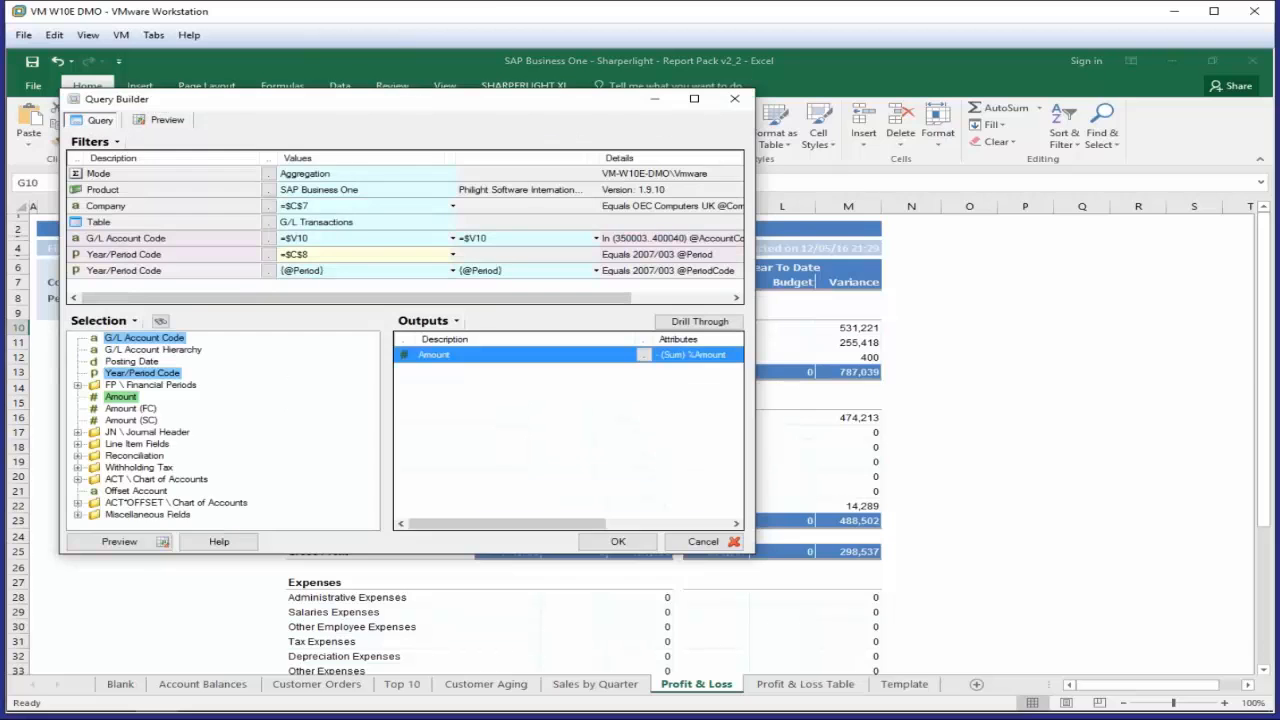
{"action": "left_click_drag", "start_coordinate": [416, 108], "coordinate": [880, 193]}
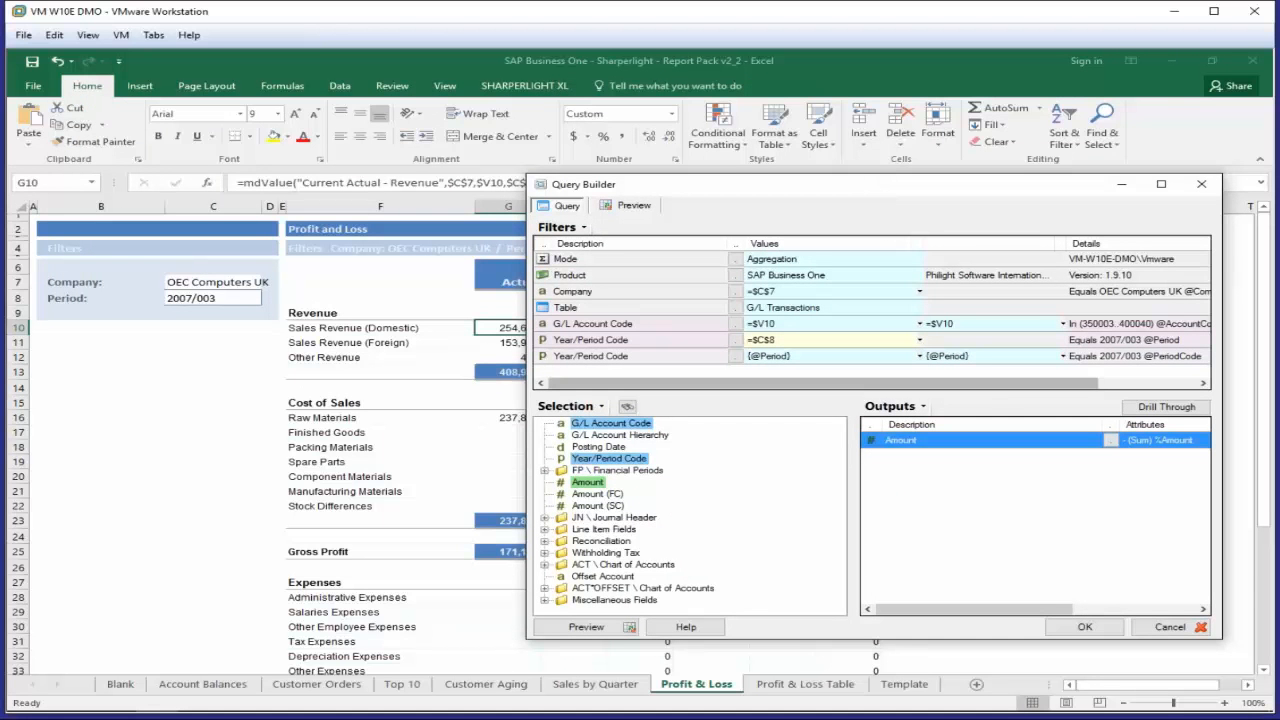
{"action": "left_click", "coordinate": [1165, 408]}
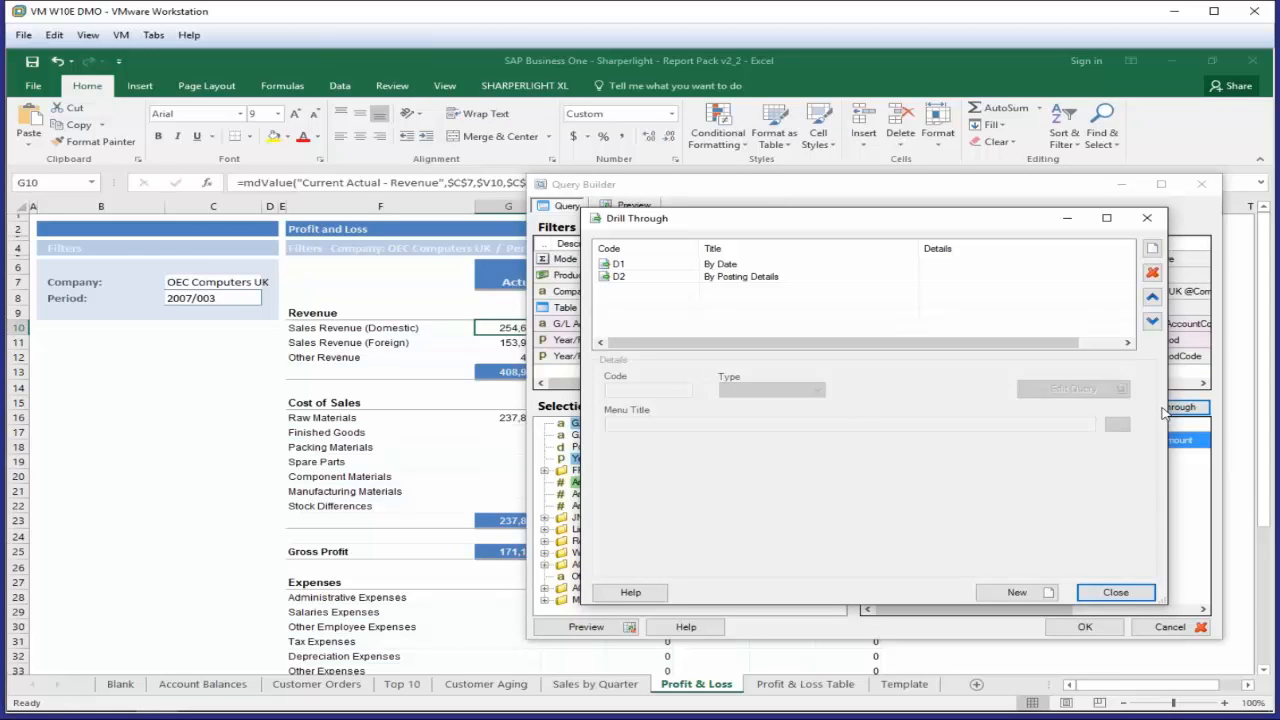
{"action": "left_click", "coordinate": [1128, 594]}
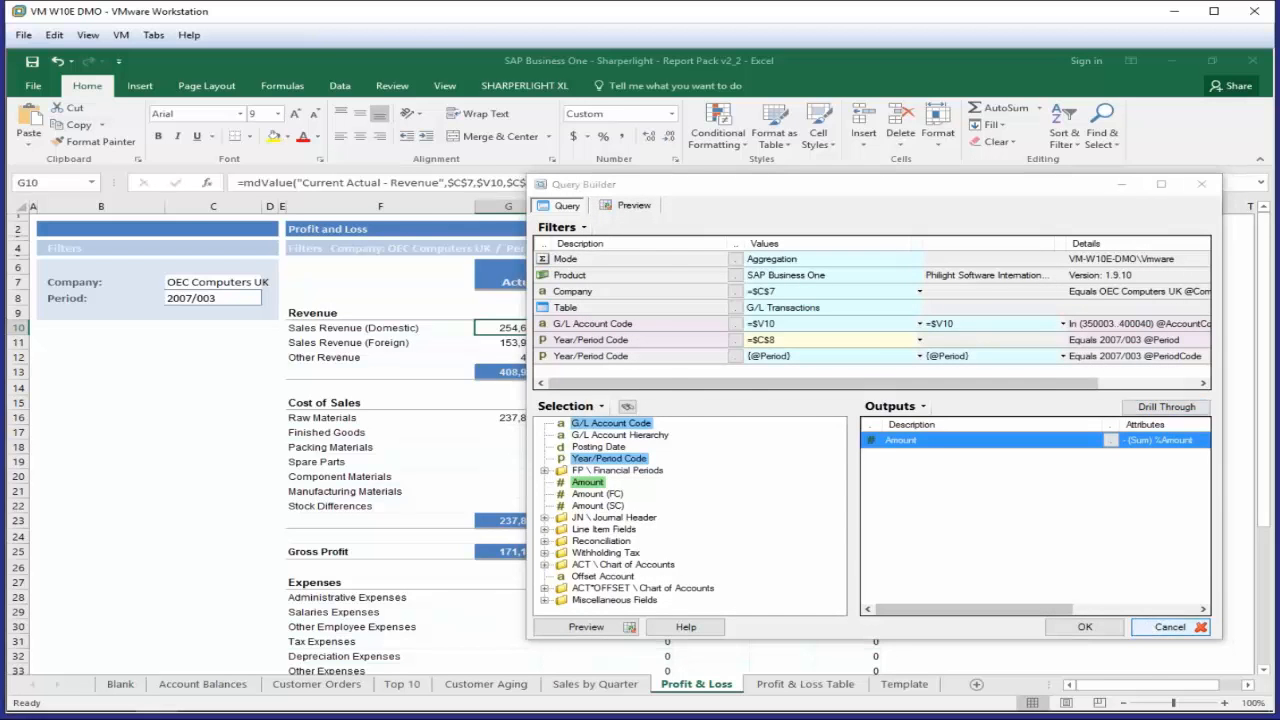
{"action": "left_click", "coordinate": [1170, 627]}
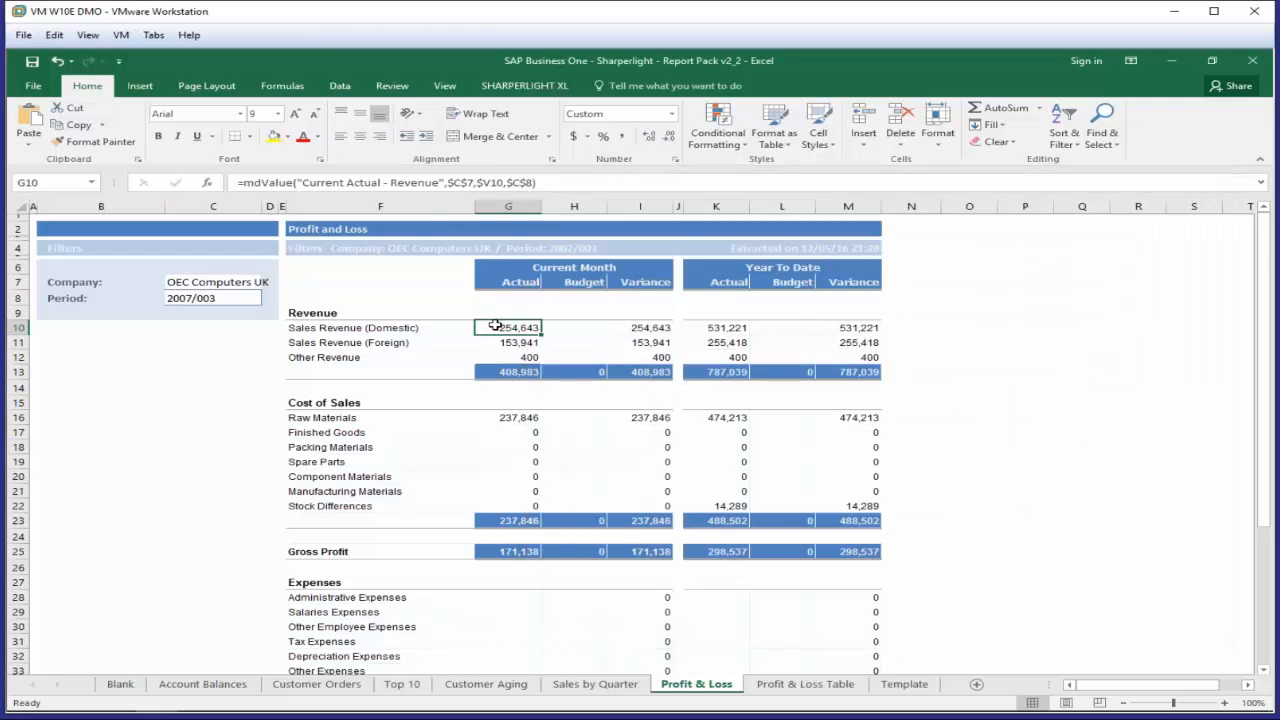
{"action": "double_click", "coordinate": [495, 325]}
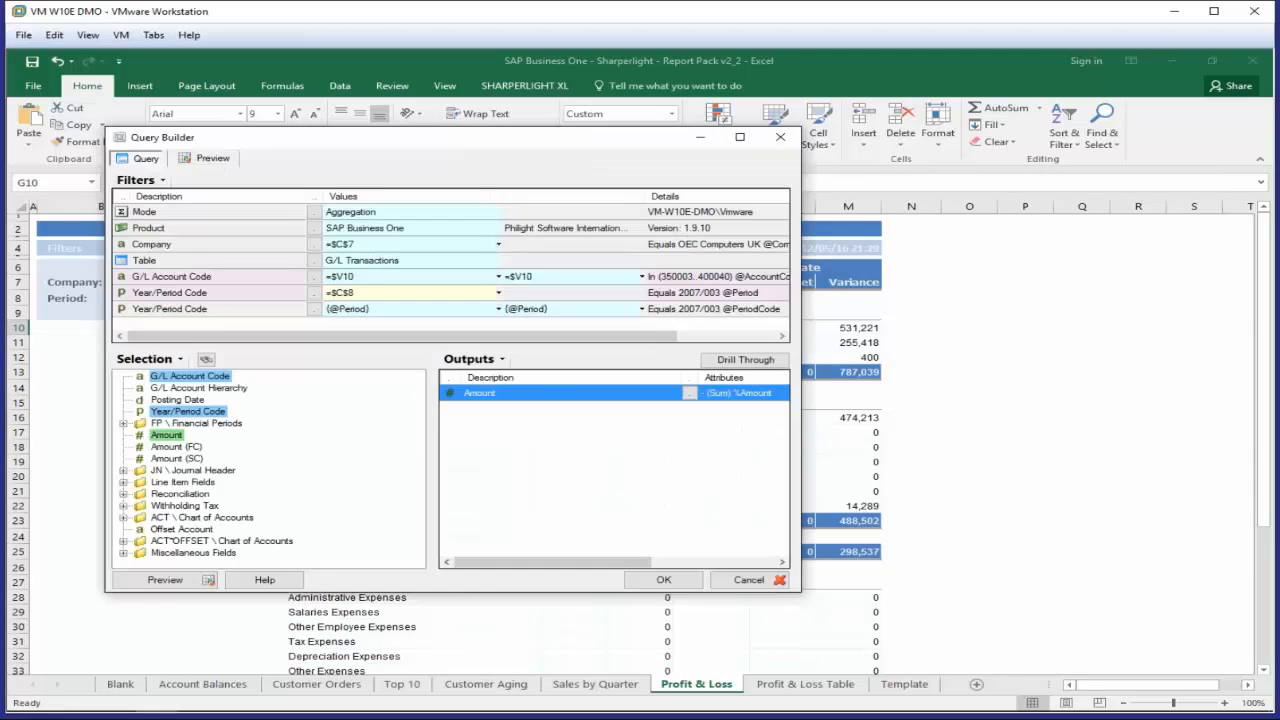
{"action": "left_click", "coordinate": [740, 579]}
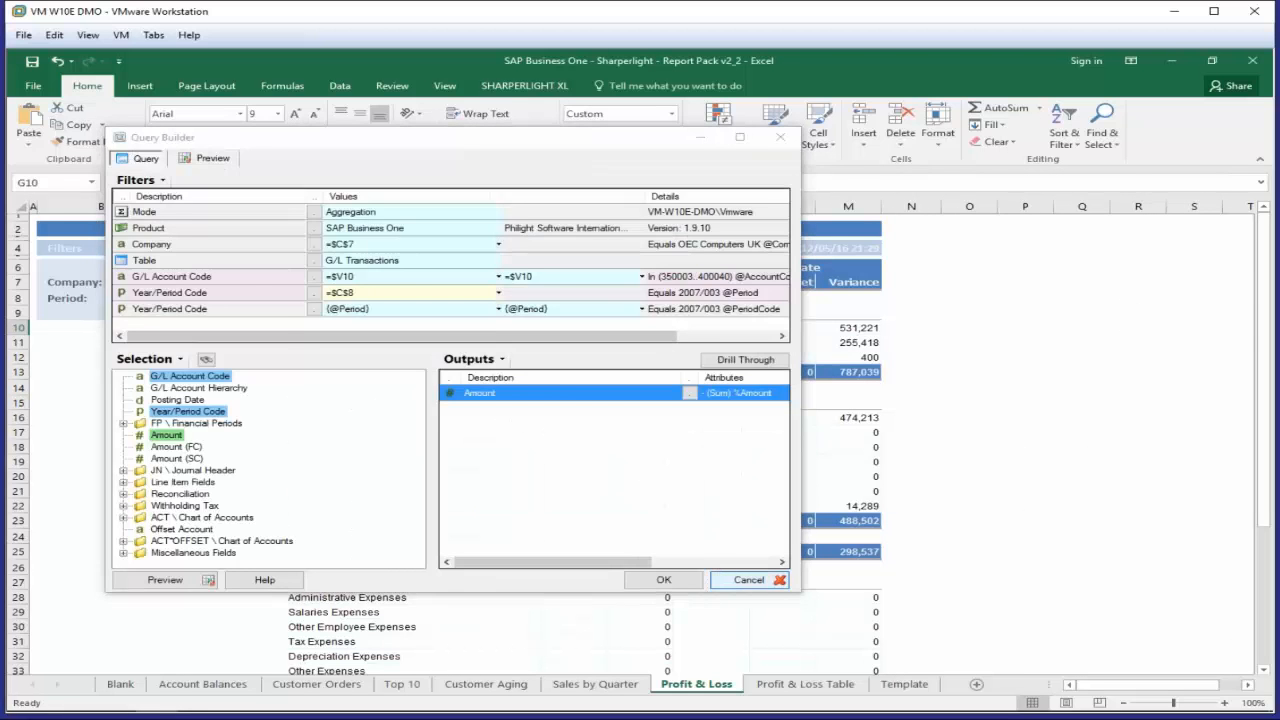
Step: Drill down the current month Actual for Sales Revenue (Domestic) By Posting Details, and close the results
{"action": "left_click", "coordinate": [524, 85]}
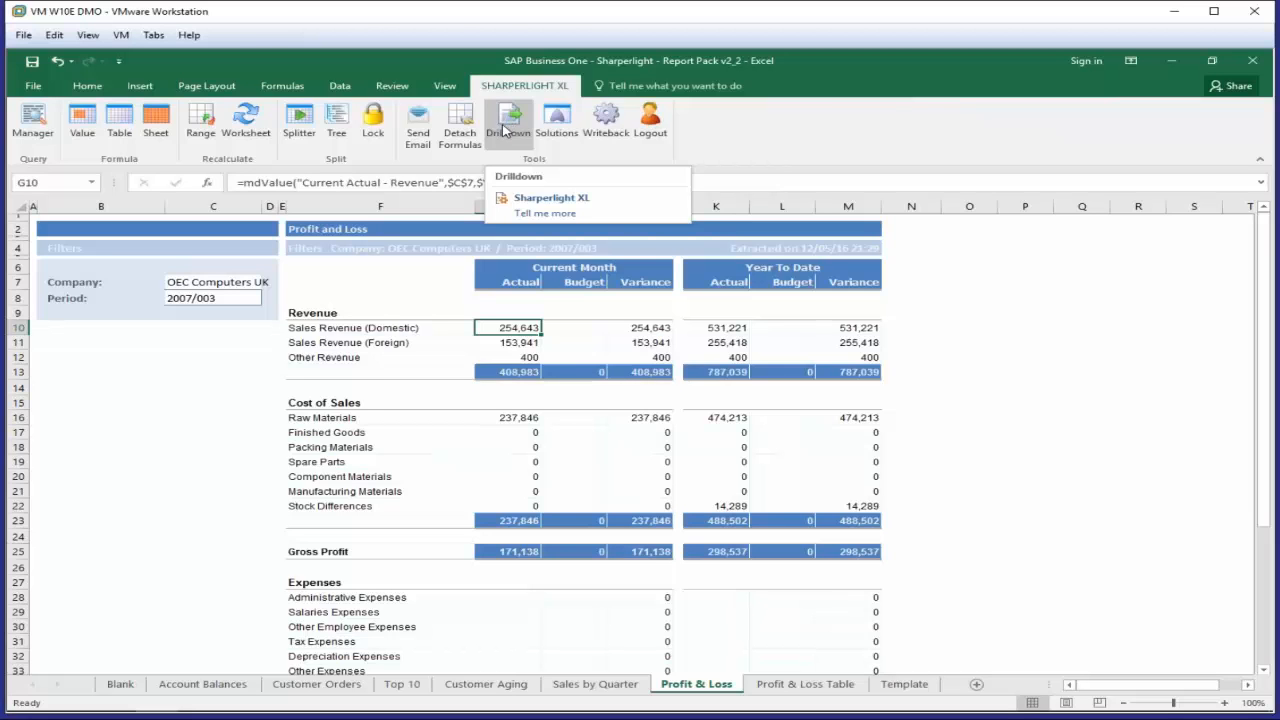
{"action": "left_click", "coordinate": [503, 130]}
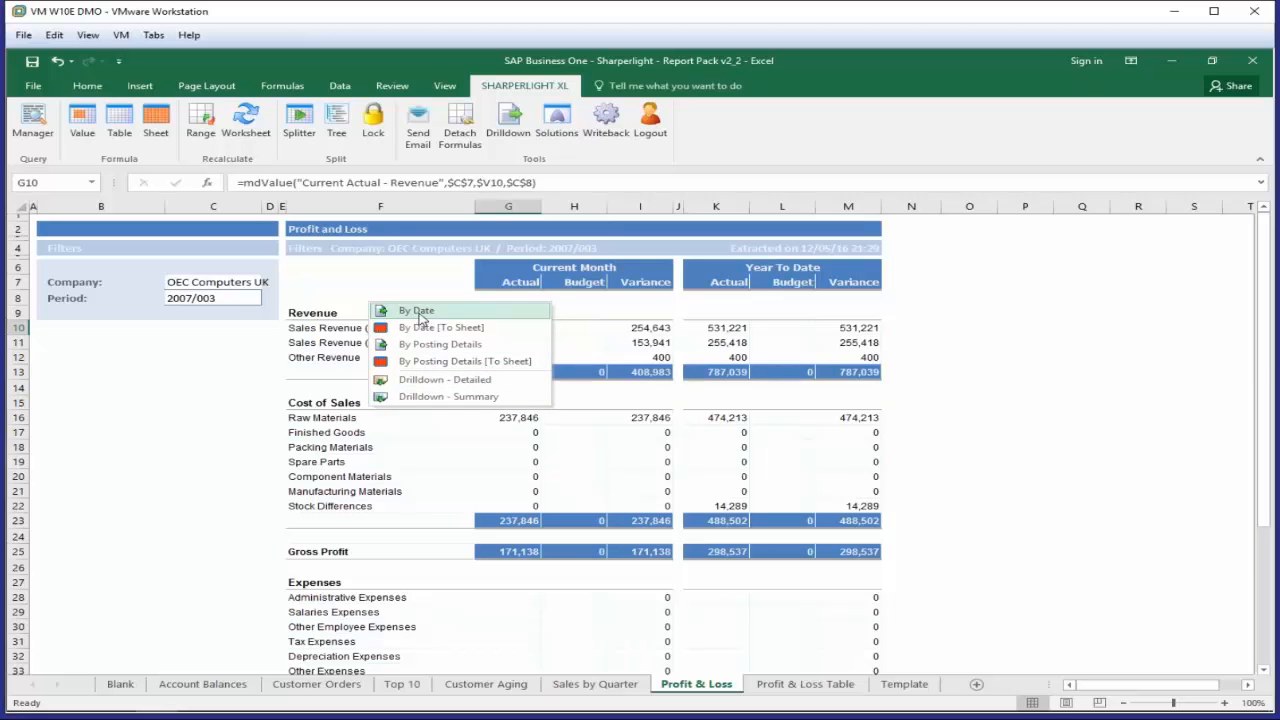
{"action": "left_click", "coordinate": [423, 345]}
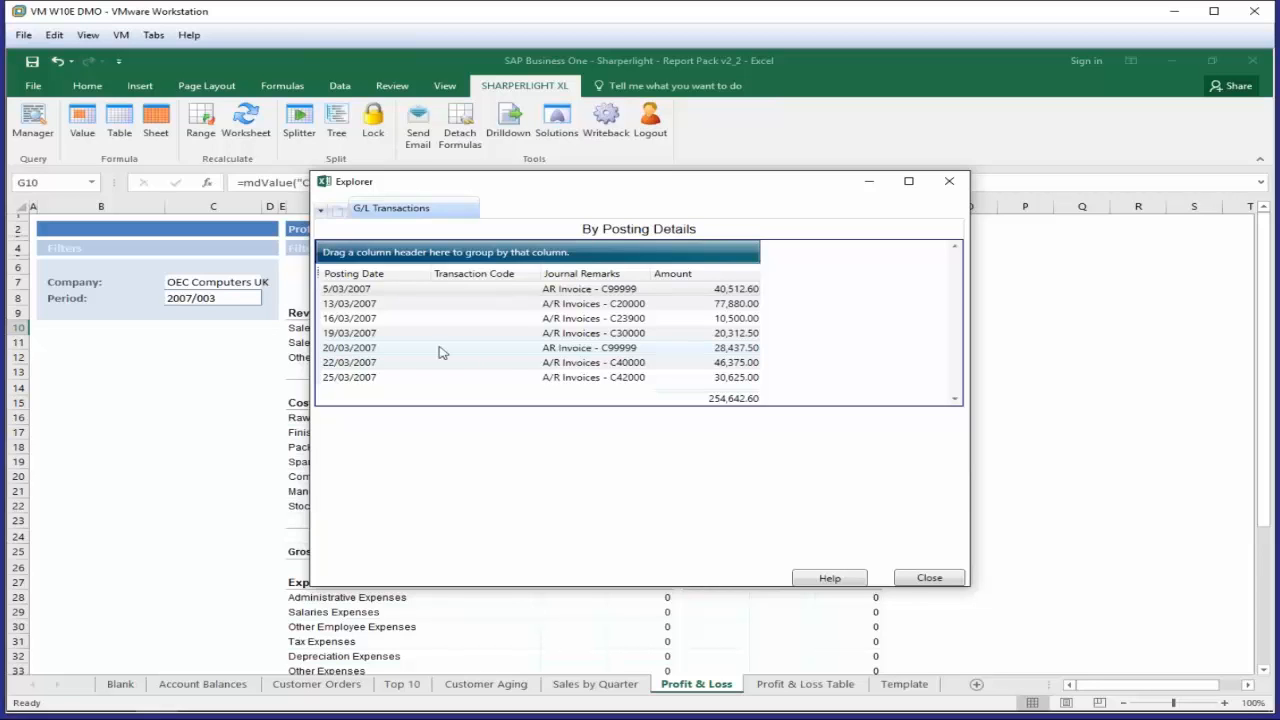
{"action": "left_click", "coordinate": [929, 577]}
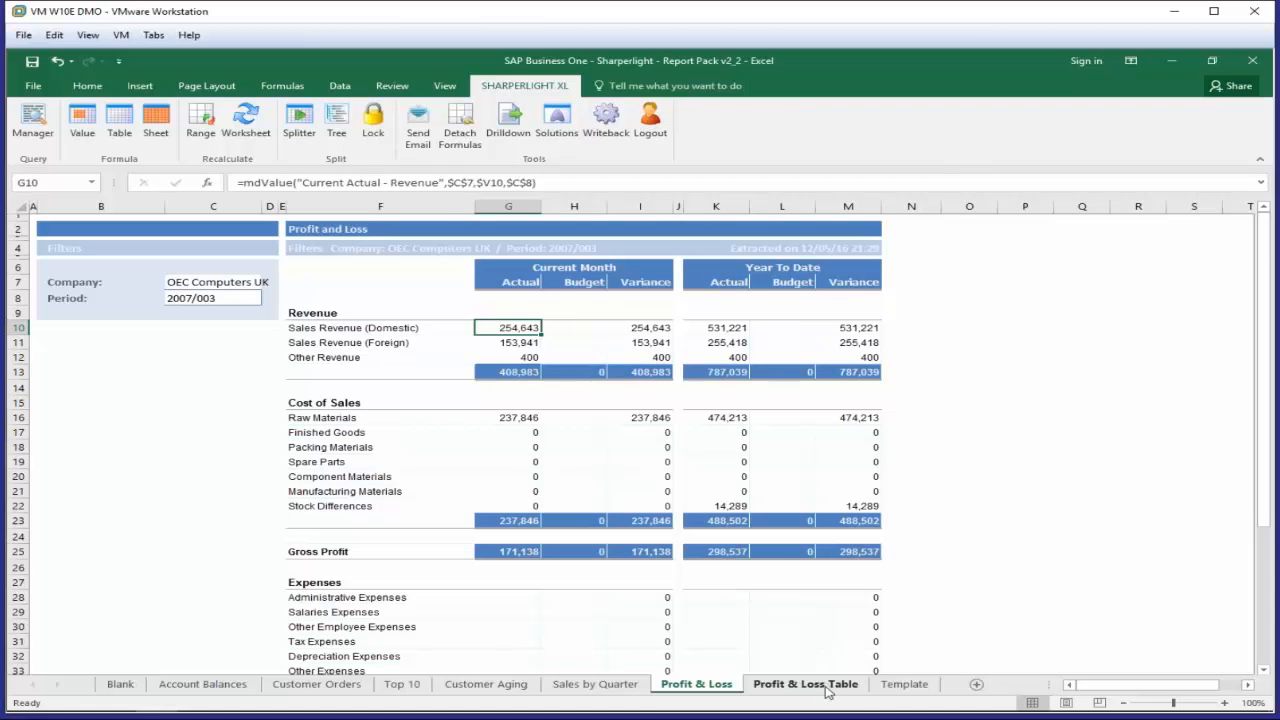
Step: Open the recent workbook SAP Business One - Sharperlight - Trial Balance Template v1_2
{"action": "left_click", "coordinate": [29, 92]}
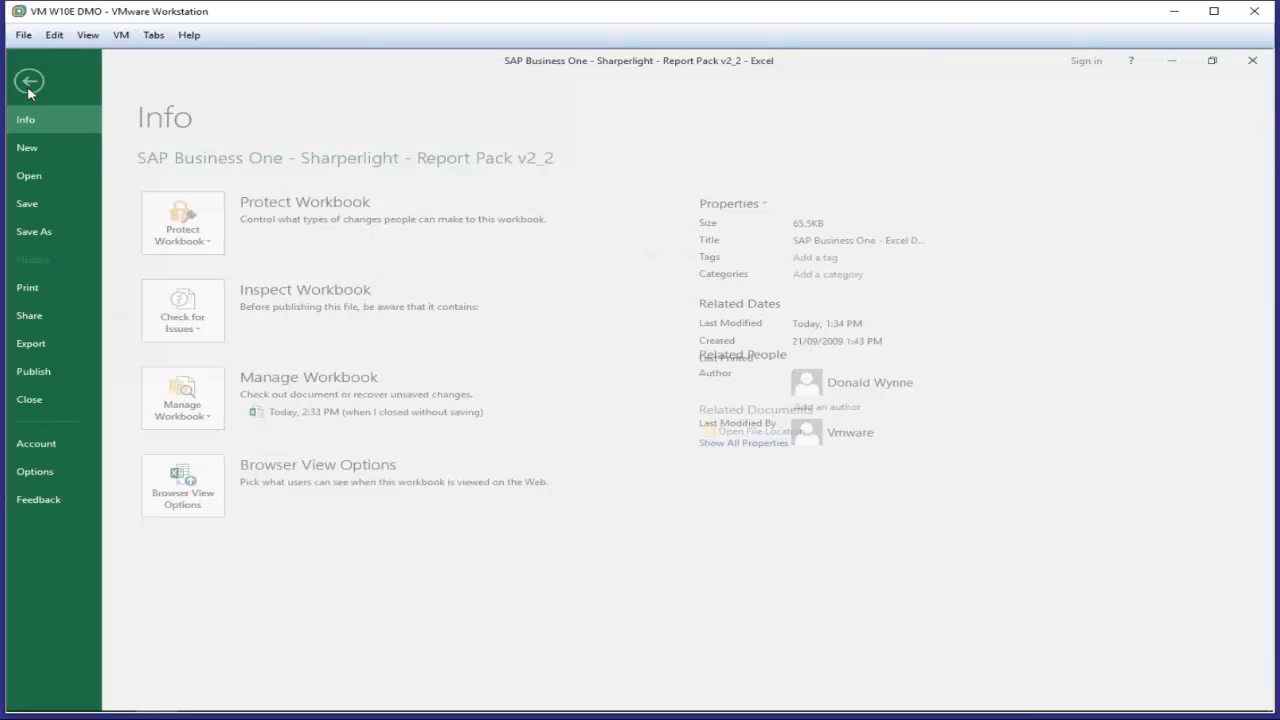
{"action": "left_click", "coordinate": [44, 180]}
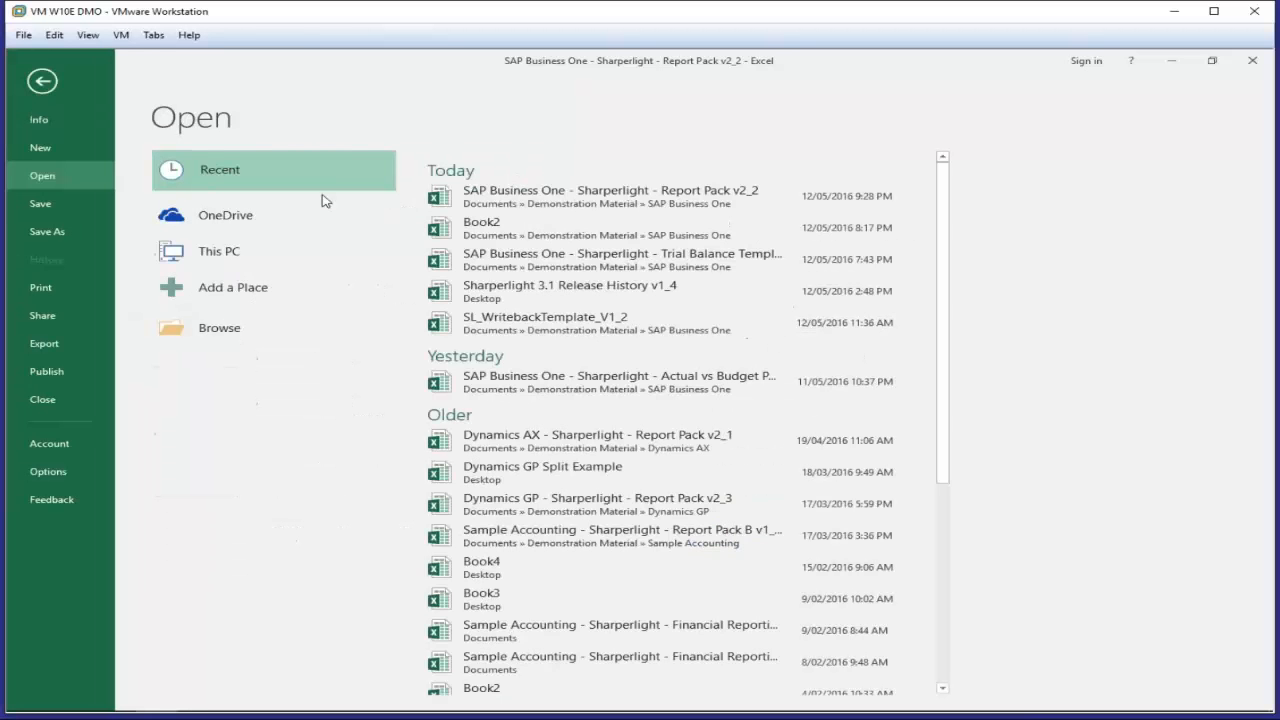
{"action": "left_click", "coordinate": [531, 262]}
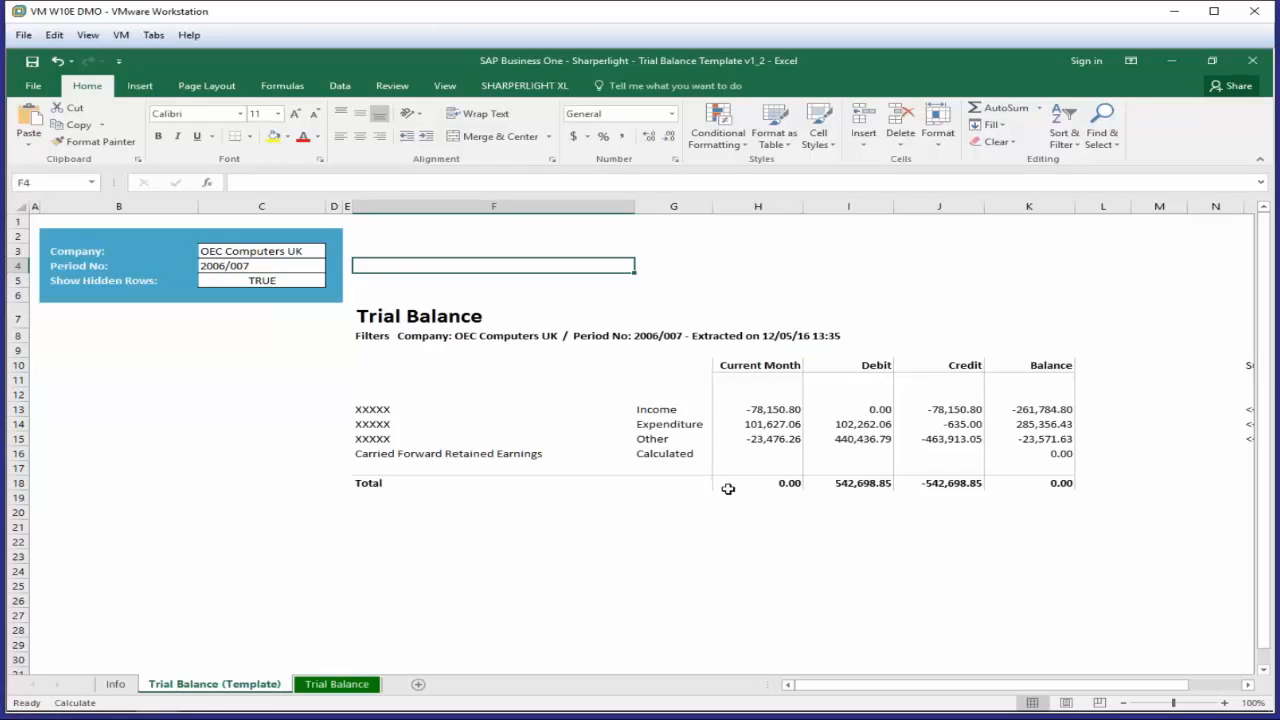
{"action": "left_click", "coordinate": [816, 510]}
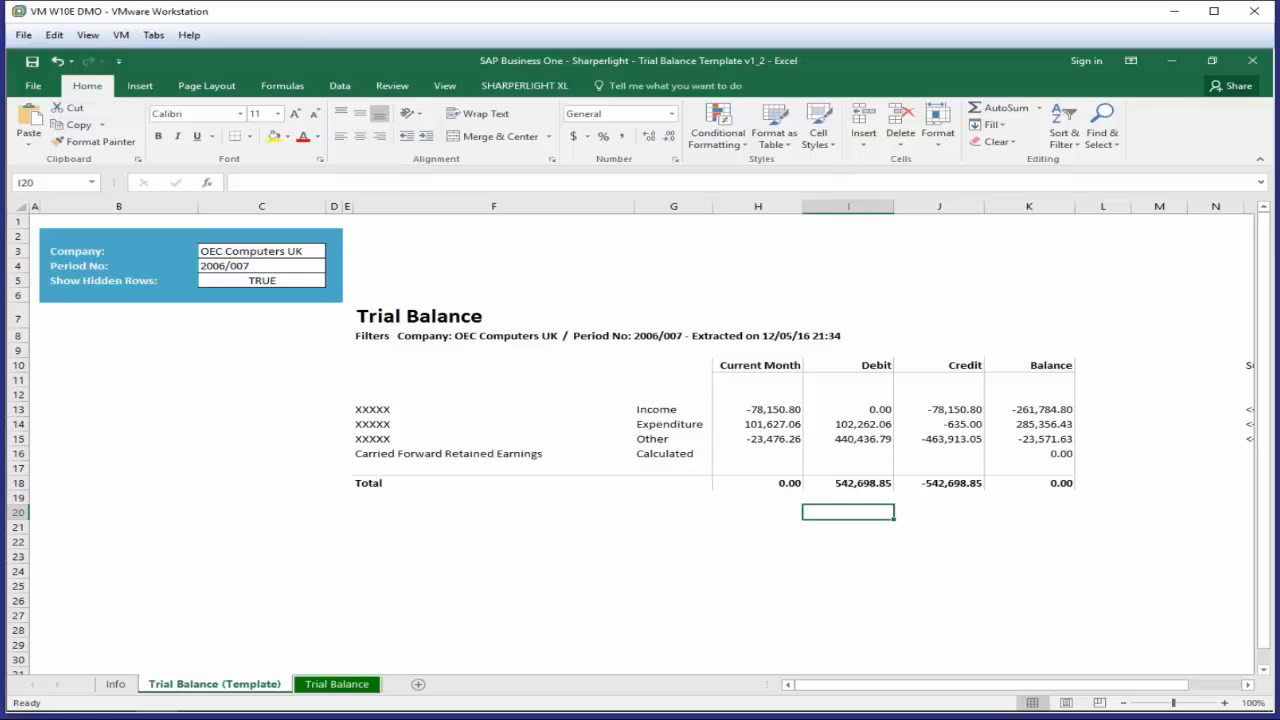
Step: Switch back to the Report Pack v2_2 workbook and look over the Profit & Loss rows and their account ranges in column V
{"action": "left_click", "coordinate": [445, 86]}
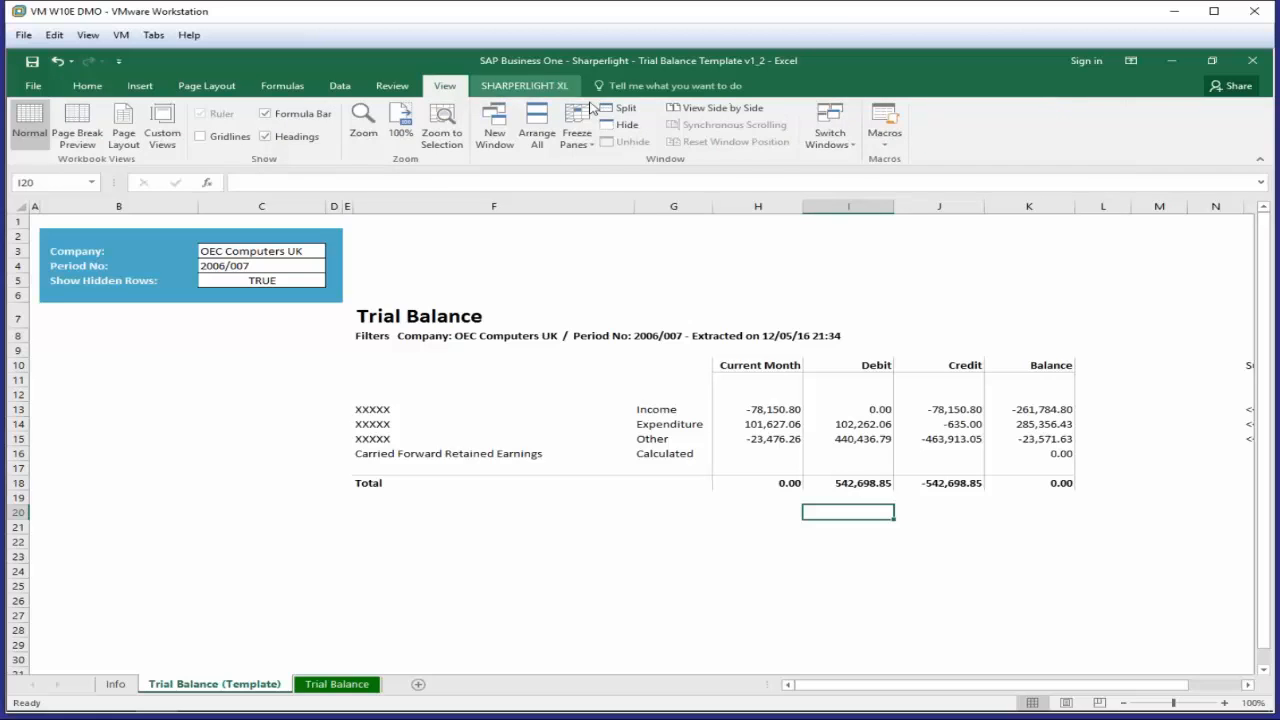
{"action": "left_click", "coordinate": [829, 130]}
{"action": "left_click", "coordinate": [865, 178]}
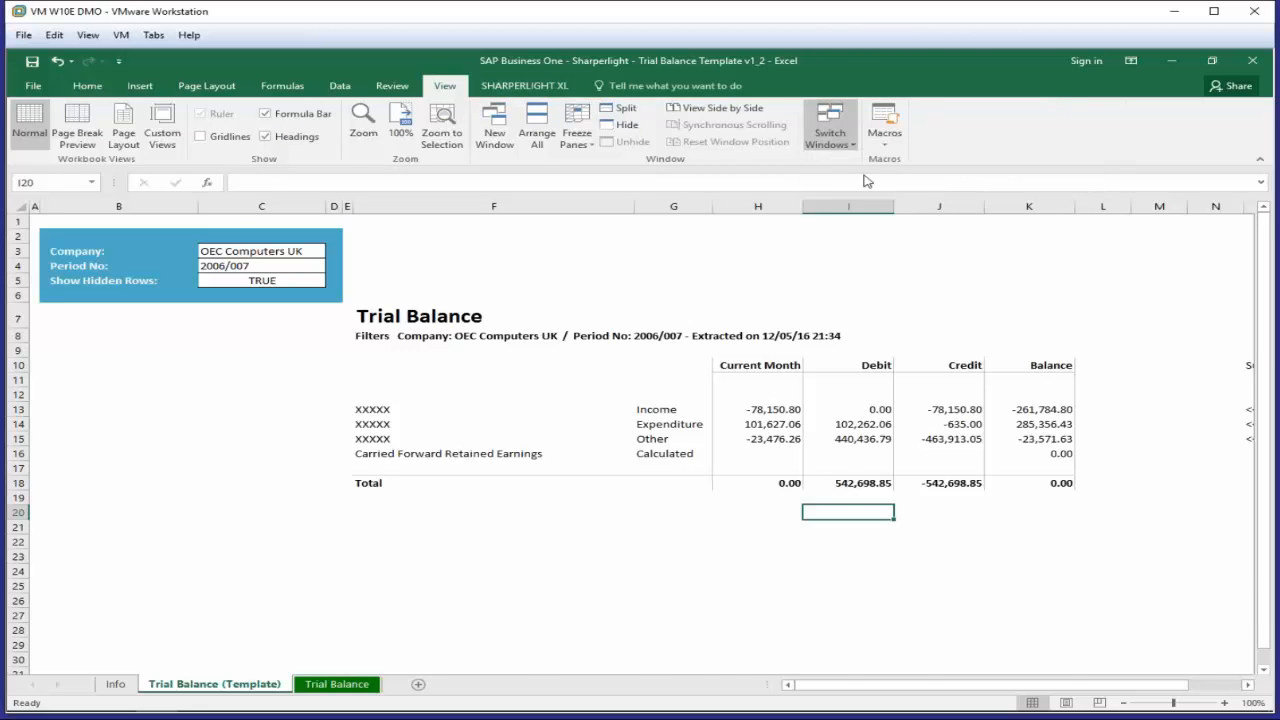
{"action": "left_click", "coordinate": [553, 434]}
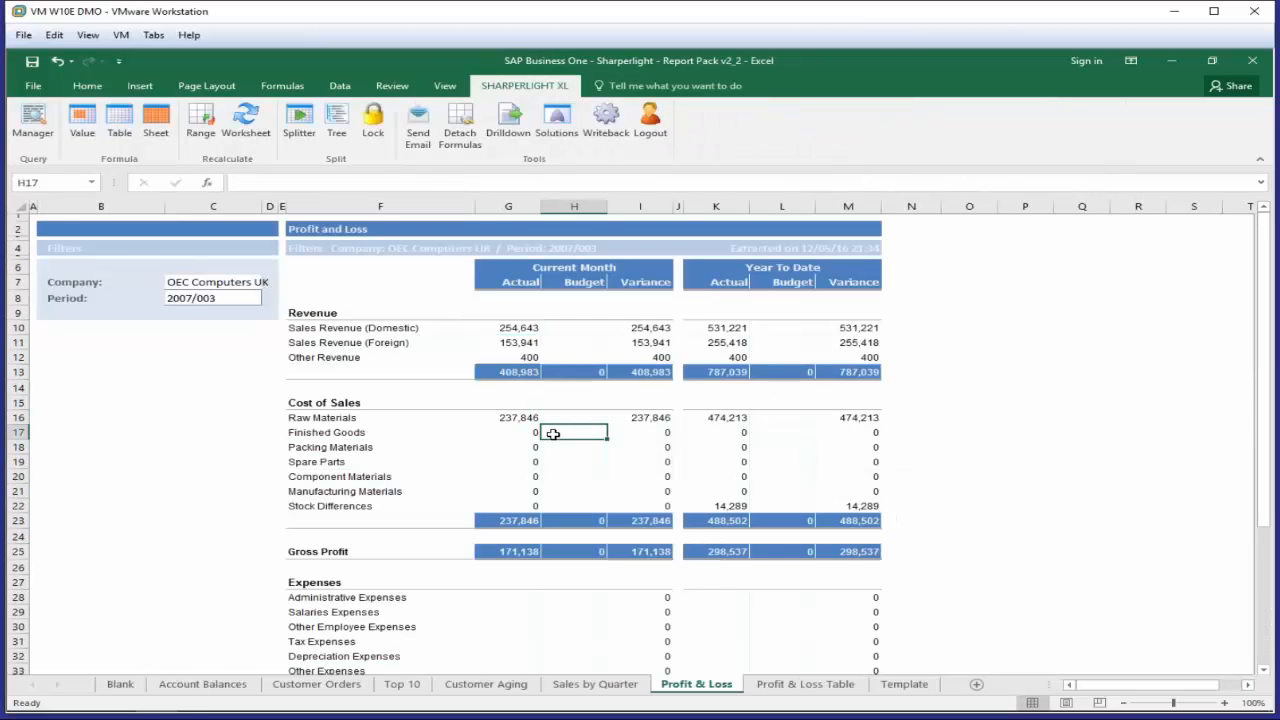
{"action": "left_click", "coordinate": [1248, 686]}
{"action": "left_click", "coordinate": [1247, 686]}
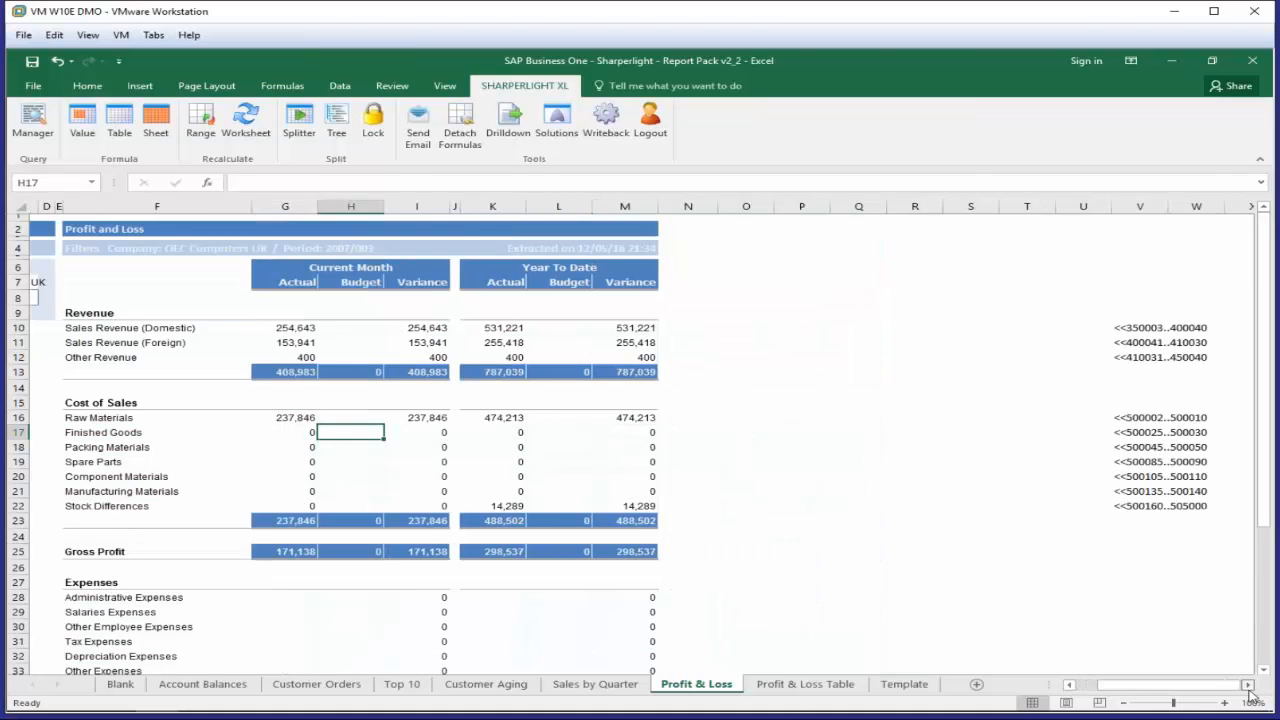
{"action": "left_click_drag", "start_coordinate": [1157, 685], "coordinate": [1134, 685]}
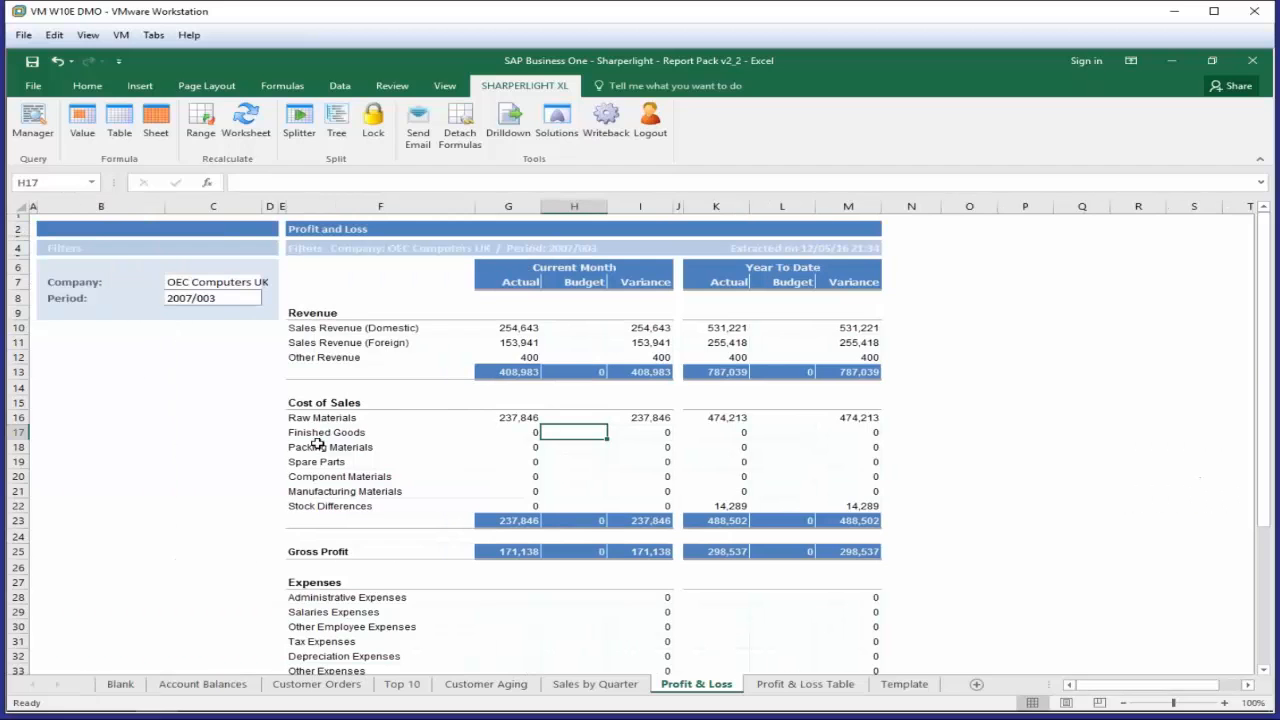
{"action": "left_click", "coordinate": [19, 447]}
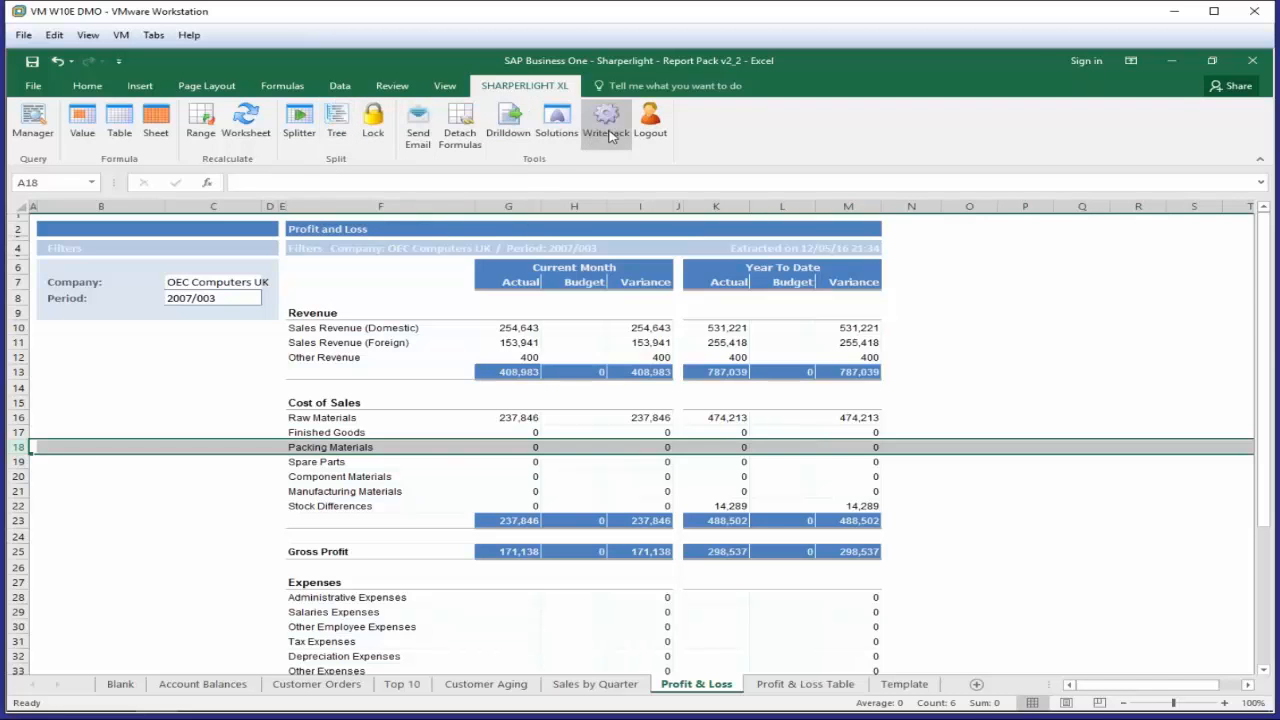
Step: Return to the Trial Balance Template workbook and examine the query behind the Income row's Current Month value, leaving it unchanged
{"action": "left_click", "coordinate": [444, 86]}
{"action": "left_click", "coordinate": [825, 132]}
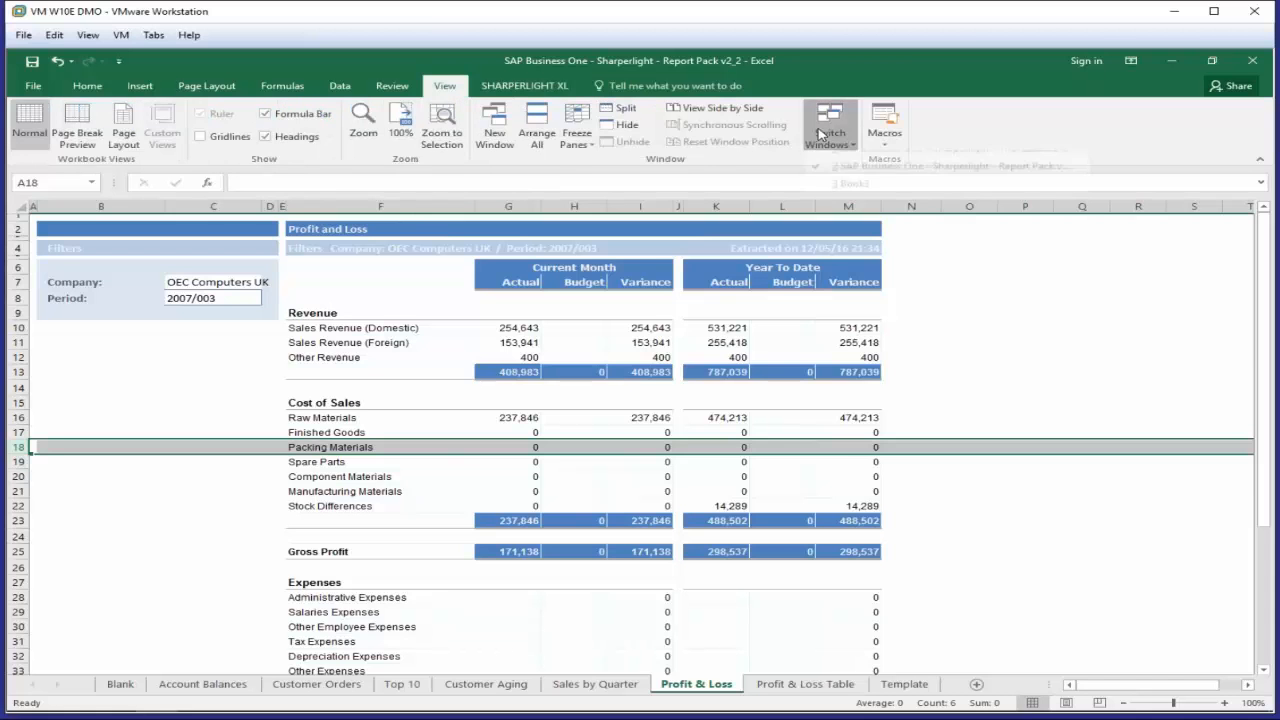
{"action": "left_click", "coordinate": [850, 183]}
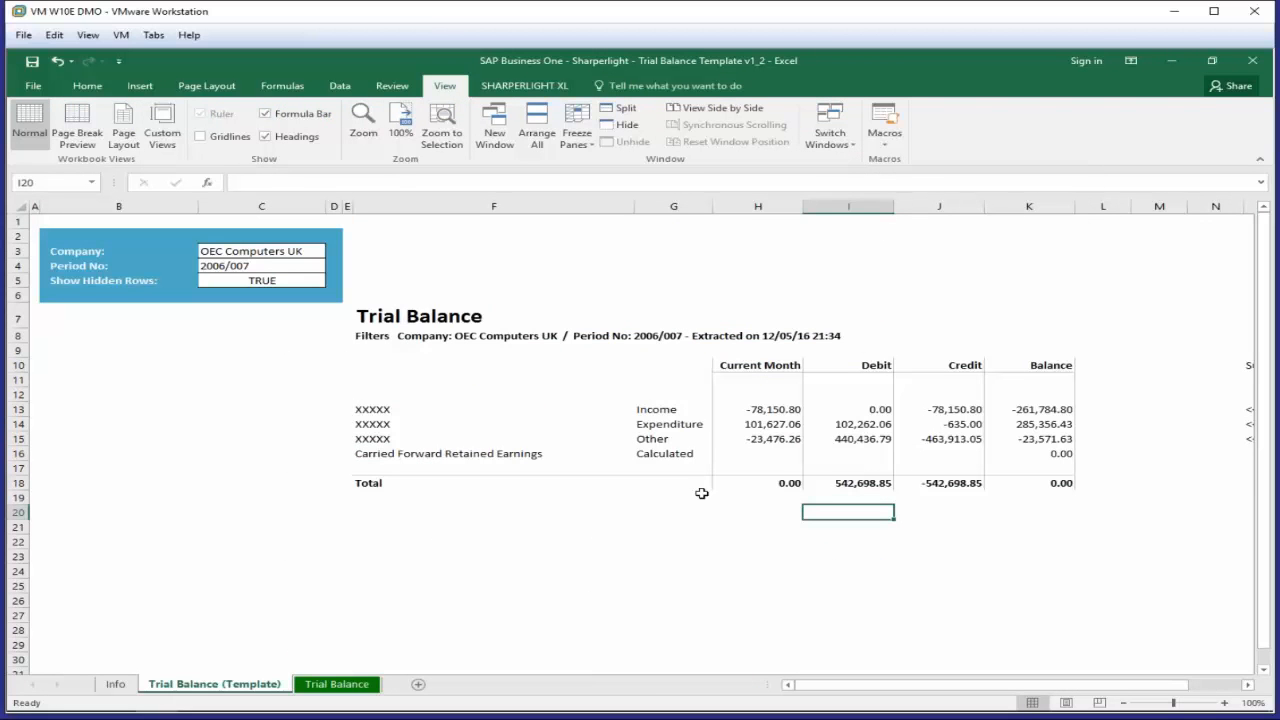
{"action": "left_click", "coordinate": [650, 410]}
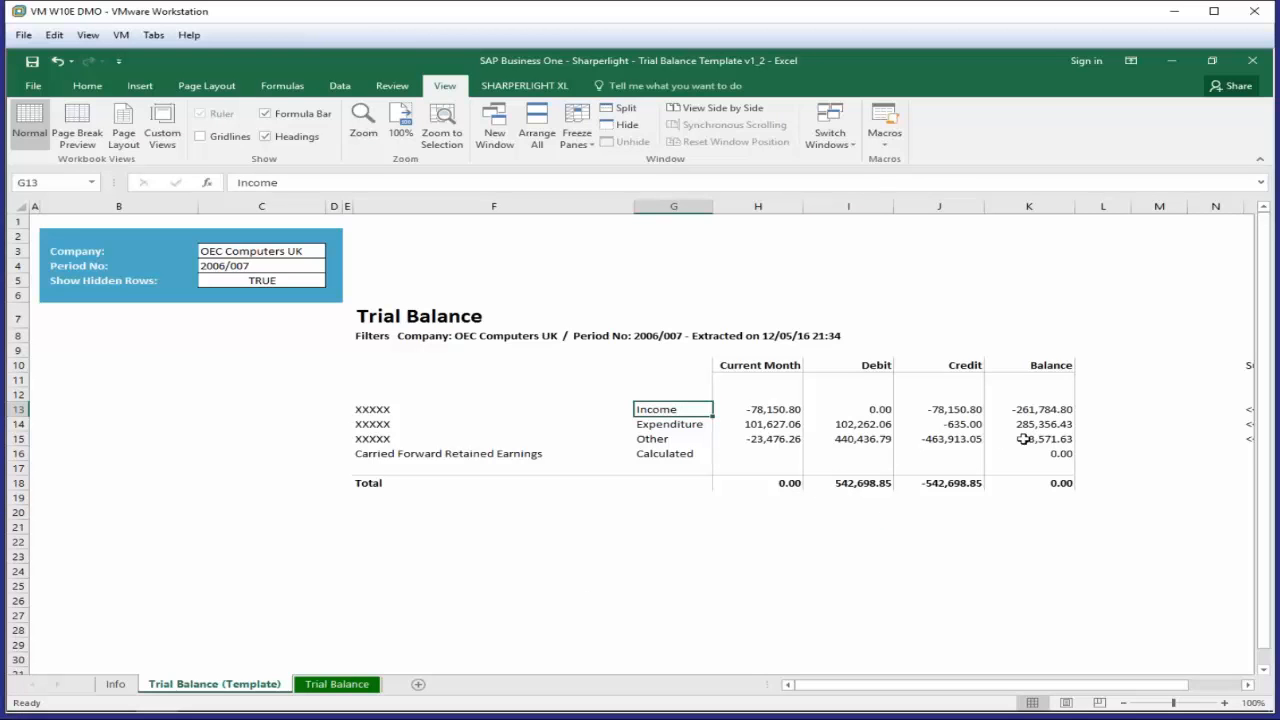
{"action": "key", "text": "Right"}
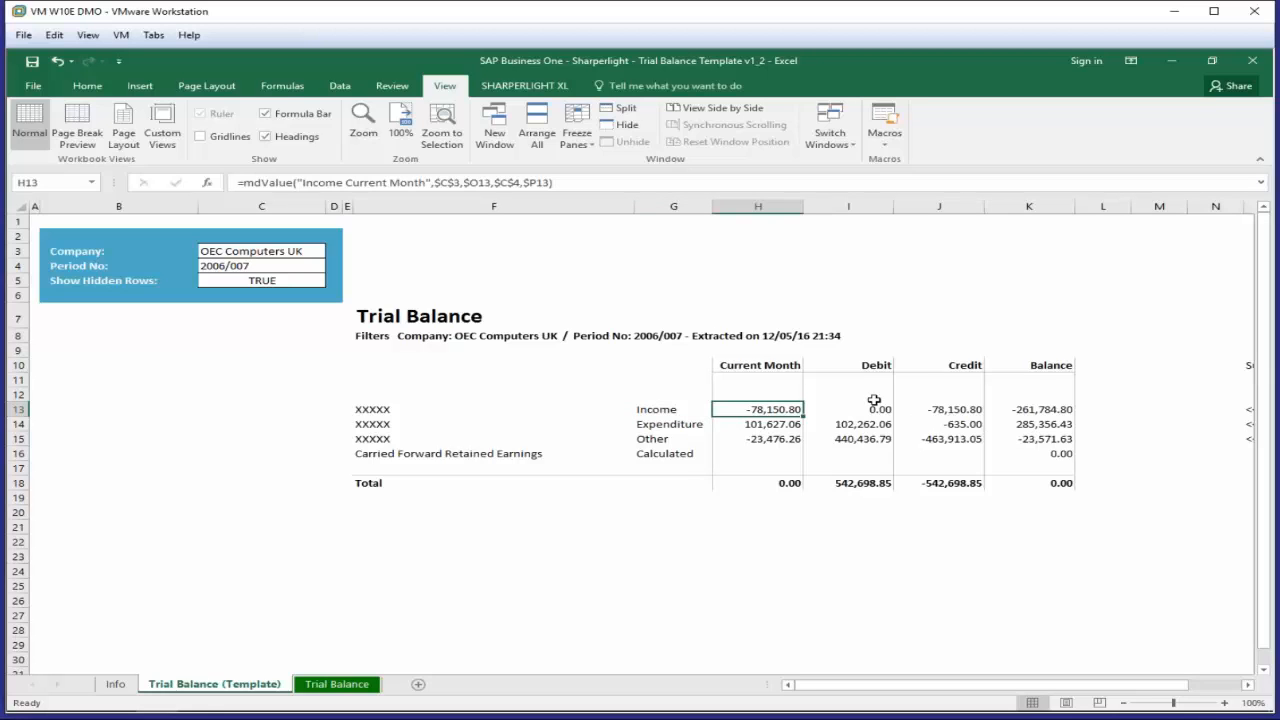
{"action": "double_click", "coordinate": [776, 409]}
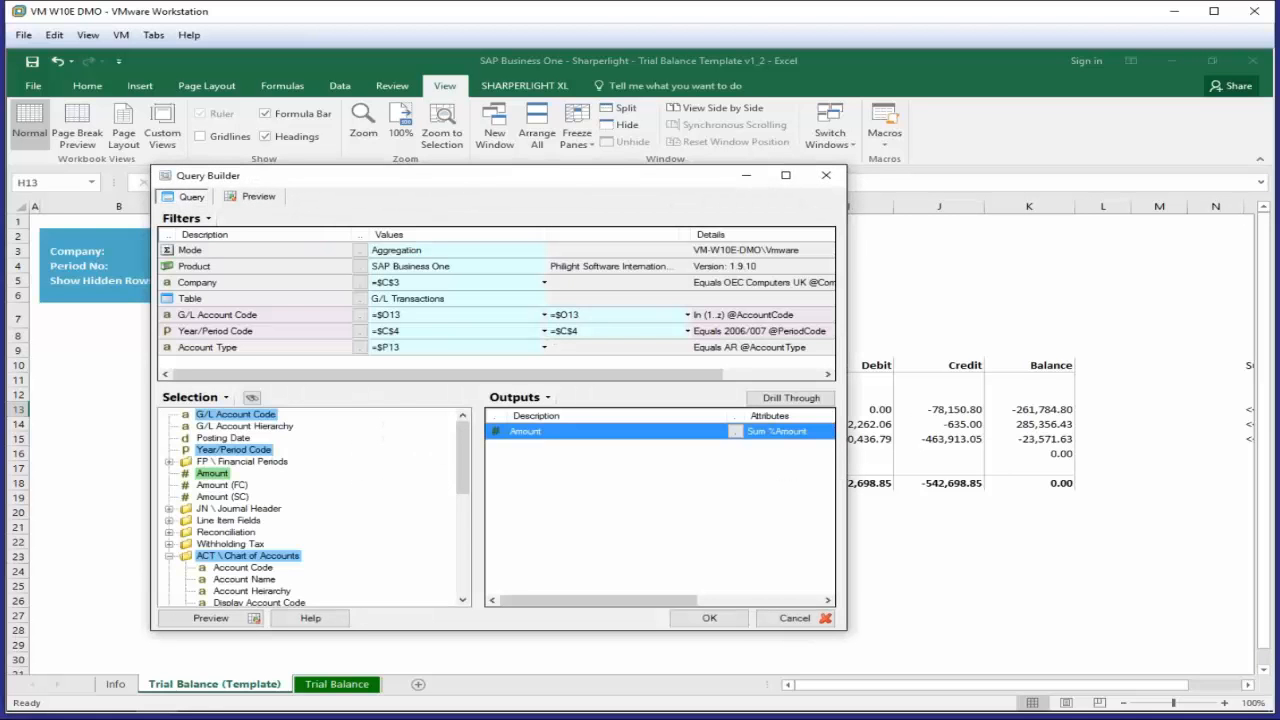
{"action": "left_click", "coordinate": [790, 620]}
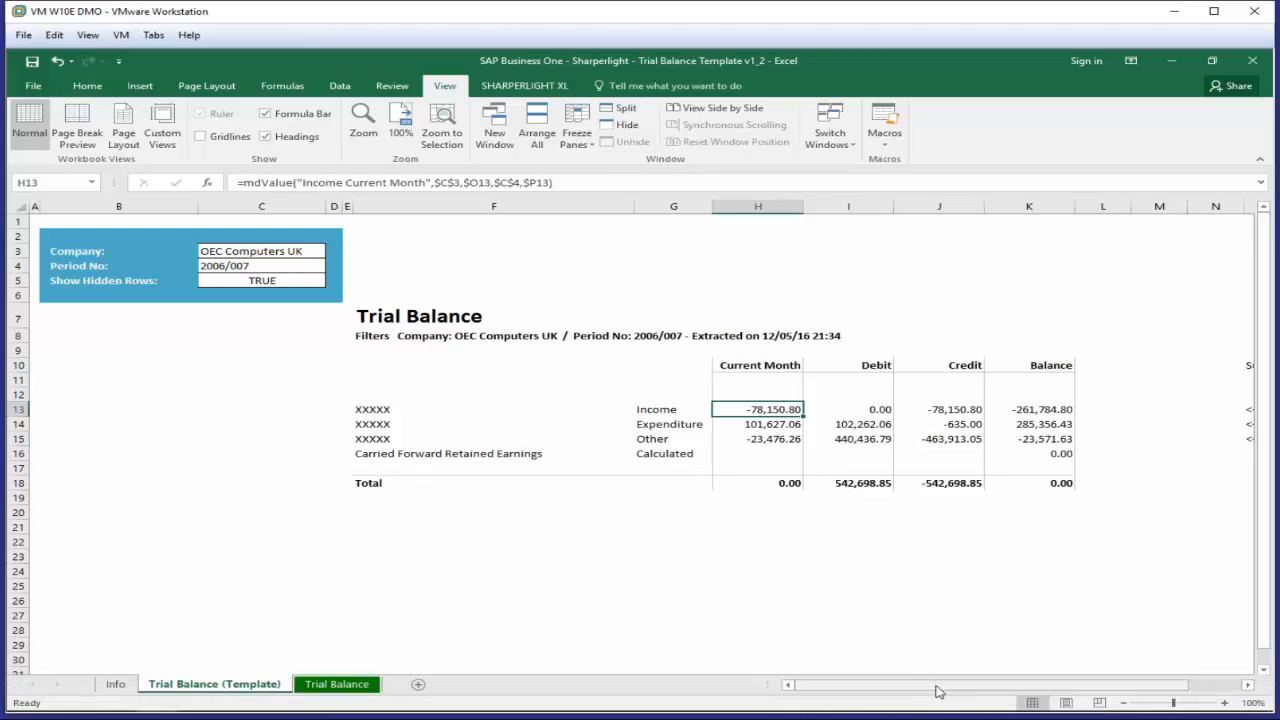
Step: Inspect the account range, account type and Split Rows cells that drive the Income row in columns O to Q
{"action": "left_click_drag", "start_coordinate": [934, 689], "coordinate": [987, 691]}
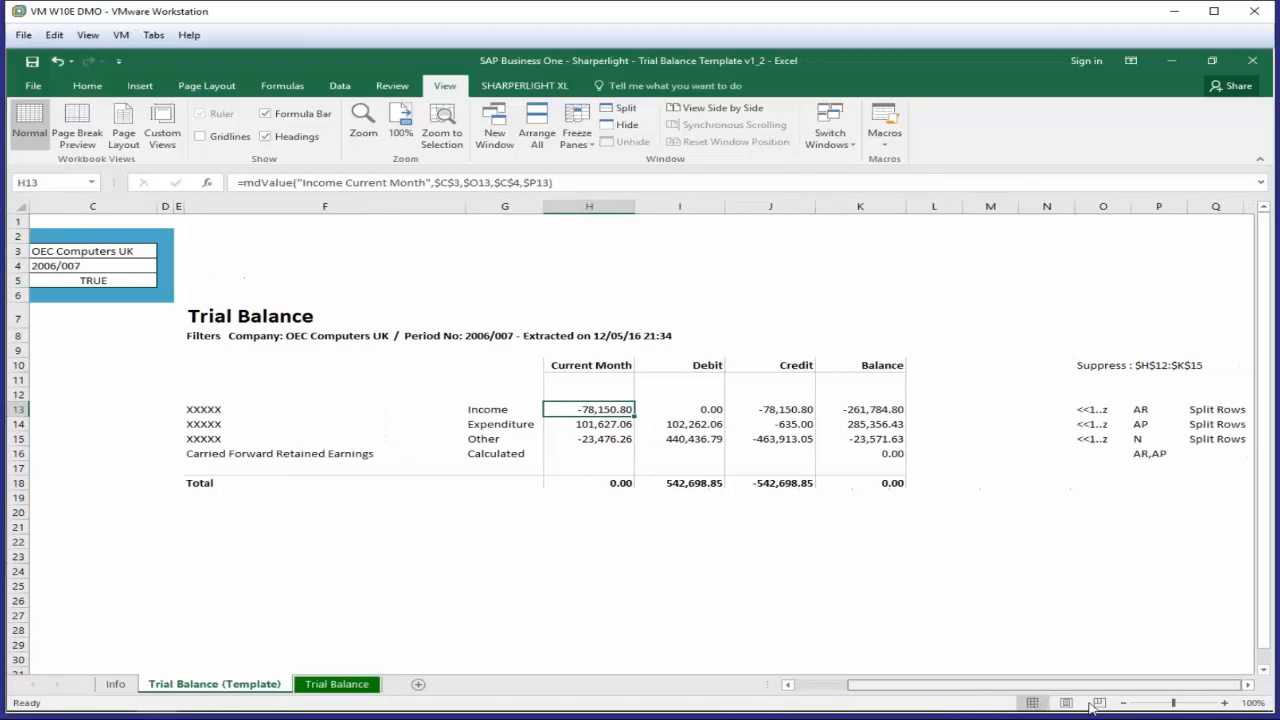
{"action": "left_click", "coordinate": [1088, 409]}
{"action": "left_click", "coordinate": [1092, 424]}
{"action": "left_click", "coordinate": [1161, 410]}
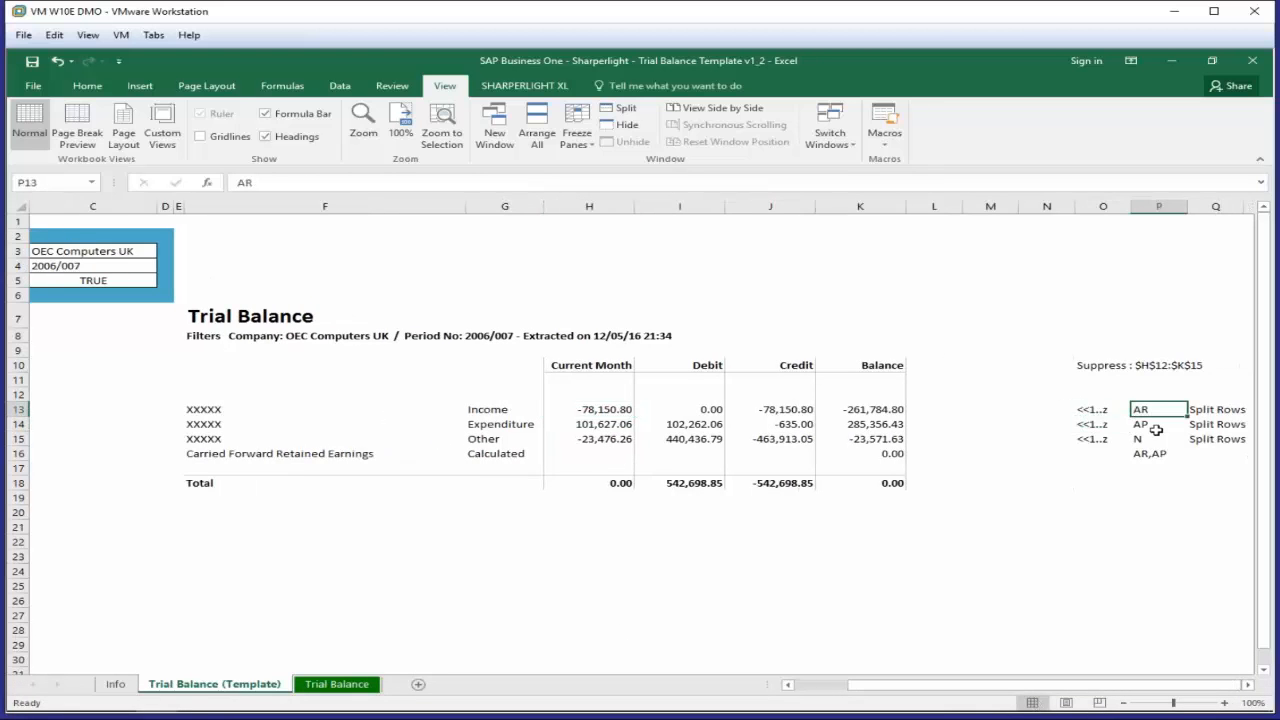
{"action": "left_click", "coordinate": [1201, 410]}
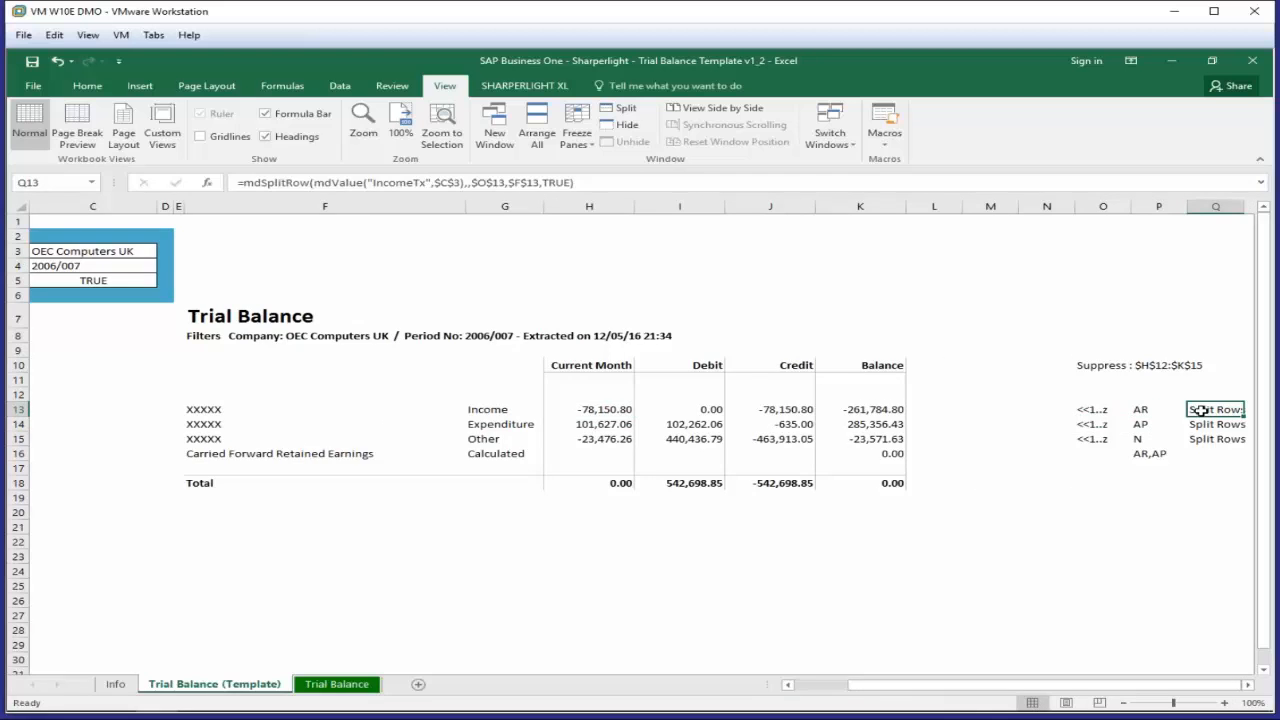
Step: Review the mdSplitRow function arguments for the Income row without changes, and check the Expenditure and Other rows' split formulas
{"action": "left_click", "coordinate": [208, 186]}
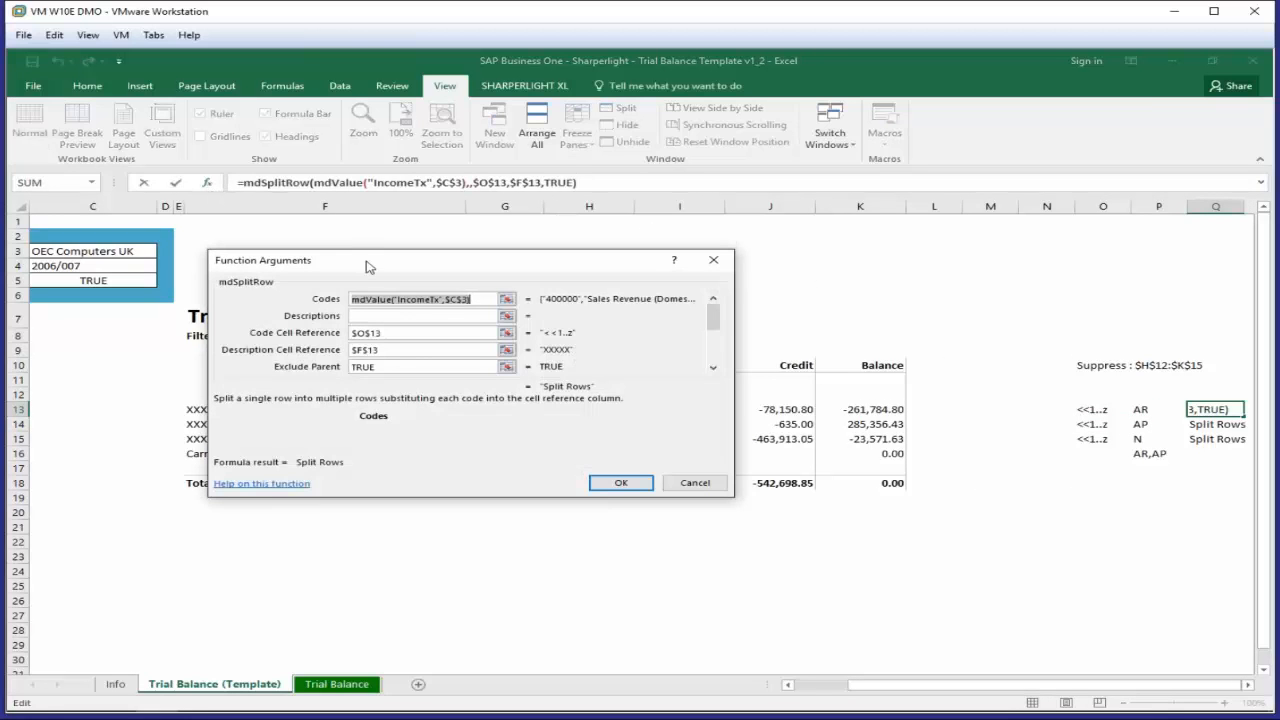
{"action": "left_click_drag", "start_coordinate": [371, 266], "coordinate": [620, 296]}
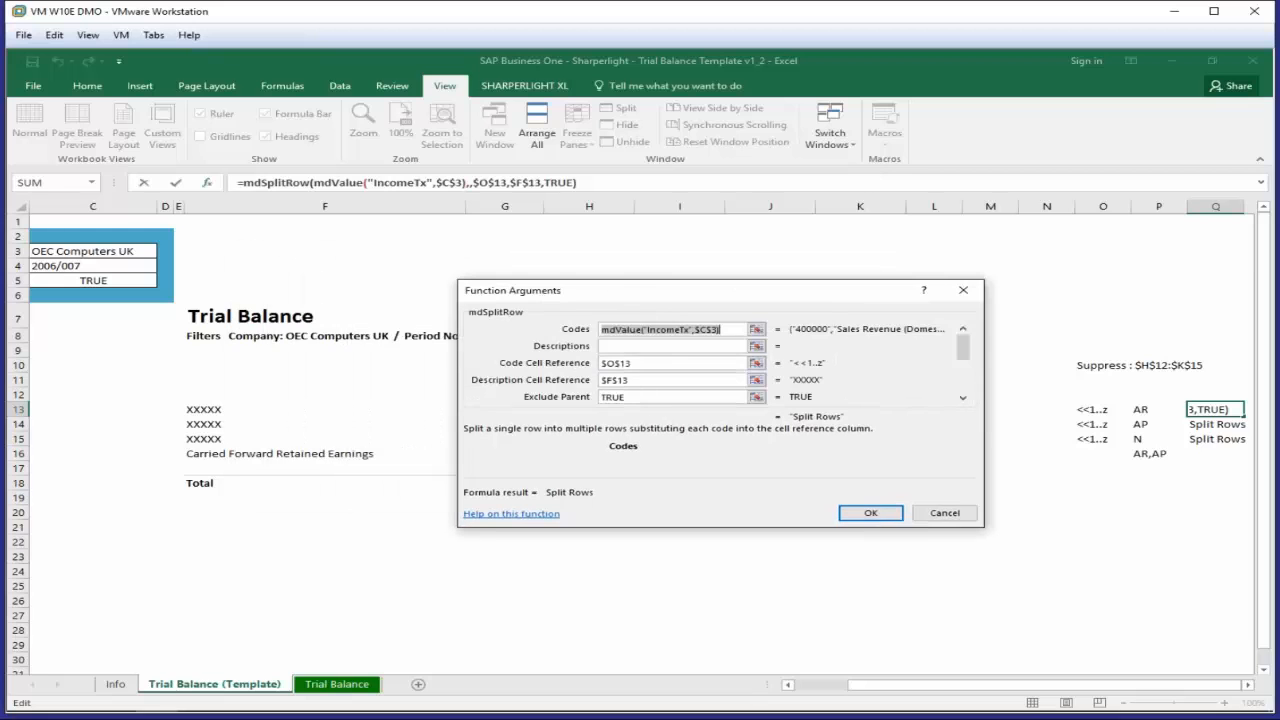
{"action": "left_click", "coordinate": [645, 362]}
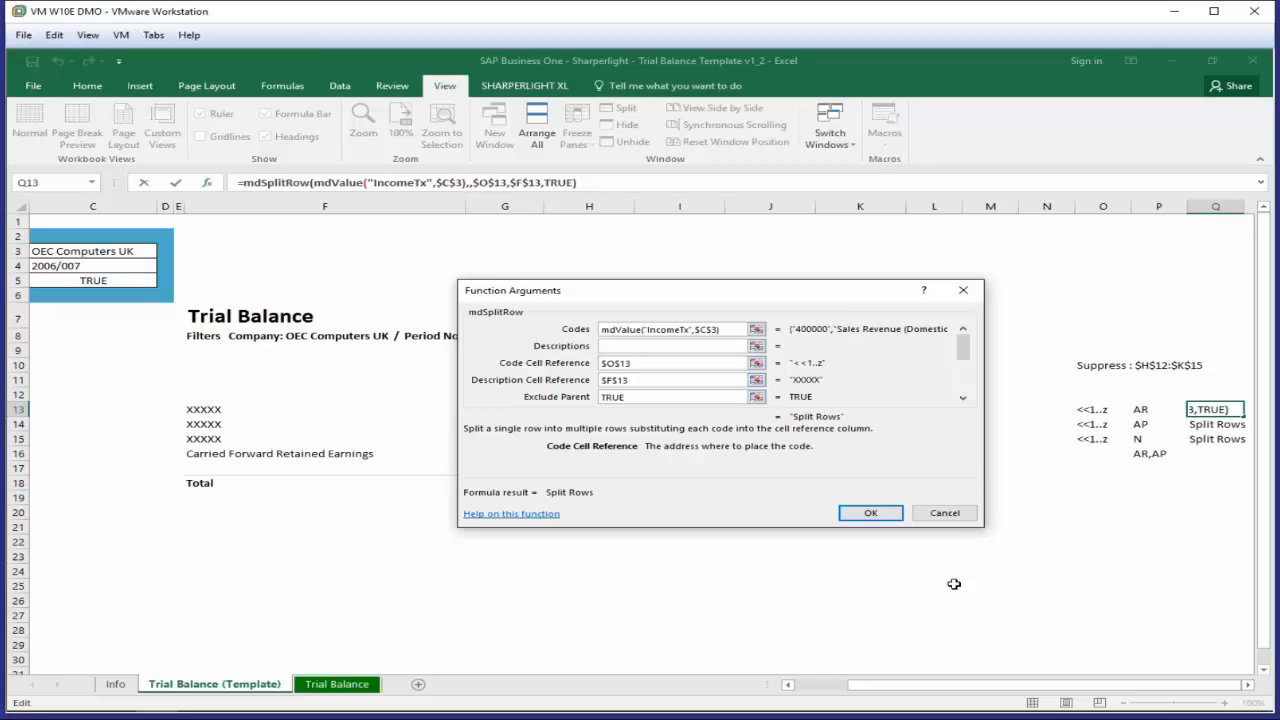
{"action": "left_click", "coordinate": [944, 512]}
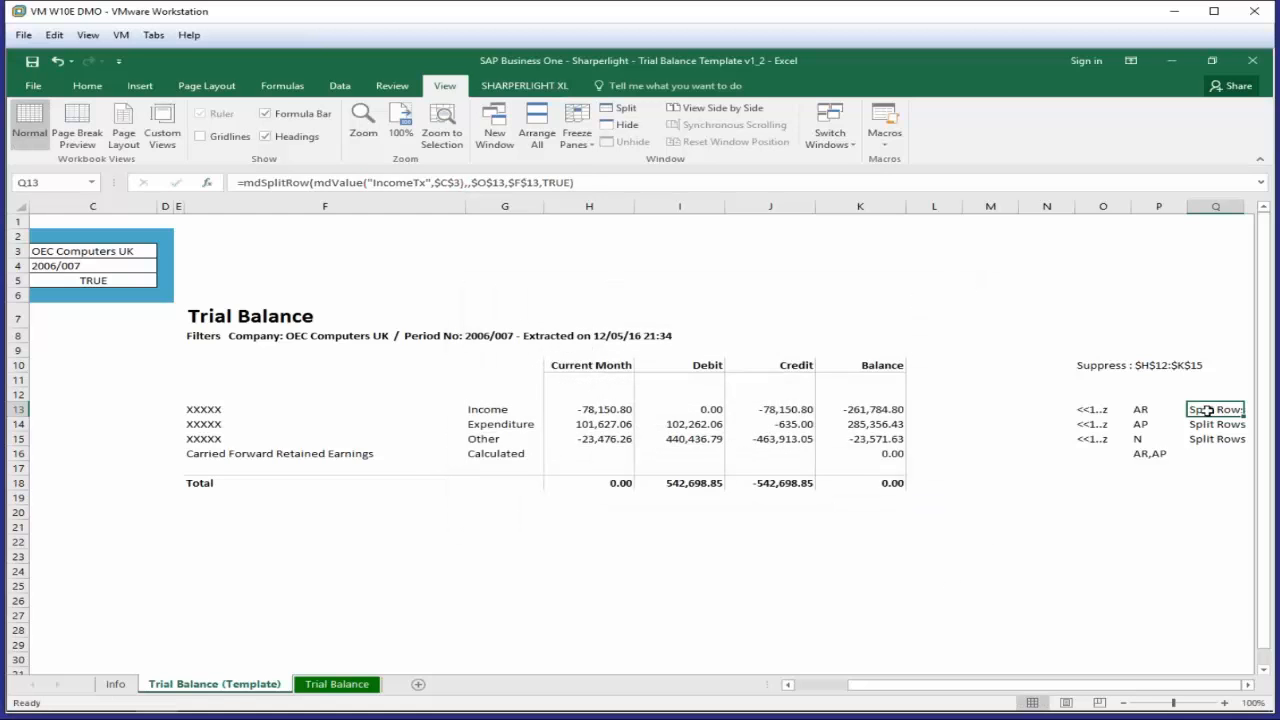
{"action": "left_click", "coordinate": [1201, 424]}
{"action": "left_click", "coordinate": [1205, 437]}
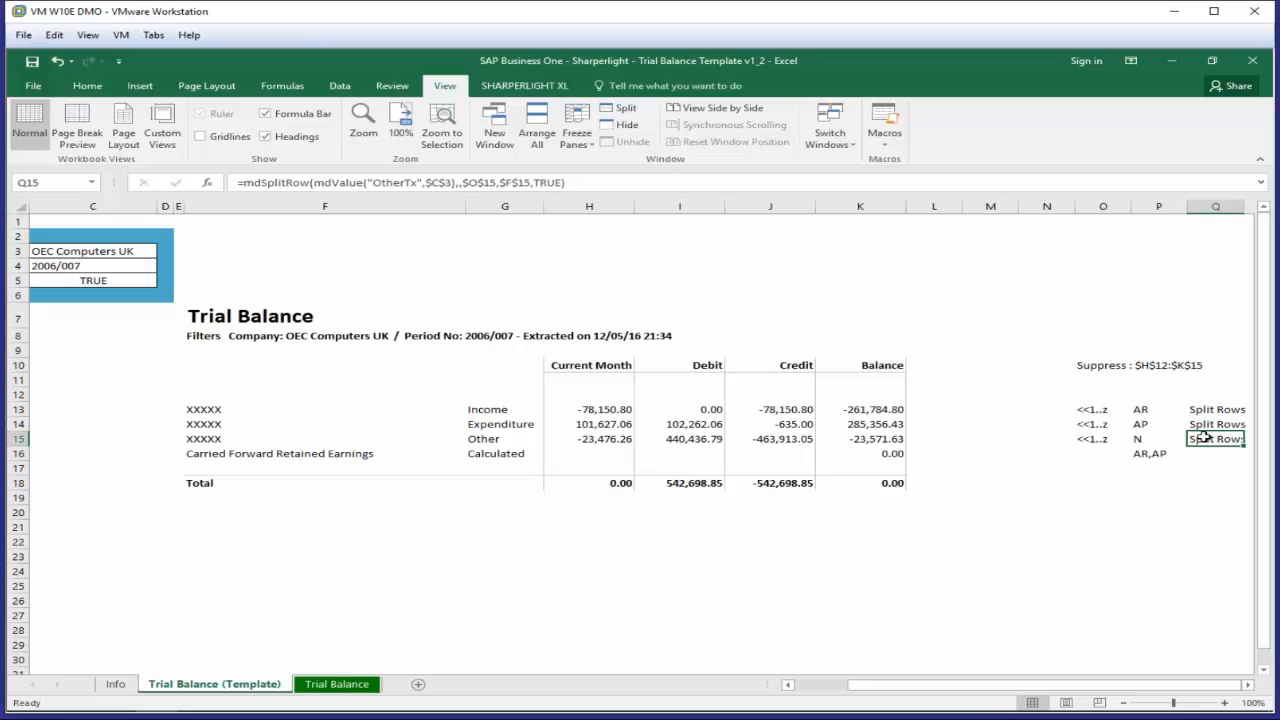
Step: Check the existing Trial Balance sheet and recalculate the Trial Balance (Template) worksheet to regenerate it
{"action": "left_click", "coordinate": [334, 688]}
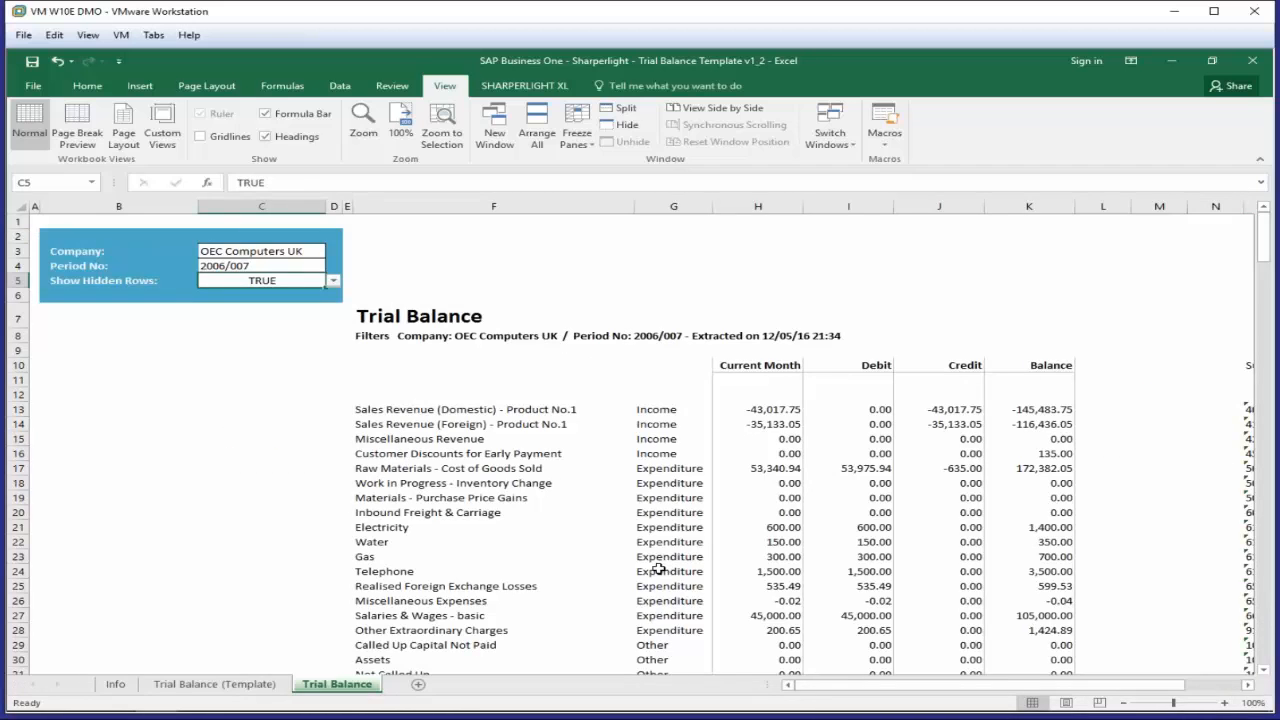
{"action": "left_click", "coordinate": [229, 688]}
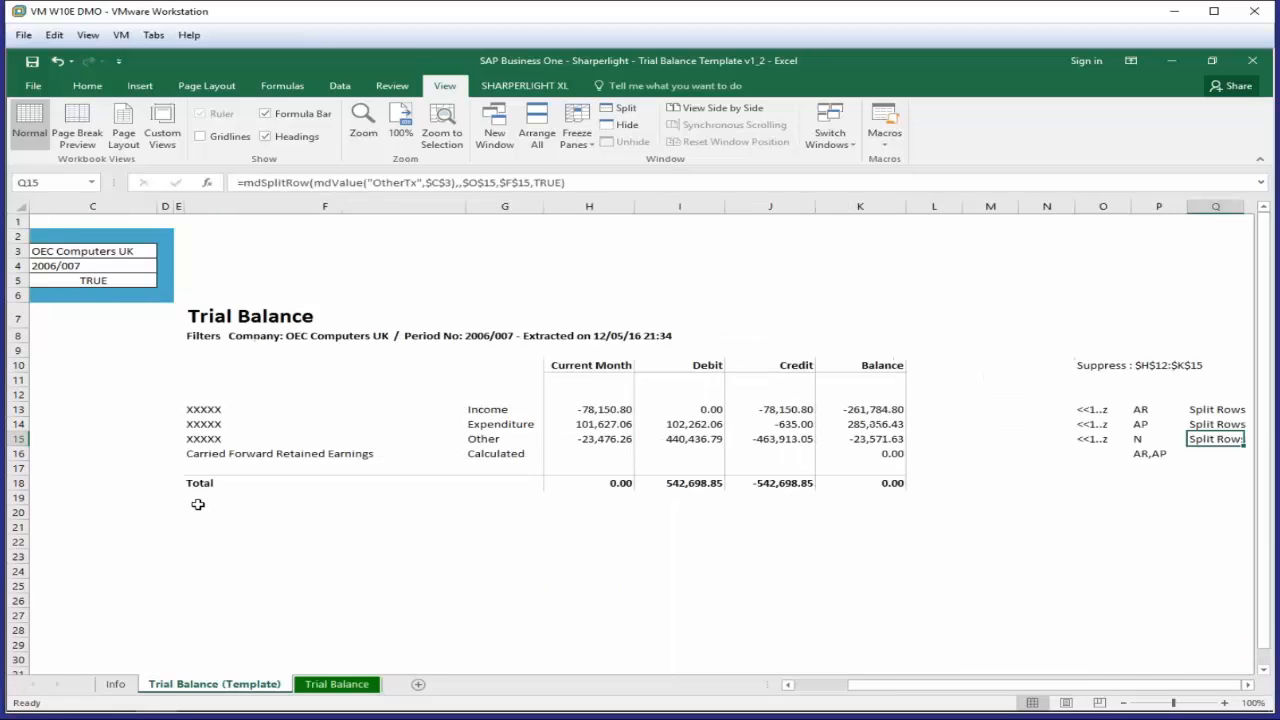
{"action": "left_click", "coordinate": [130, 458]}
{"action": "right_click", "coordinate": [130, 458]}
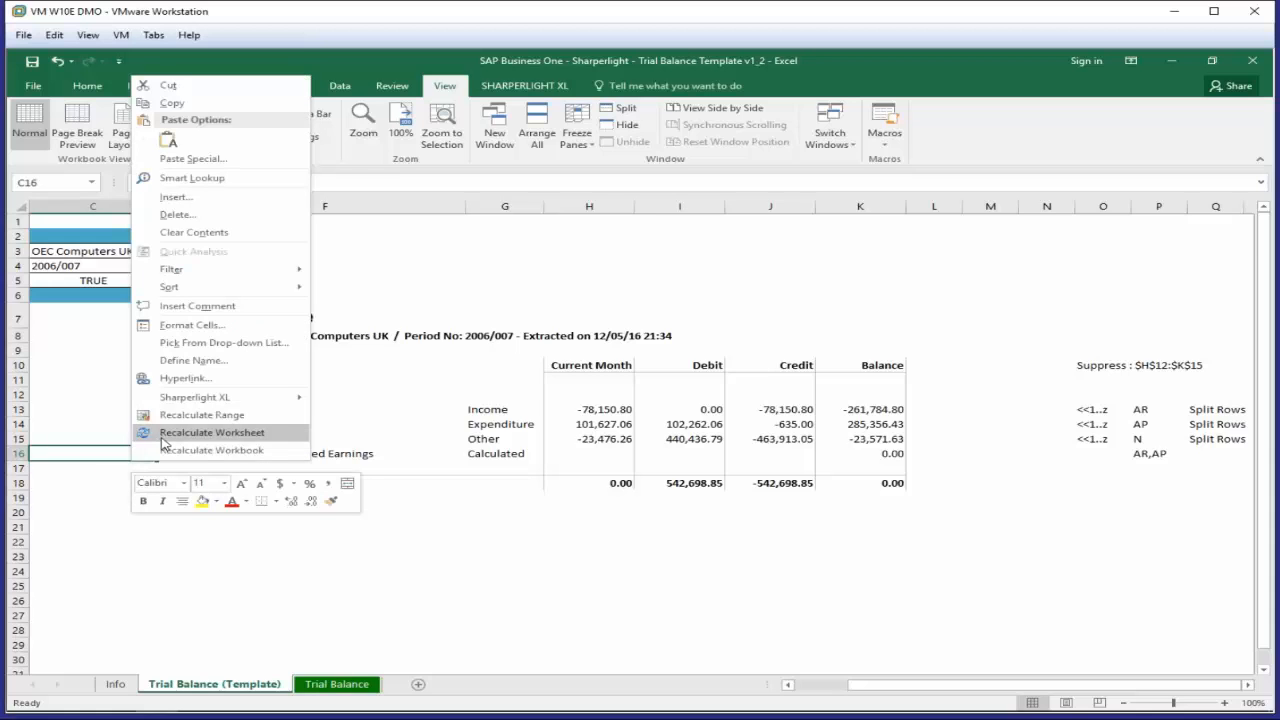
{"action": "left_click", "coordinate": [200, 432]}
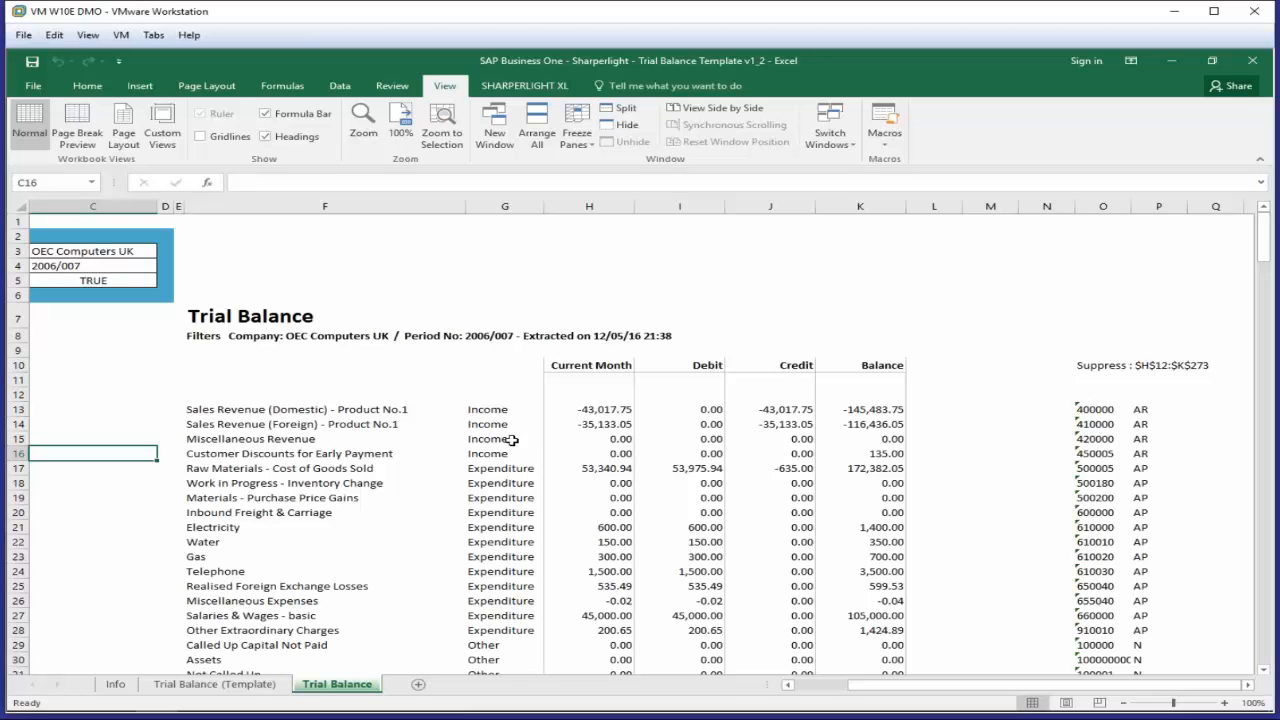
Step: Look through the expanded Trial Balance for account rows whose amounts are all zero
{"action": "scroll", "coordinate": [560, 405], "scroll_direction": "down", "scroll_amount": 2}
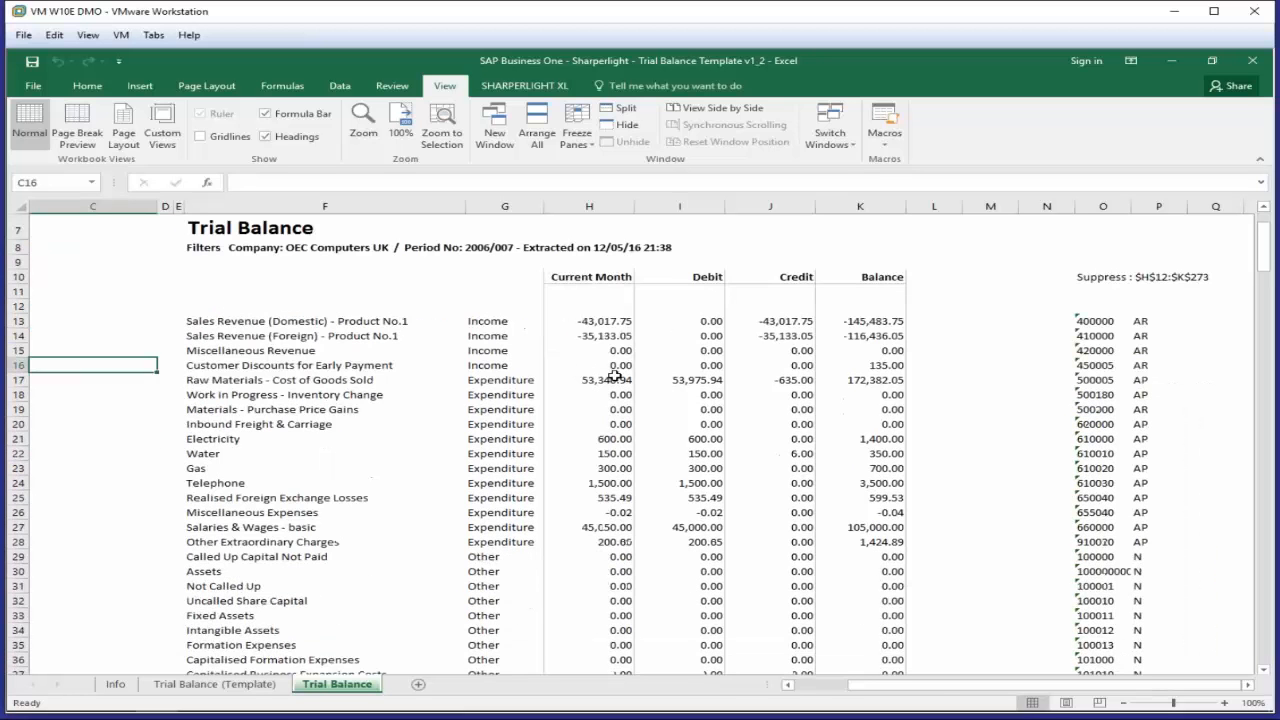
{"action": "left_click_drag", "start_coordinate": [614, 409], "coordinate": [800, 409]}
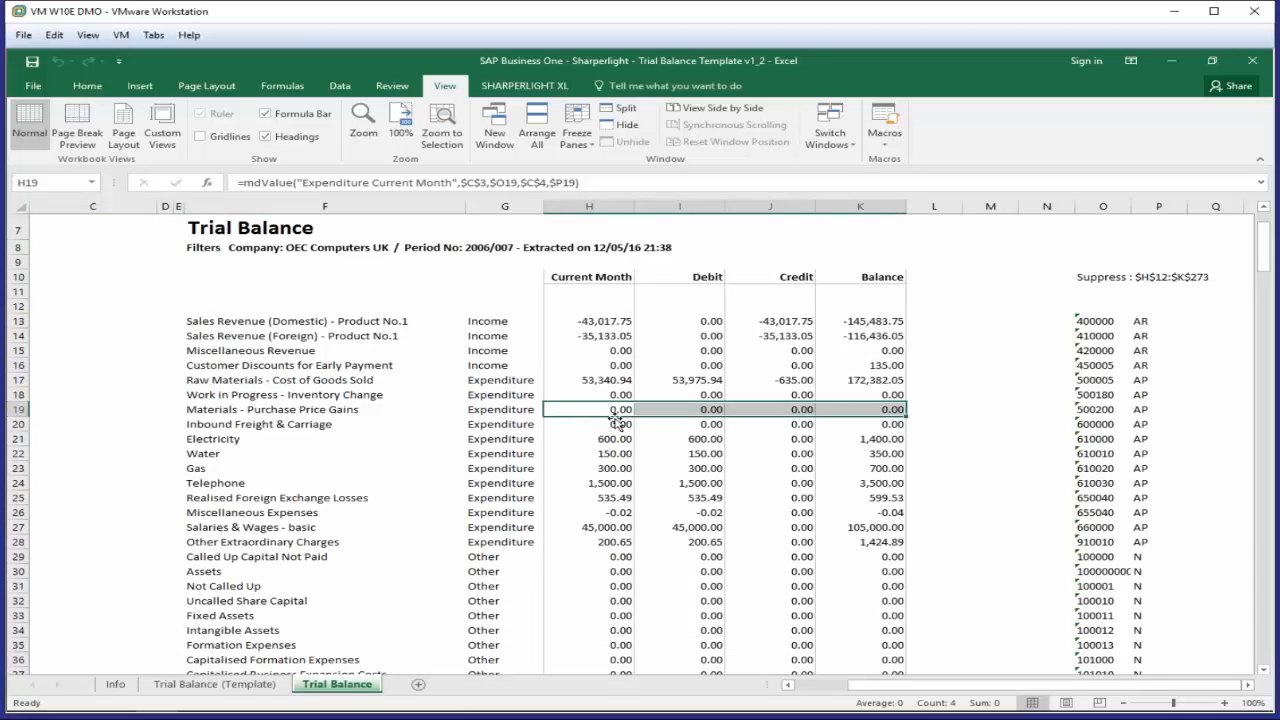
{"action": "left_click_drag", "start_coordinate": [612, 423], "coordinate": [841, 428]}
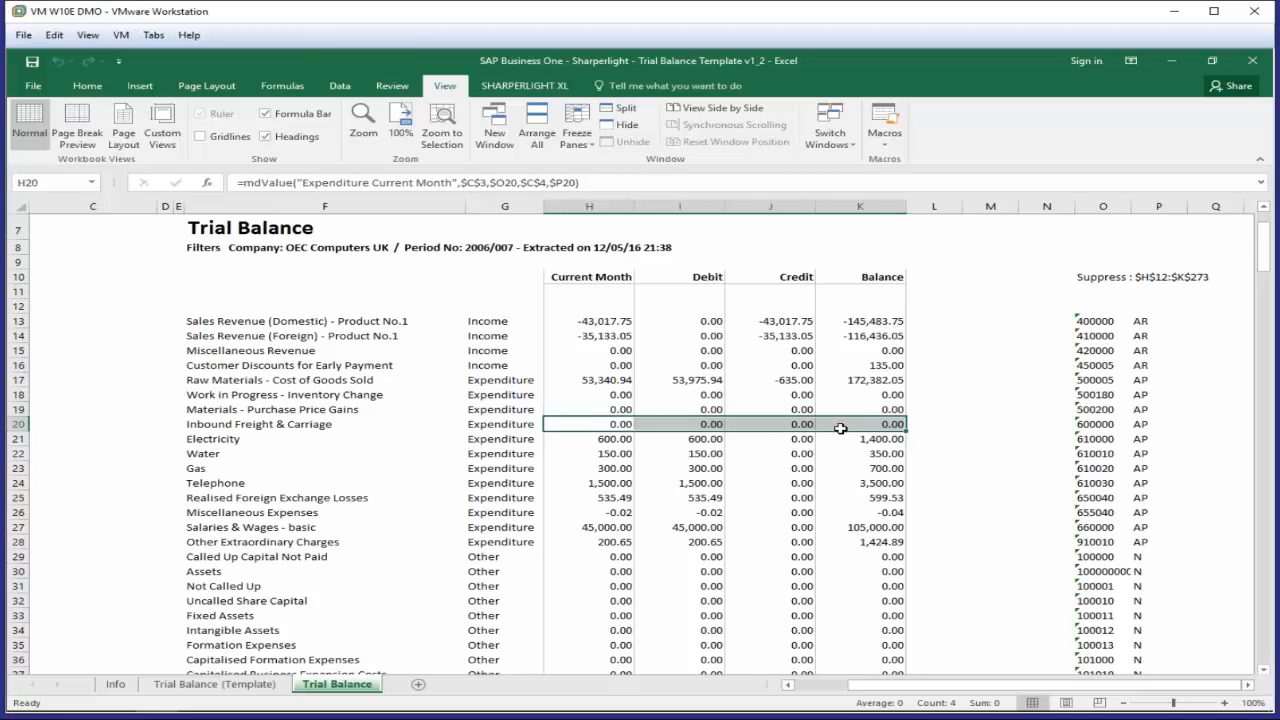
{"action": "scroll", "coordinate": [841, 428], "scroll_direction": "down", "scroll_amount": 5}
{"action": "left_click_drag", "start_coordinate": [569, 427], "coordinate": [861, 427]}
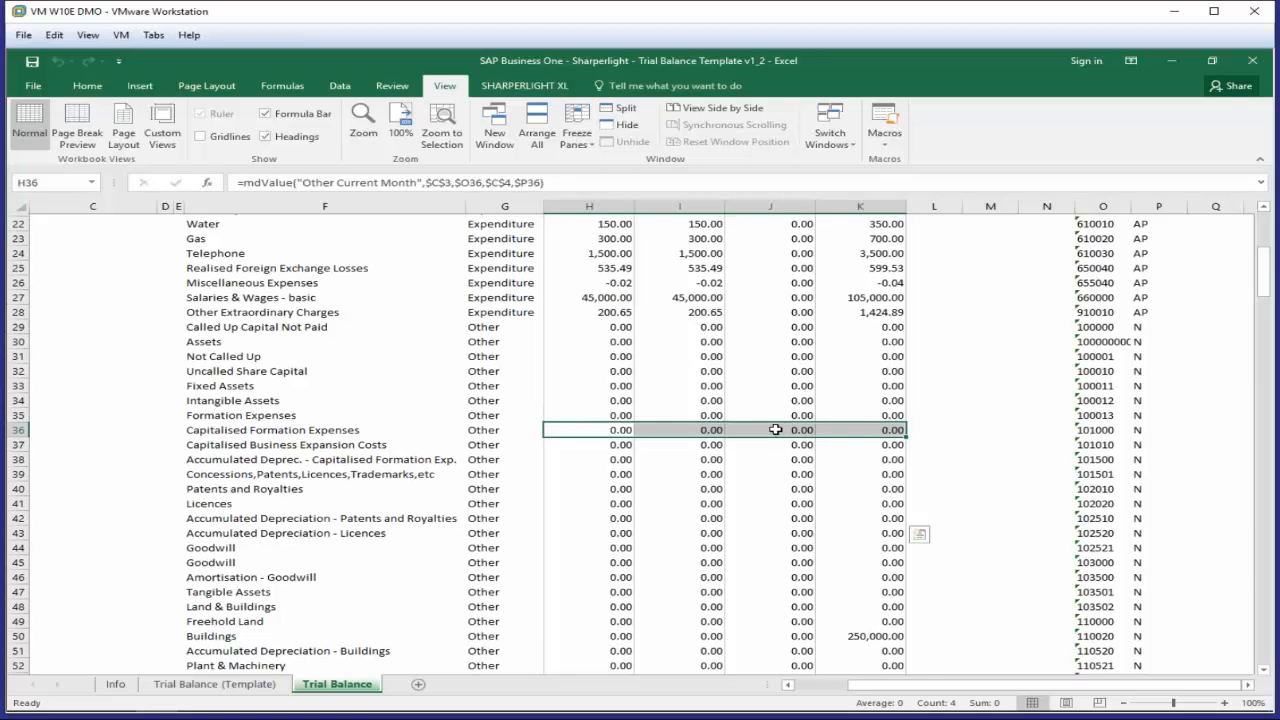
{"action": "scroll", "coordinate": [772, 400], "scroll_direction": "up", "scroll_amount": 7}
Step: Examine the mdSuppressRows formula in O10 and the Show Hidden Rows cell C5 that it references
{"action": "left_click", "coordinate": [1096, 365]}
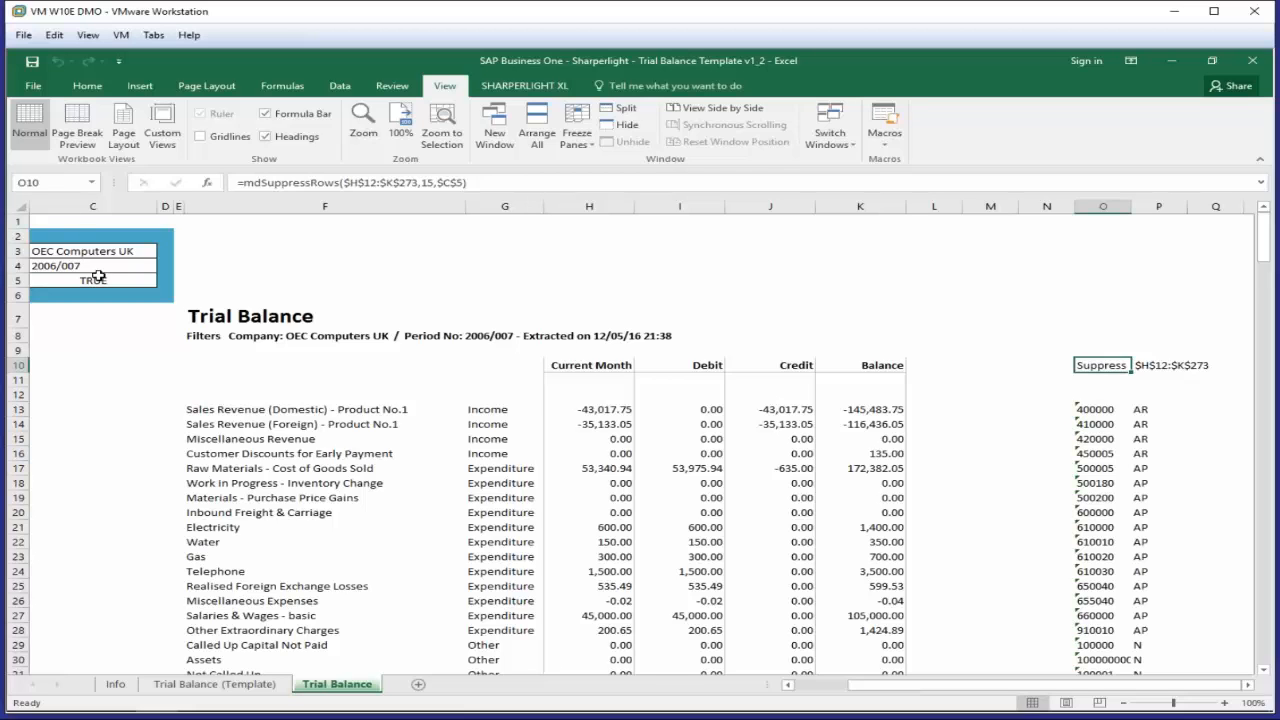
{"action": "left_click", "coordinate": [100, 280]}
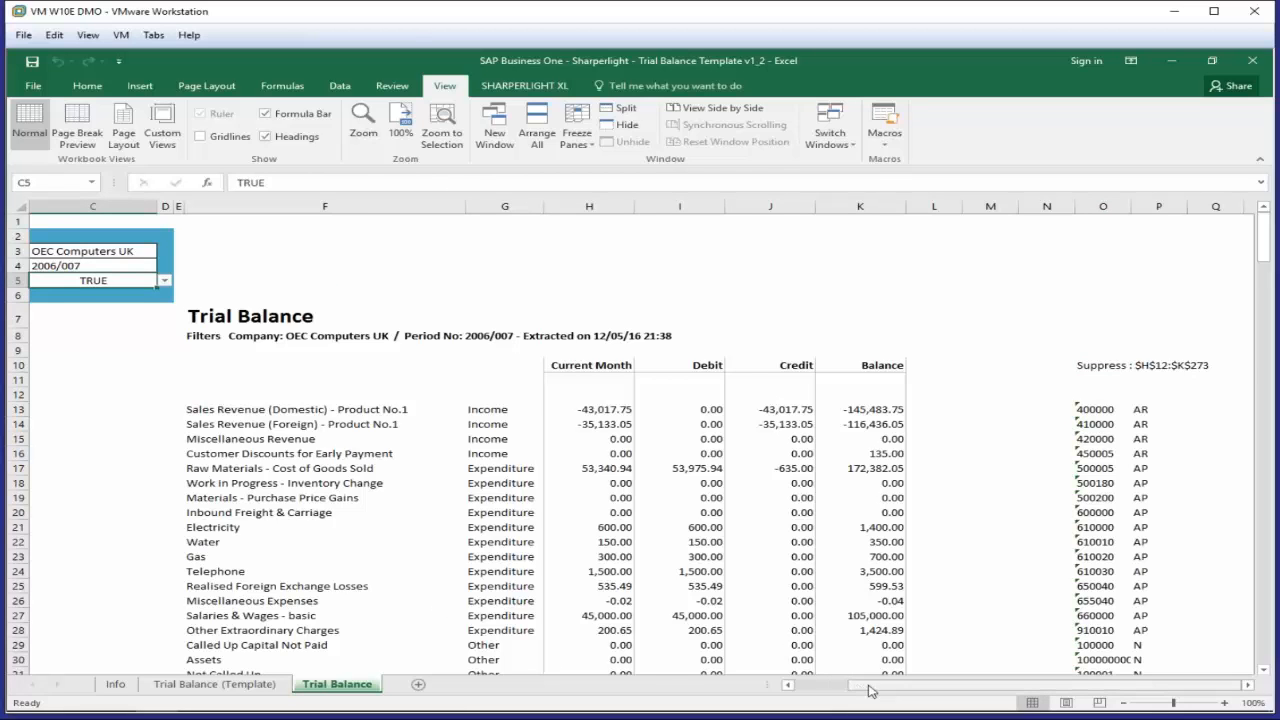
{"action": "left_click_drag", "start_coordinate": [851, 689], "coordinate": [797, 690]}
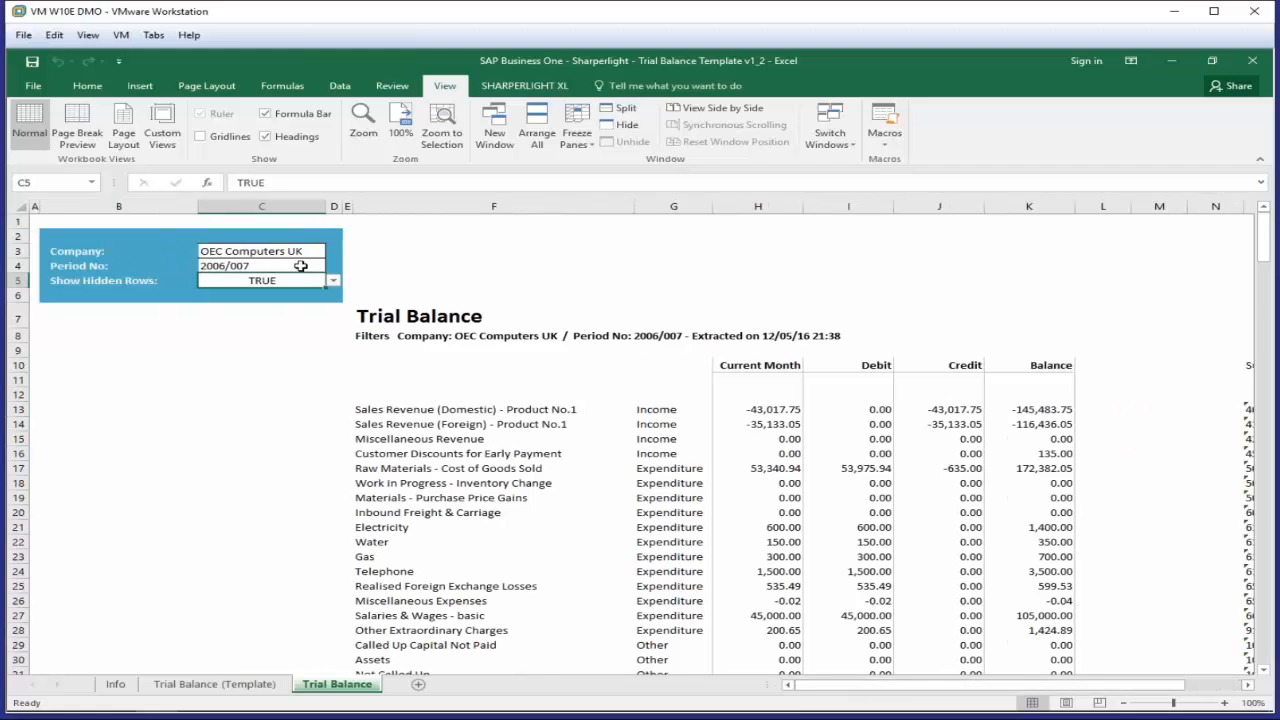
Step: Set Show Hidden Rows to FALSE on the Trial Balance sheet
{"action": "left_click", "coordinate": [333, 283]}
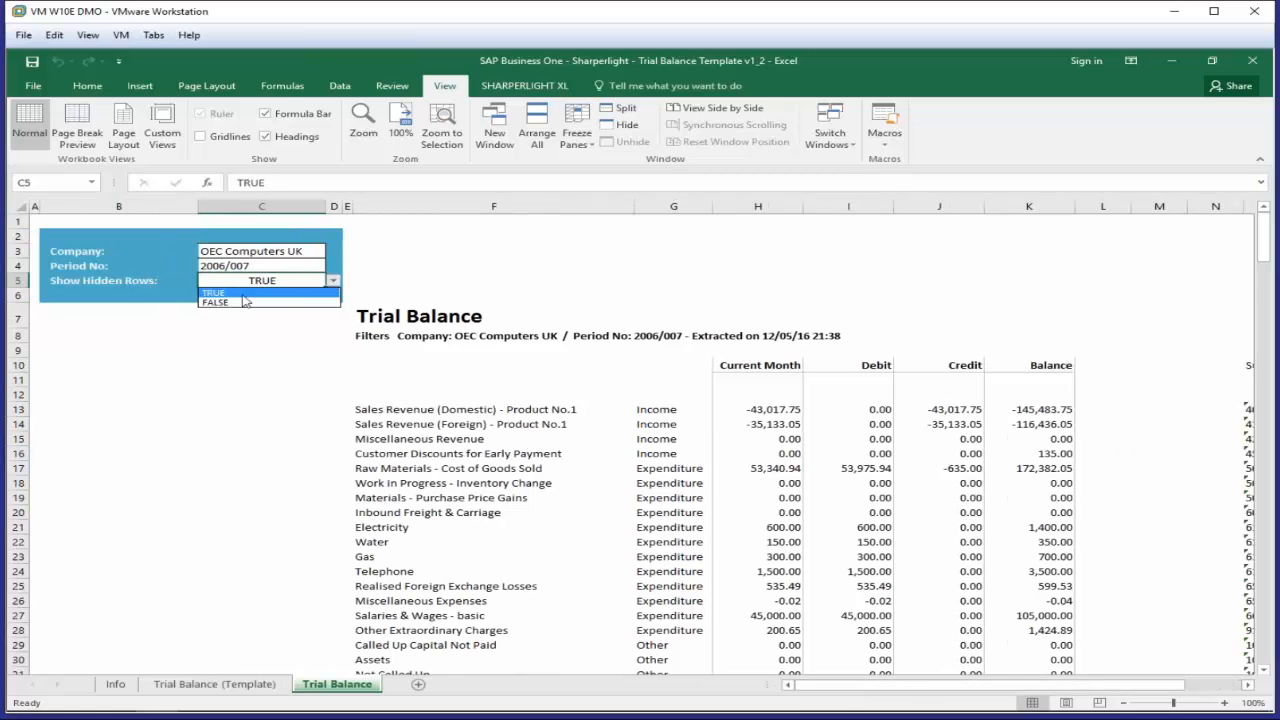
{"action": "left_click", "coordinate": [223, 303]}
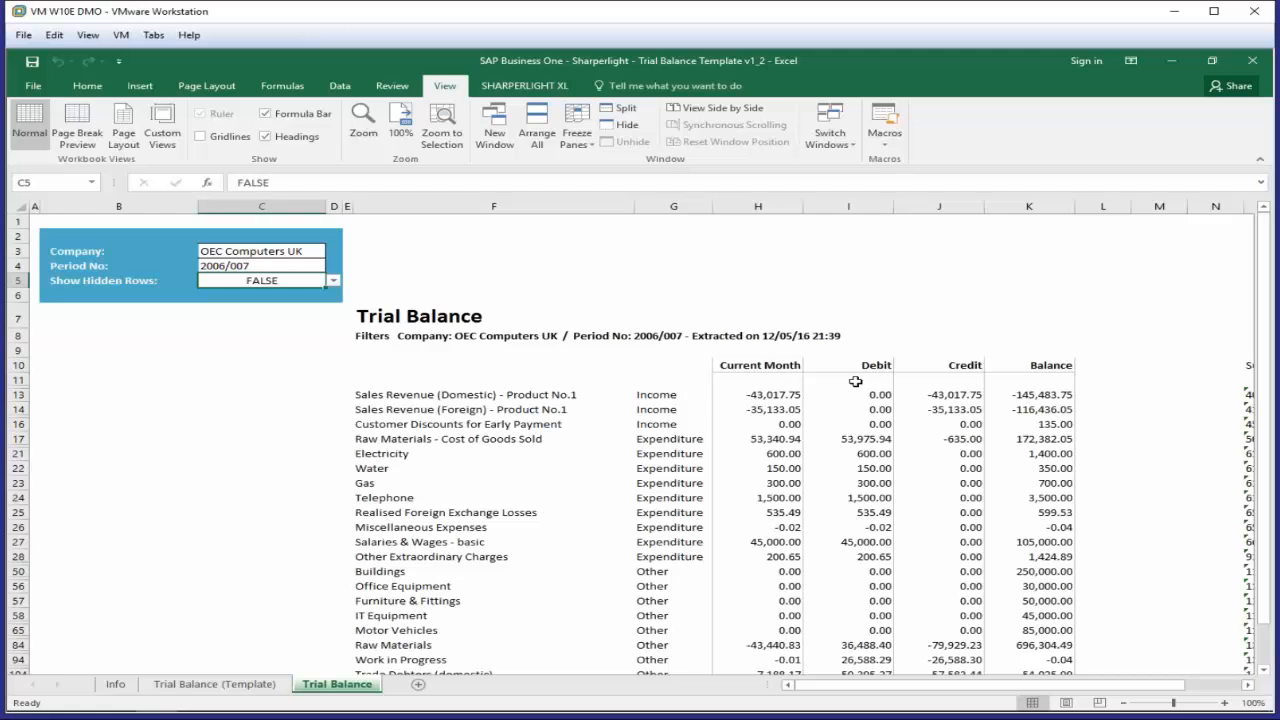
Step: Start a new Sharperlight writeback and choose SAP Business One as its product
{"action": "left_click", "coordinate": [524, 85]}
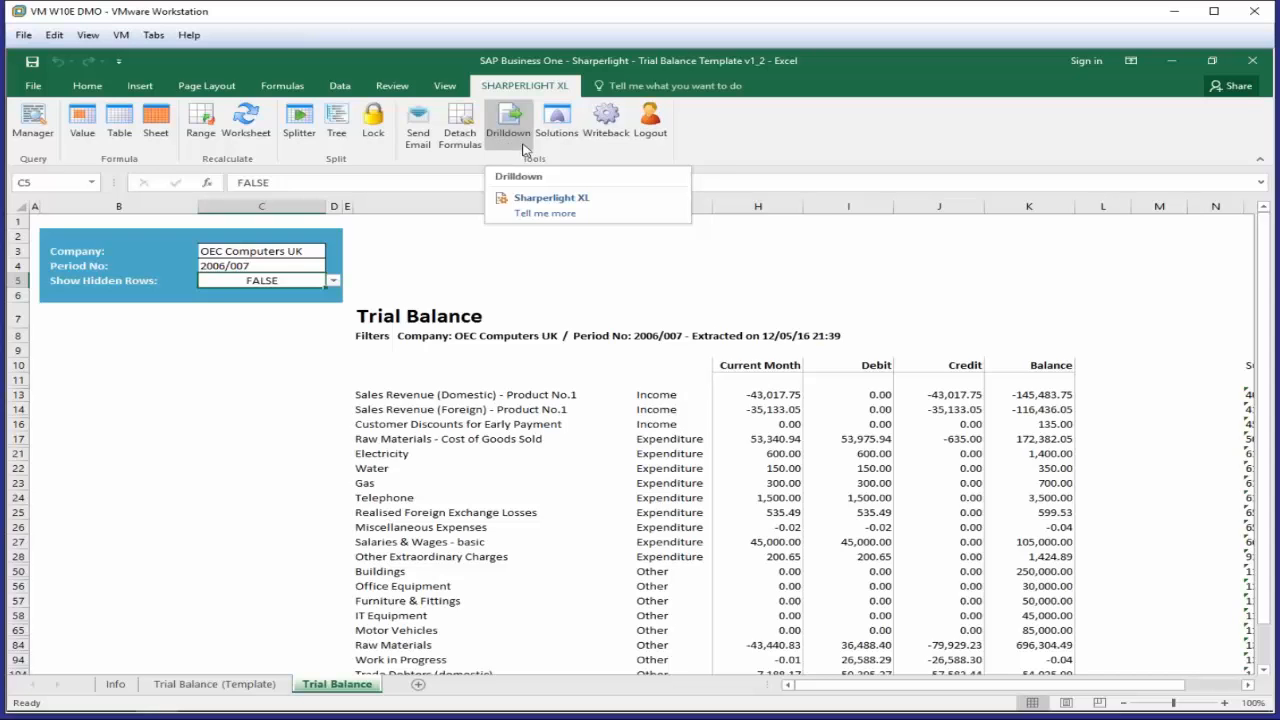
{"action": "left_click", "coordinate": [610, 139]}
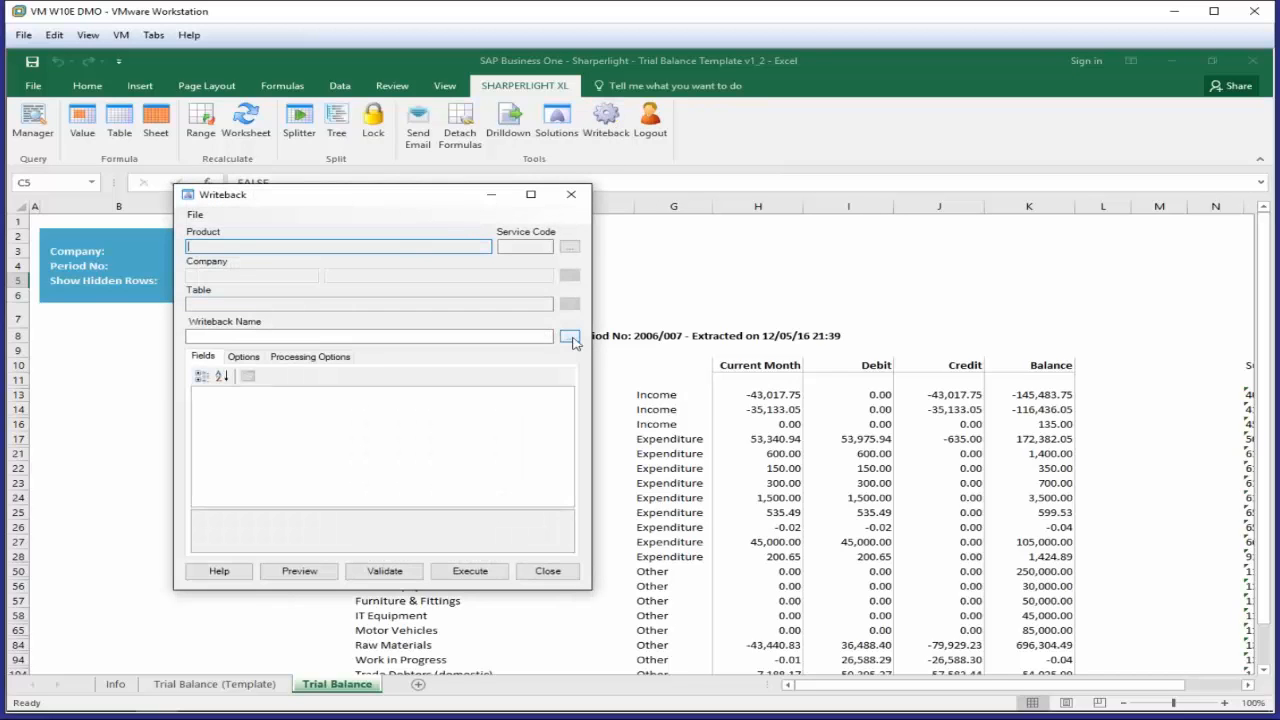
{"action": "left_click", "coordinate": [570, 247]}
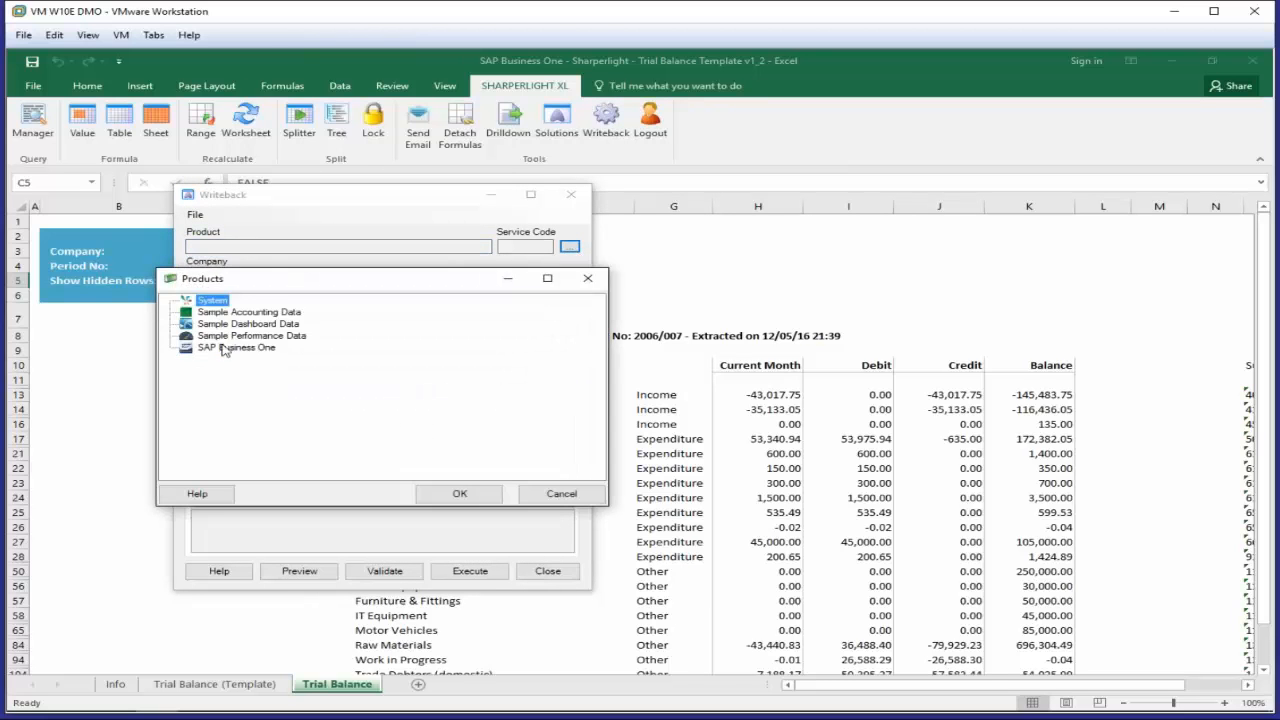
{"action": "double_click", "coordinate": [230, 350]}
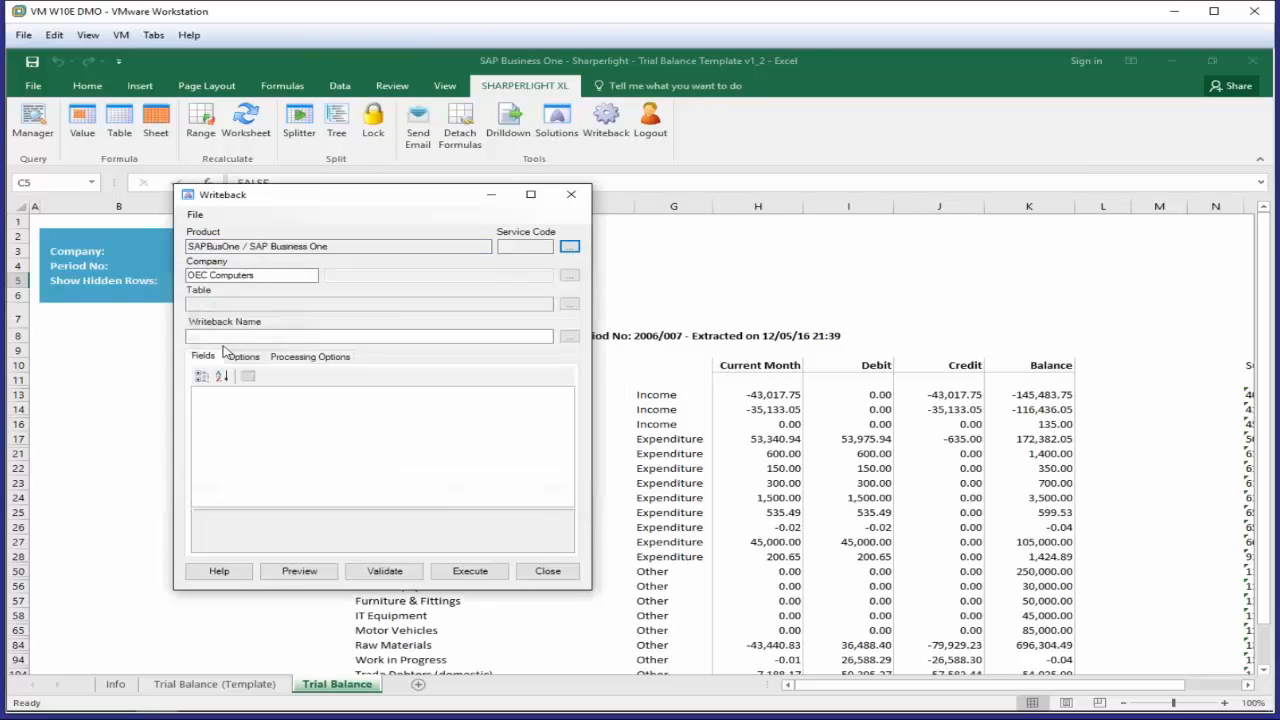
Step: Examine the writeback tables from Administration to Inventory, and exit the writeback without choosing a table or saving
{"action": "left_click", "coordinate": [568, 305]}
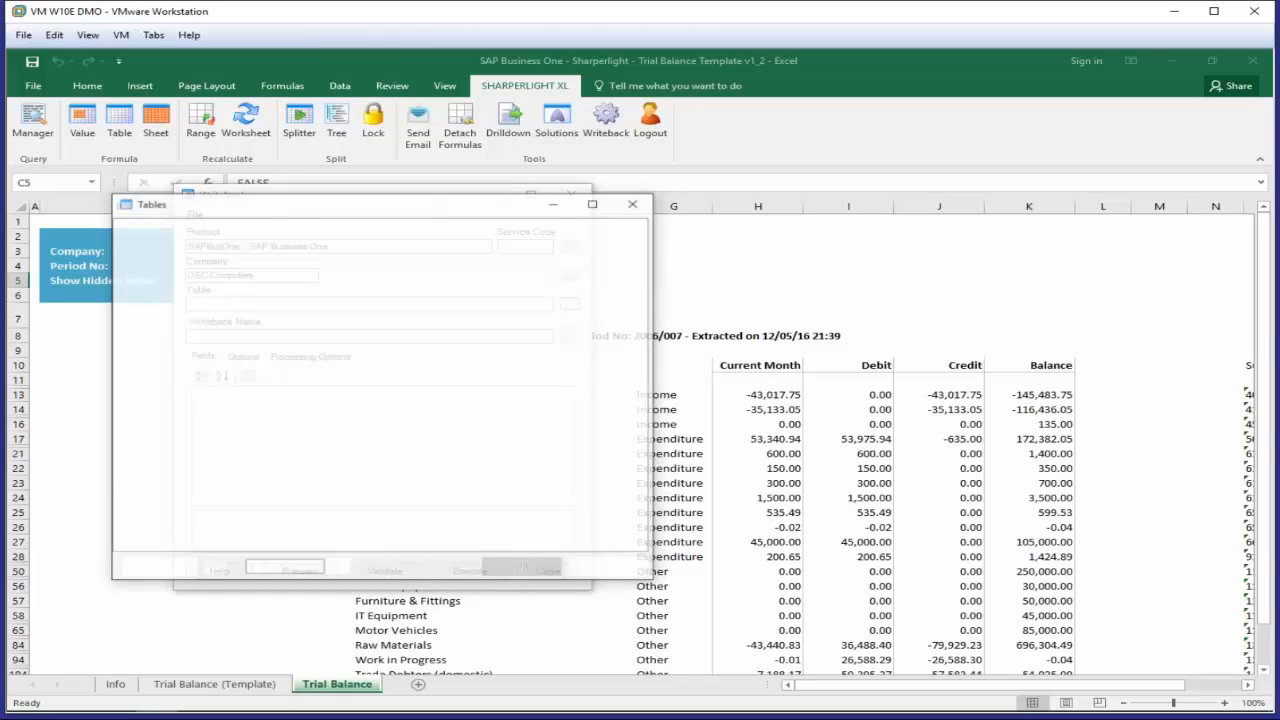
{"action": "left_click_drag", "start_coordinate": [218, 206], "coordinate": [498, 222]}
{"action": "left_click", "coordinate": [418, 251]}
{"action": "left_click", "coordinate": [418, 276]}
{"action": "left_click", "coordinate": [418, 322]}
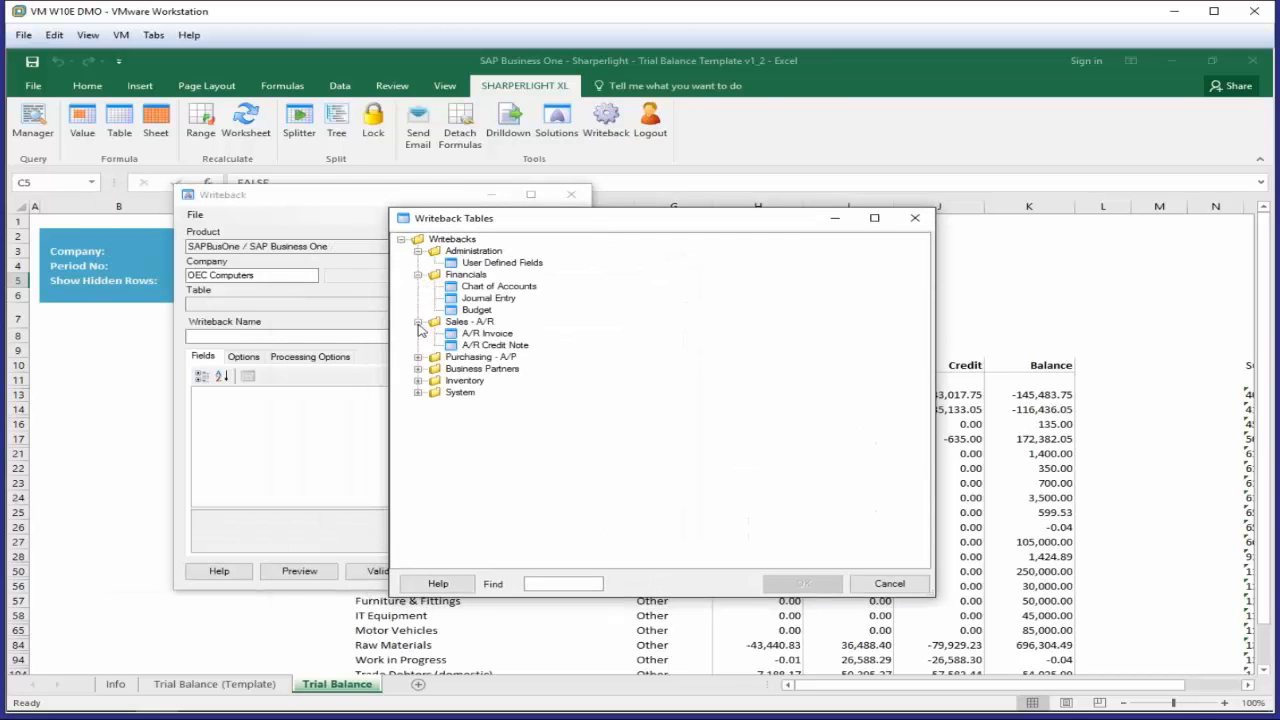
{"action": "left_click", "coordinate": [418, 357]}
{"action": "left_click", "coordinate": [418, 392]}
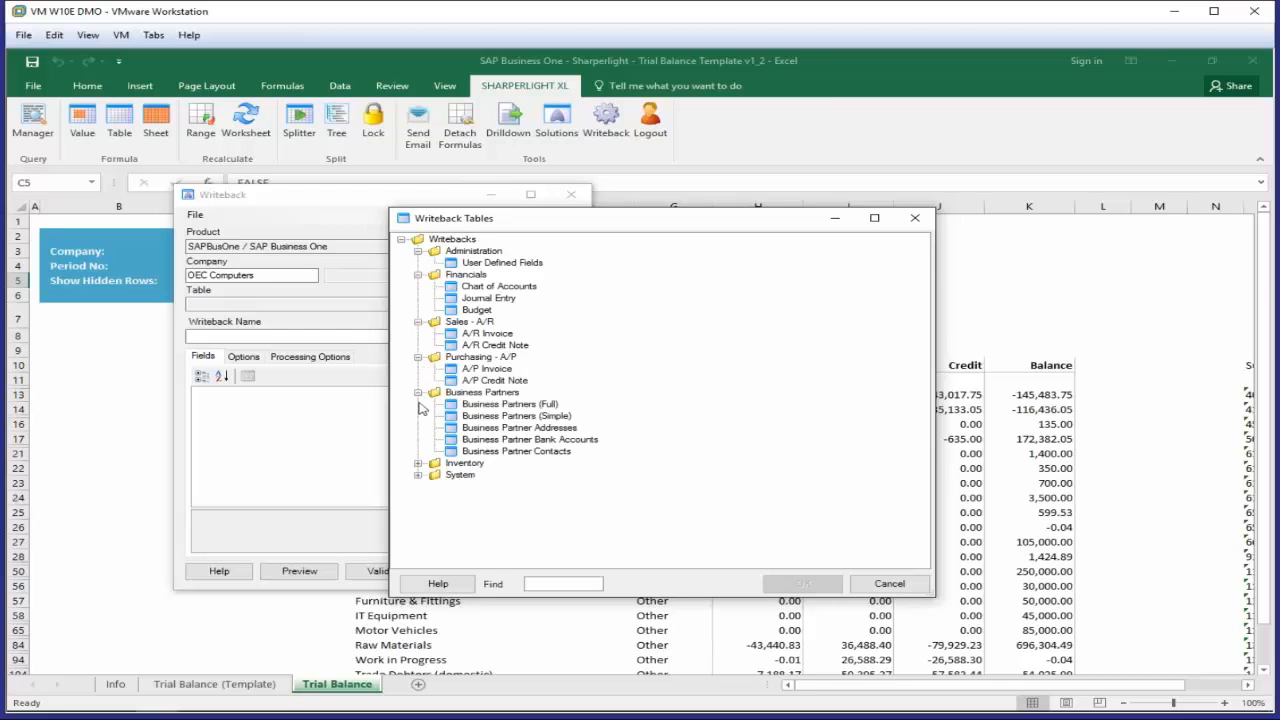
{"action": "left_click", "coordinate": [418, 463]}
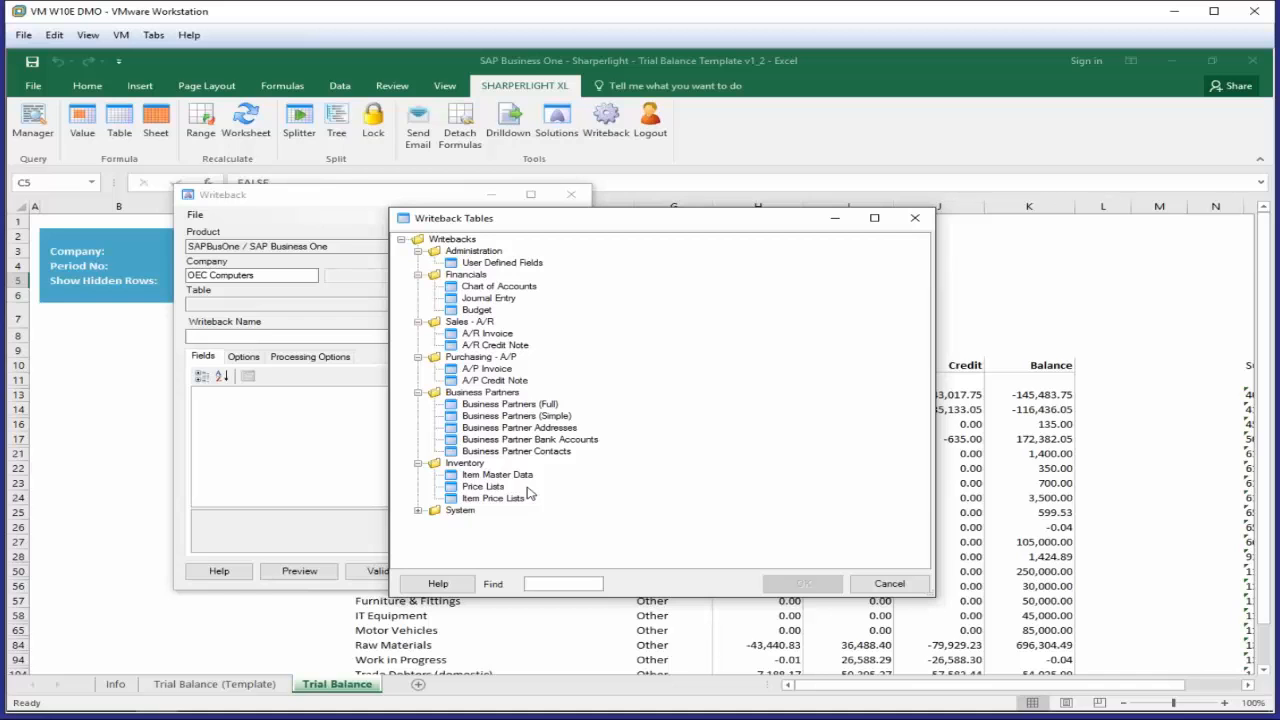
{"action": "left_click", "coordinate": [889, 584]}
{"action": "left_click", "coordinate": [547, 571]}
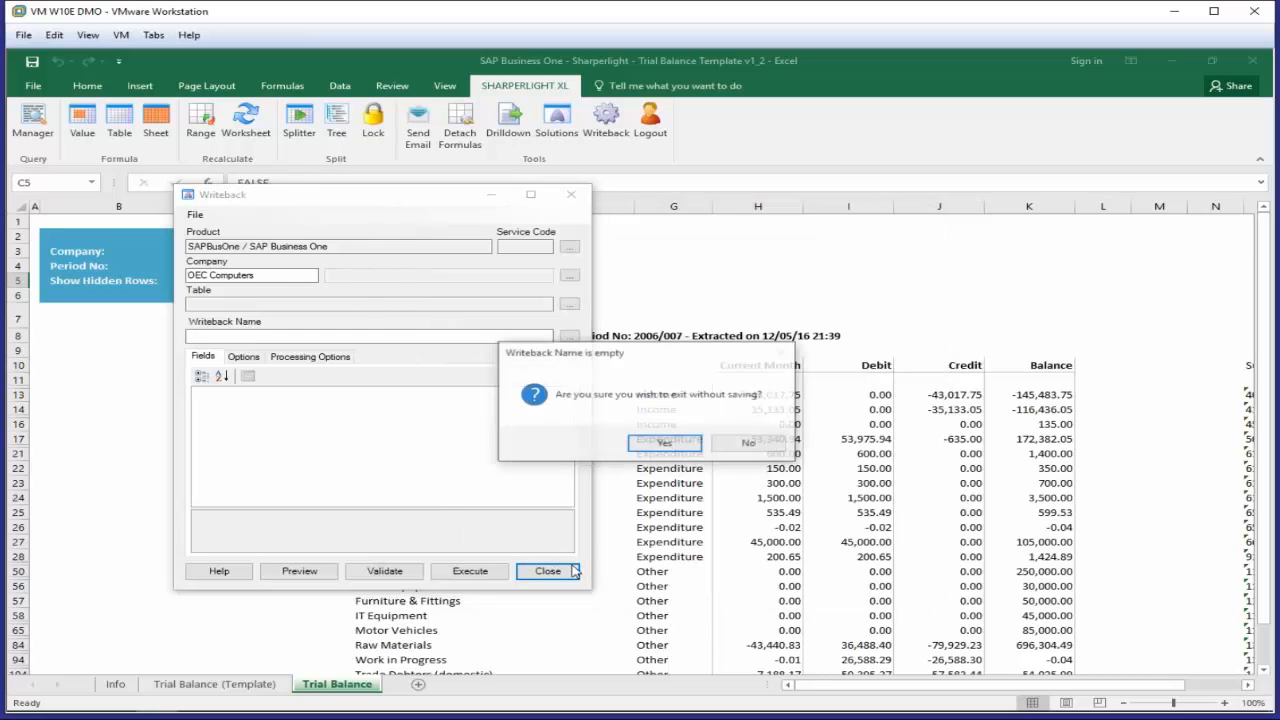
{"action": "left_click", "coordinate": [662, 449]}
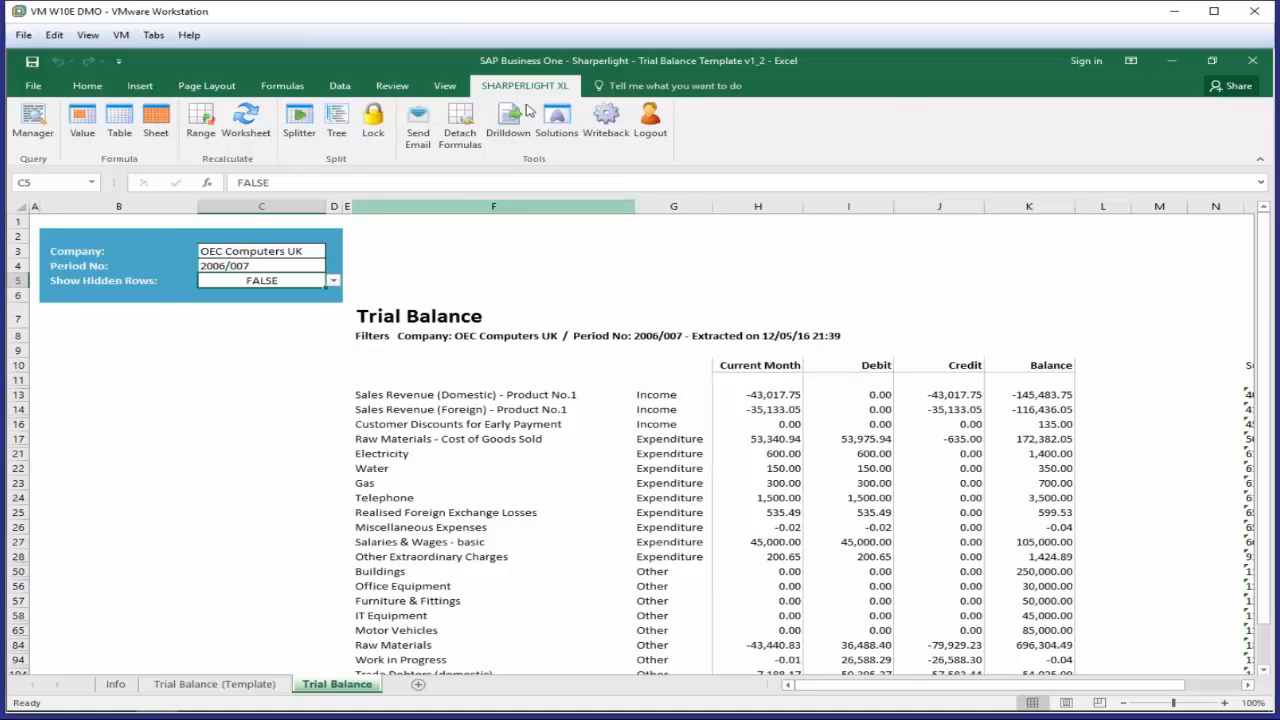
Step: Switch to the SAP Business One Report Pack workbook and check the current-month actual formula for Sales Revenue (Foreign) on the Profit & Loss sheet
{"action": "left_click", "coordinate": [444, 85]}
{"action": "left_click", "coordinate": [829, 133]}
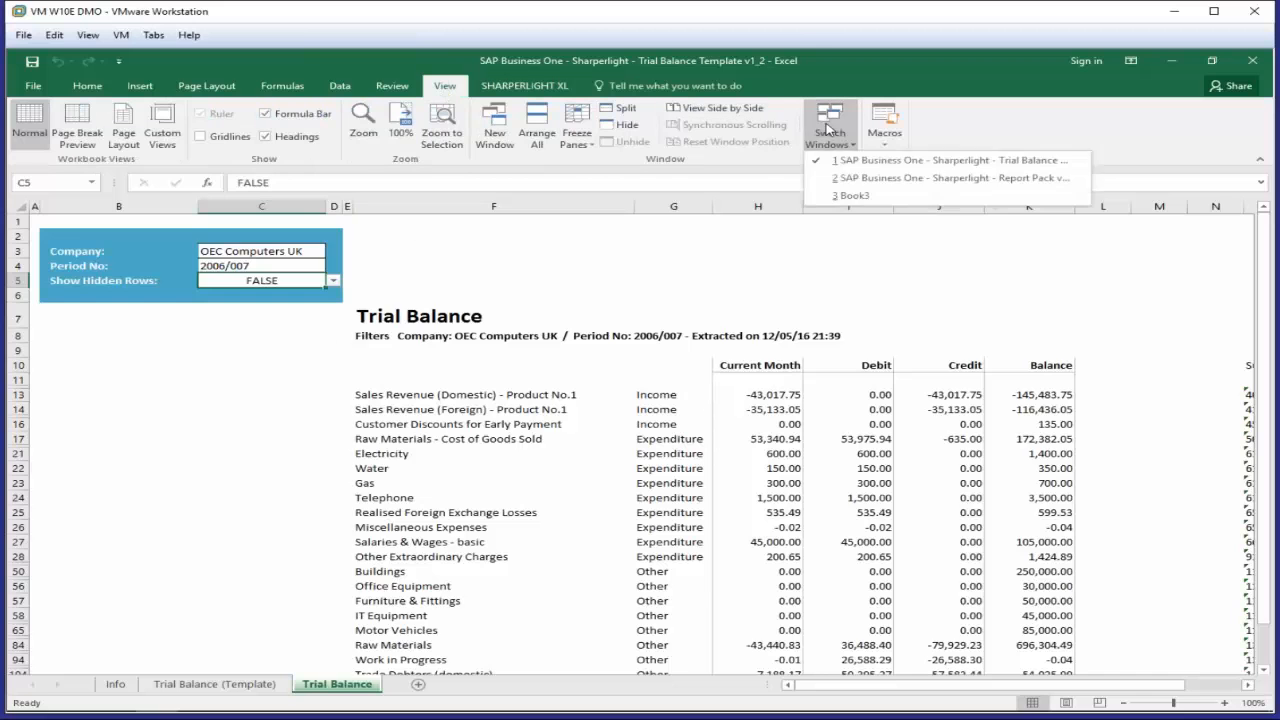
{"action": "left_click", "coordinate": [857, 178]}
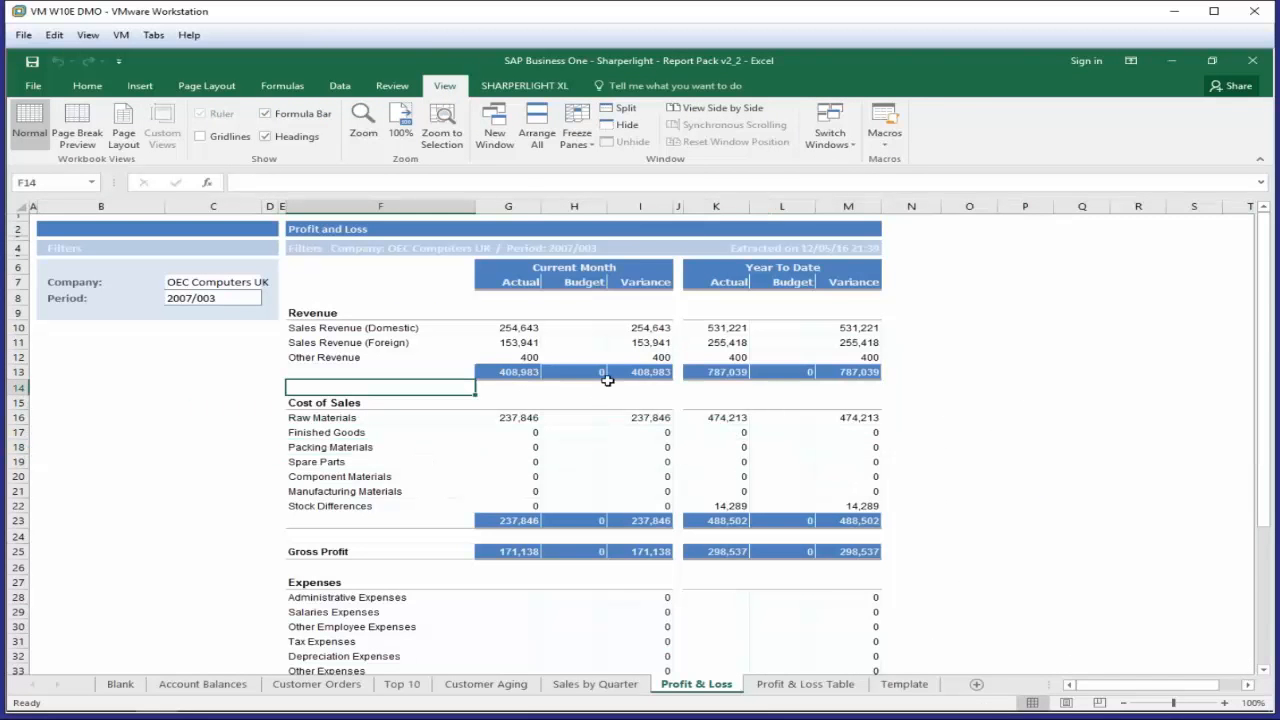
{"action": "left_click", "coordinate": [519, 343]}
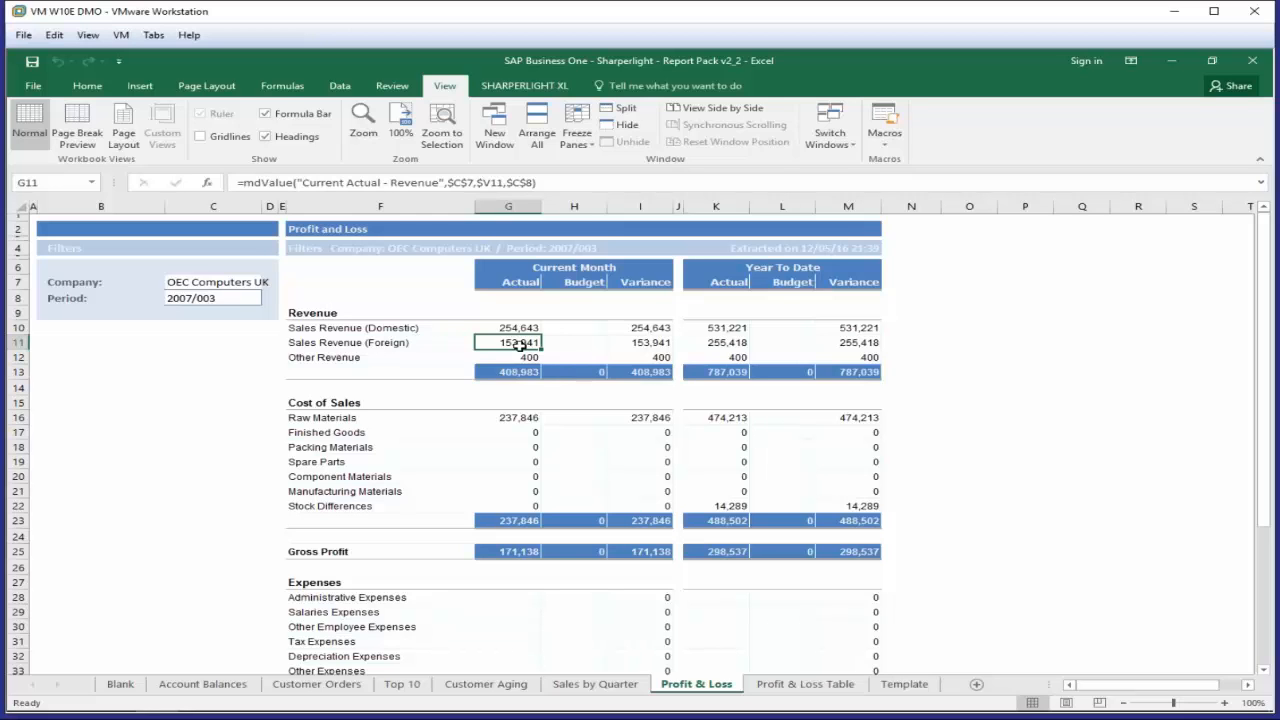
Step: Log off from Sharperlight, confirming the shutdown of its engine
{"action": "left_click", "coordinate": [525, 85]}
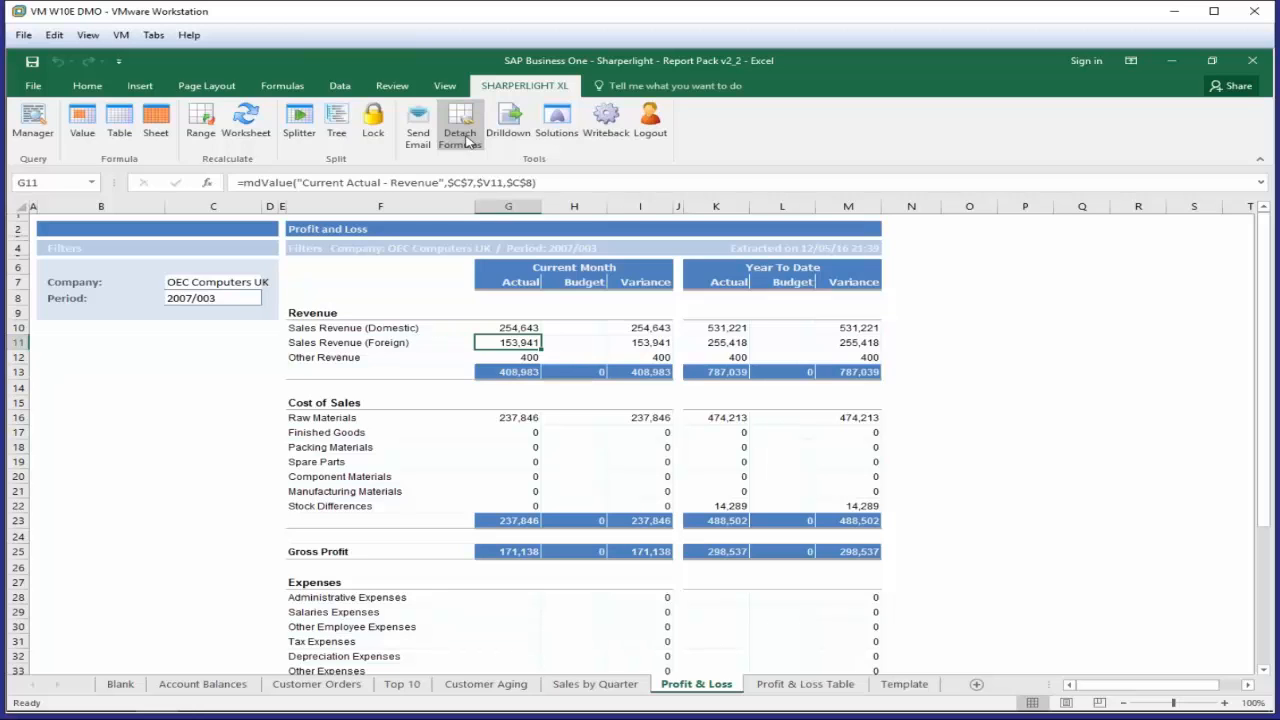
{"action": "left_click", "coordinate": [651, 120]}
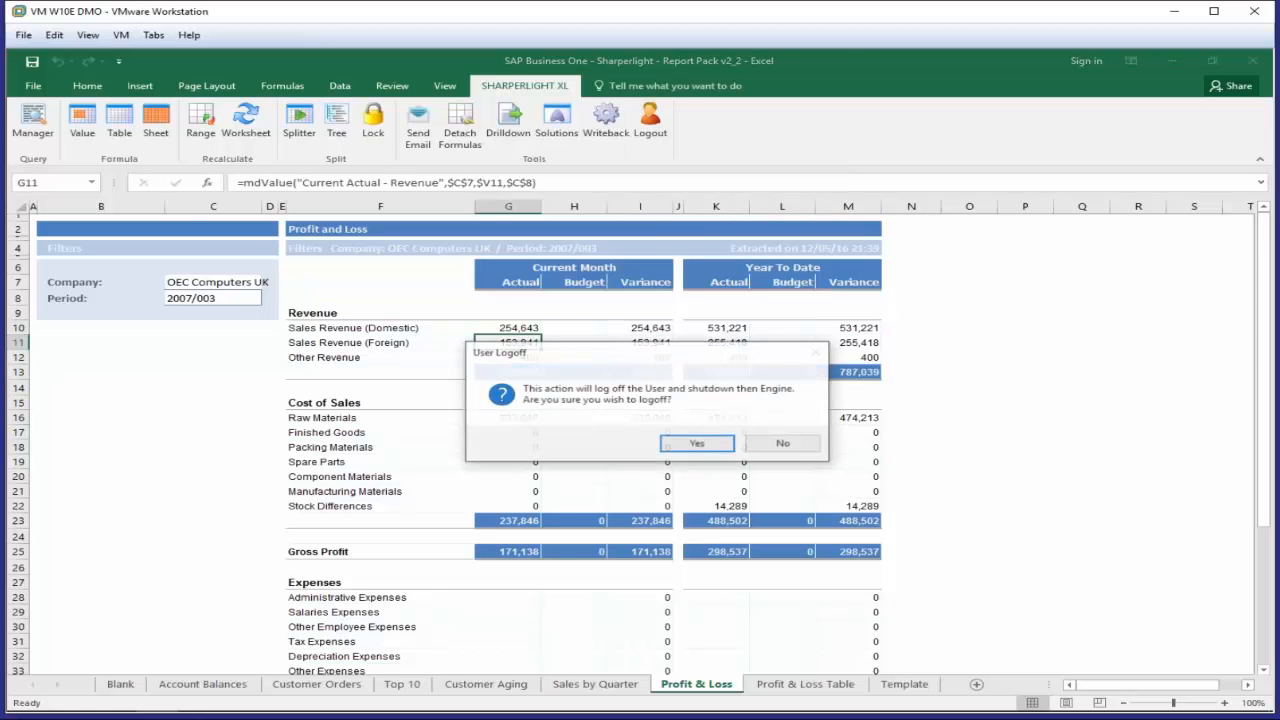
{"action": "left_click", "coordinate": [697, 444]}
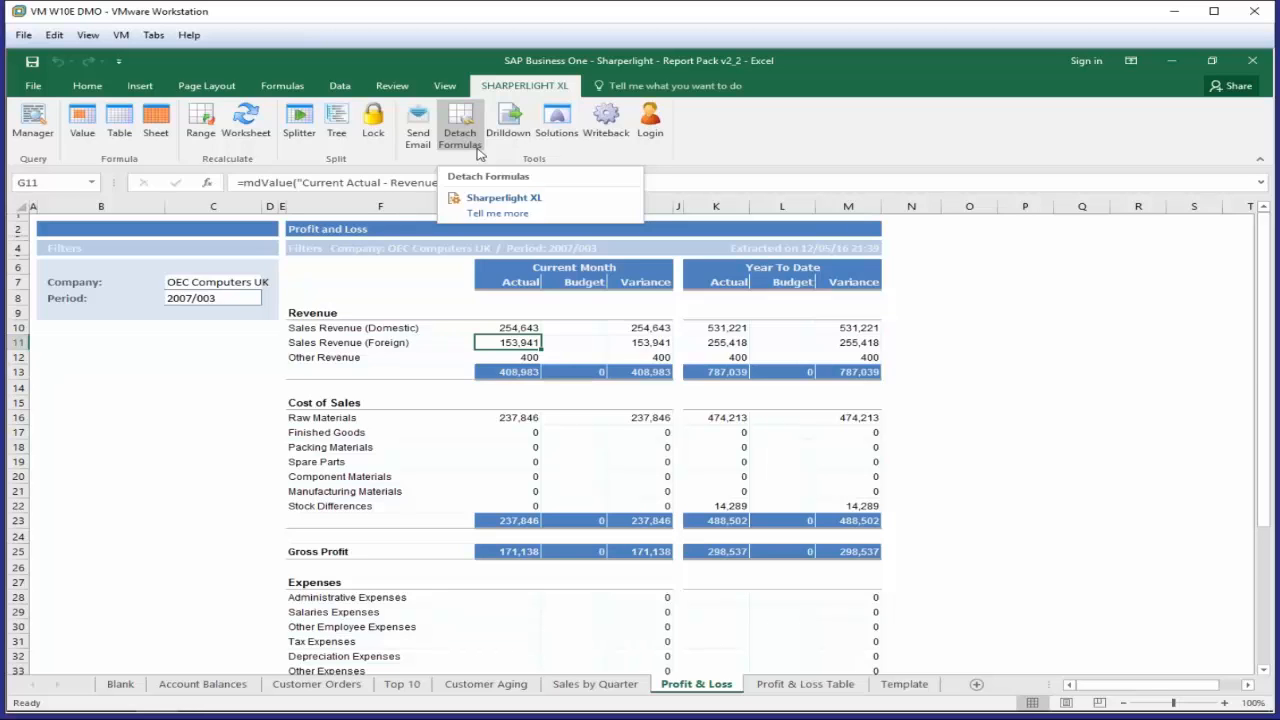
{"action": "left_click", "coordinate": [478, 152]}
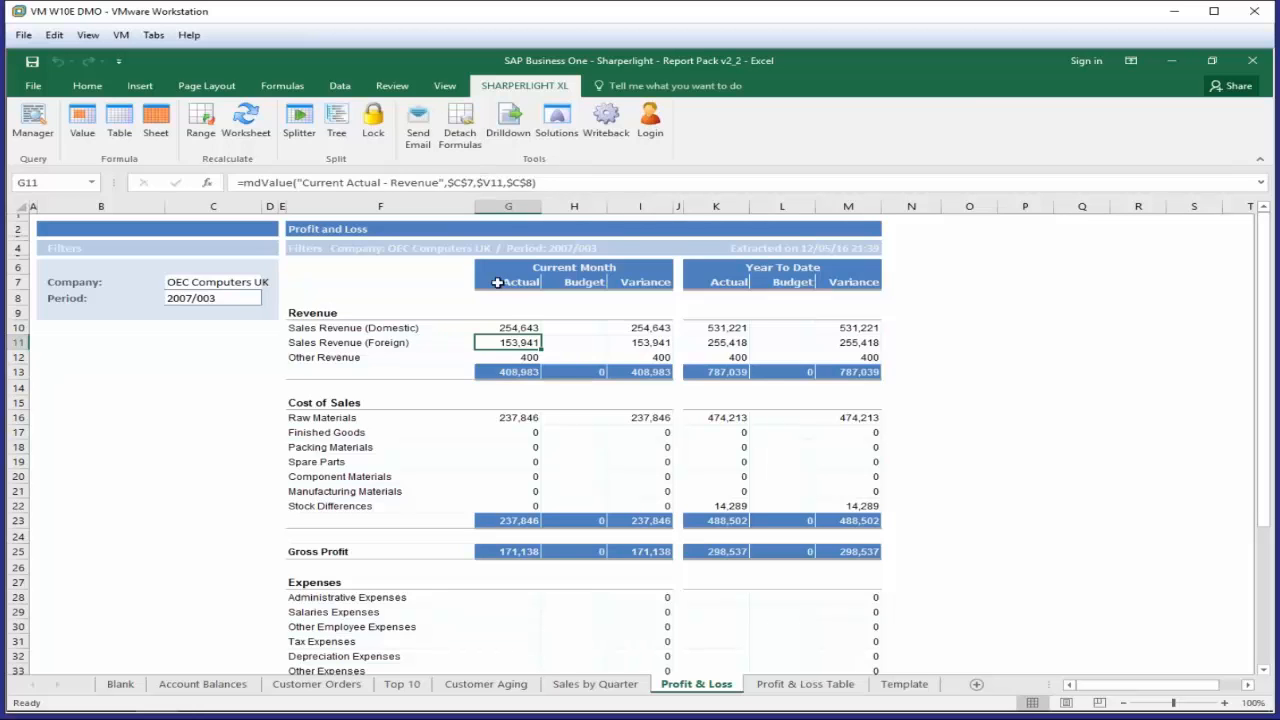
Step: Examine the query behind the current-month Sales Revenue (Domestic) actual in G10 and its available tables, leaving the query unchanged
{"action": "key", "text": "Up"}
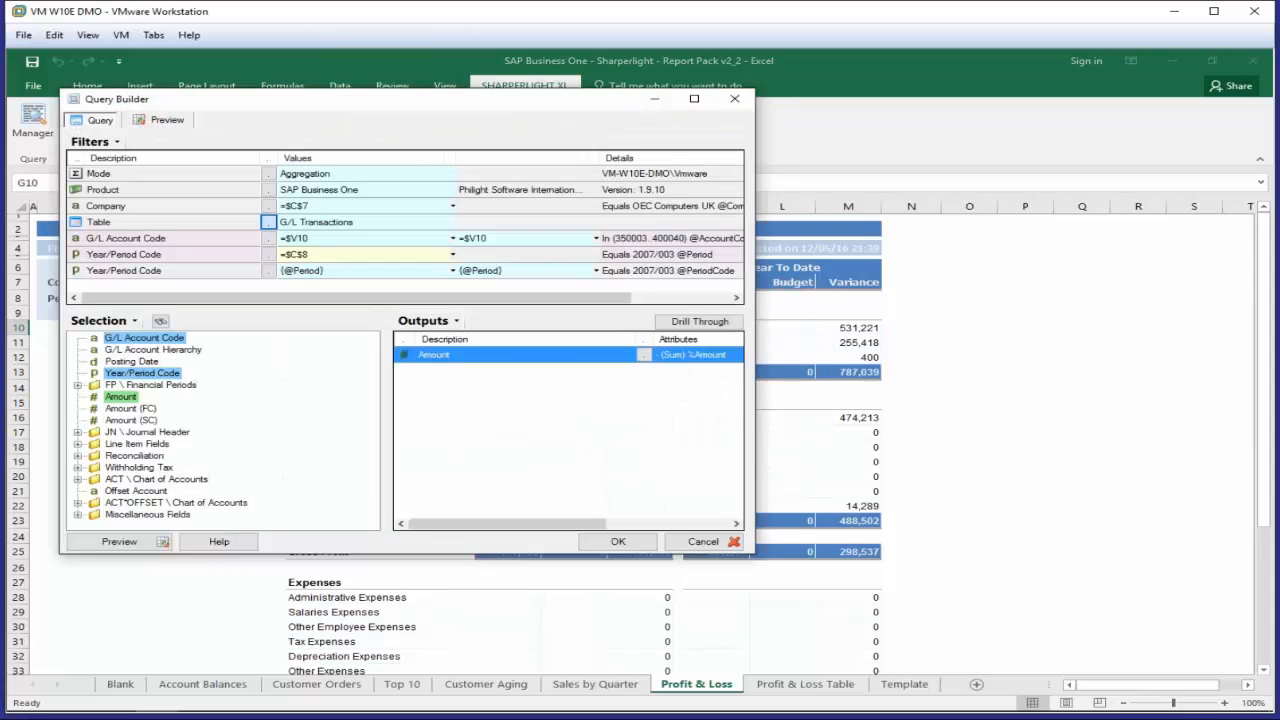
{"action": "left_click", "coordinate": [269, 223]}
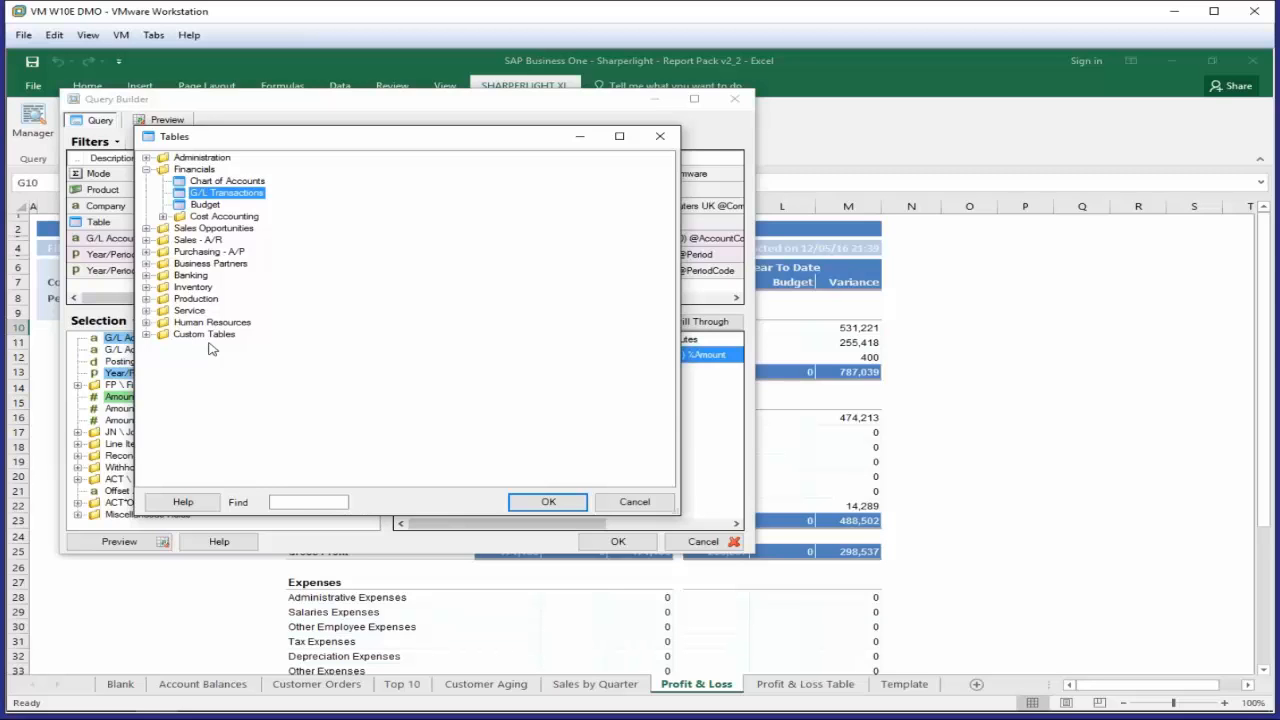
{"action": "left_click", "coordinate": [658, 497]}
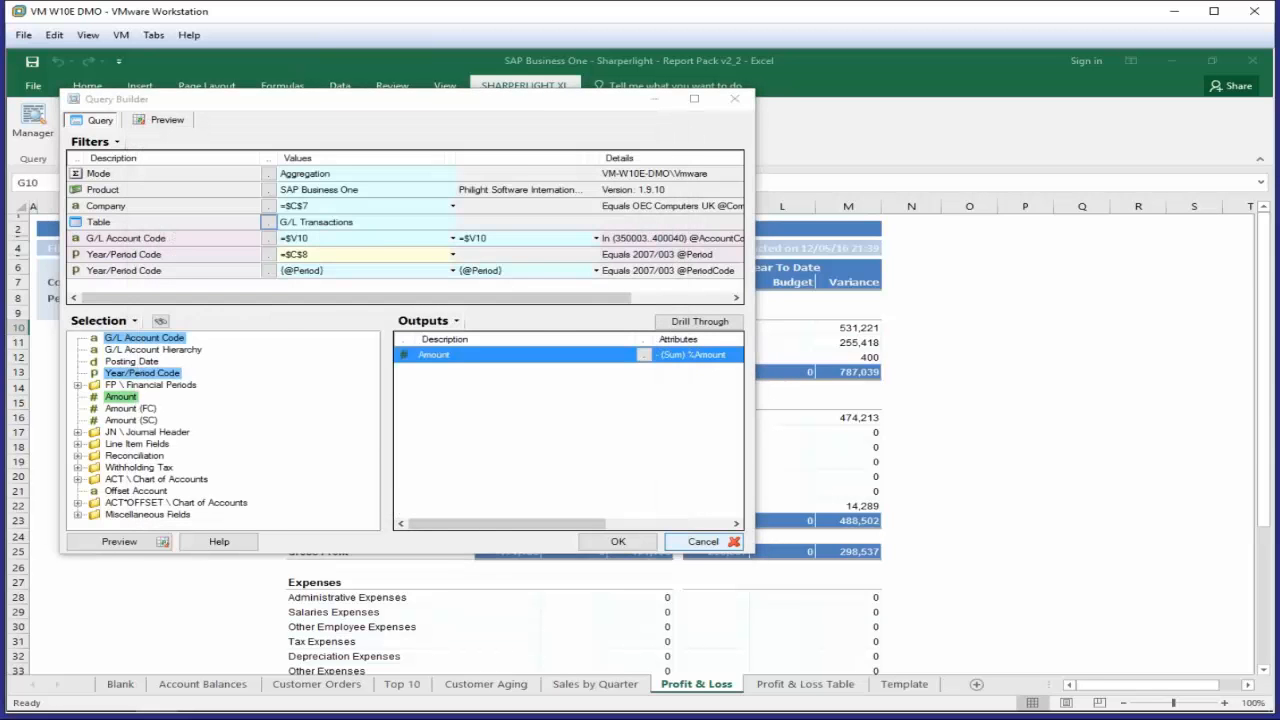
{"action": "left_click", "coordinate": [703, 541]}
Step: Look at the Sharperlight and recalculation commands offered for the empty cell C11 on the Profit & Loss sheet
{"action": "left_click", "coordinate": [190, 356]}
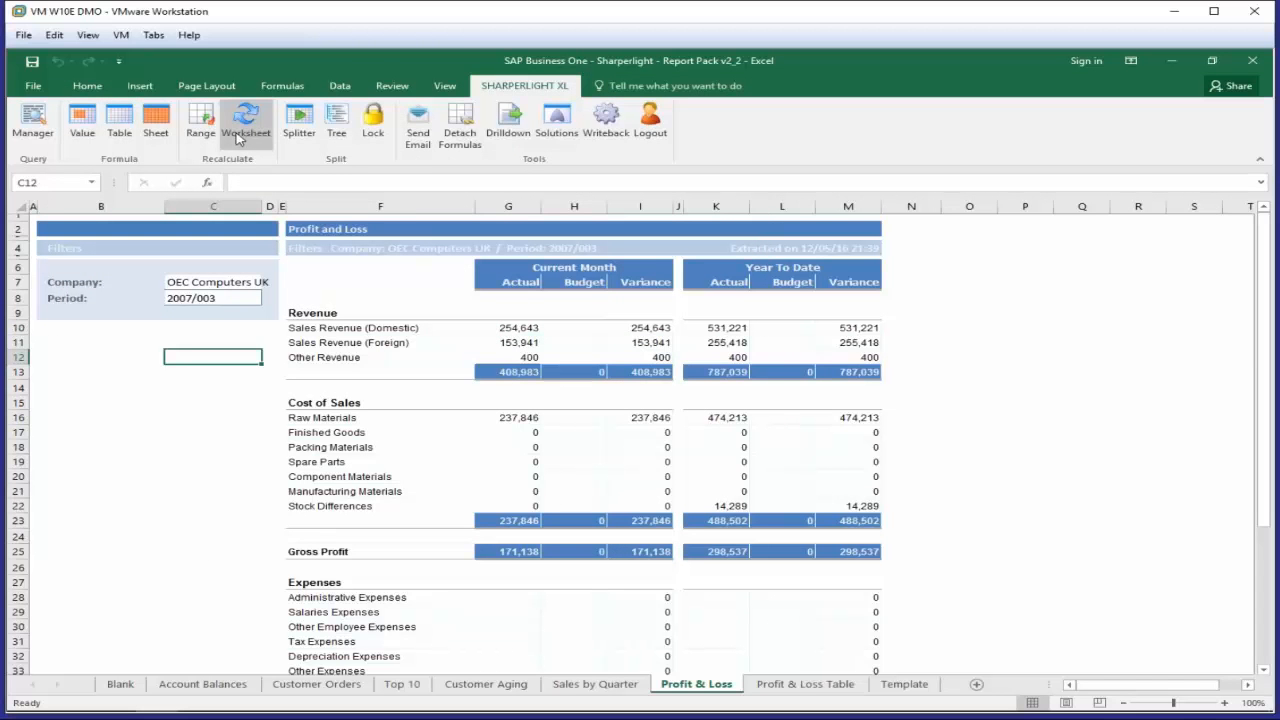
{"action": "right_click", "coordinate": [200, 338]}
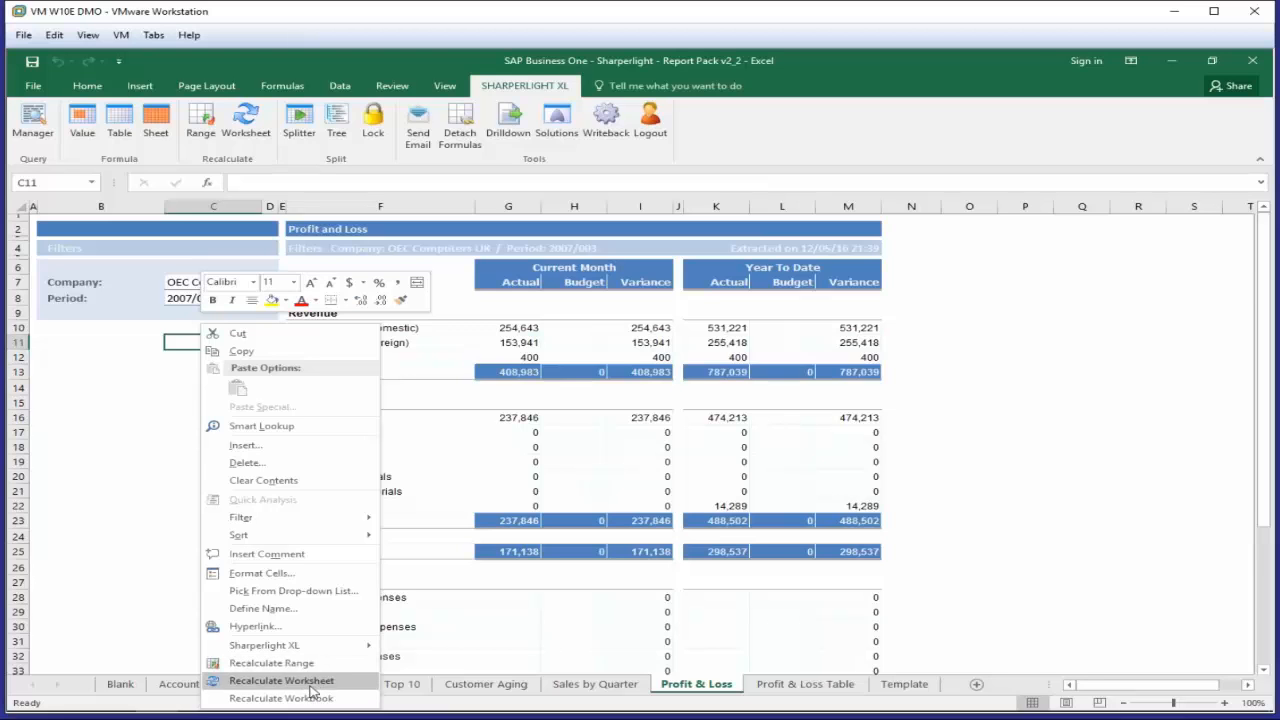
{"action": "mouse_move", "coordinate": [297, 650]}
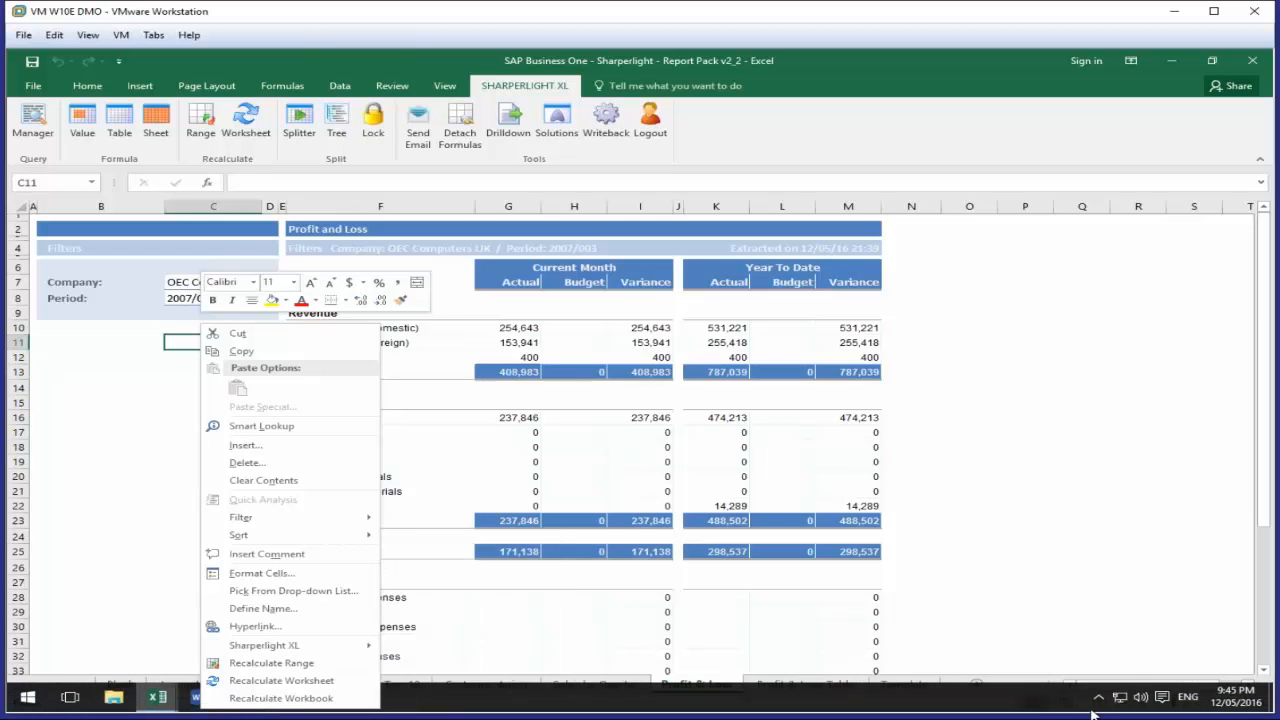
Step: Switch to the running Sharperlight service, examine its API and REST web service URLs, and minimize its window
{"action": "left_click", "coordinate": [1095, 703]}
{"action": "left_click", "coordinate": [1095, 703]}
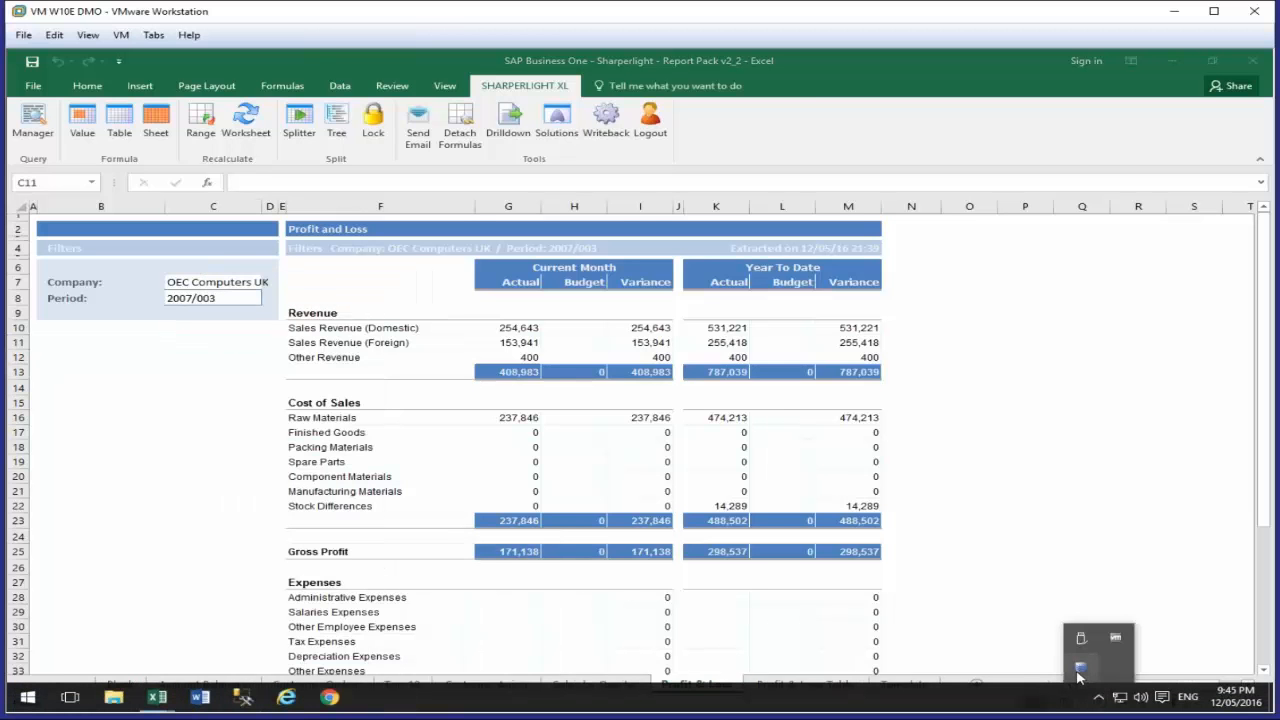
{"action": "left_click", "coordinate": [1080, 668]}
{"action": "left_click_drag", "start_coordinate": [620, 222], "coordinate": [682, 179]}
{"action": "left_click_drag", "start_coordinate": [913, 490], "coordinate": [1014, 565]}
{"action": "left_click", "coordinate": [758, 319]}
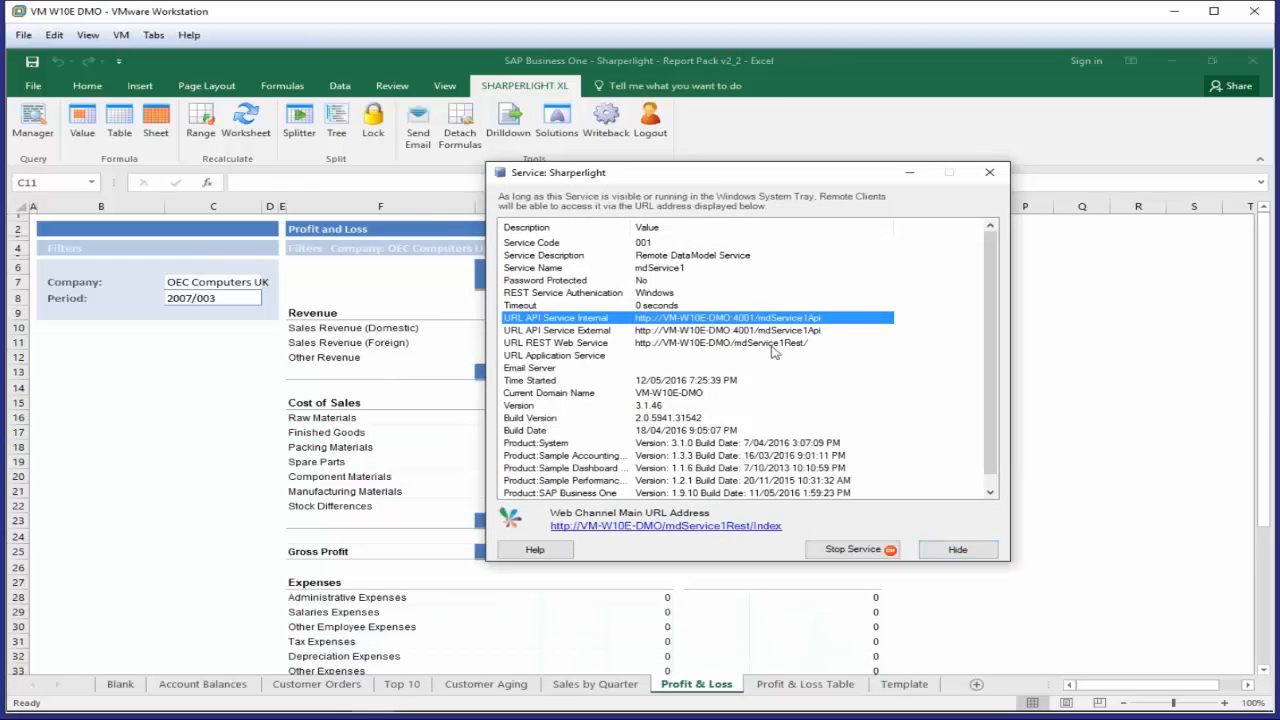
{"action": "left_click", "coordinate": [761, 343]}
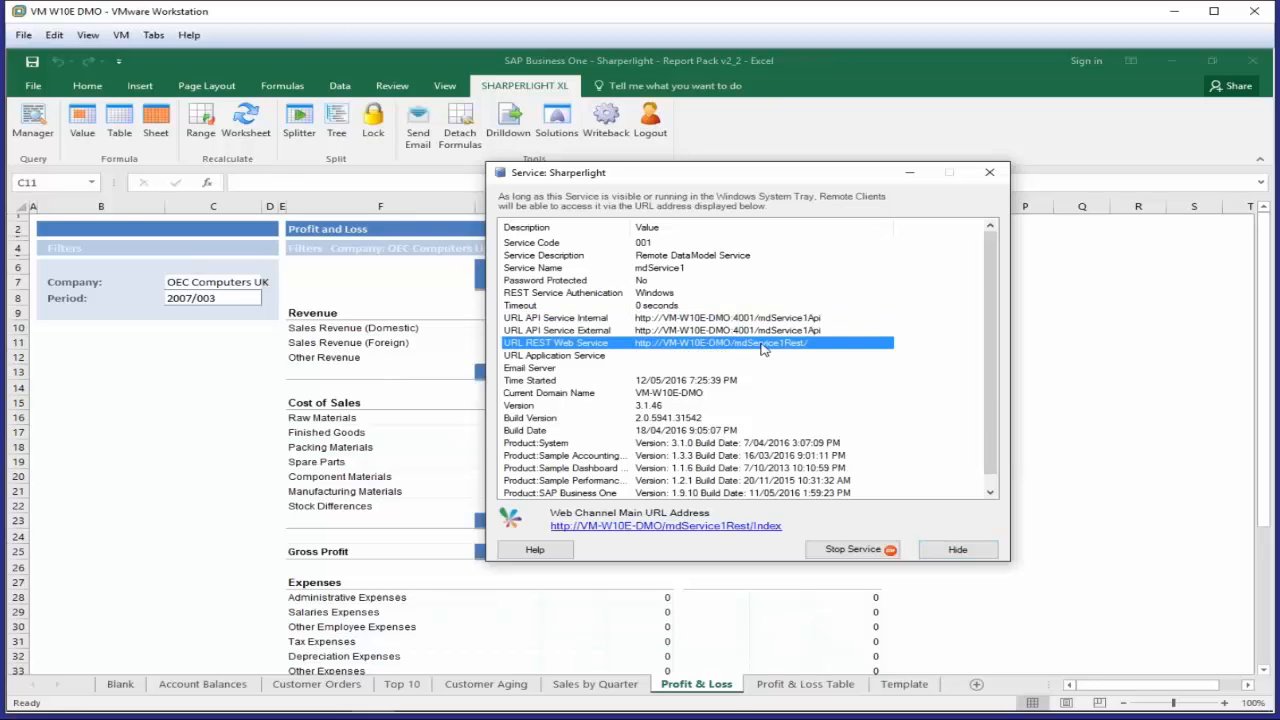
{"action": "left_click", "coordinate": [744, 319]}
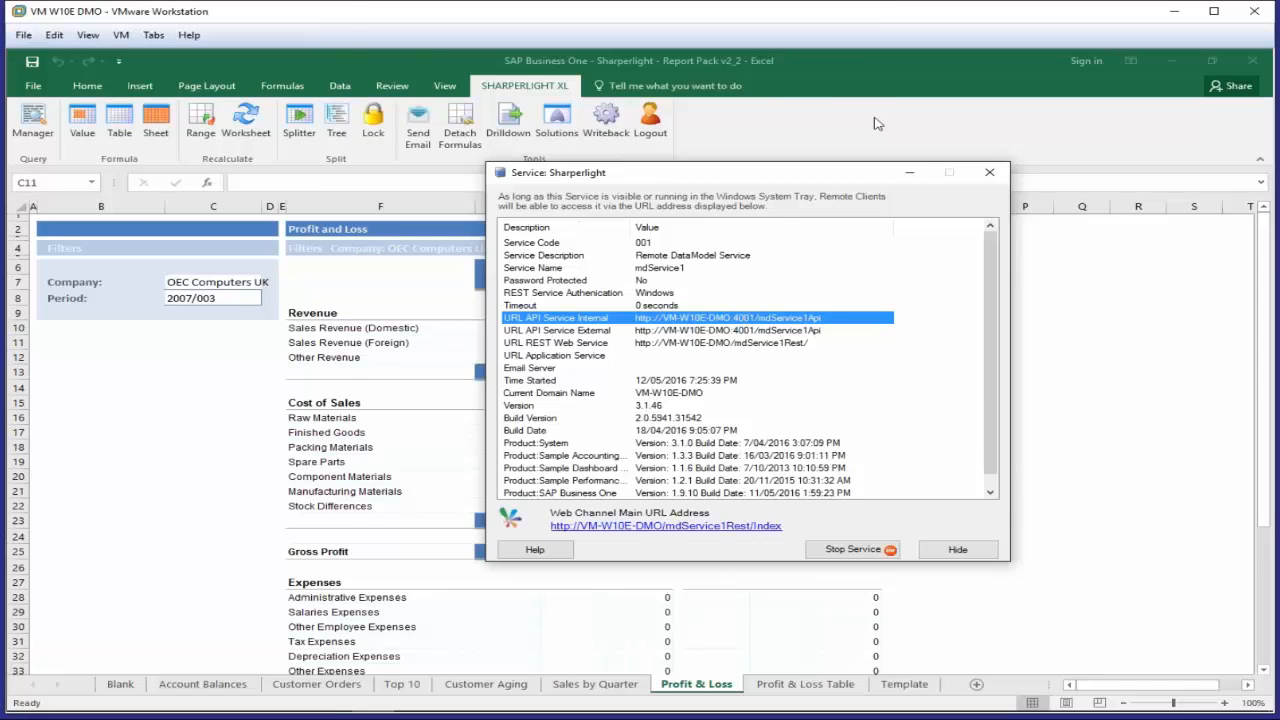
{"action": "left_click", "coordinate": [909, 174]}
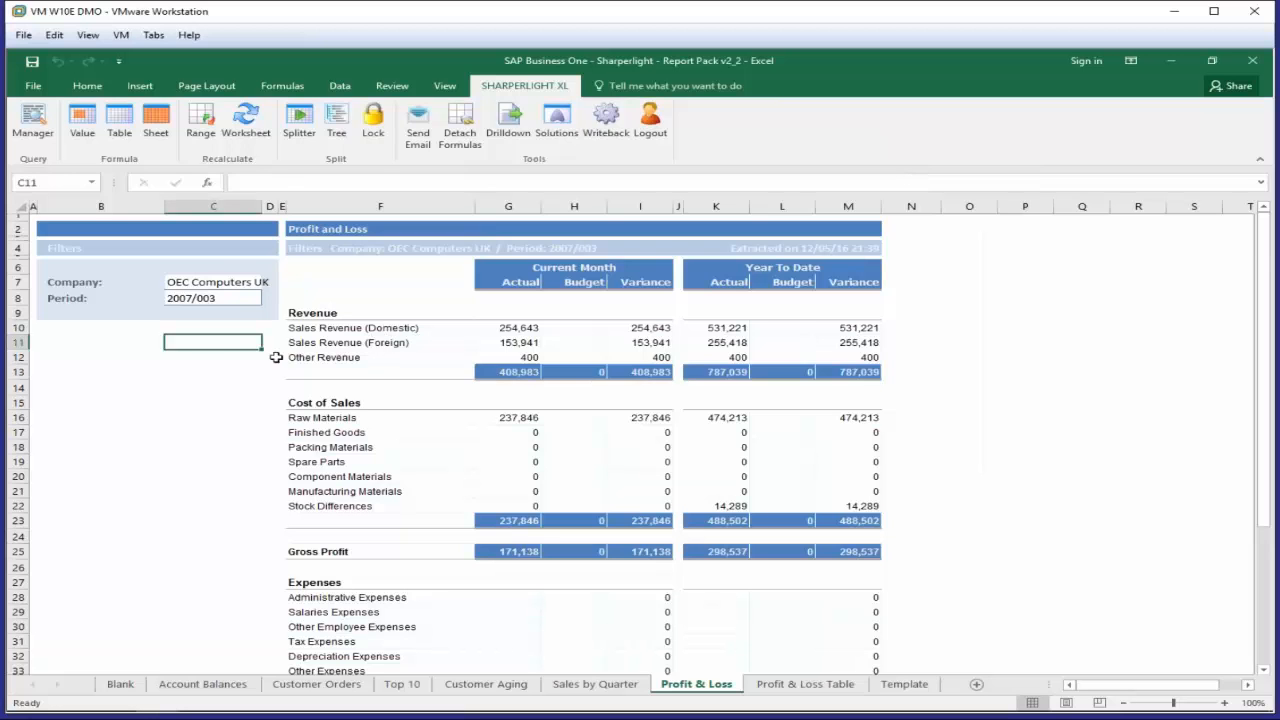
Step: Start a new table query in cell D7 of the Blank sheet
{"action": "key", "text": "Down"}
{"action": "key", "text": "Down"}
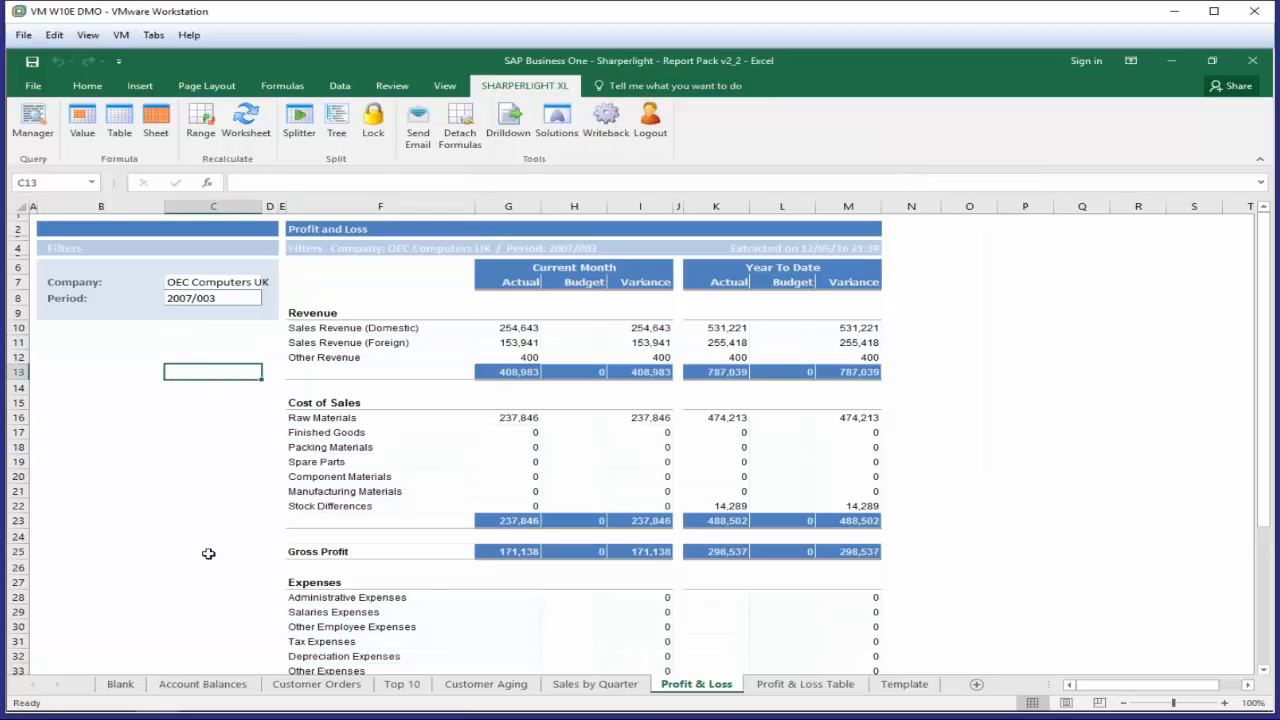
{"action": "left_click", "coordinate": [121, 685]}
{"action": "left_click", "coordinate": [116, 121]}
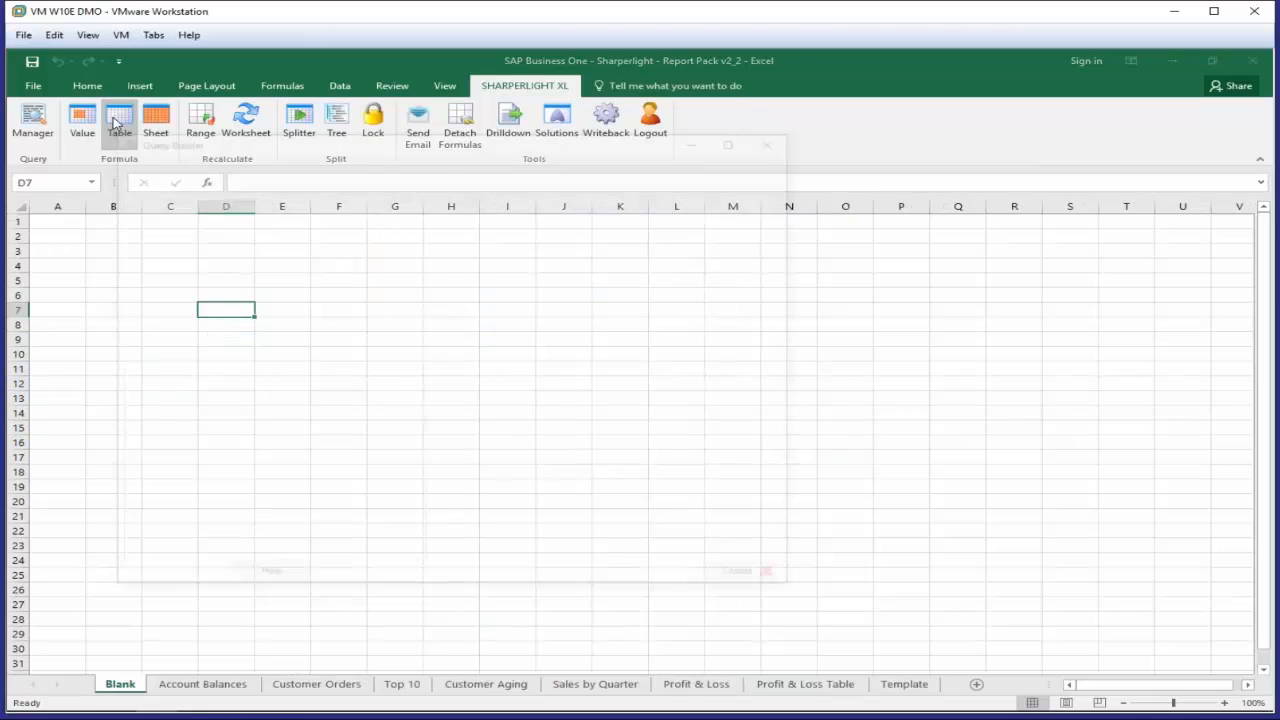
{"action": "left_click_drag", "start_coordinate": [206, 146], "coordinate": [357, 161]}
Step: Set the query's table to the custom table "Sales order change log for updates to quantity" and widen the filter values column to fit its name
{"action": "left_click", "coordinate": [465, 272]}
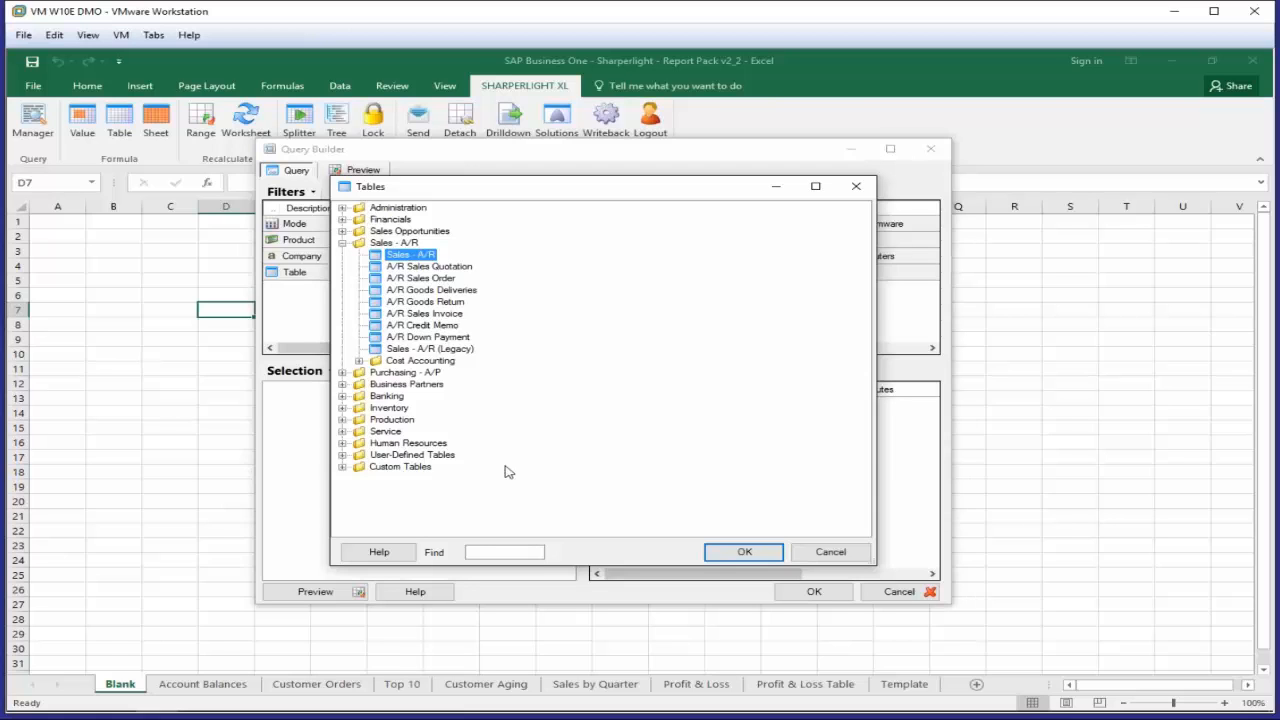
{"action": "left_click", "coordinate": [342, 467]}
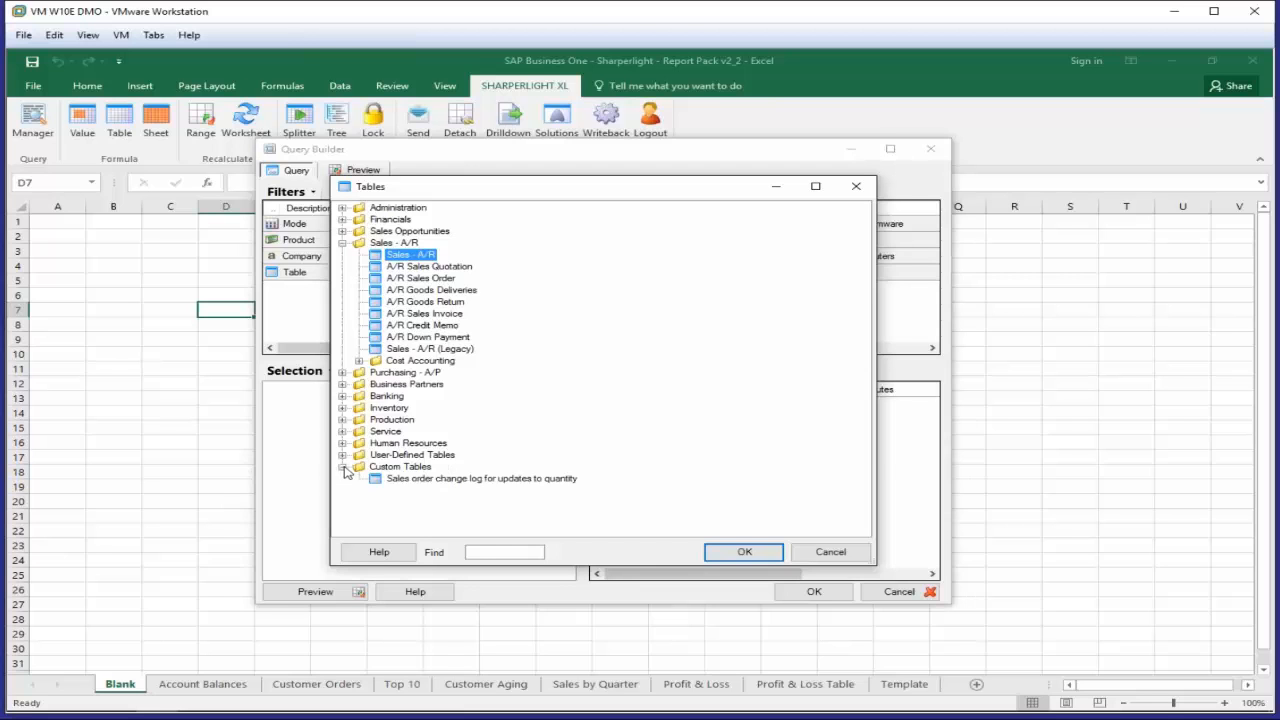
{"action": "left_click", "coordinate": [452, 479]}
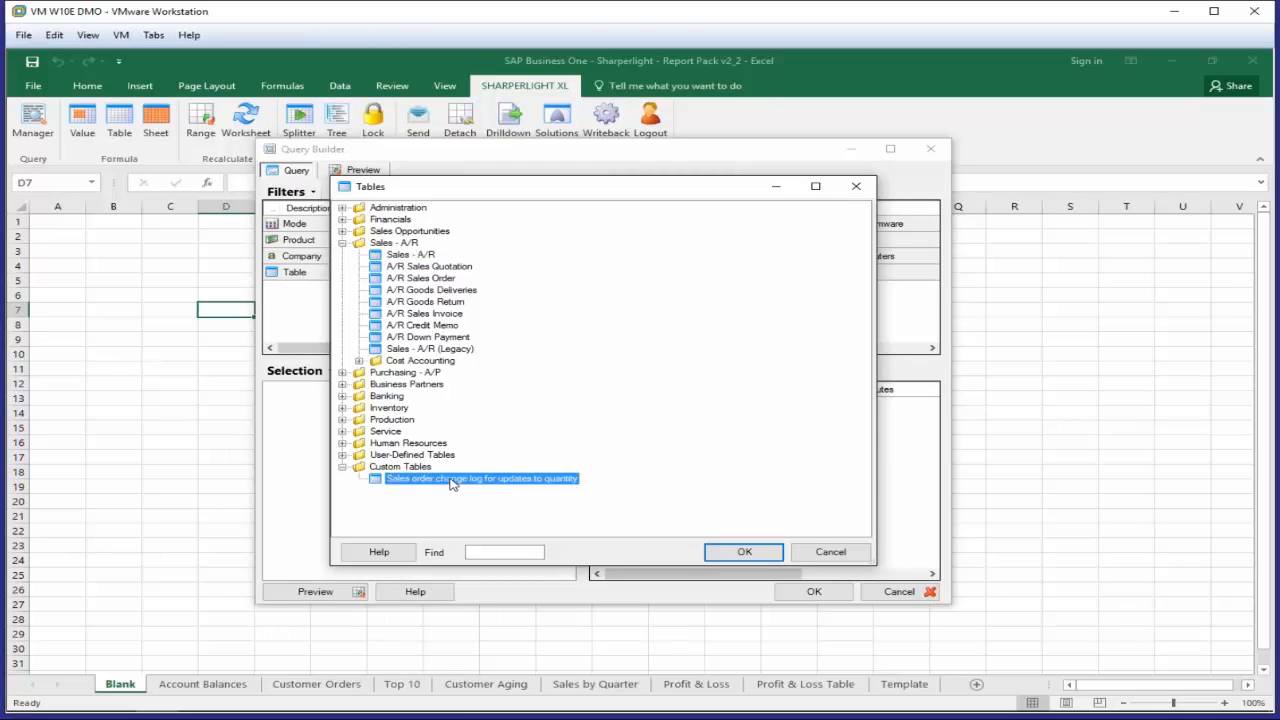
{"action": "double_click", "coordinate": [450, 480]}
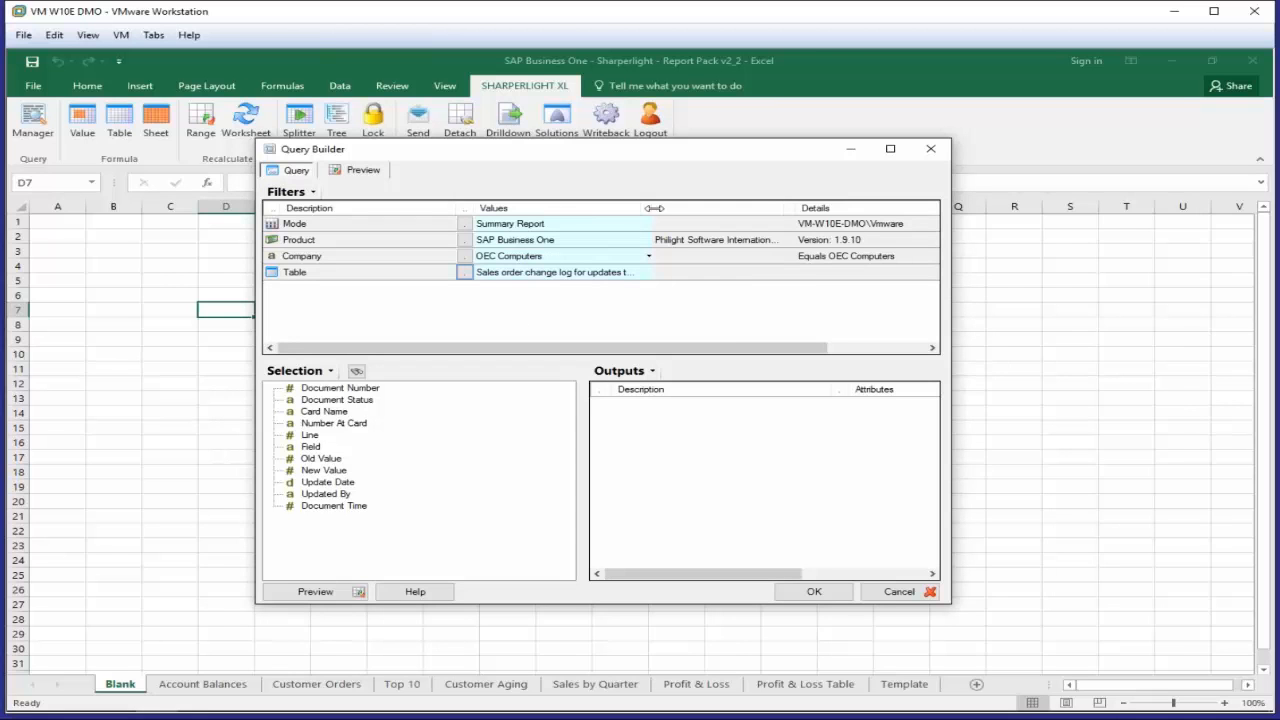
{"action": "left_click_drag", "start_coordinate": [654, 208], "coordinate": [752, 208]}
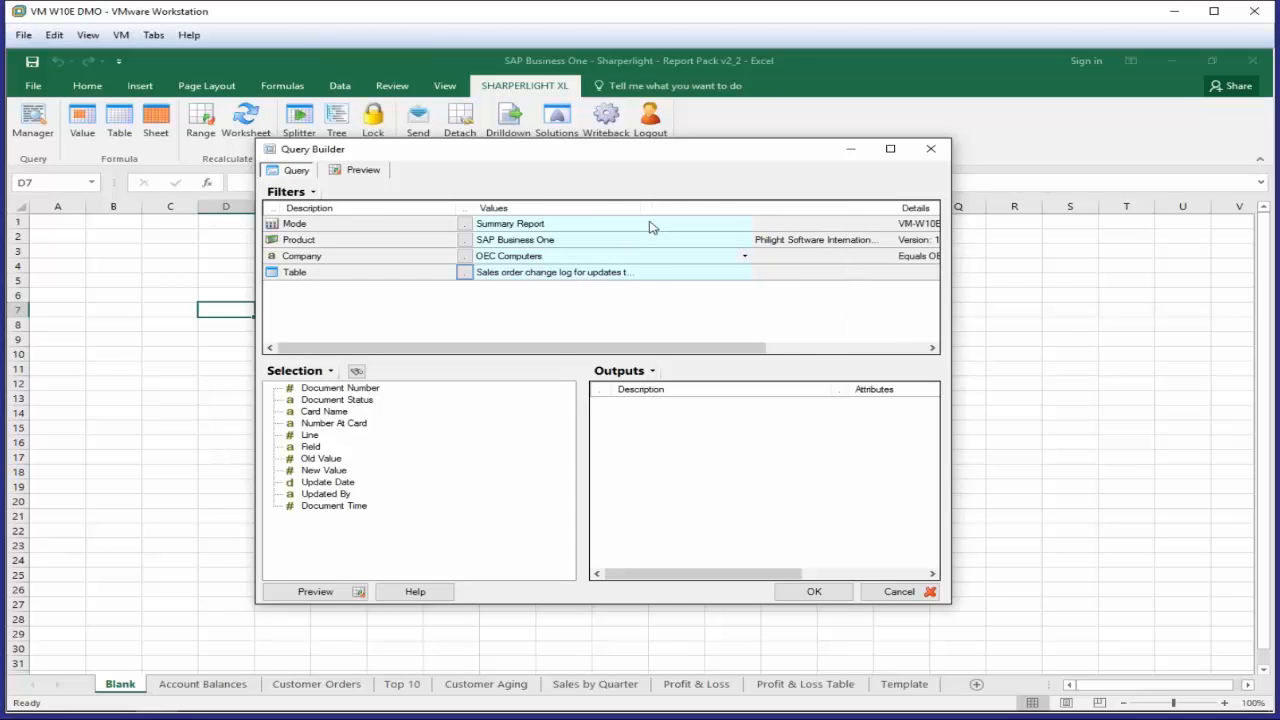
{"action": "left_click_drag", "start_coordinate": [648, 209], "coordinate": [736, 214]}
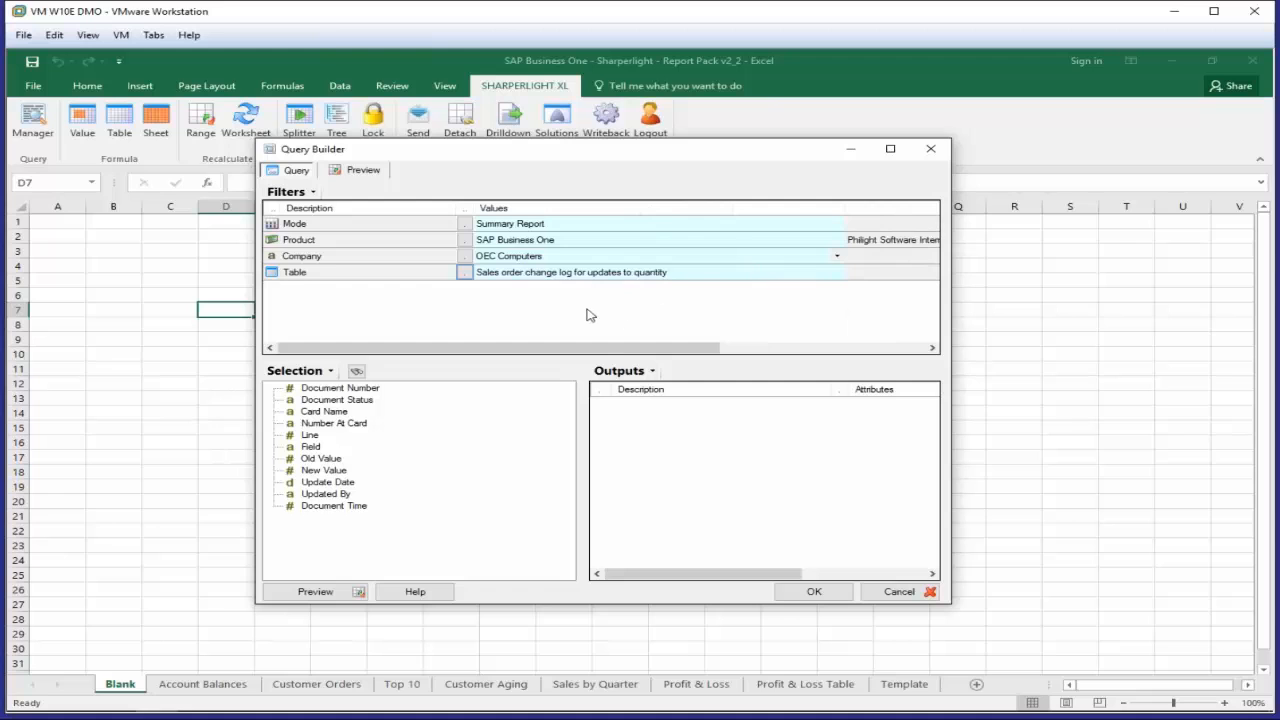